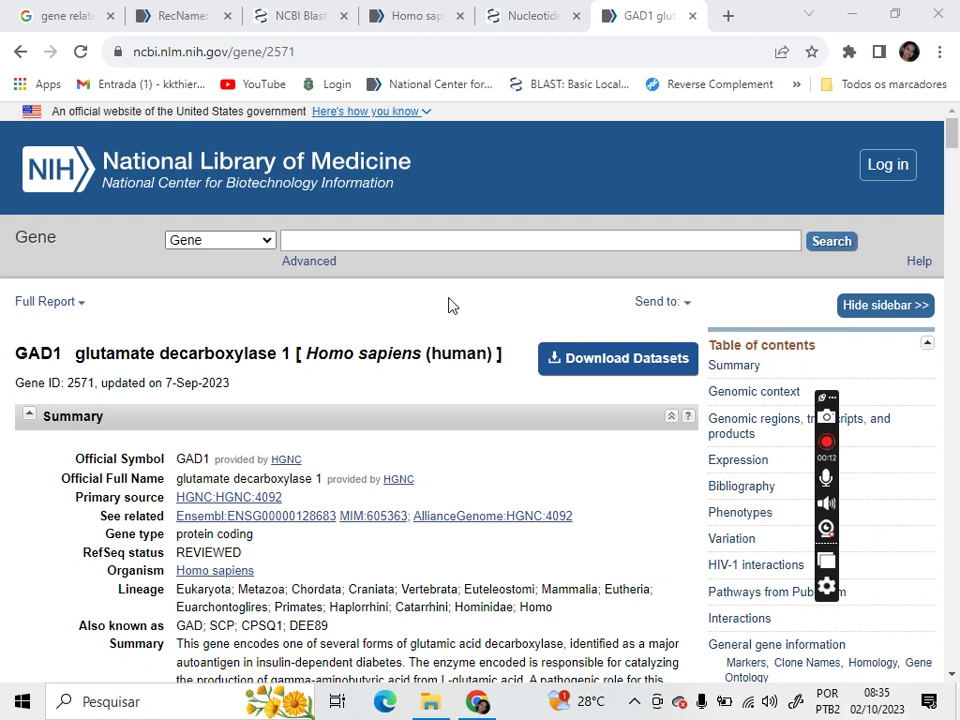
# - Review the human GAD1 gene report from the summary and genomic context down to the bibliography's GeneRIFs
pyautogui.scroll(-3, 449, 305)
pyautogui.scroll(-3, 449, 305)
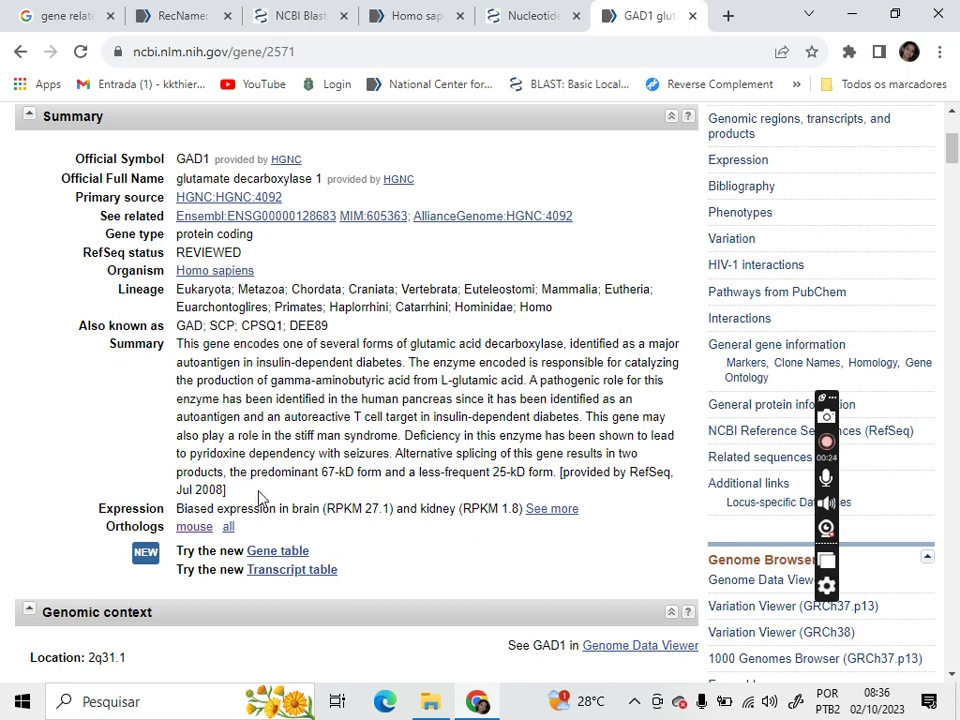
pyautogui.scroll(-3, 325, 497)
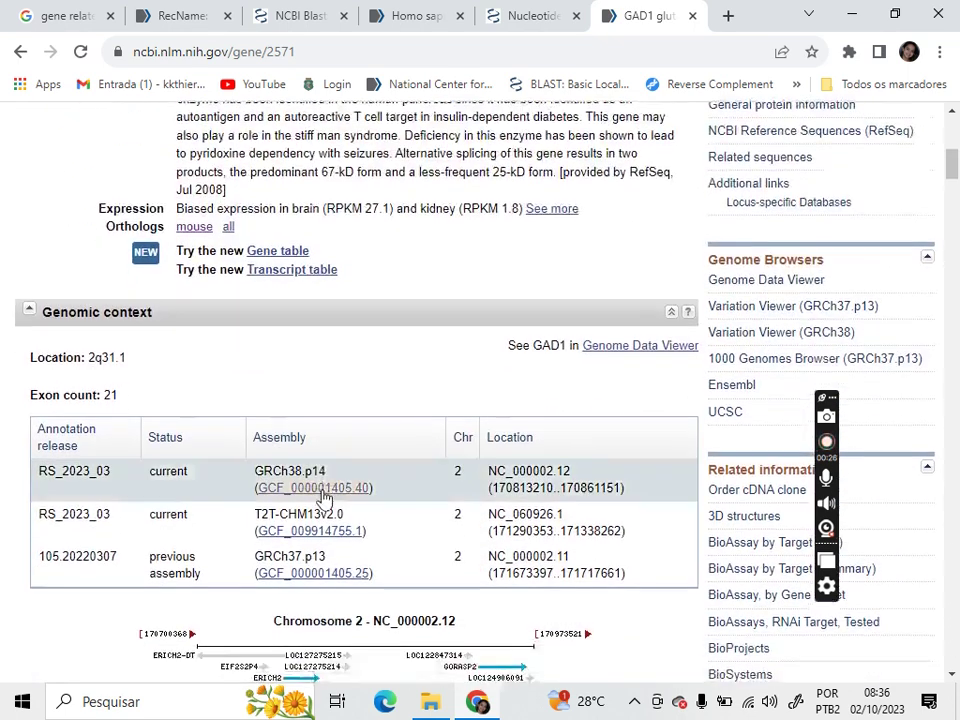
pyautogui.scroll(-2, 325, 497)
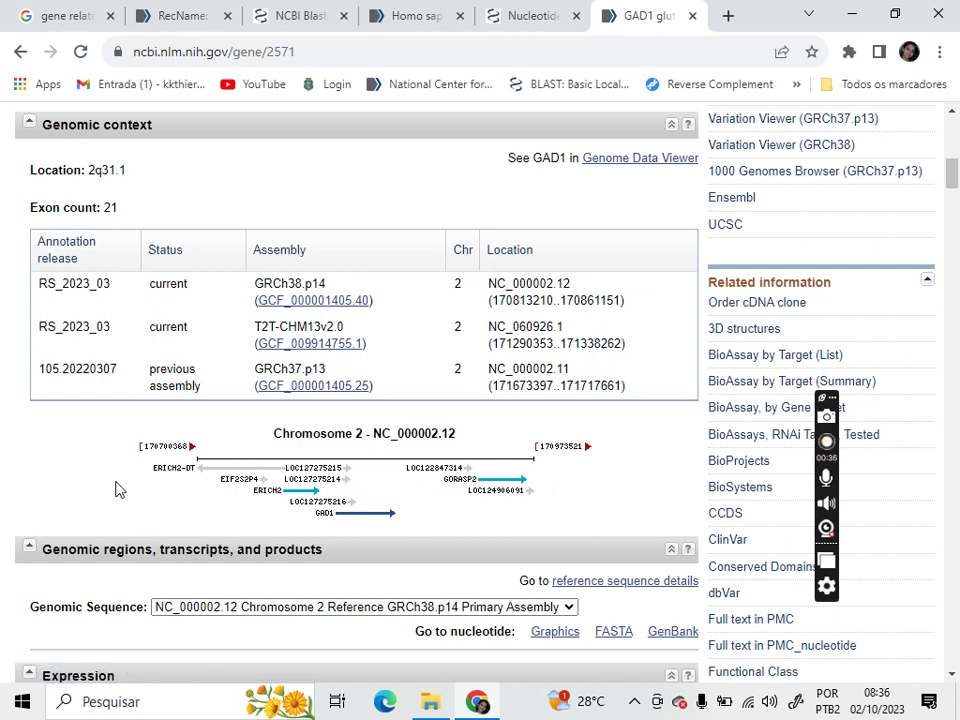
pyautogui.scroll(-8, 115, 489)
pyautogui.scroll(-10, 117, 492)
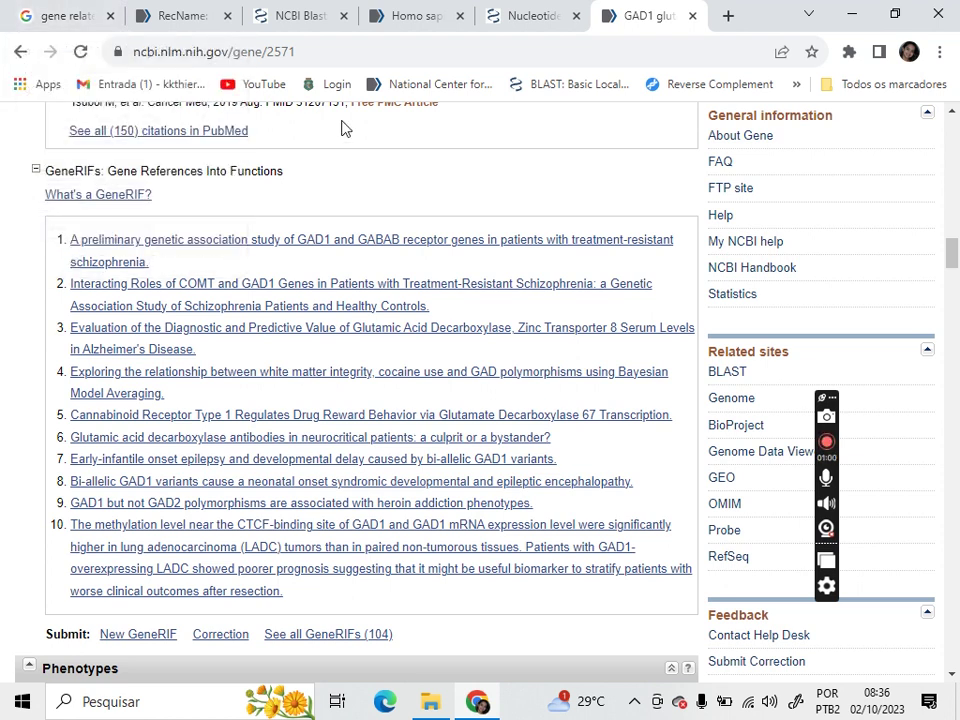
# - Return from the GAD1 gene report to the all-databases search results for "GAD1 homo sapiens"
pyautogui.click(22, 54)
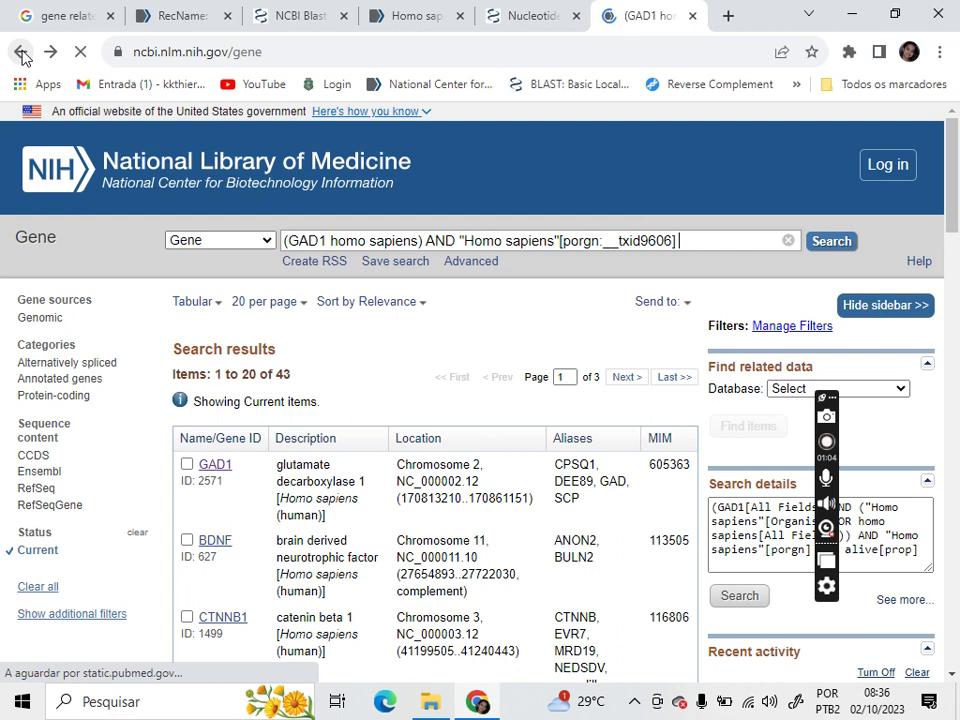
pyautogui.click(21, 53)
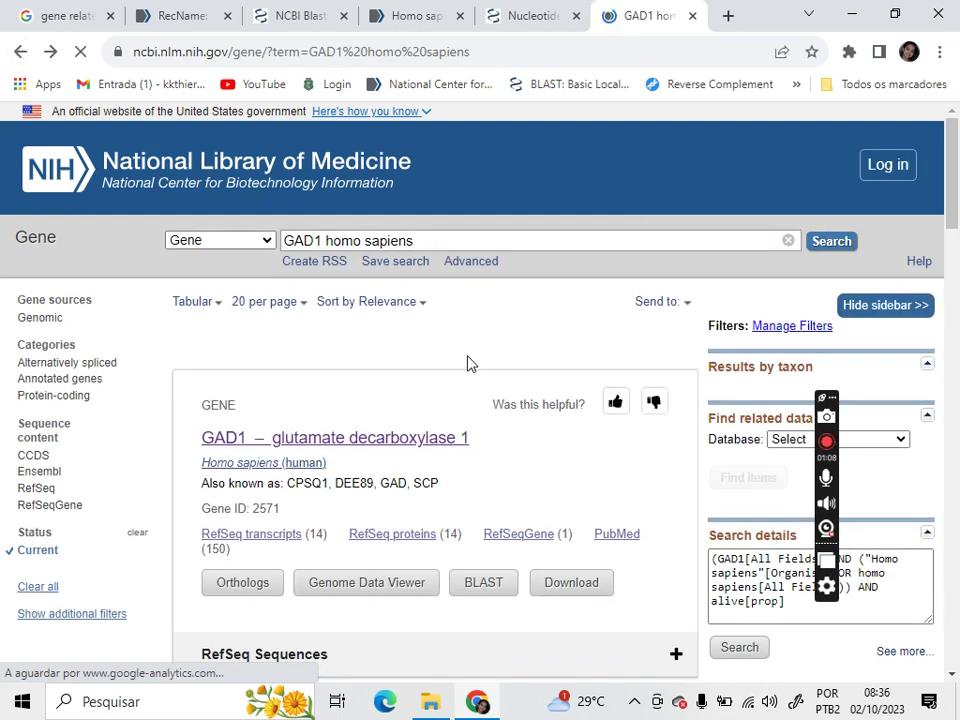
pyautogui.scroll(-2, 467, 364)
pyautogui.scroll(-3, 467, 364)
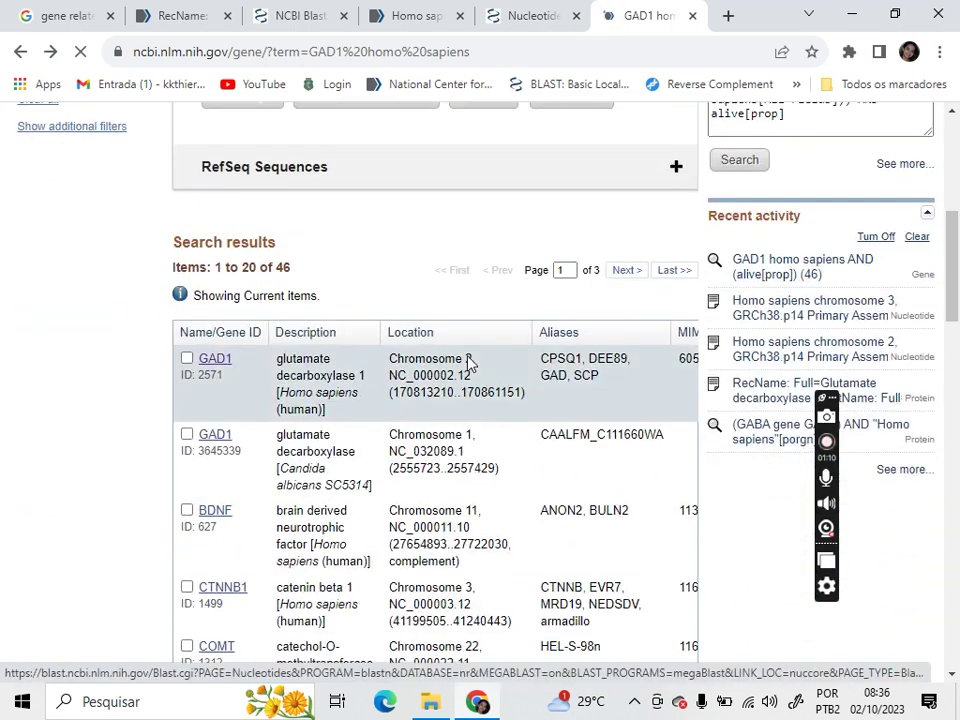
pyautogui.click(21, 52)
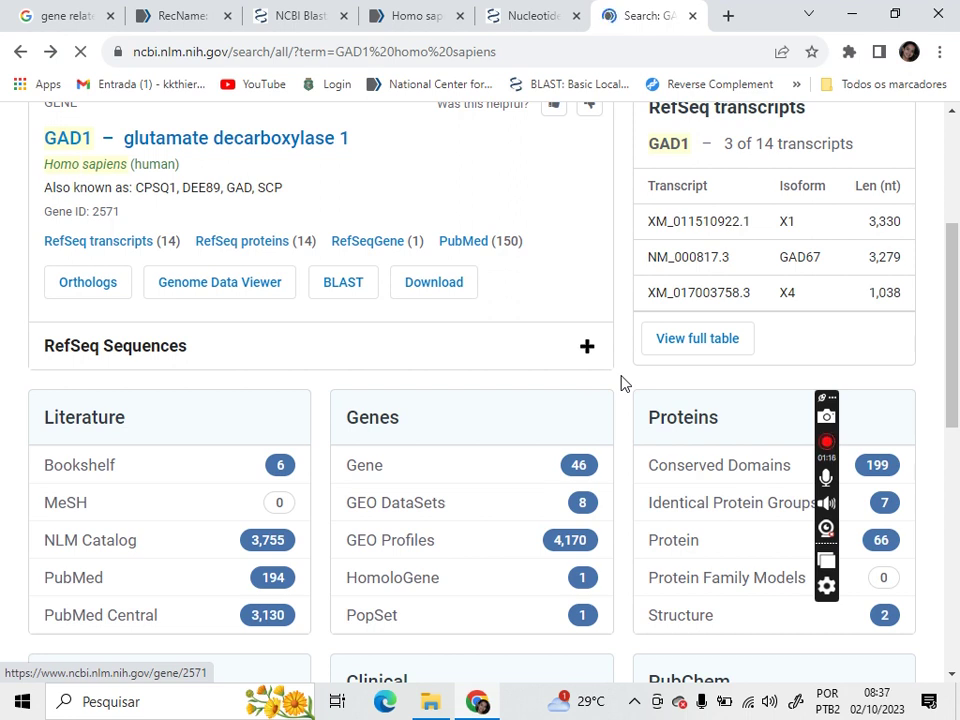
# - Look over the database categories in the search results and open the Nucleotide results under Genomes
pyautogui.scroll(-4, 620, 383)
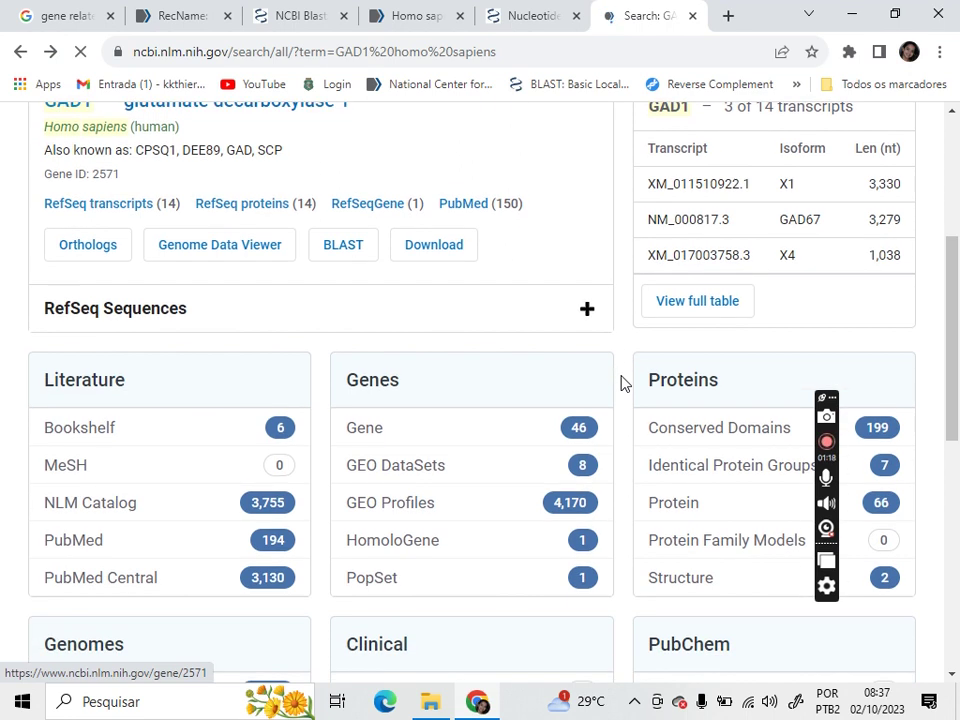
pyautogui.scroll(-1, 620, 383)
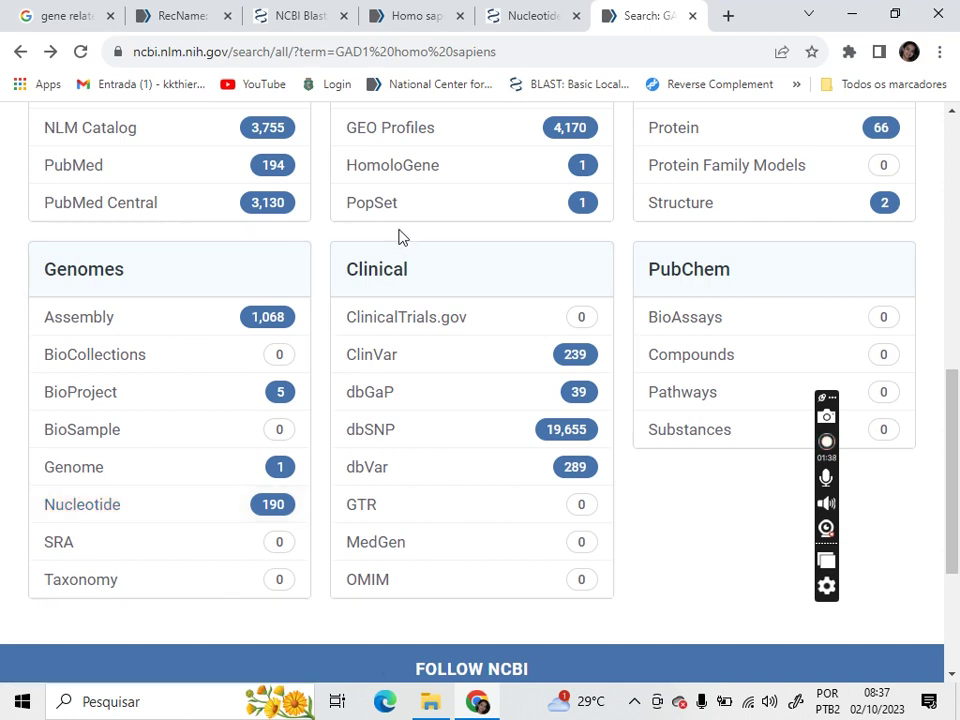
pyautogui.scroll(3, 399, 238)
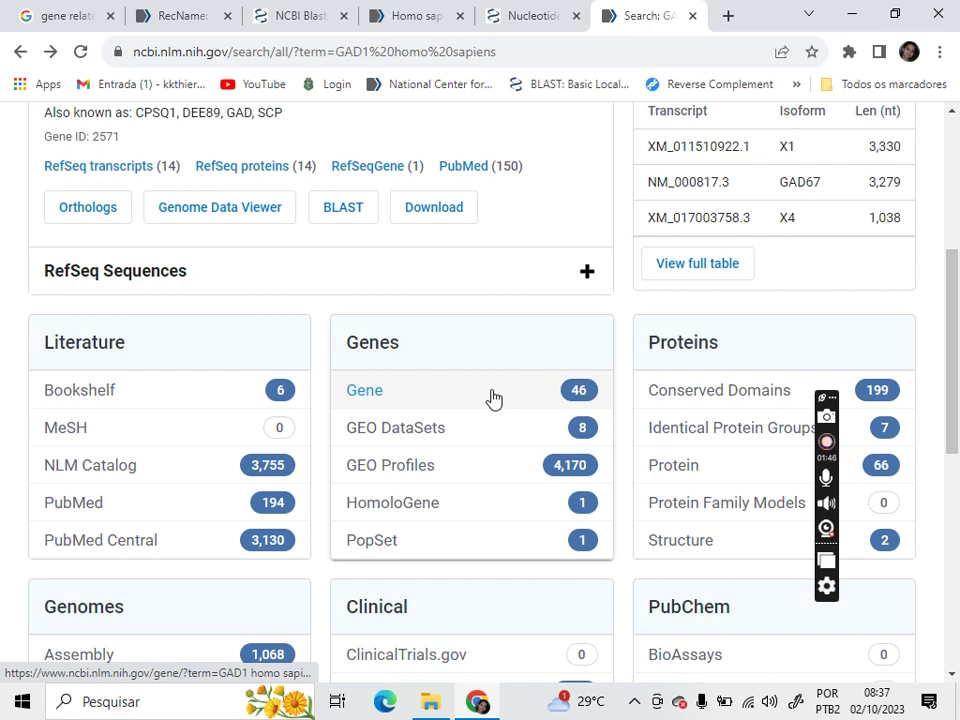
pyautogui.scroll(1, 581, 290)
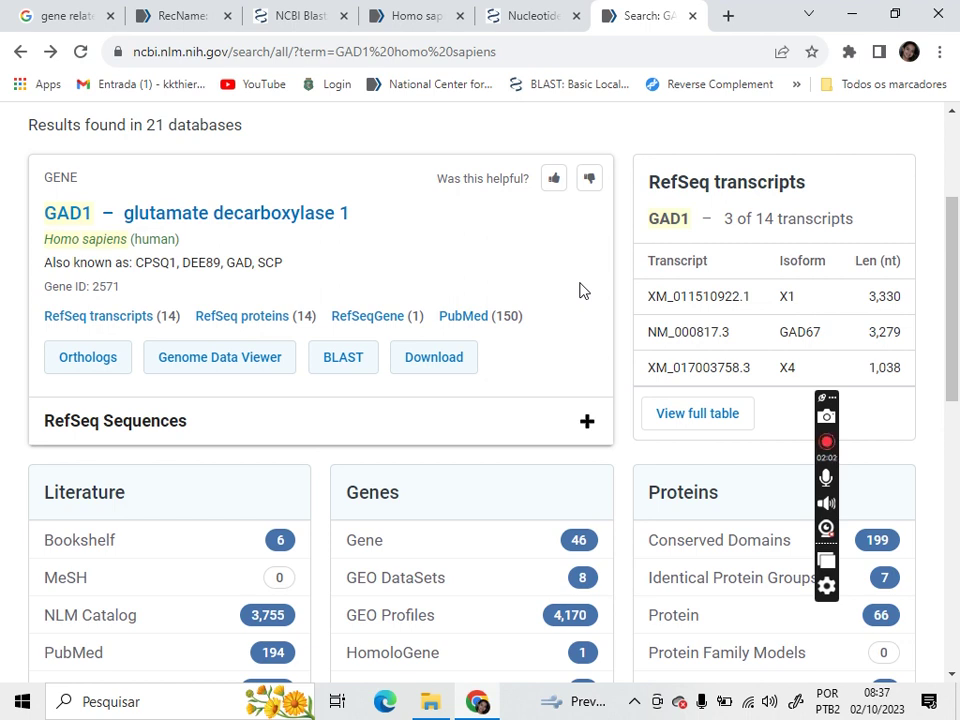
pyautogui.scroll(-6, 583, 290)
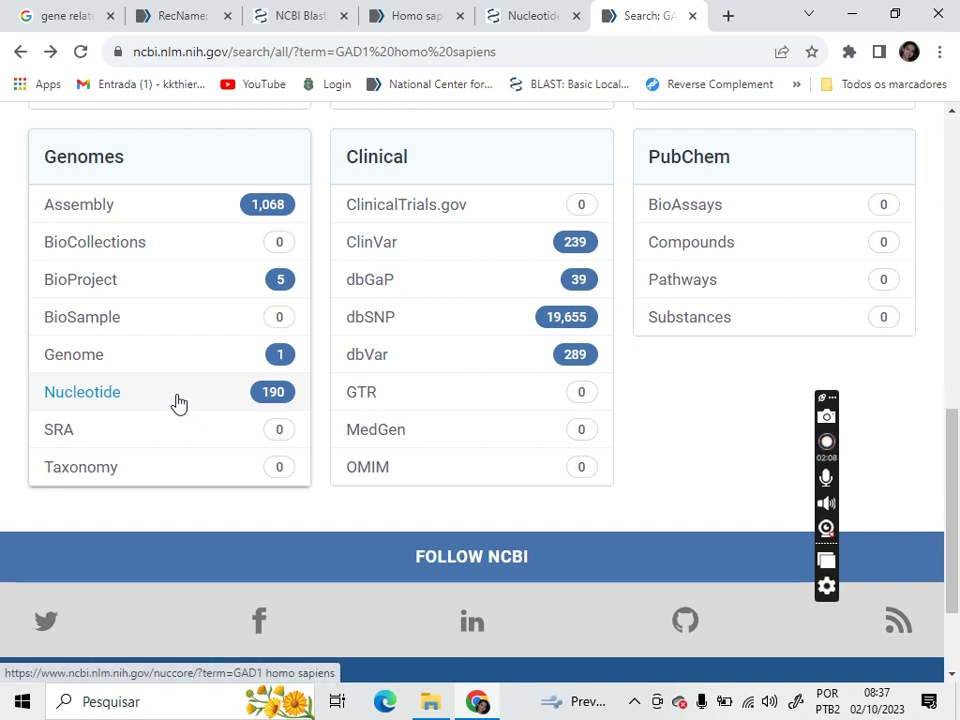
pyautogui.click(178, 401)
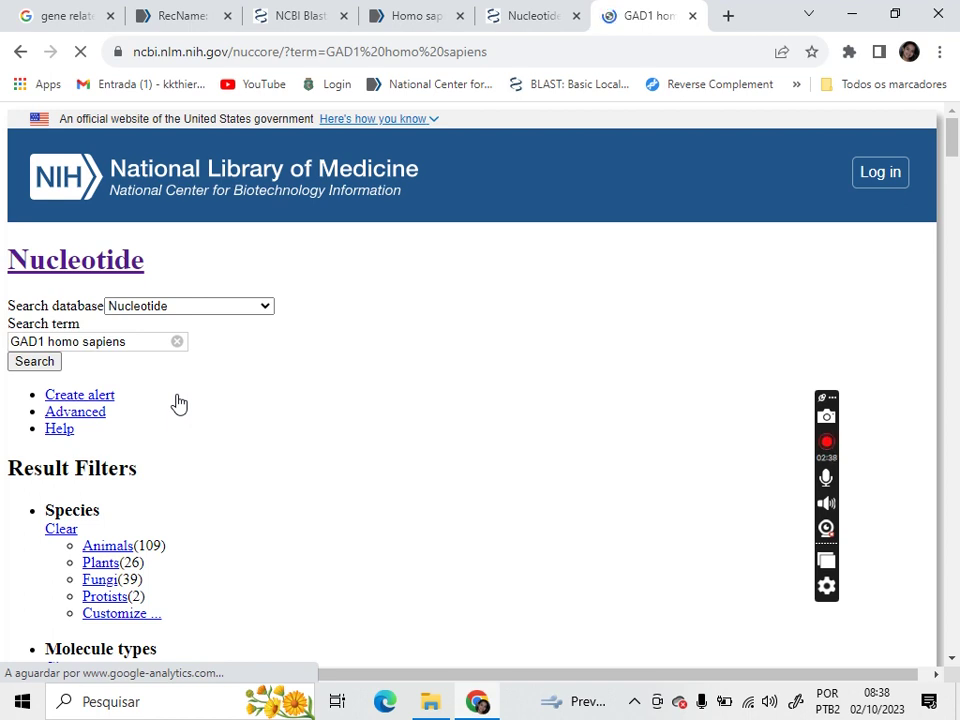
# - Reload the Nucleotide results page for "GAD1 homo sapiens" to restore its normal layout
pyautogui.scroll(-4, 178, 402)
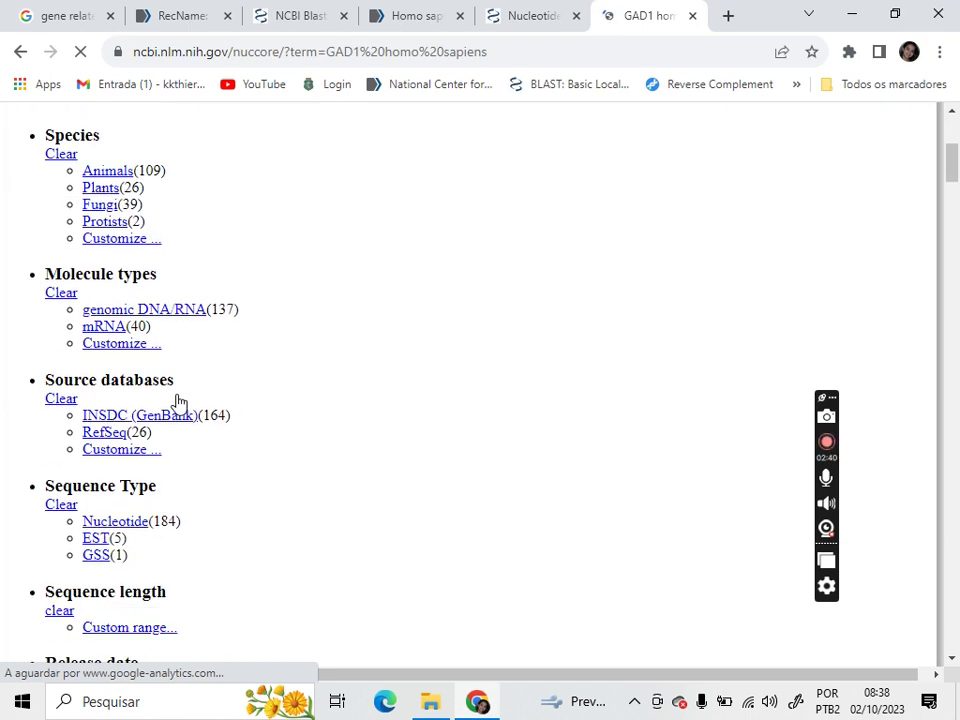
pyautogui.scroll(4, 178, 402)
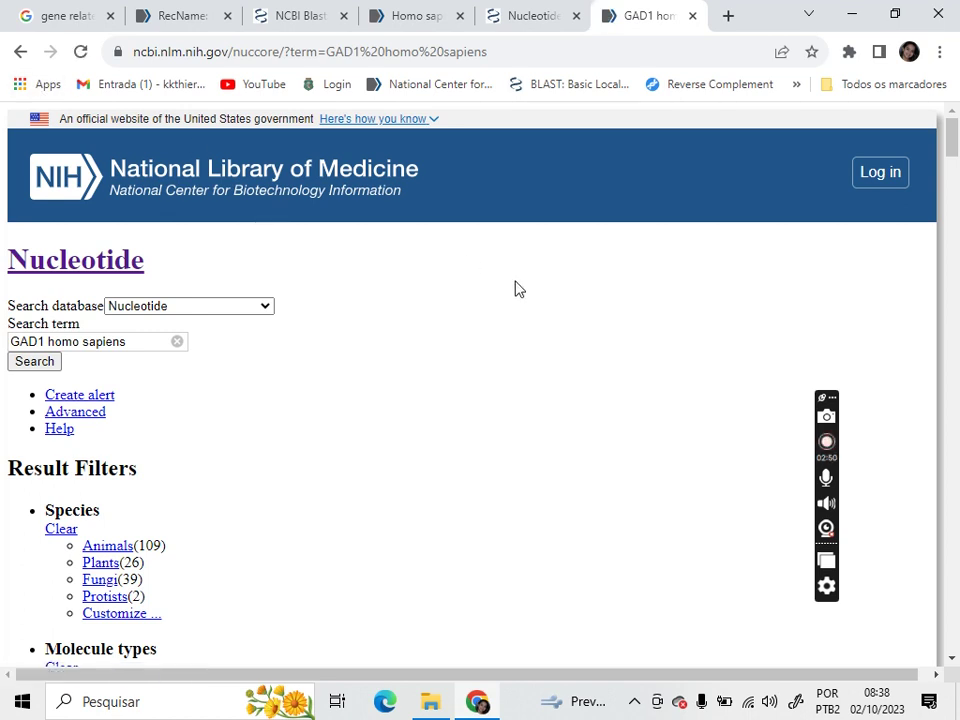
pyautogui.click(80, 51)
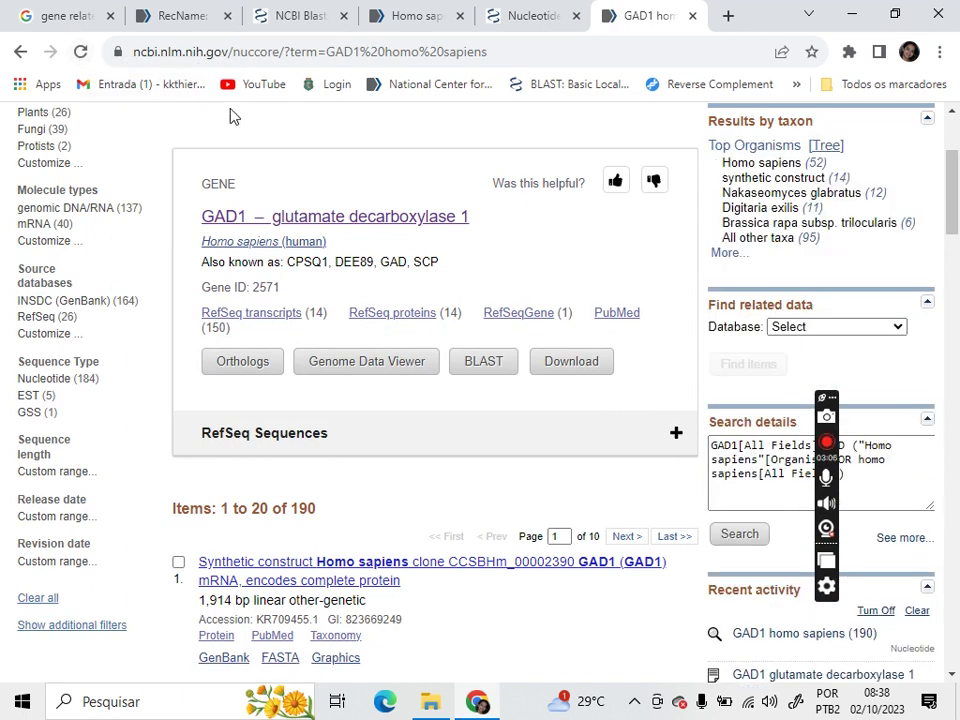
# - Look over the Nucleotide results for GAD1 and restrict them by taxon to Homo sapiens
pyautogui.scroll(-4, 230, 117)
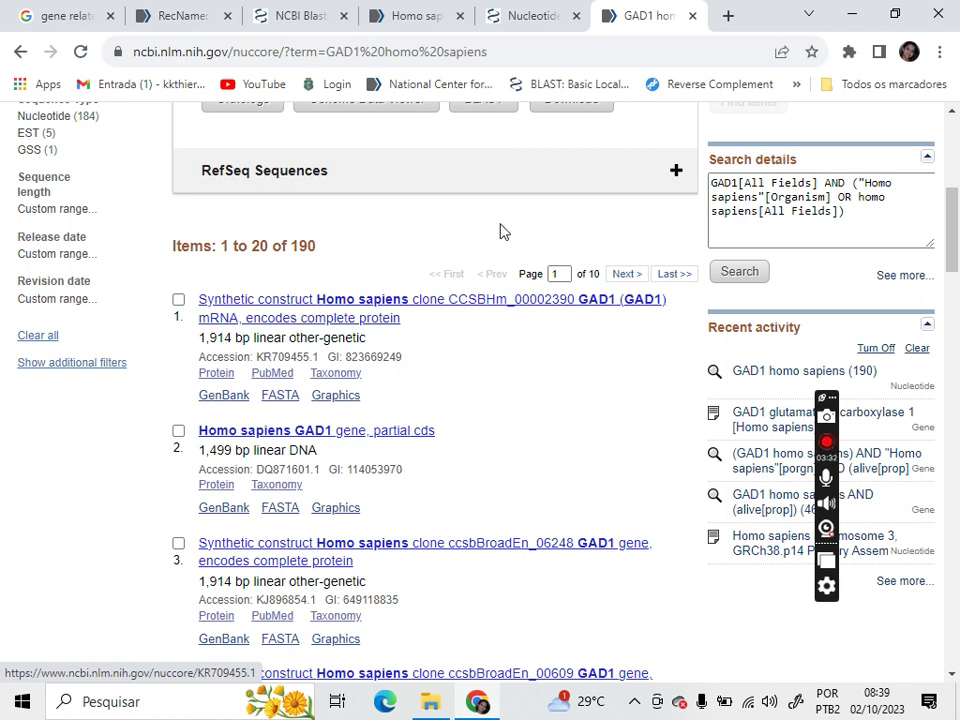
pyautogui.scroll(1, 500, 230)
pyautogui.scroll(2, 500, 230)
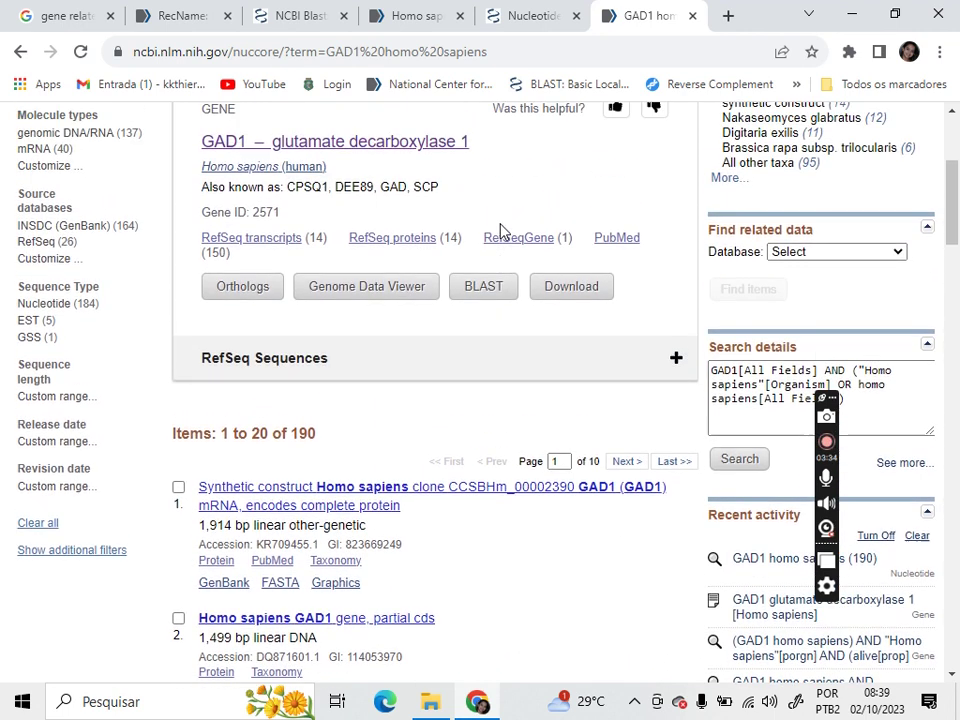
pyautogui.scroll(1, 500, 230)
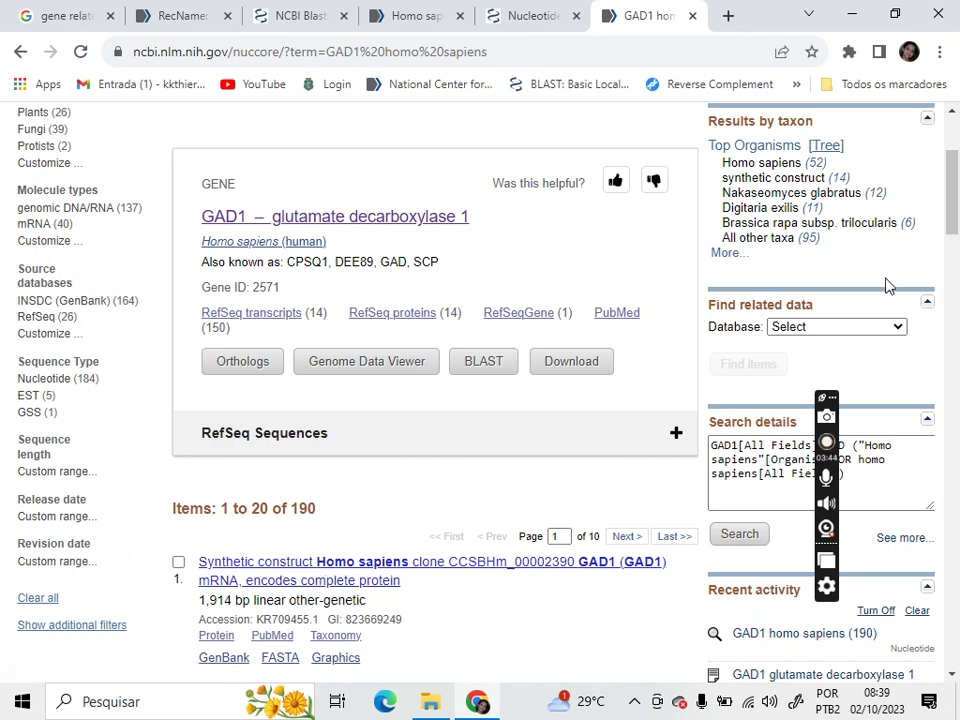
pyautogui.click(816, 170)
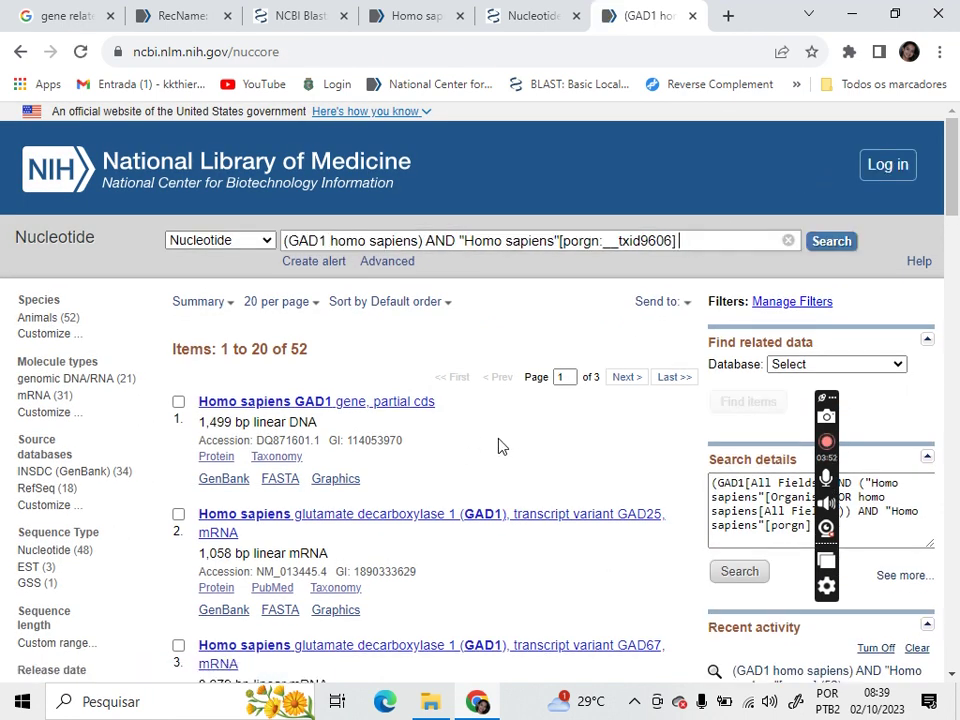
pyautogui.hotkey('alt', 's')
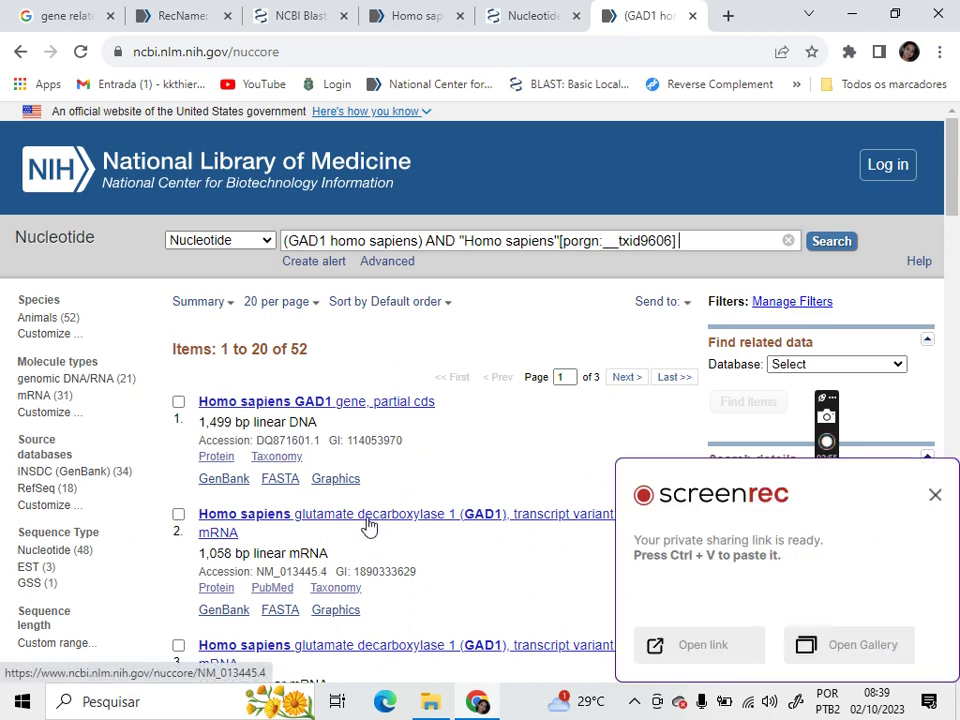
pyautogui.click(935, 498)
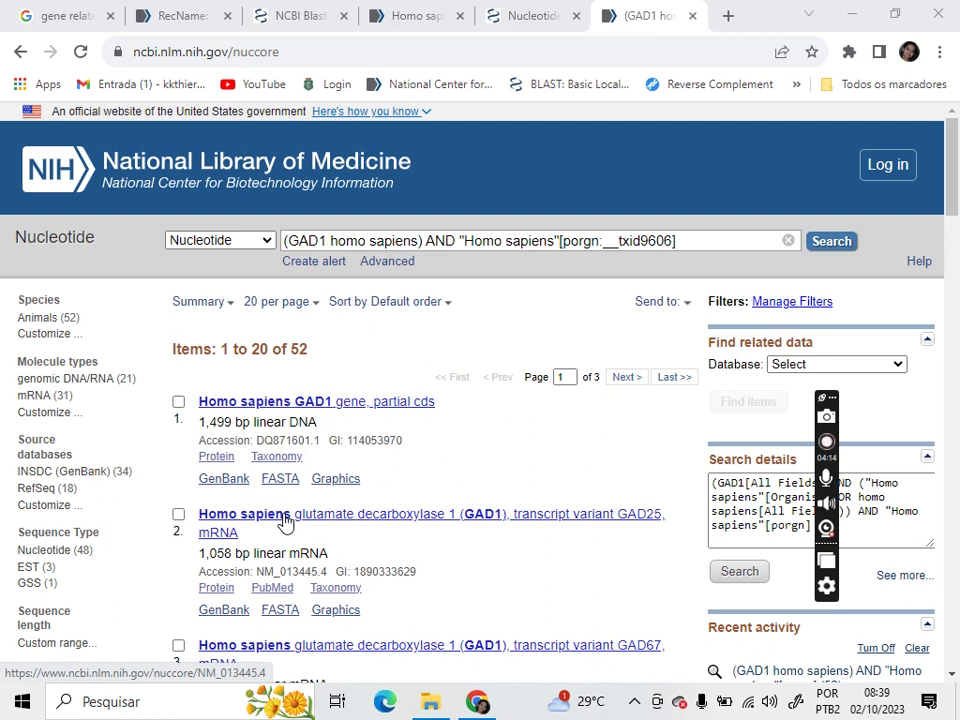
# - Open the Homo sapiens GAD1 transcript variant GAD25 mRNA record and review it down to the ORIGIN sequence
pyautogui.click(284, 517)
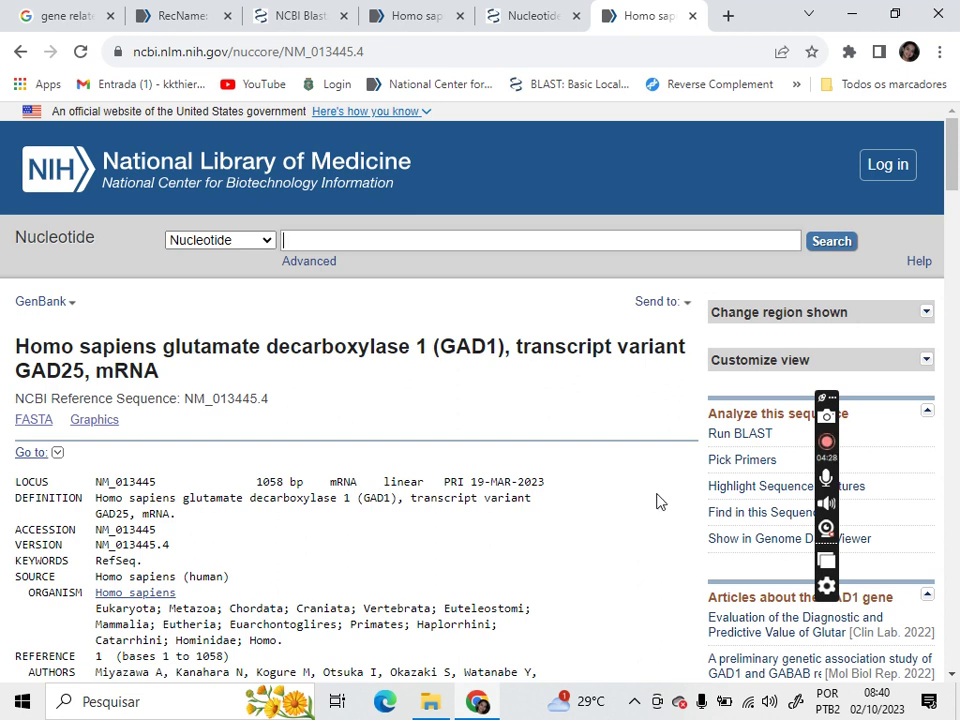
pyautogui.scroll(-5, 657, 501)
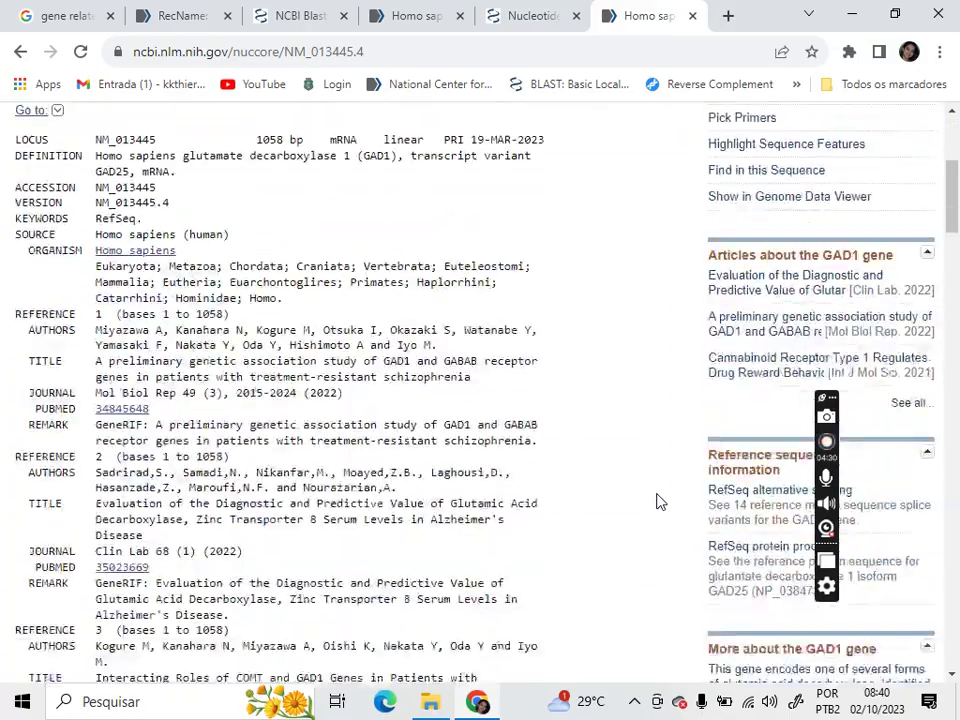
pyautogui.scroll(-10, 657, 501)
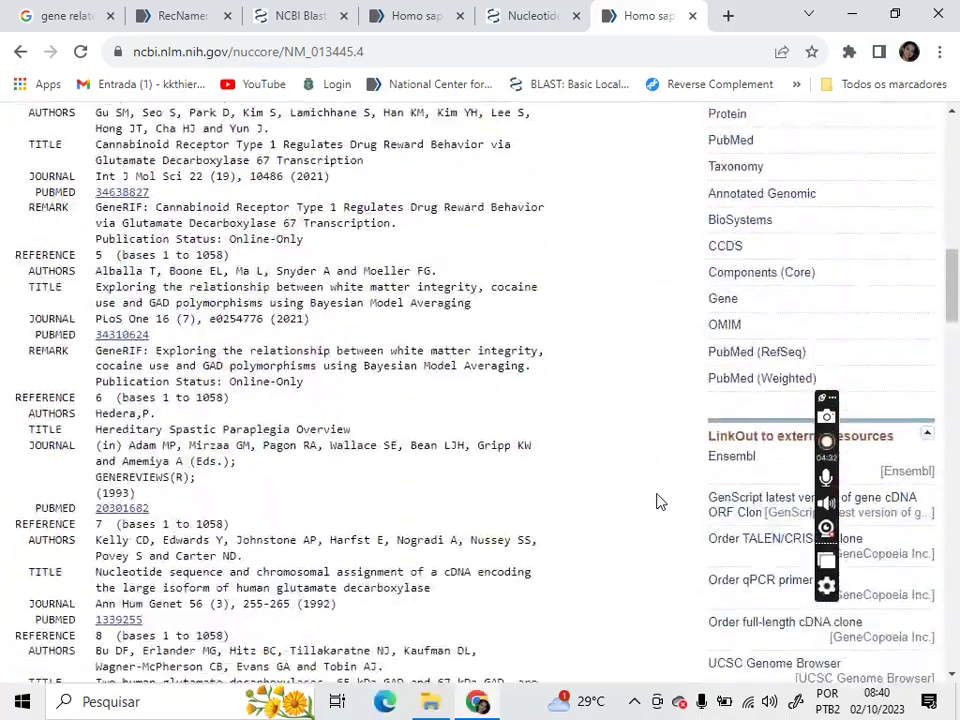
pyautogui.scroll(-10, 657, 501)
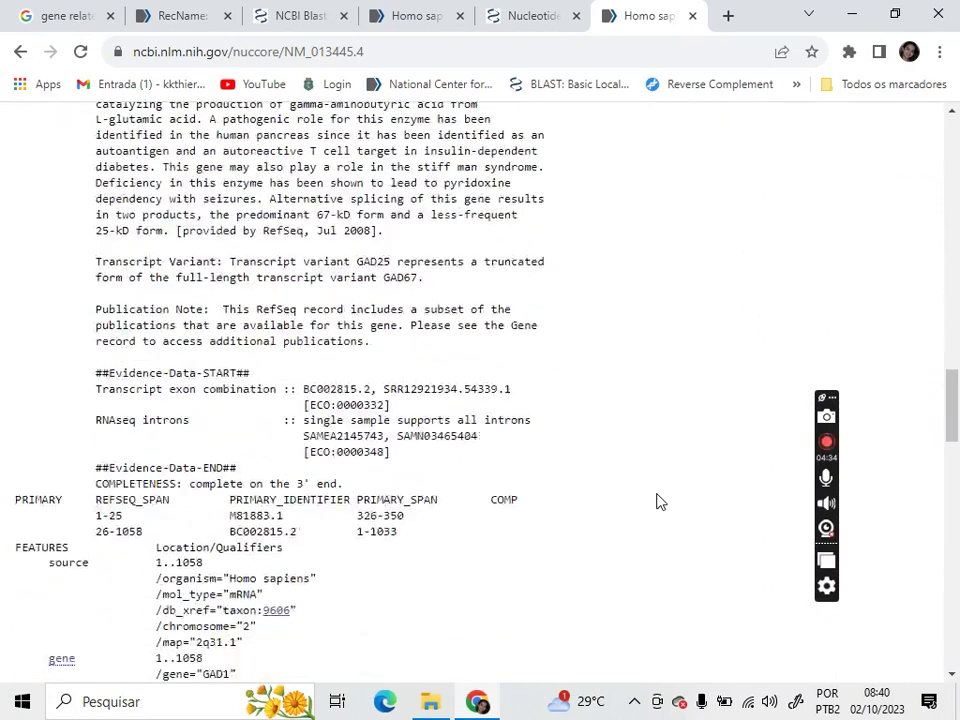
pyautogui.scroll(-1, 657, 501)
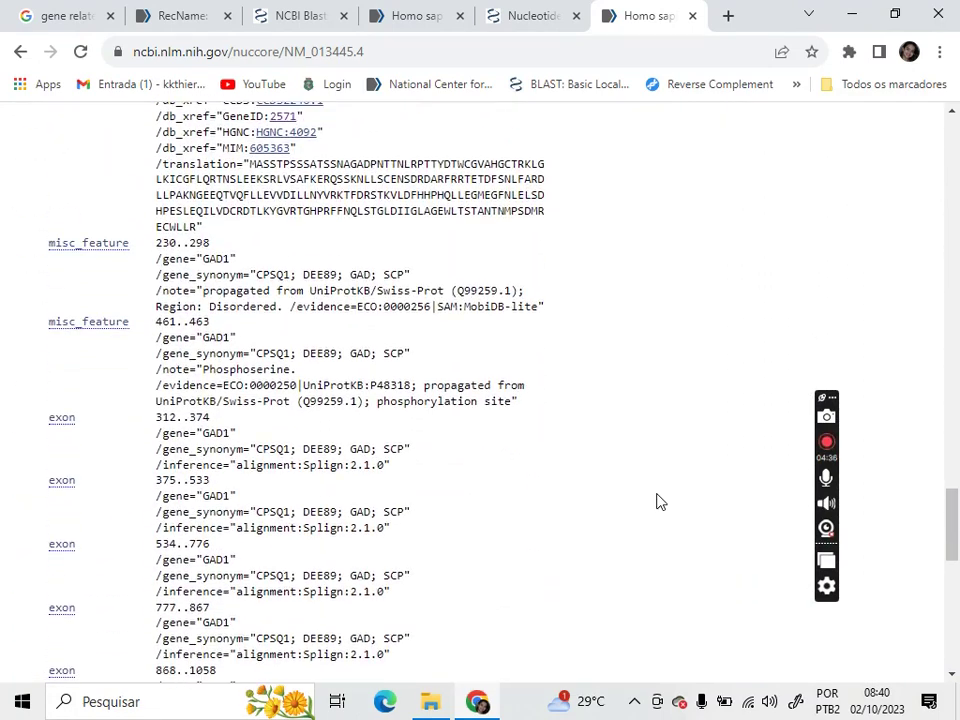
pyautogui.scroll(1, 657, 501)
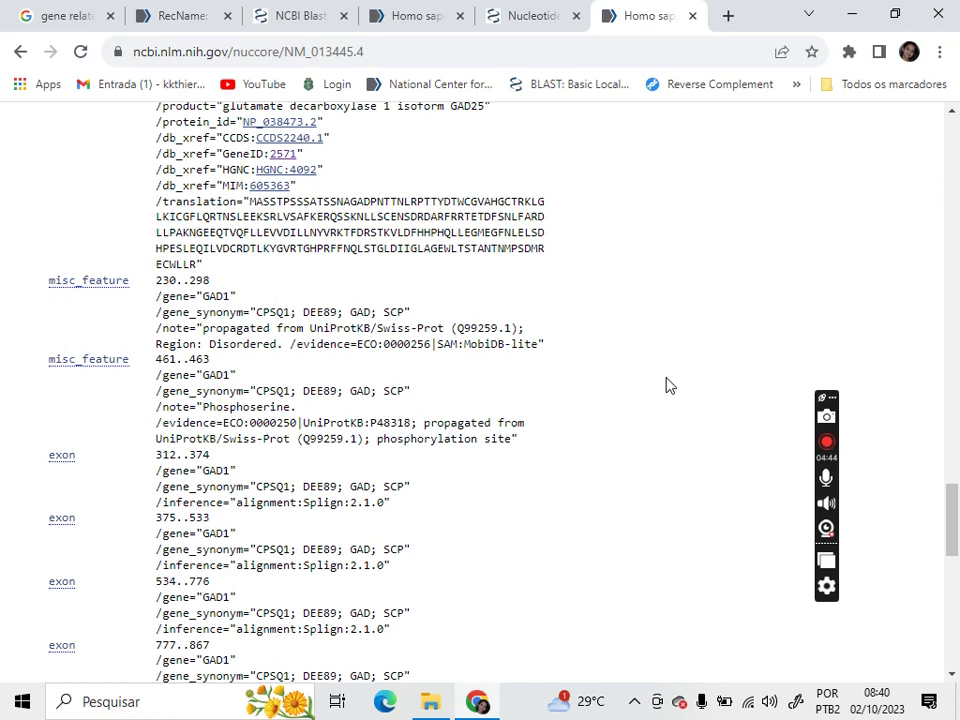
pyautogui.scroll(-20, 669, 385)
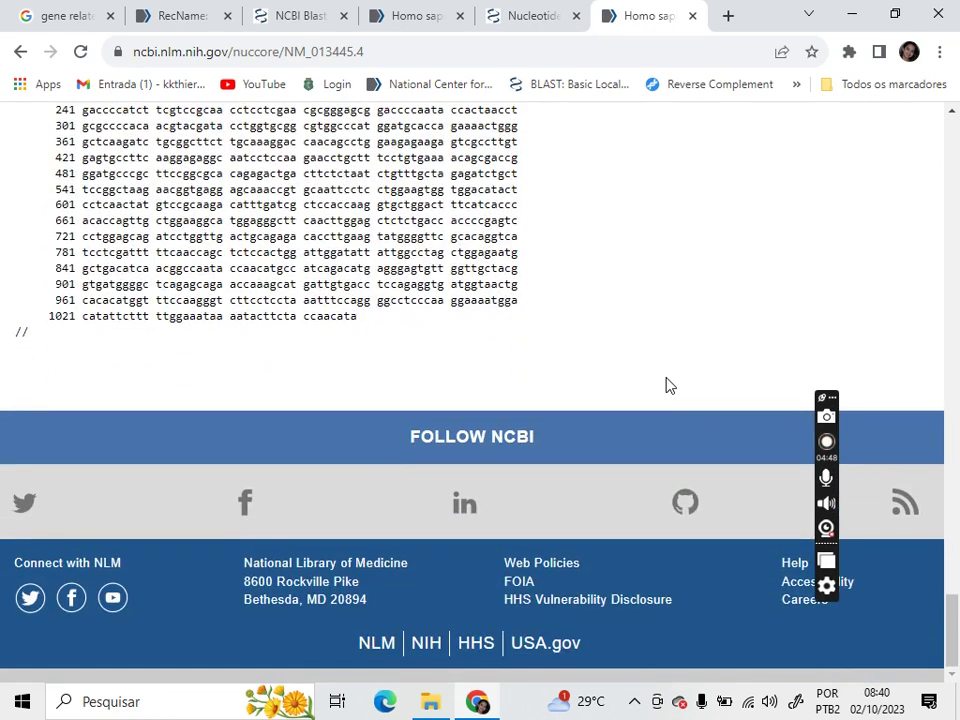
pyautogui.scroll(4, 669, 385)
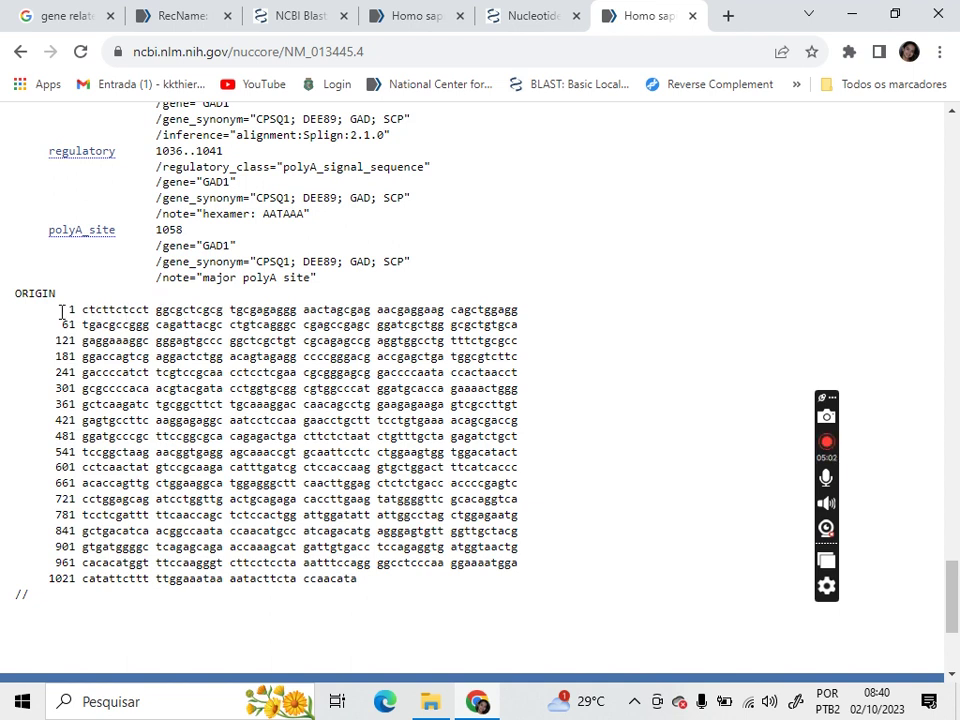
# - Display the GAD25 mRNA record NM_013445.4 in FASTA format and bring its whole sequence into view
pyautogui.click(955, 133)
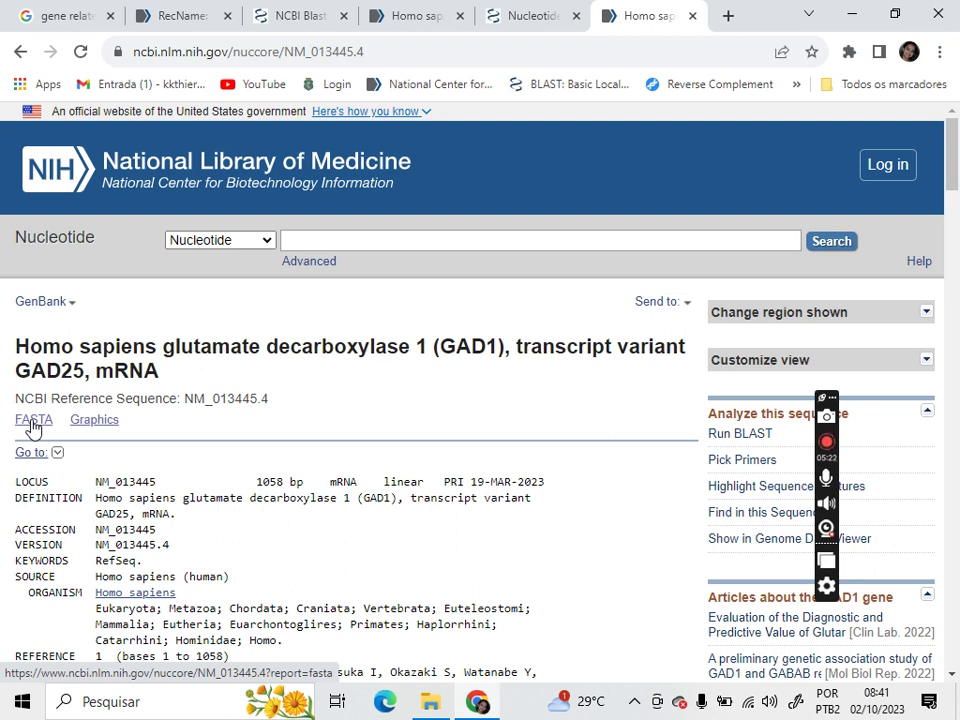
pyautogui.click(33, 427)
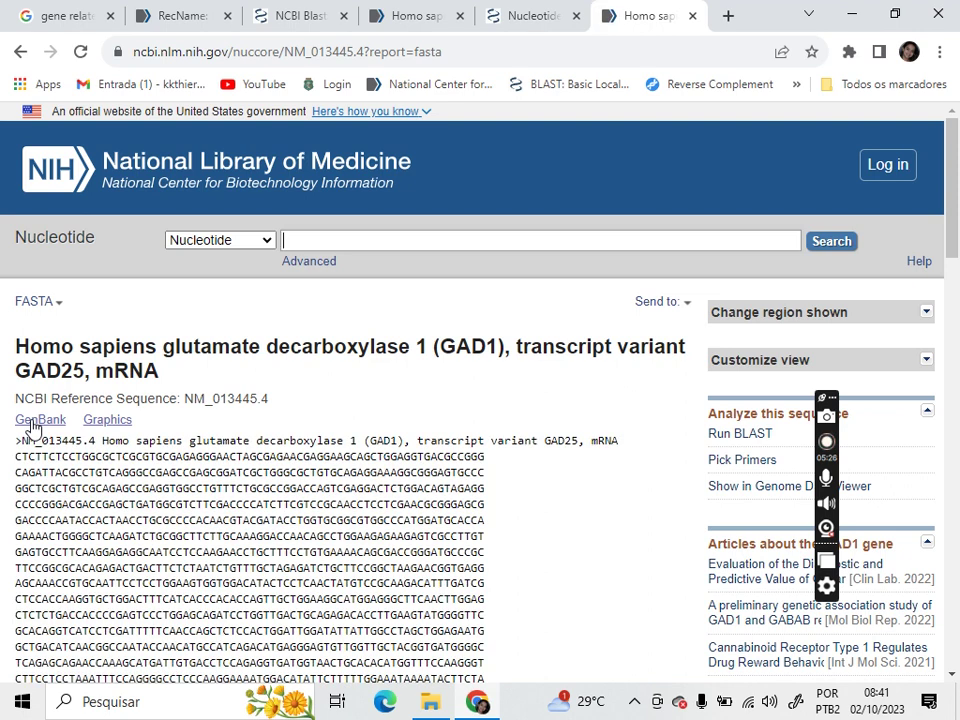
pyautogui.scroll(-1, 641, 535)
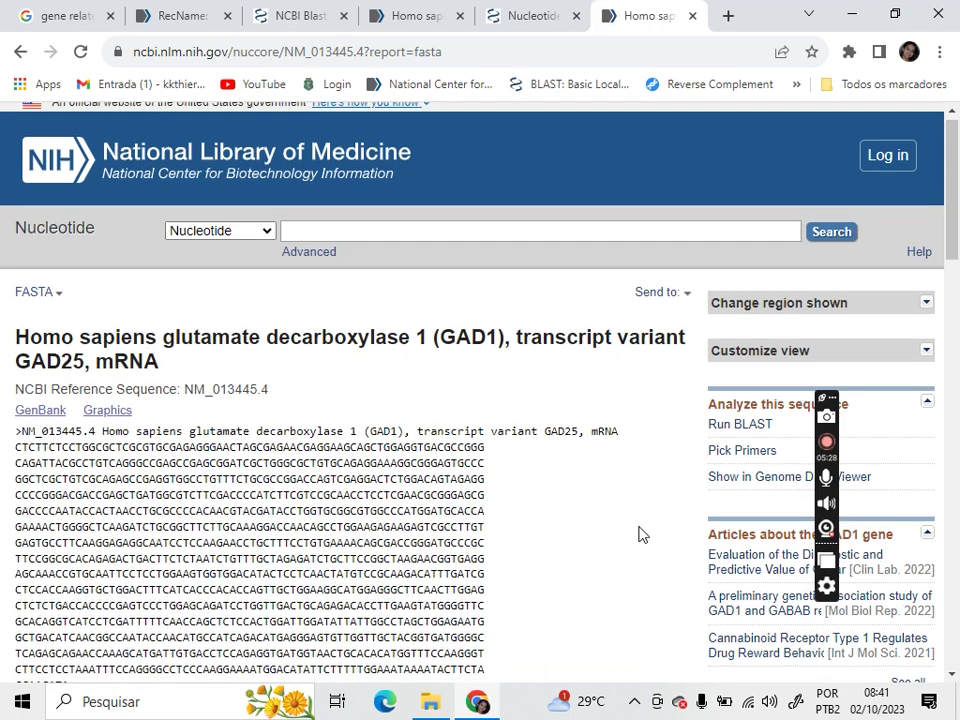
pyautogui.scroll(-2, 641, 535)
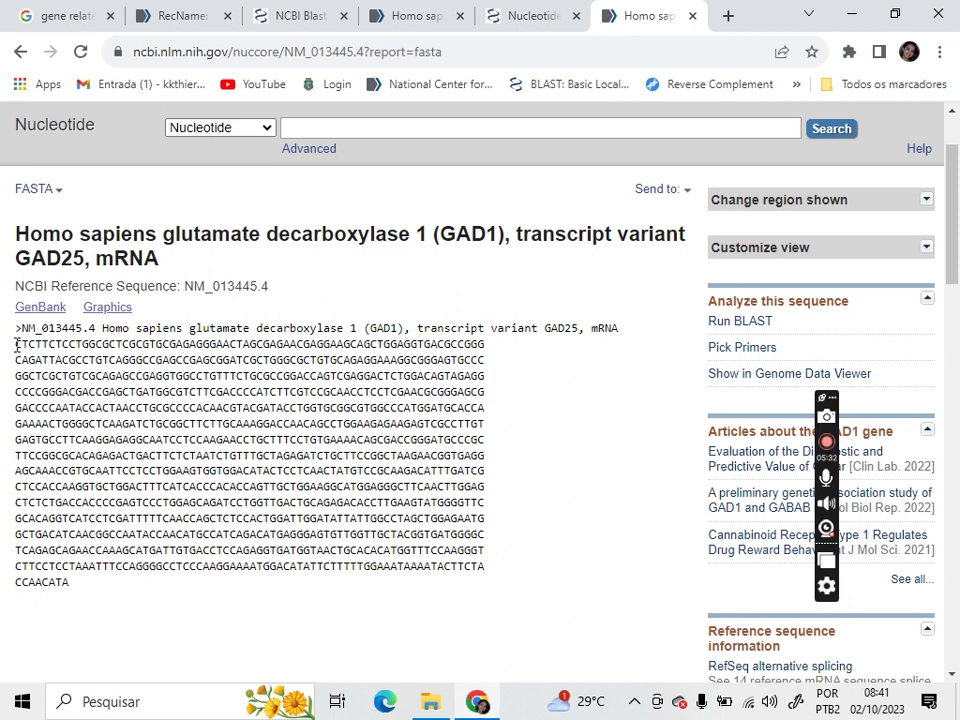
# - Copy the full GAD25 mRNA sequence without its header line and open the BLAST home page in a new tab
pyautogui.moveTo(16, 344); pyautogui.dragTo(72, 590)
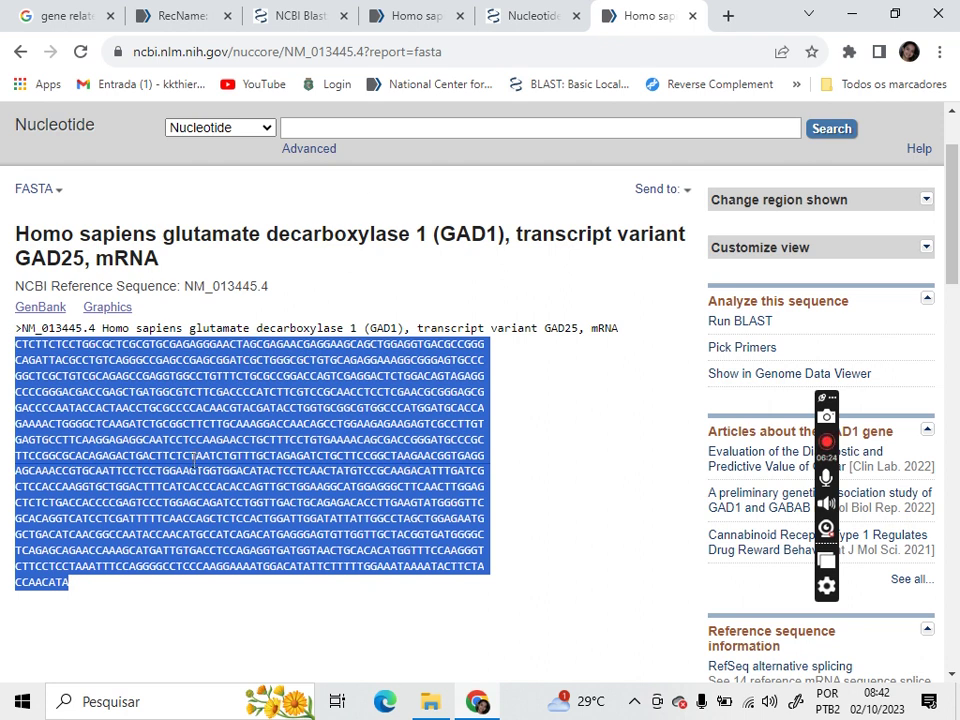
pyautogui.click(727, 17)
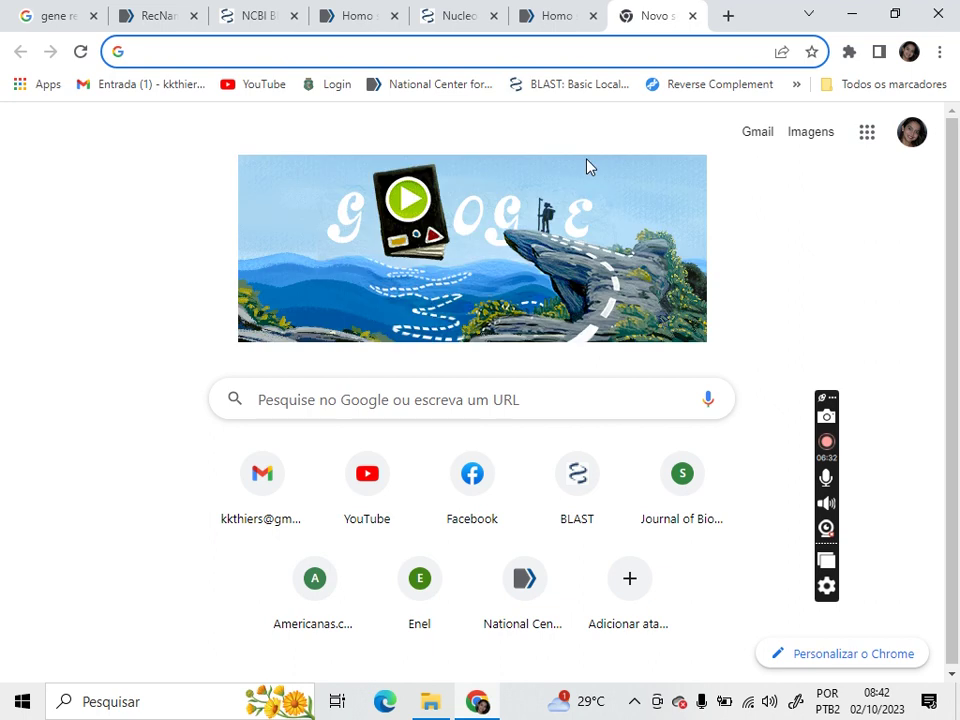
pyautogui.click(561, 16)
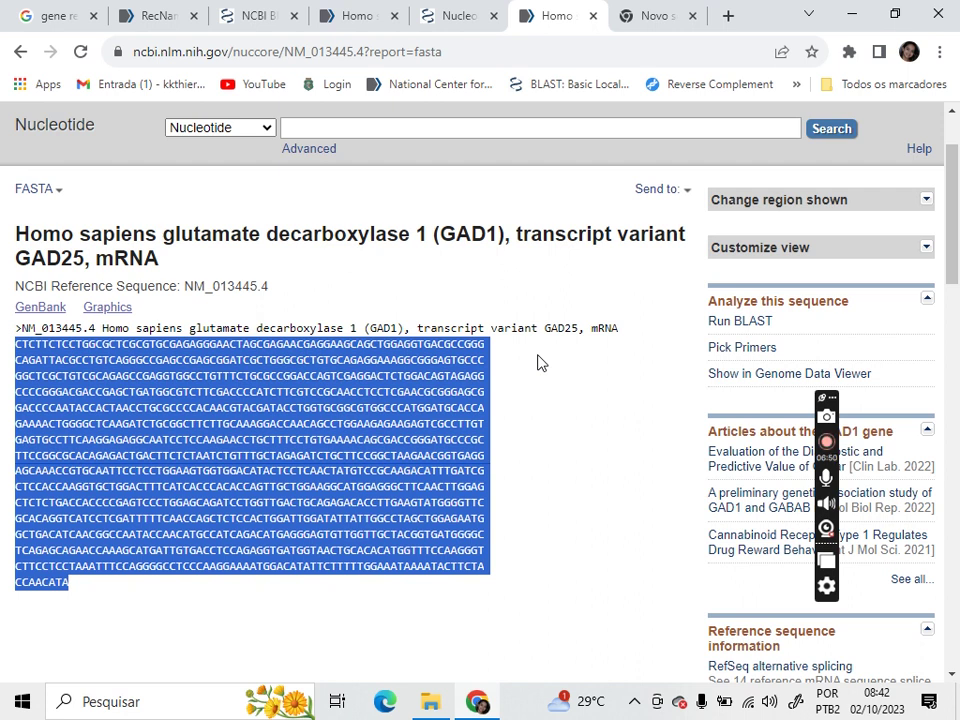
pyautogui.click(645, 18)
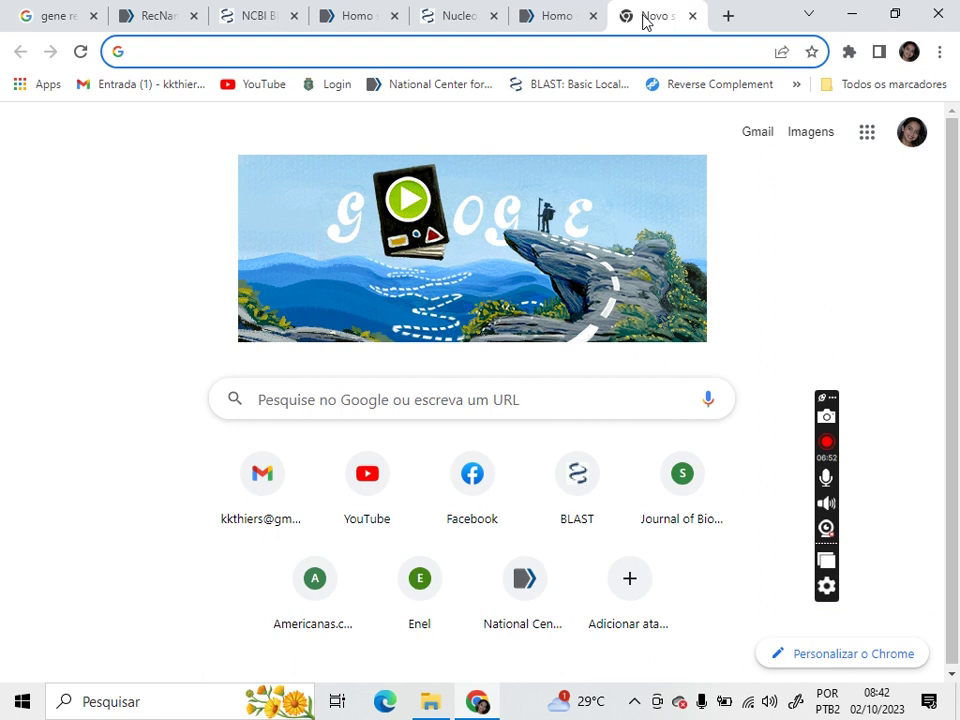
pyautogui.click(553, 87)
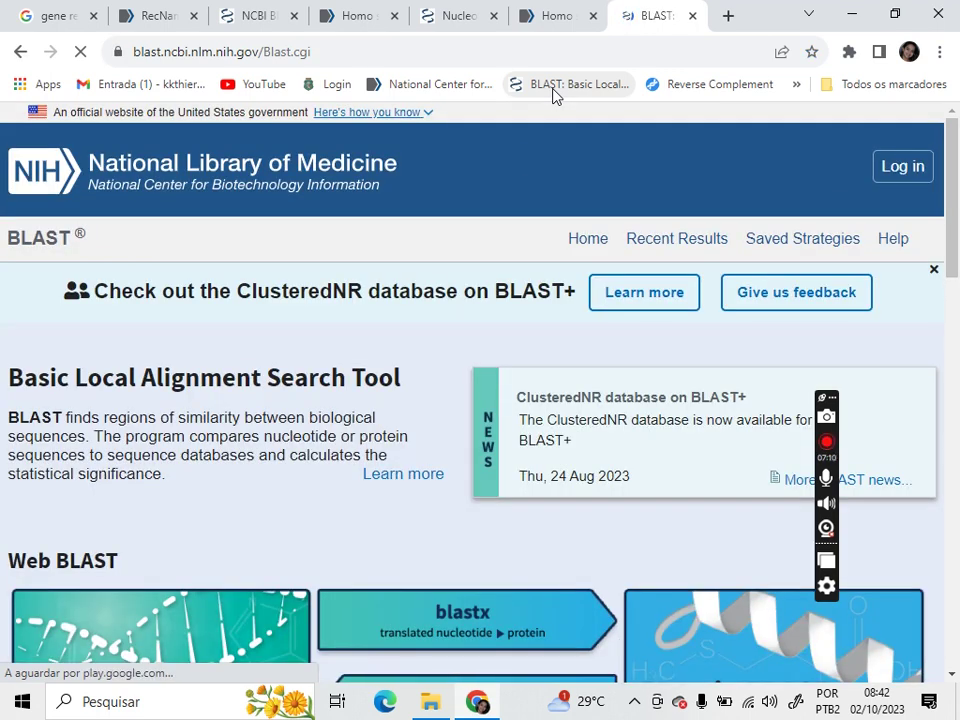
# - Open Nucleotide BLAST and paste the copied GAD25 mRNA sequence as the query sequence
pyautogui.scroll(-1, 463, 332)
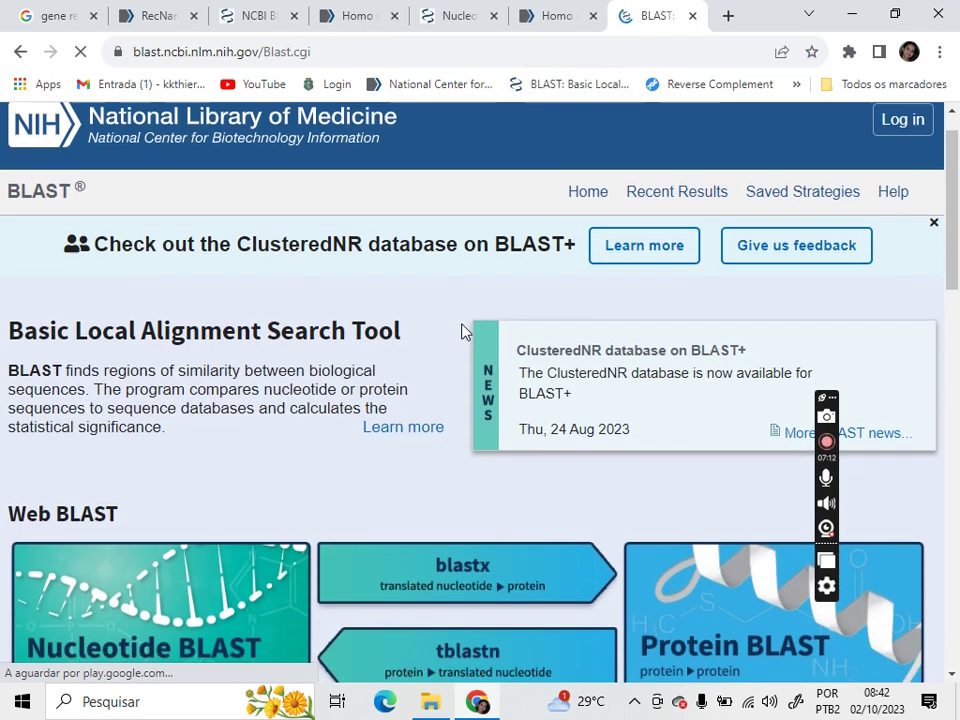
pyautogui.scroll(-3, 463, 332)
pyautogui.scroll(-1, 463, 332)
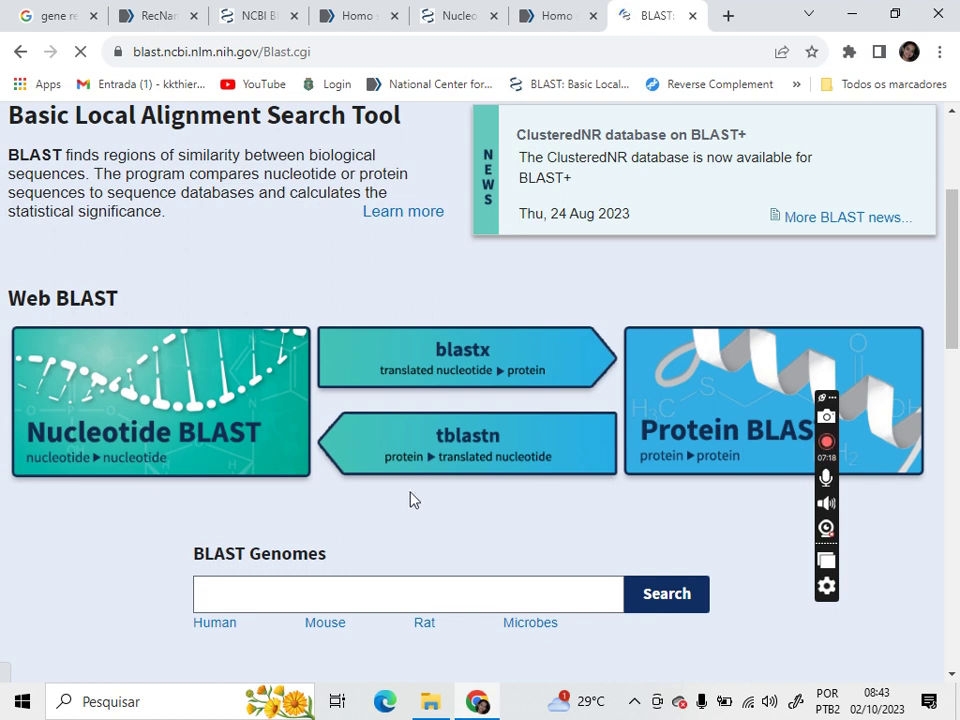
pyautogui.scroll(-3, 413, 499)
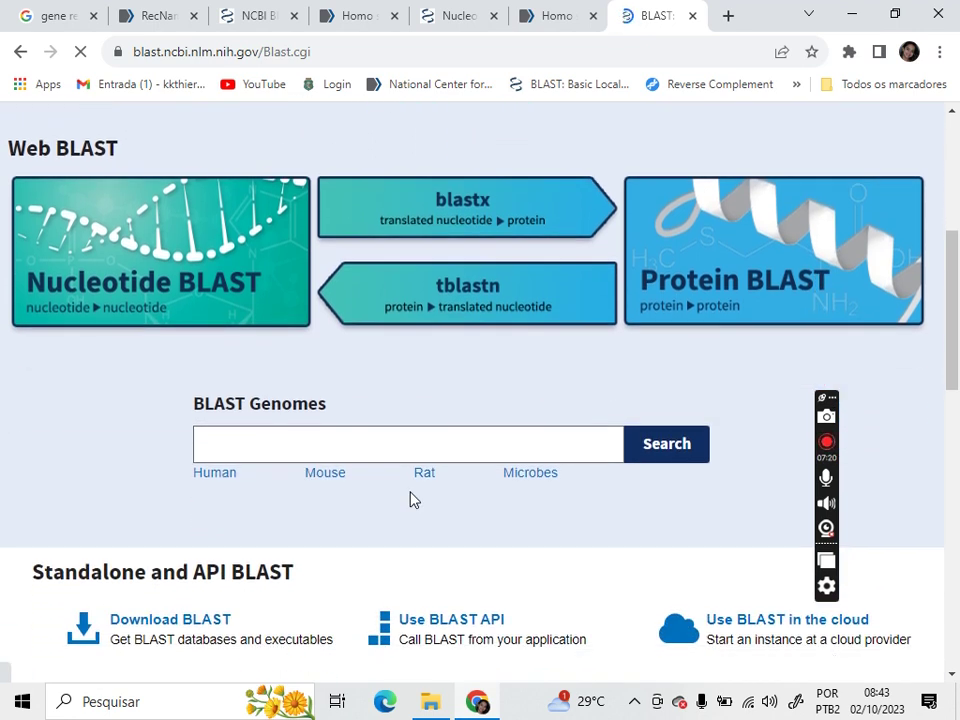
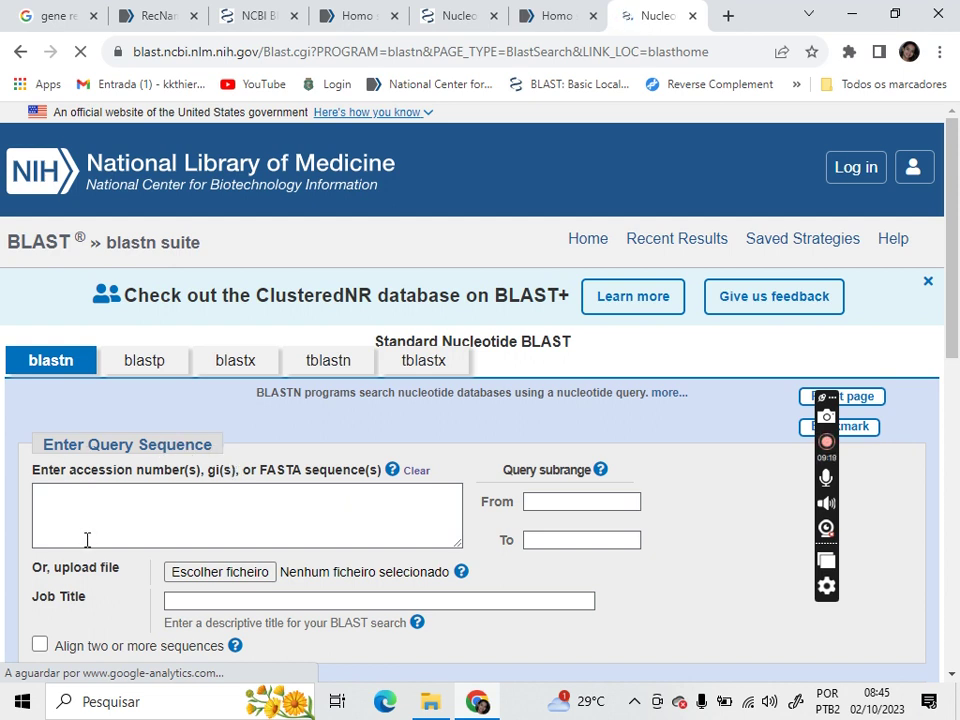
pyautogui.click(557, 17)
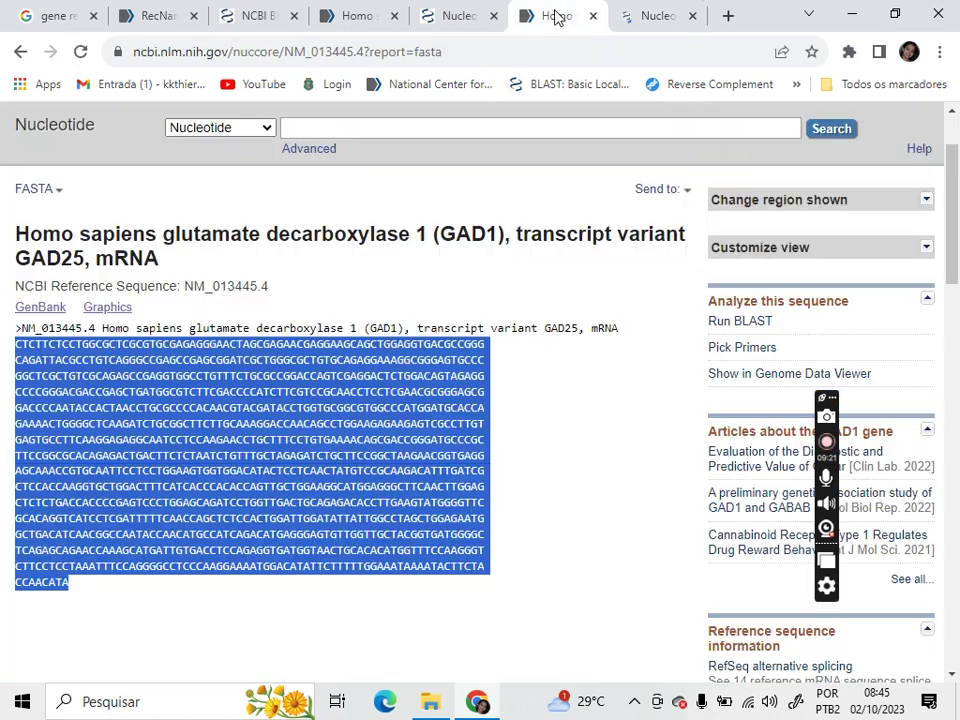
pyautogui.click(651, 27)
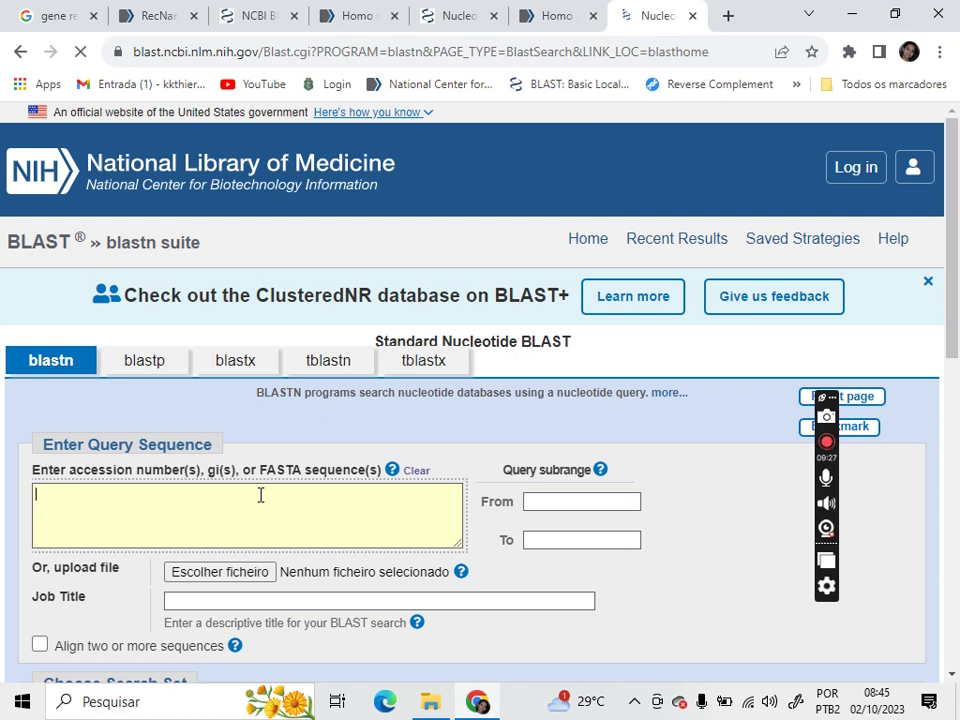
pyautogui.hotkey('ctrl', 'v')
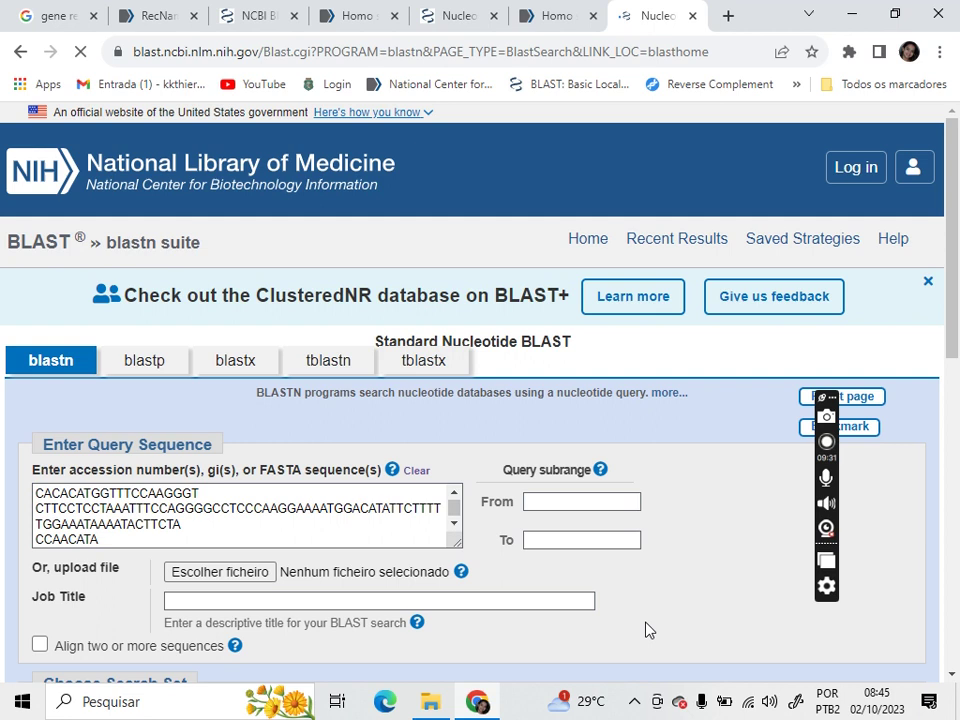
# - Set the search database to RefSeq Genome Database (refseq_genomes) and limit the organism to Homo sapiens (taxid:9606)
pyautogui.scroll(-5, 645, 630)
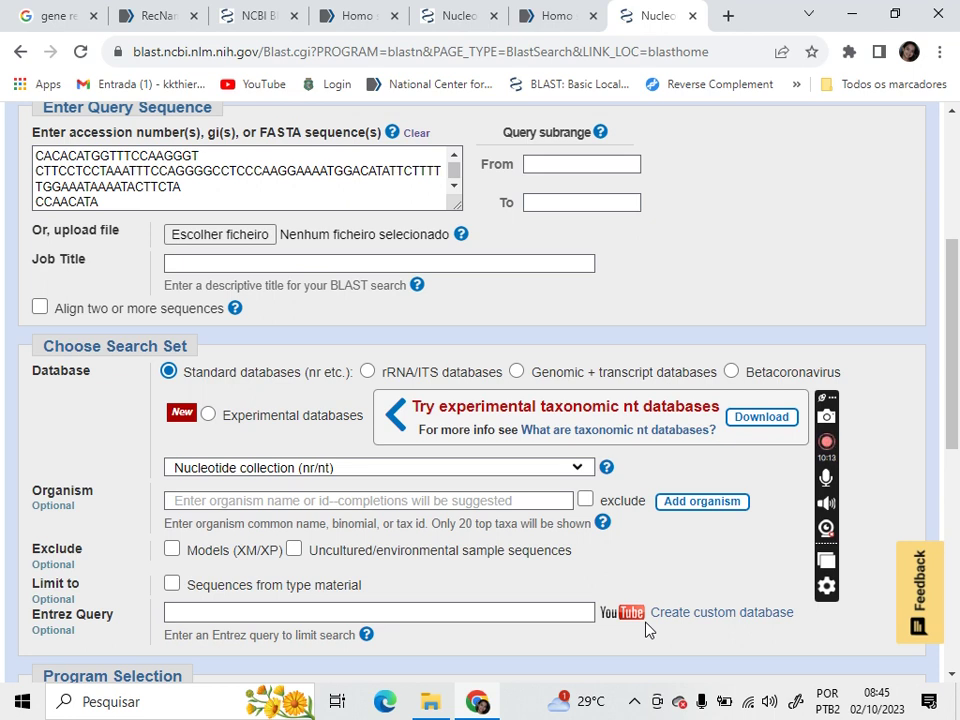
pyautogui.click(577, 470)
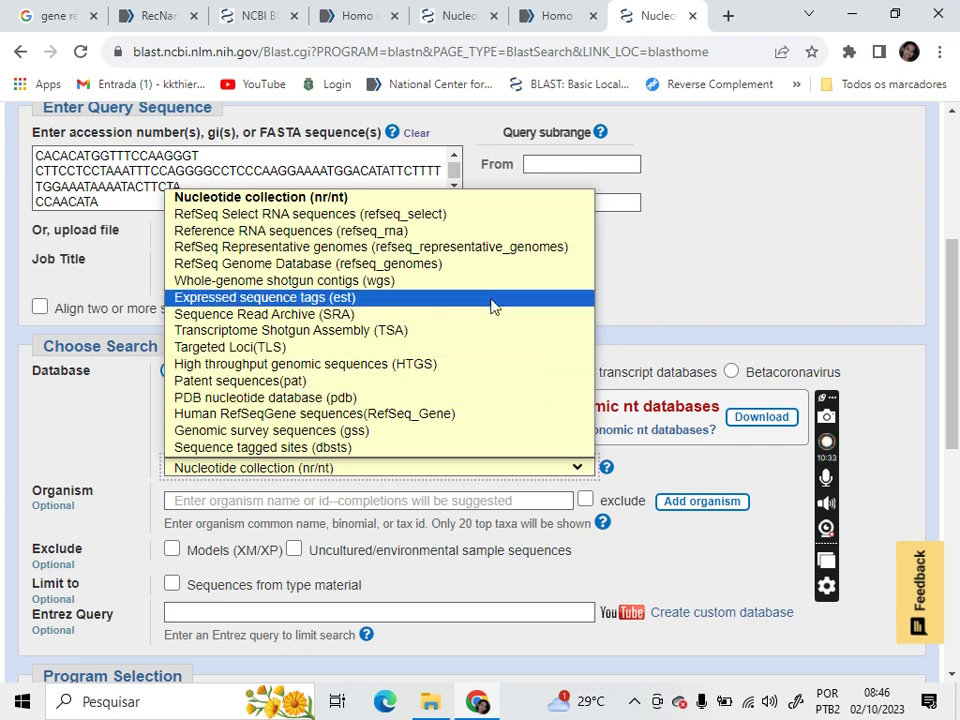
pyautogui.click(376, 265)
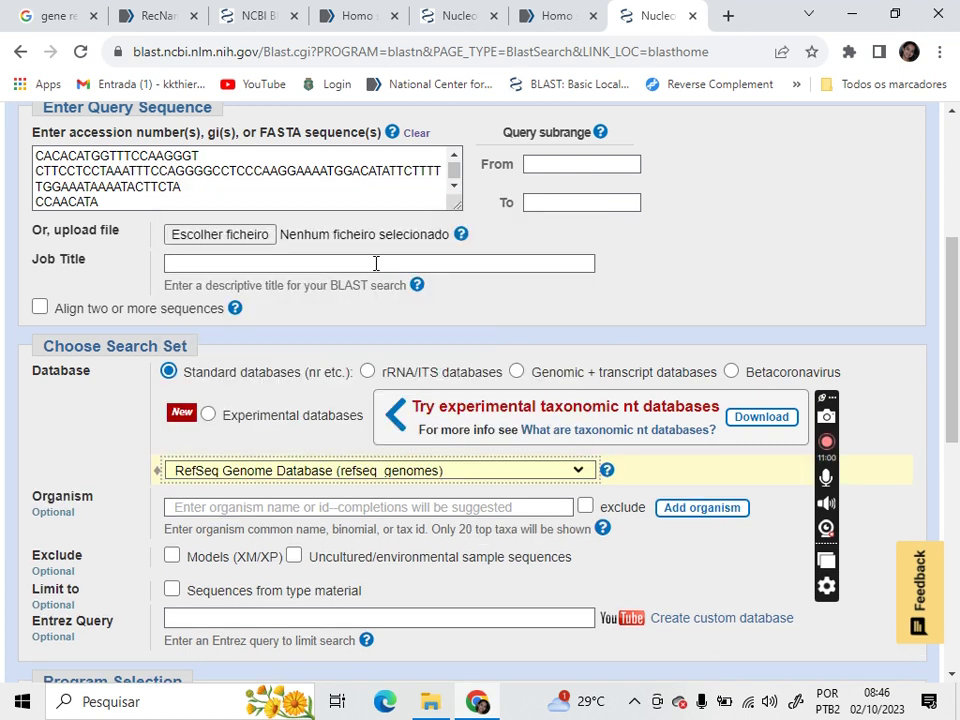
pyautogui.click(421, 510)
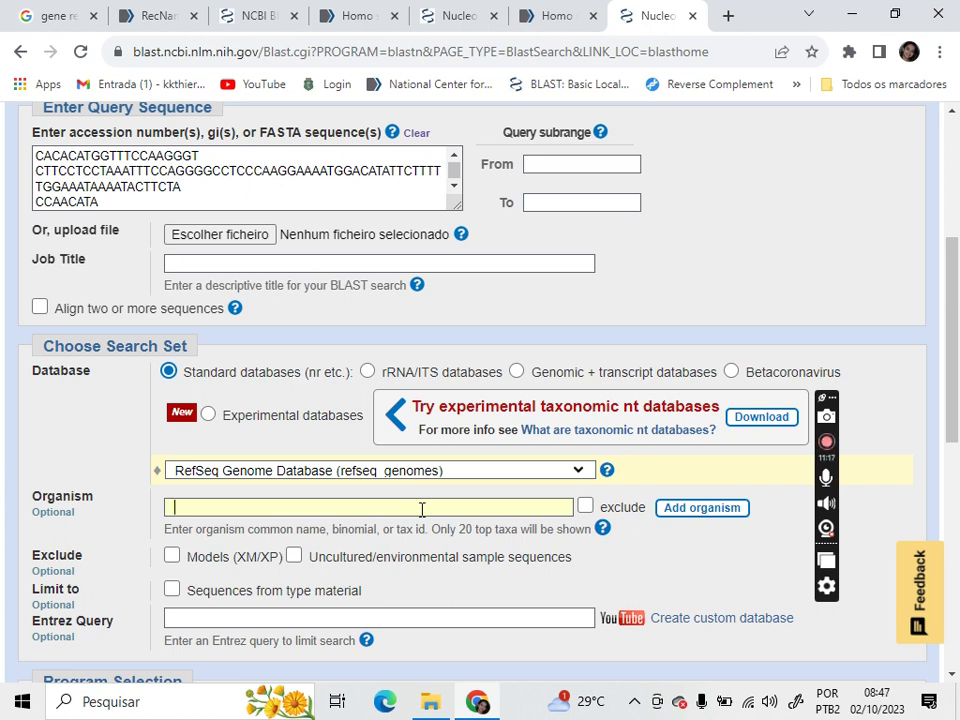
pyautogui.write('homo ')
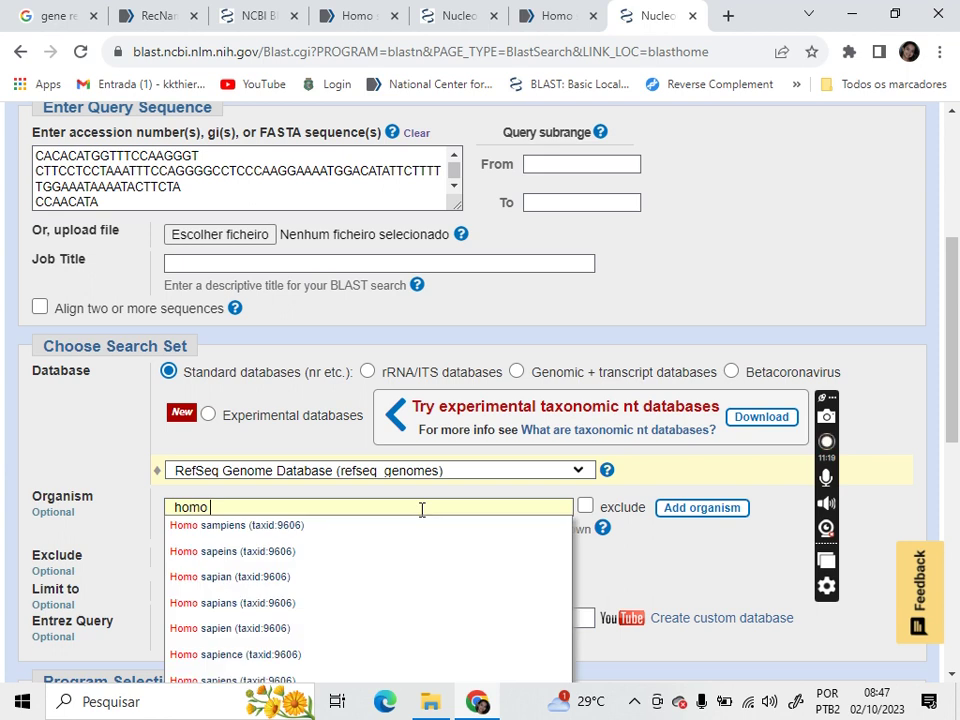
pyautogui.write('sapi')
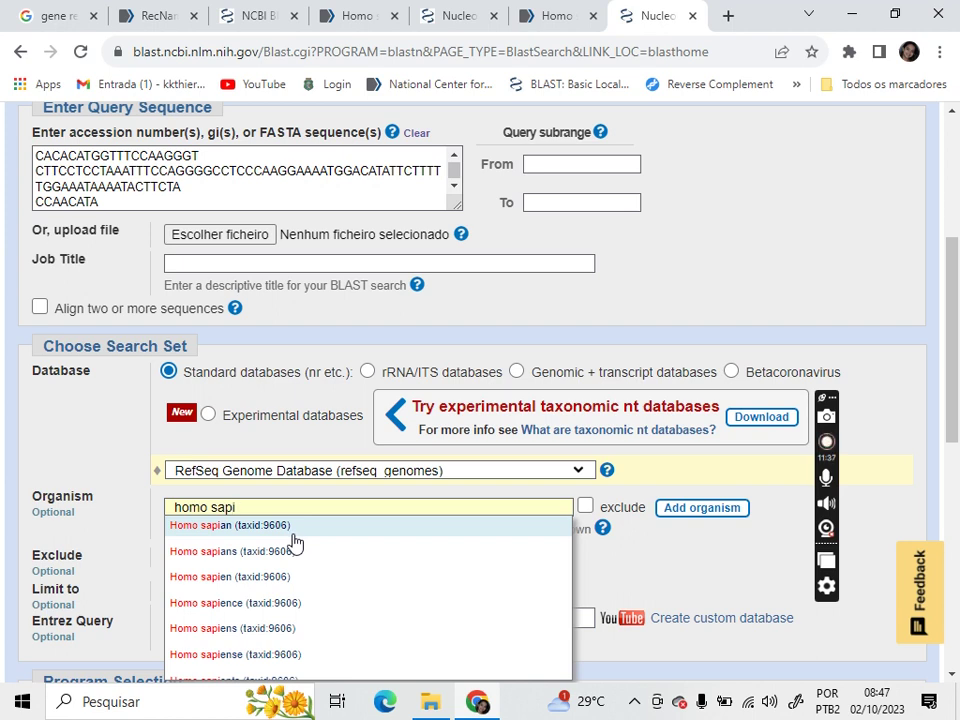
pyautogui.click(276, 630)
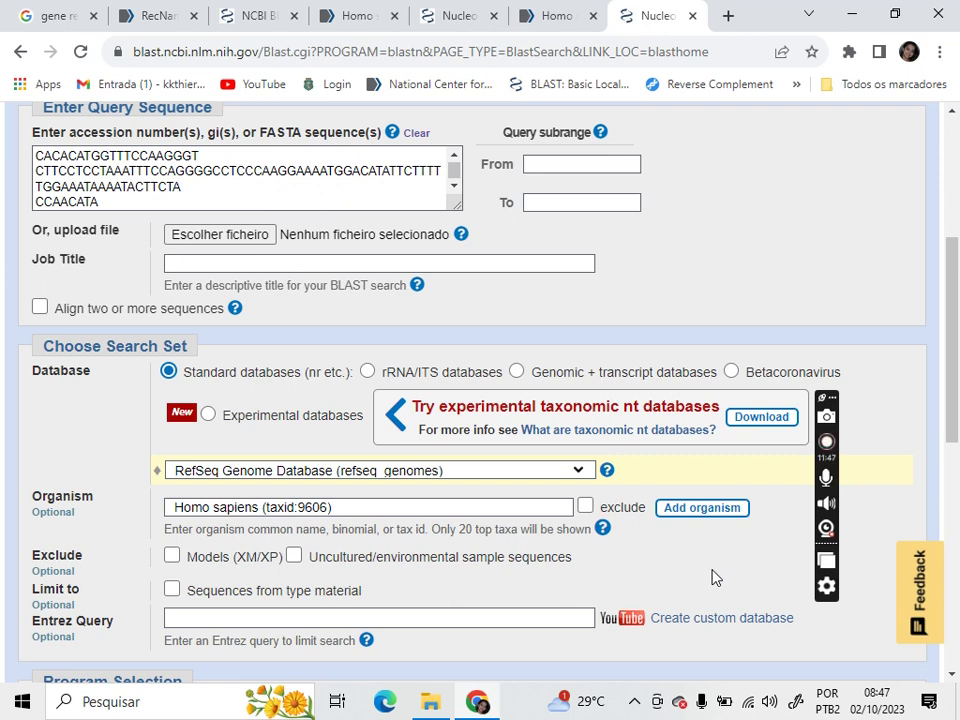
# - Optimize for more dissimilar sequences (discontiguous megablast), enable showing results in a new window, and run the BLAST search
pyautogui.scroll(-3, 713, 577)
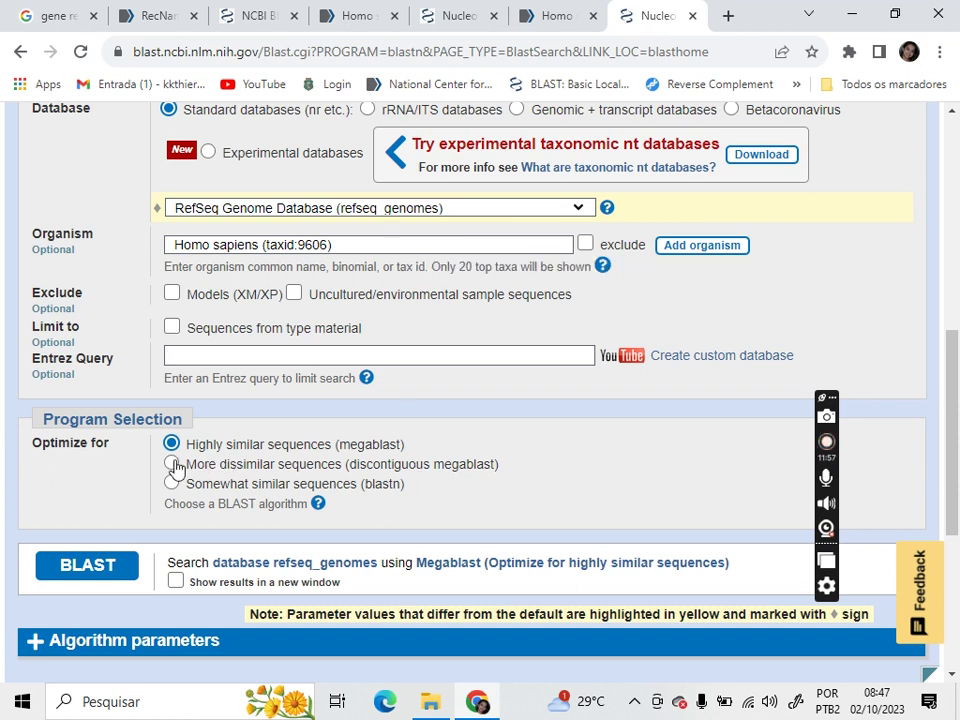
pyautogui.click(172, 465)
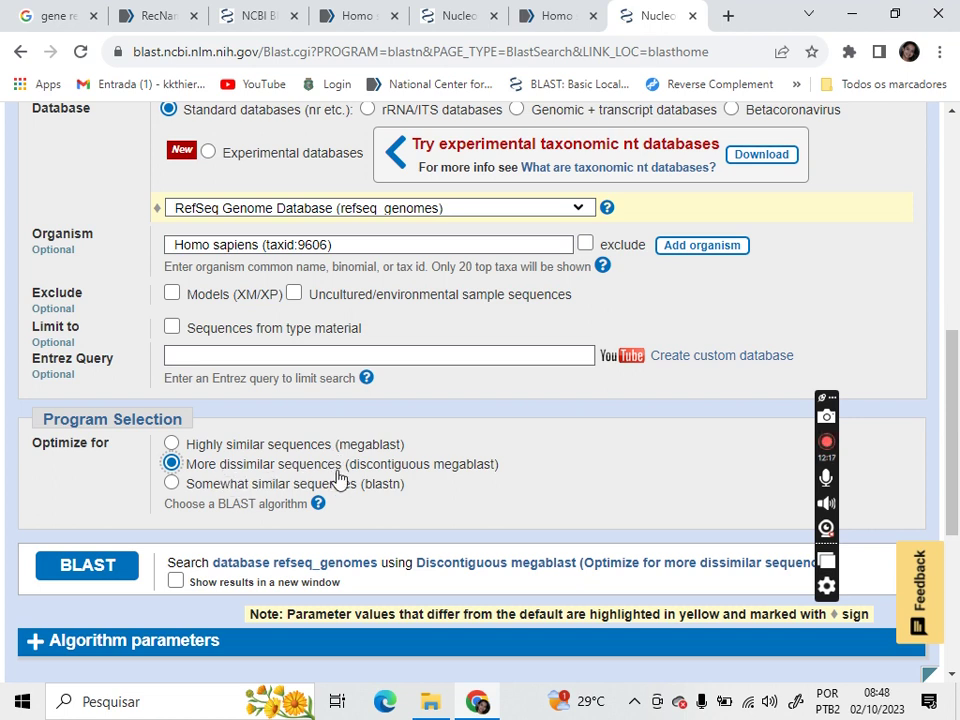
pyautogui.click(177, 584)
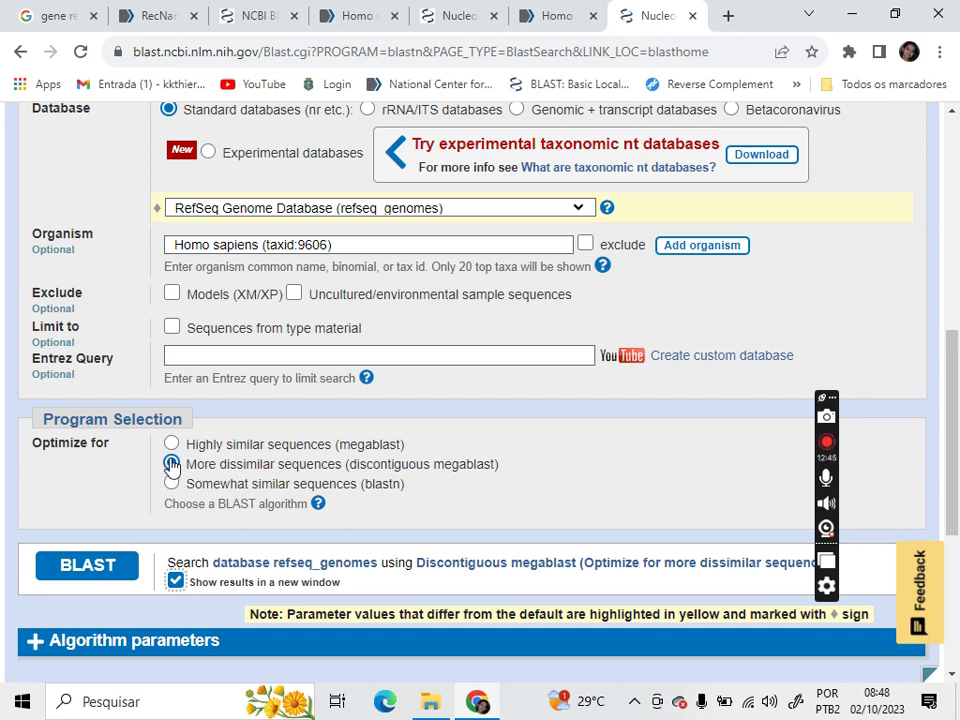
pyautogui.click(80, 566)
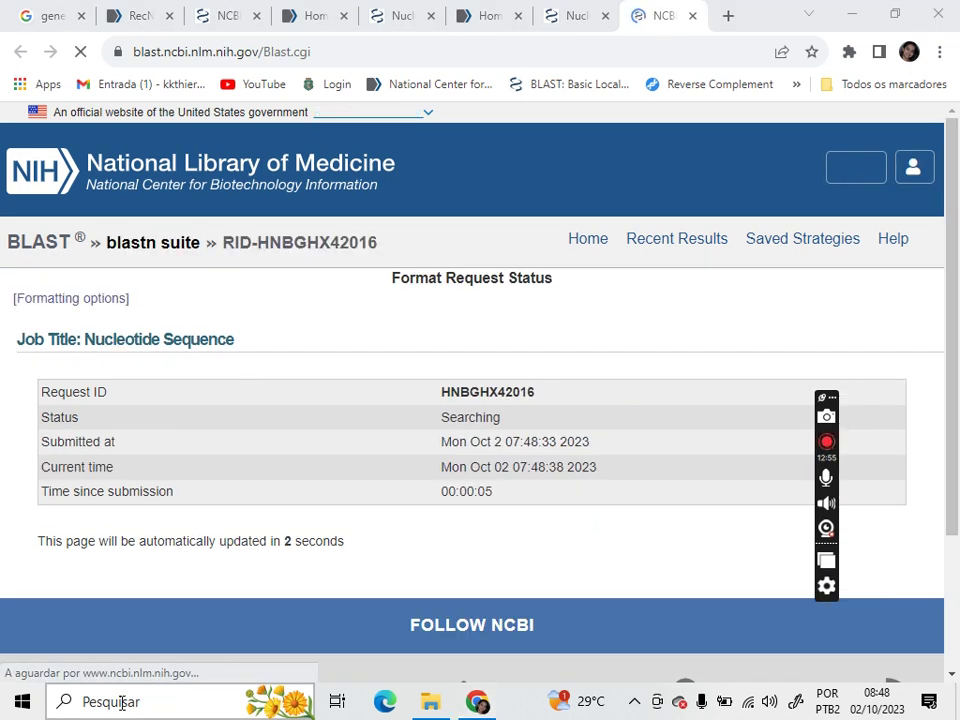
# - Switch to Word, create a blank document, and close its Navigation pane
pyautogui.click(122, 703)
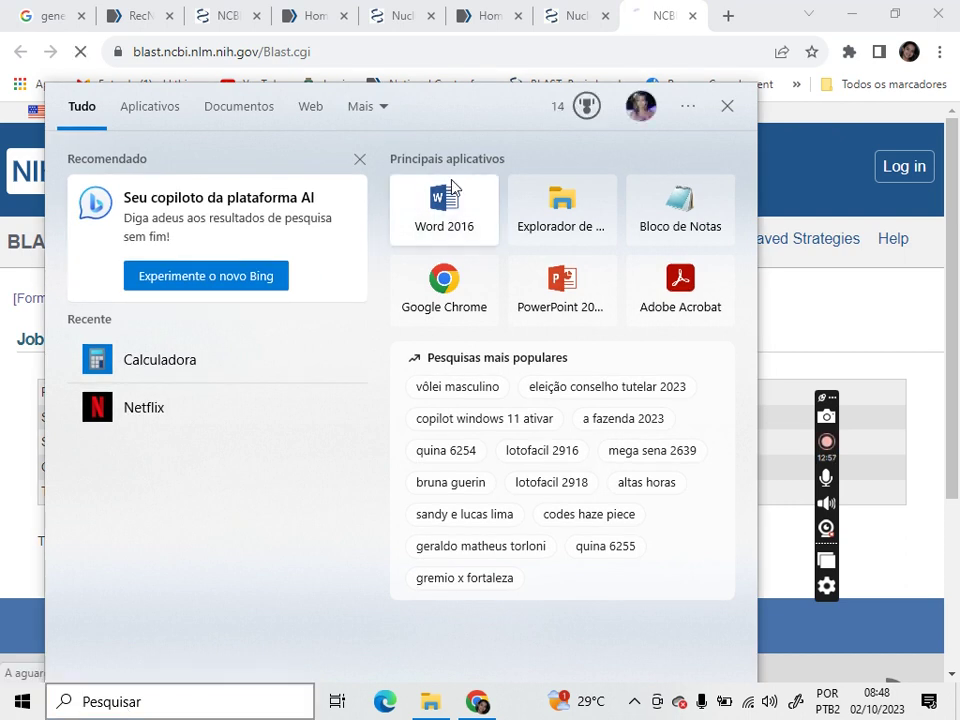
pyautogui.click(445, 205)
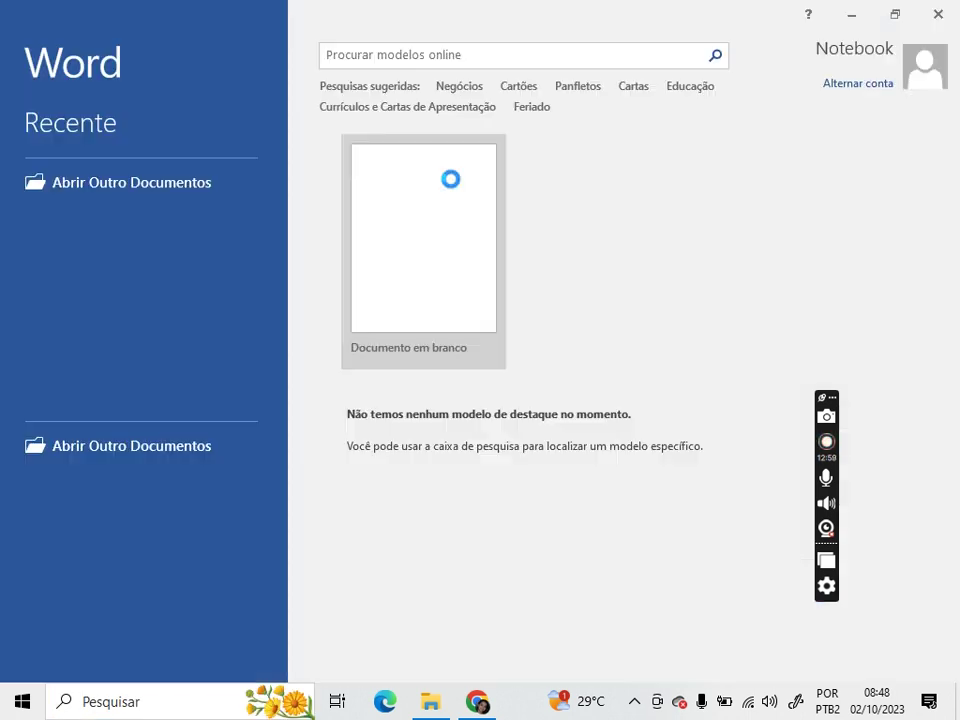
pyautogui.click(401, 251)
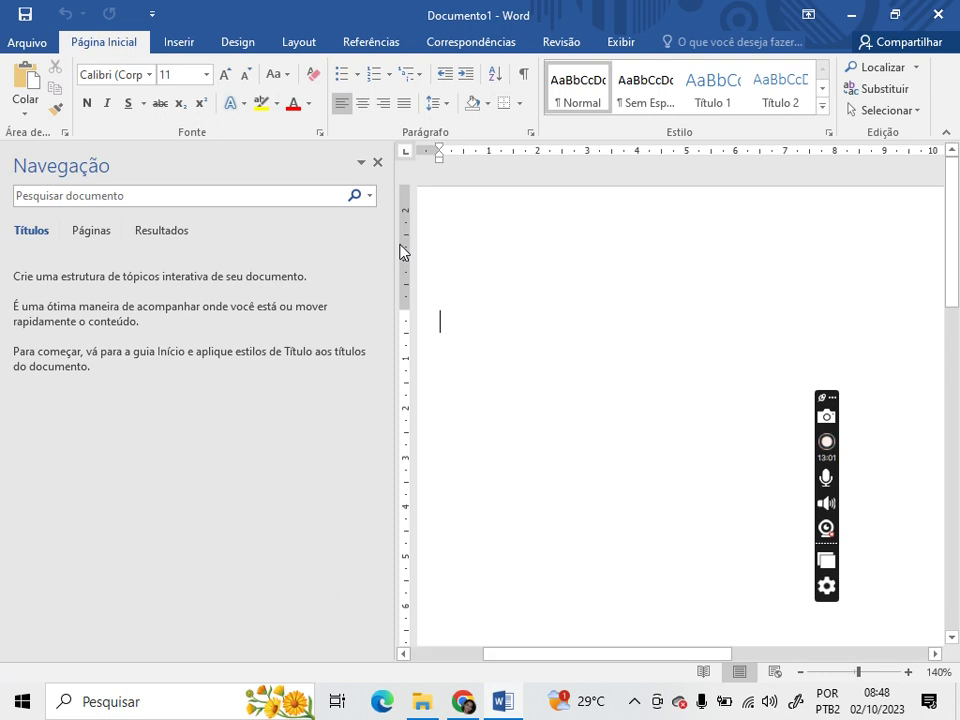
pyautogui.click(383, 169)
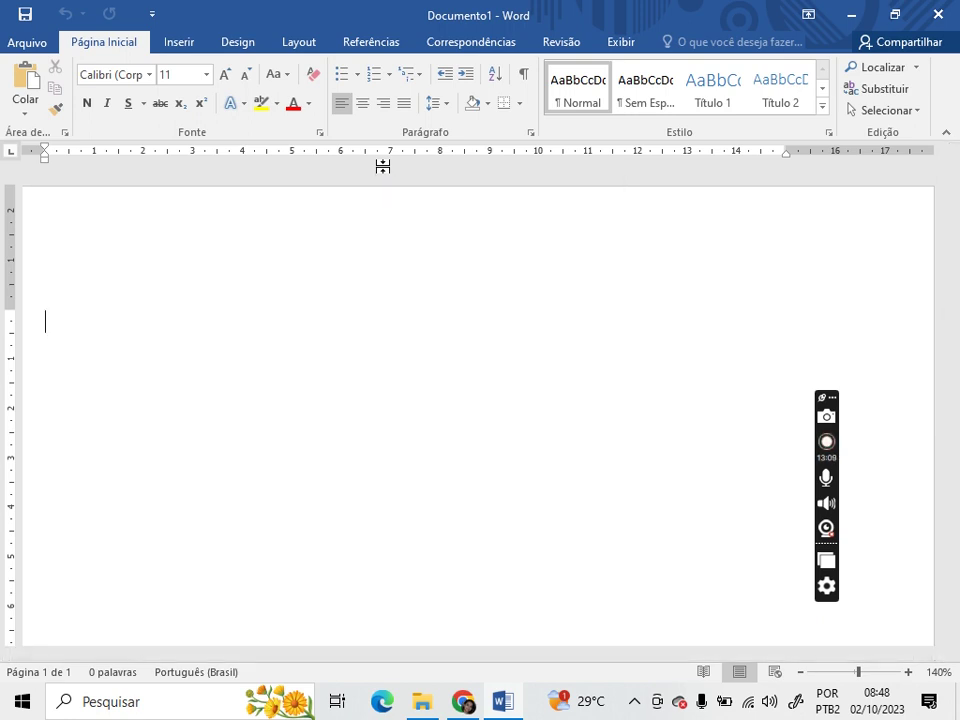
# - Return to the BLAST results in Chrome and examine the pairwise alignments for the Homo sapiens chromosome 2 hit
pyautogui.click(461, 703)
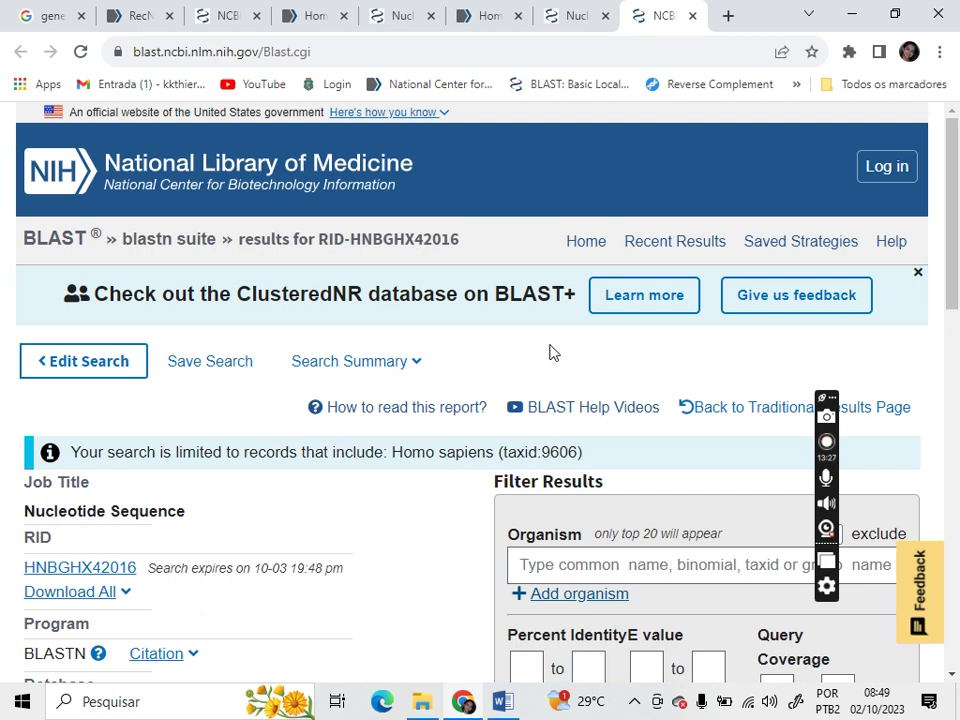
pyautogui.scroll(-10, 552, 352)
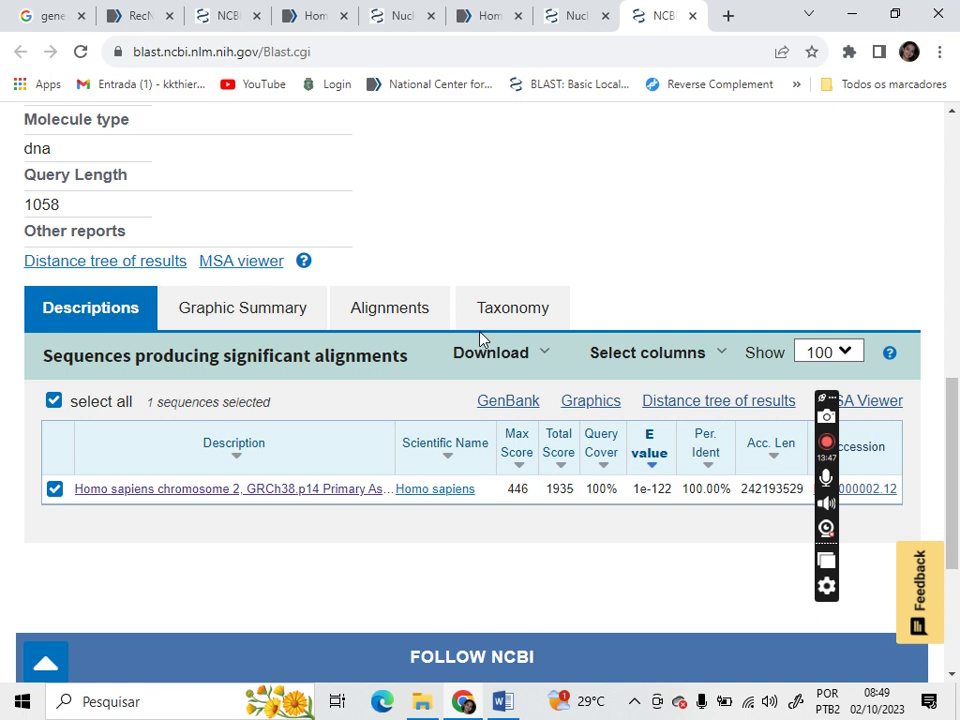
pyautogui.click(397, 312)
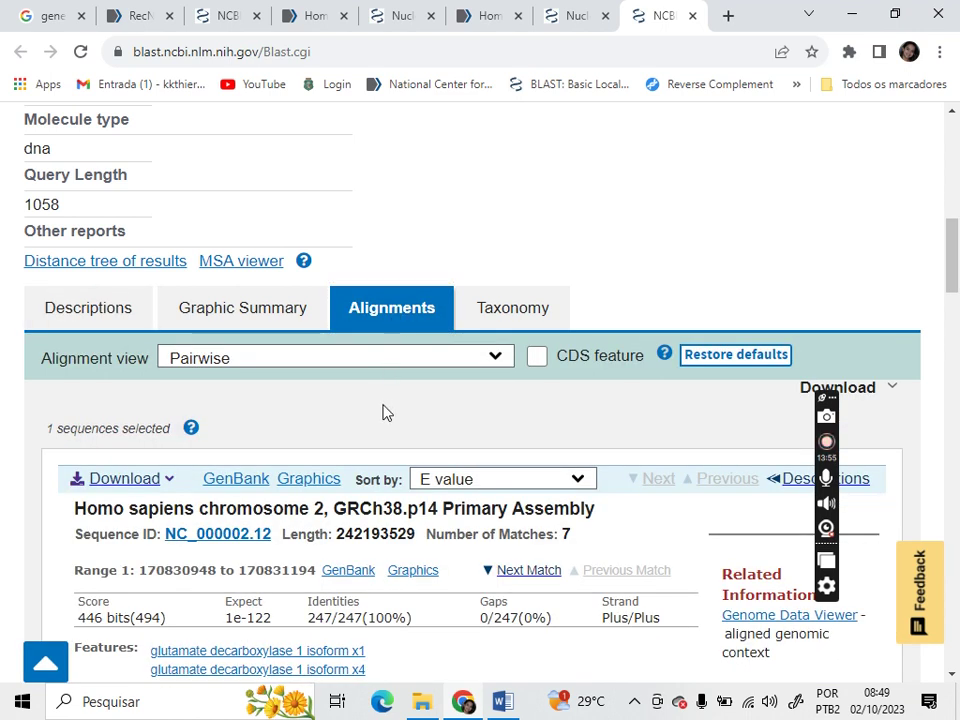
pyautogui.scroll(-2, 387, 413)
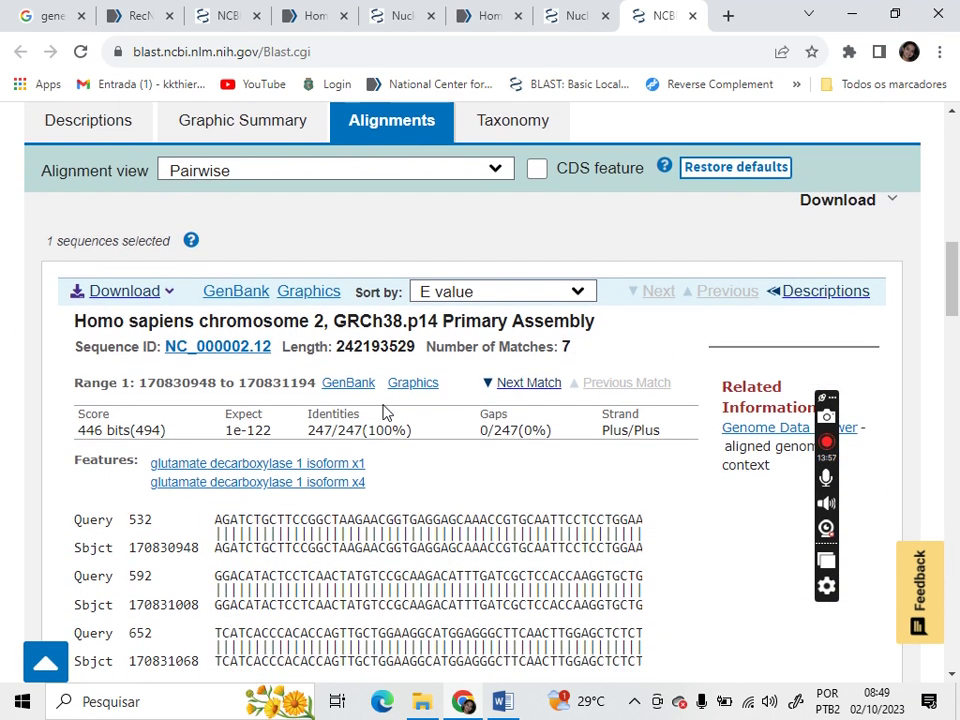
pyautogui.scroll(-2, 387, 413)
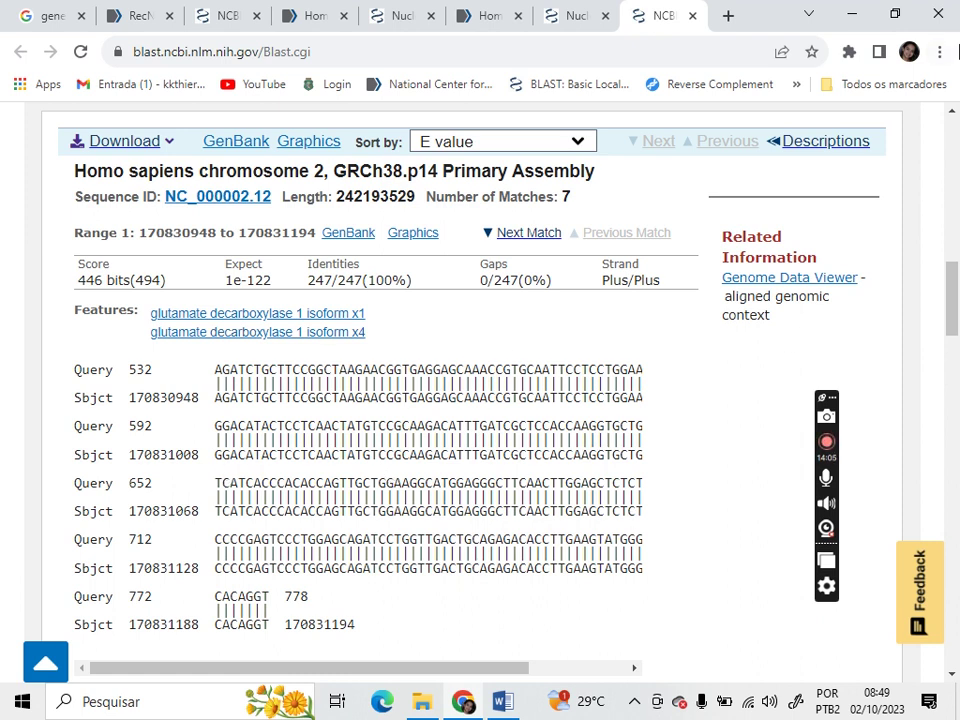
# - Reduce the zoom of the alignments page to 80% so the full alignment rows fit
pyautogui.click(936, 56)
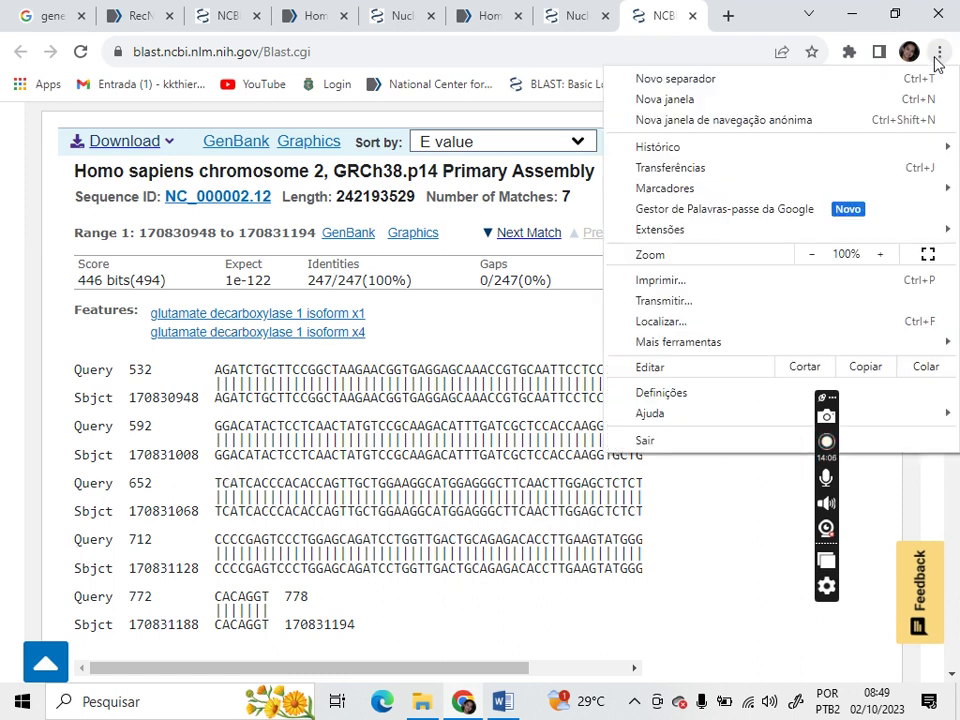
pyautogui.click(812, 254)
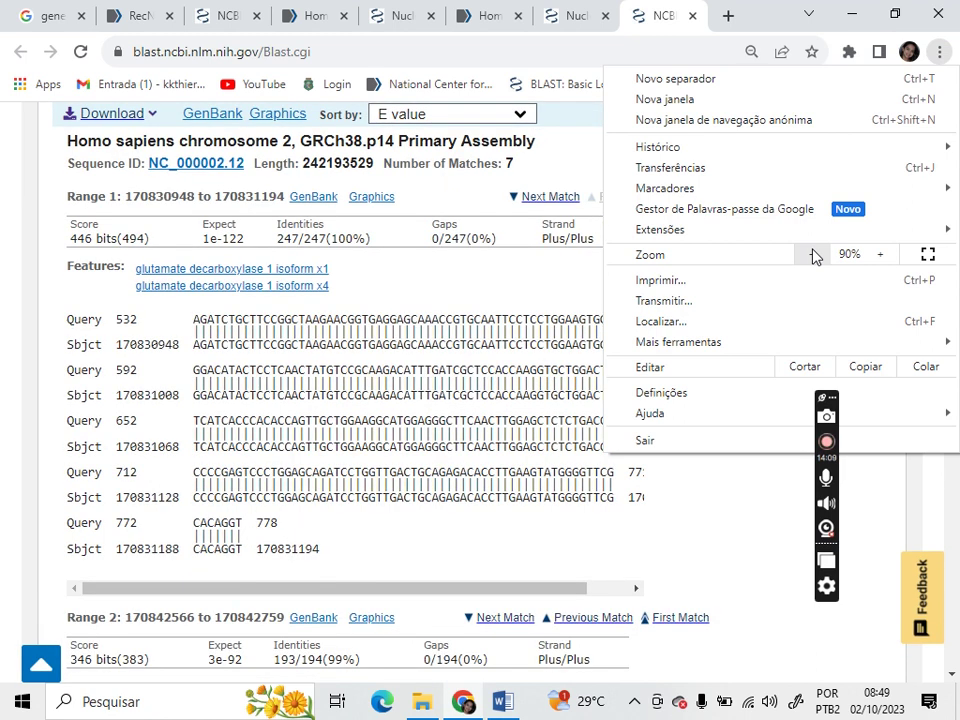
pyautogui.click(812, 254)
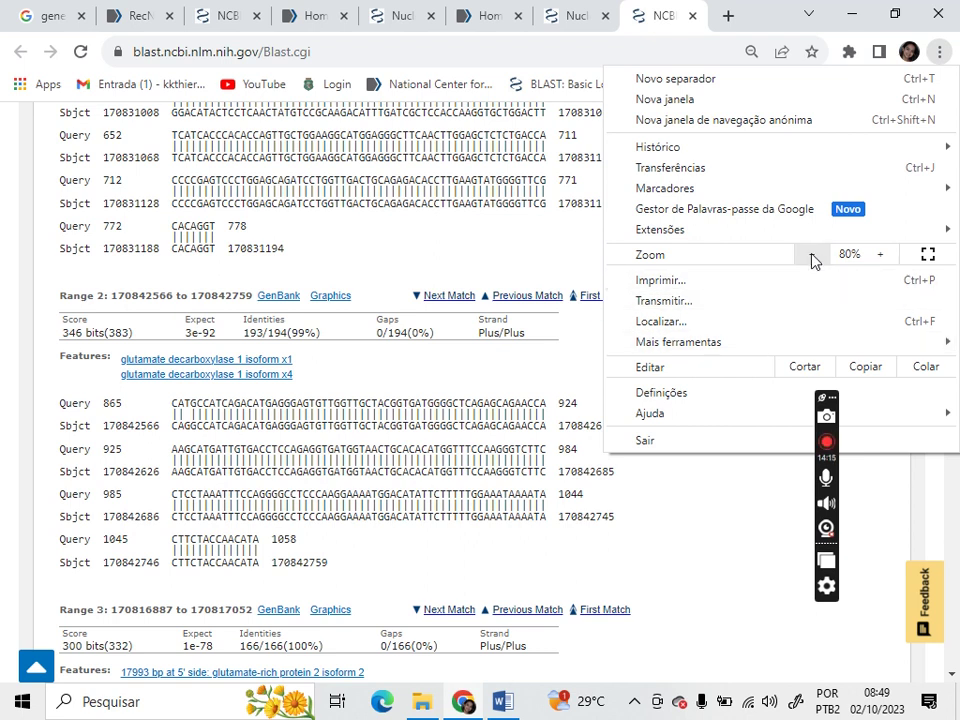
# - Reduce the page zoom one more level and examine the chromosome 2 alignments from Range 1 through Range 4
pyautogui.click(812, 256)
pyautogui.click(703, 497)
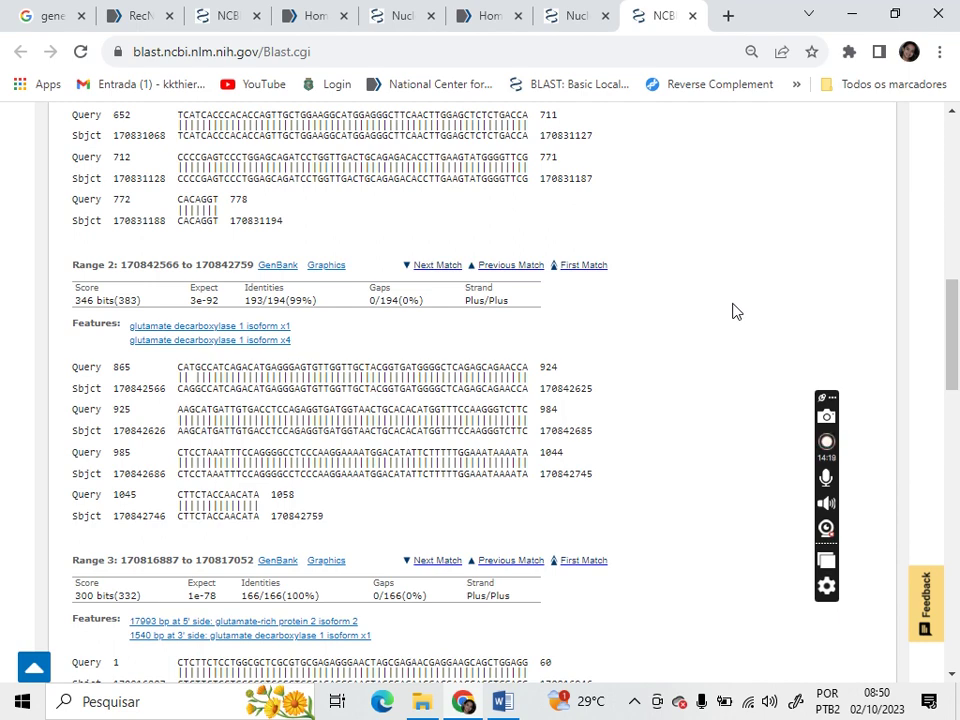
pyautogui.scroll(4, 735, 312)
pyautogui.scroll(-1, 733, 311)
pyautogui.scroll(2, 733, 311)
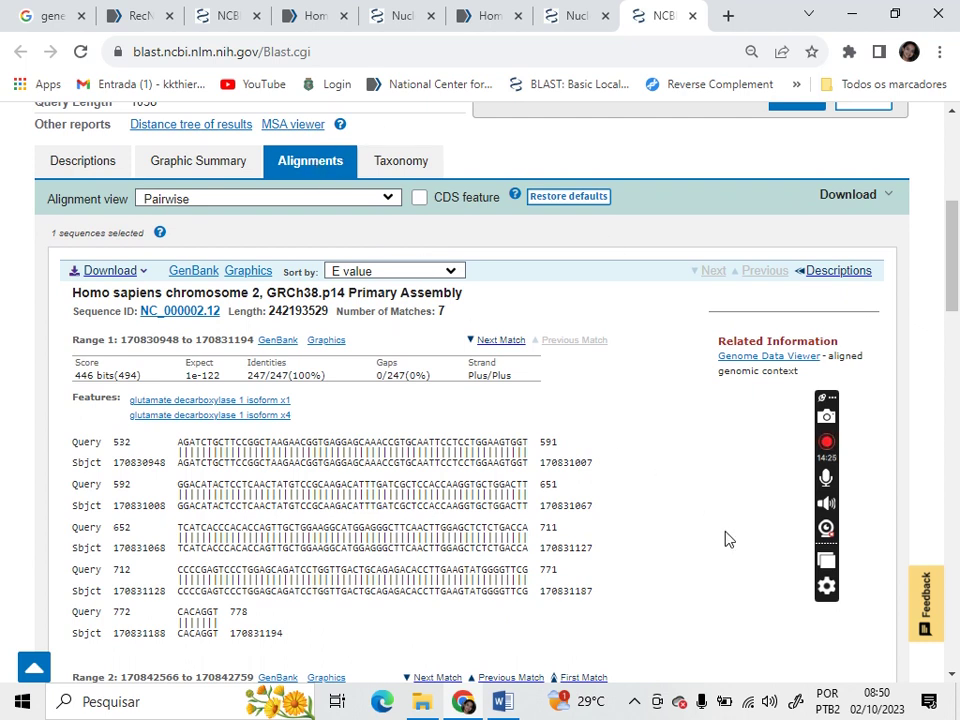
pyautogui.scroll(-2, 728, 539)
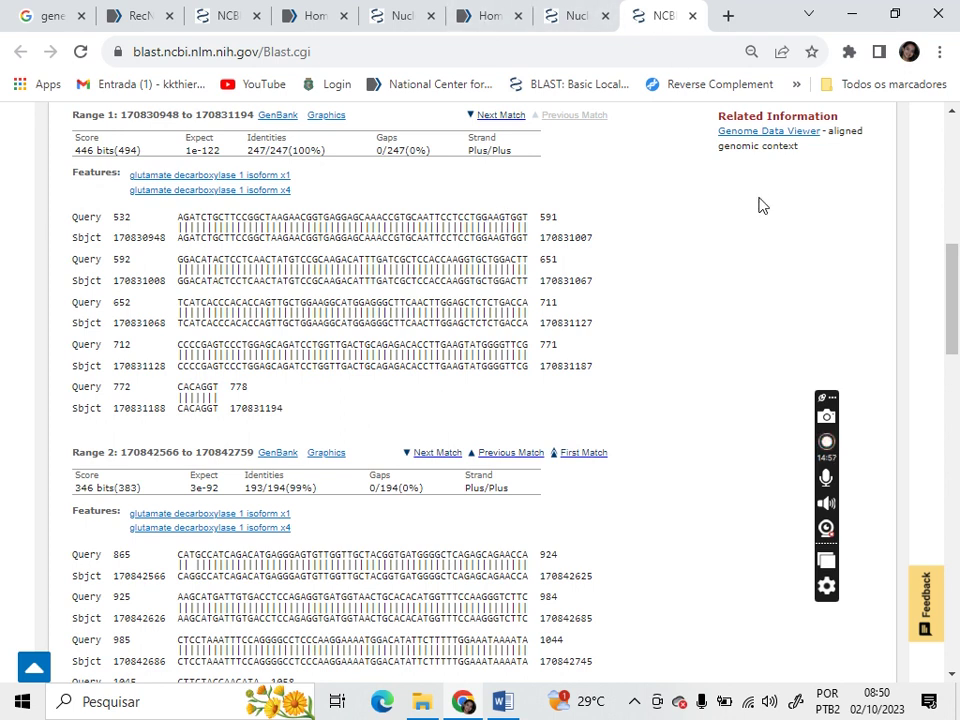
pyautogui.scroll(2, 729, 261)
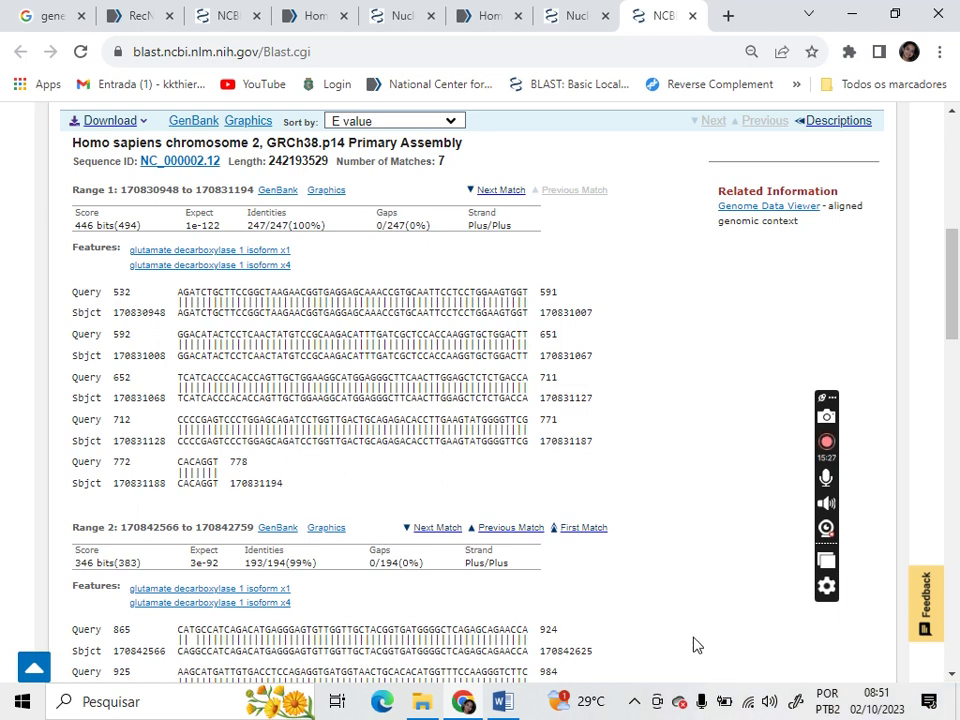
pyautogui.scroll(-1, 692, 643)
pyautogui.scroll(-3, 692, 643)
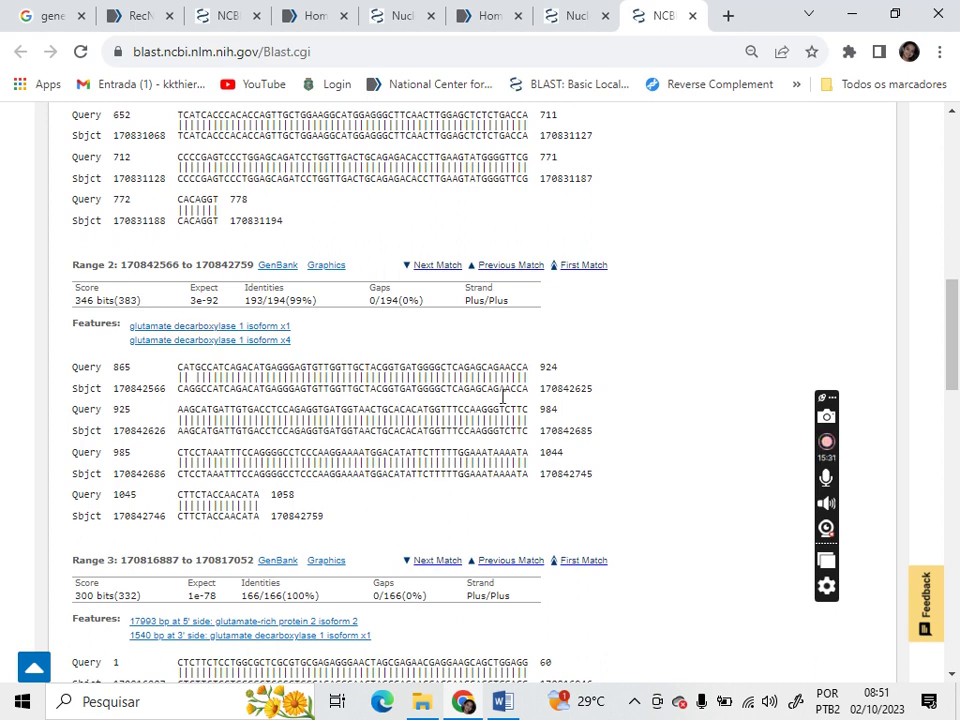
pyautogui.scroll(-3, 782, 540)
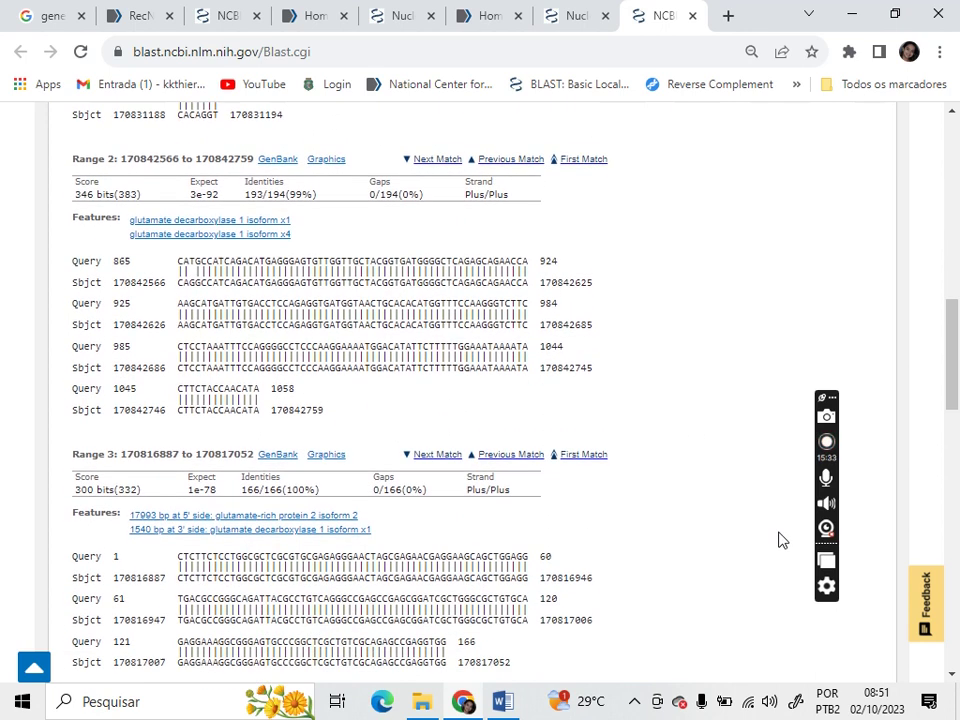
pyautogui.scroll(-3, 782, 540)
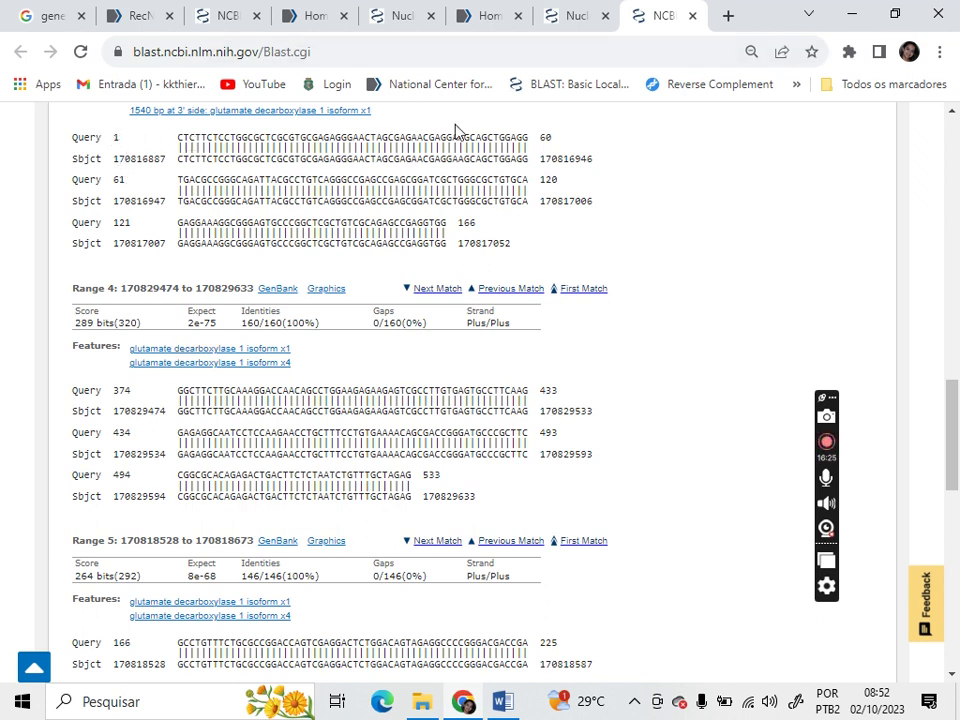
# - Increase the alignments page zoom to 80%
pyautogui.click(940, 51)
pyautogui.click(882, 255)
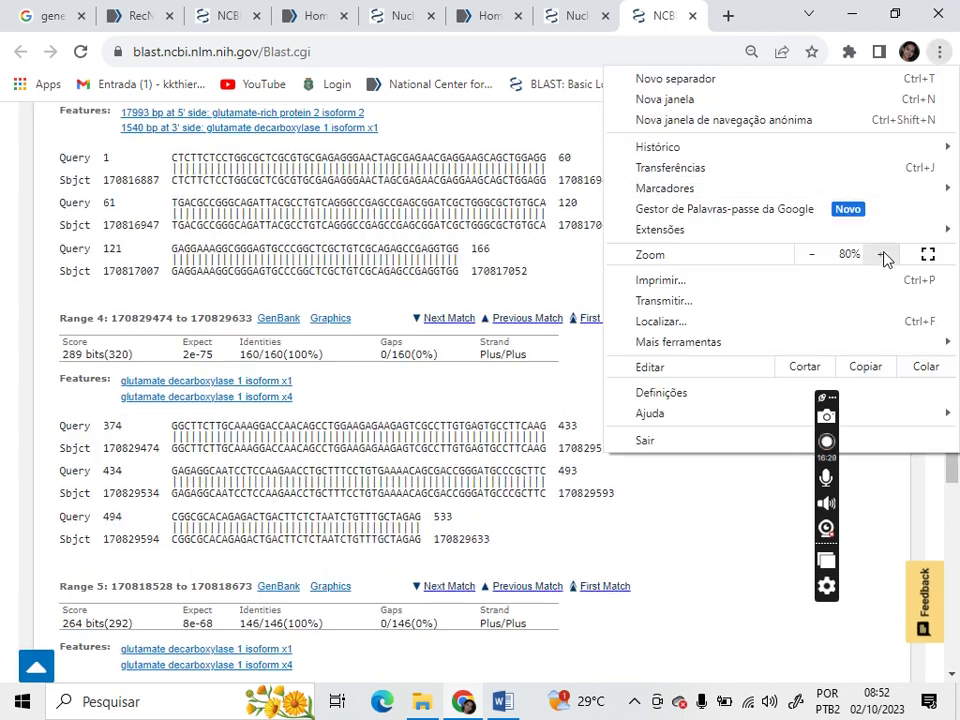
pyautogui.click(739, 574)
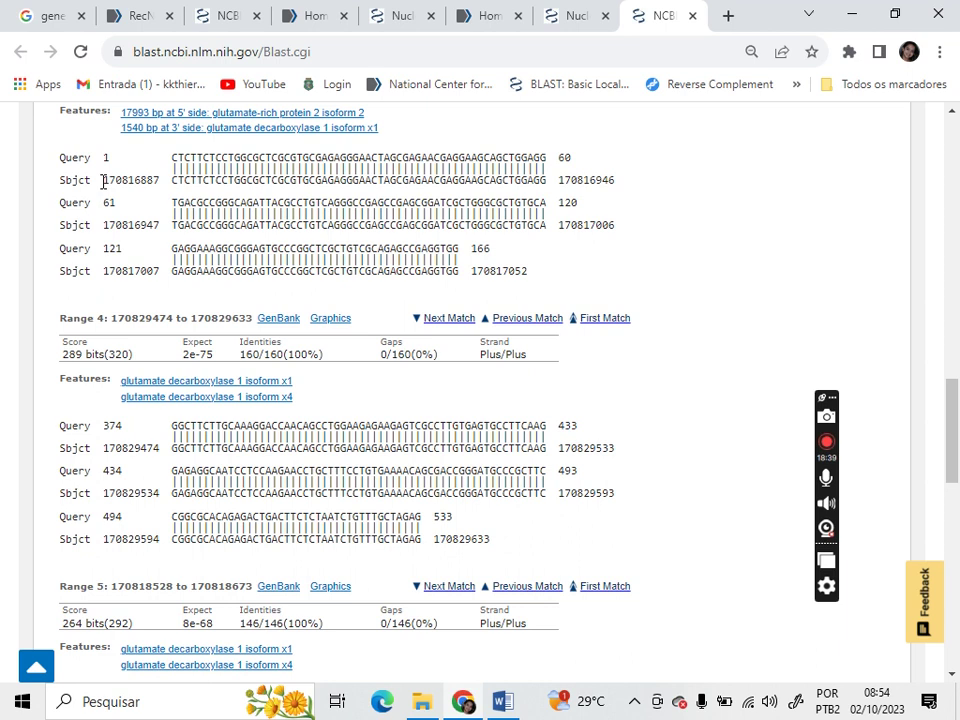
# - Examine the subject coordinate at query position 1 in Range 3, and review all alignment ranges through Range 7
pyautogui.moveTo(103, 181); pyautogui.dragTo(160, 180)
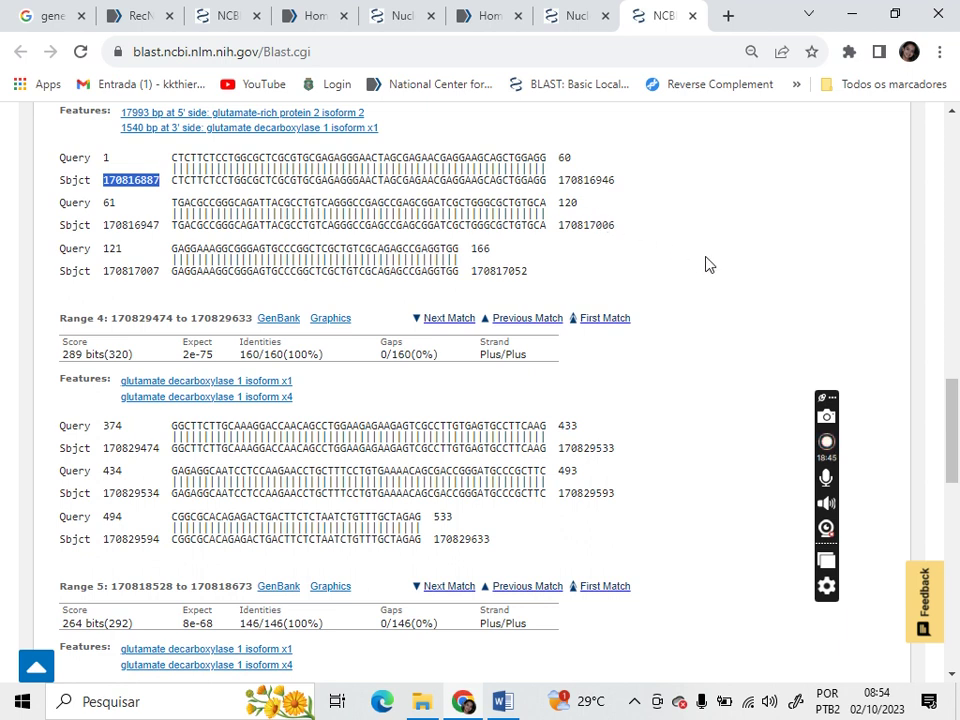
pyautogui.click(770, 323)
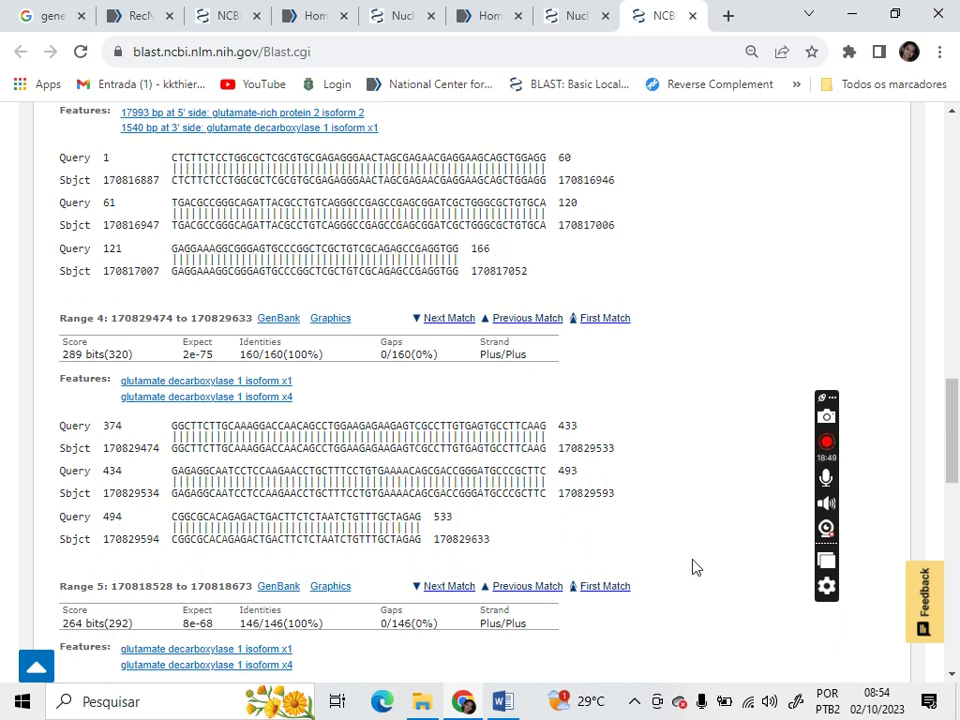
pyautogui.scroll(-5, 728, 561)
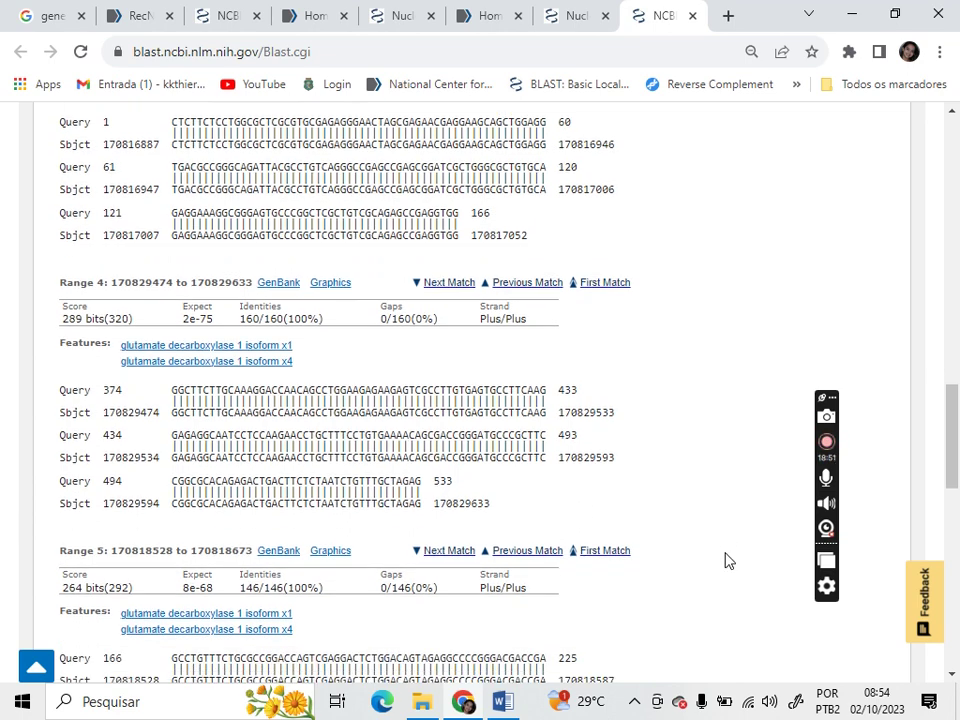
pyautogui.scroll(-1, 728, 561)
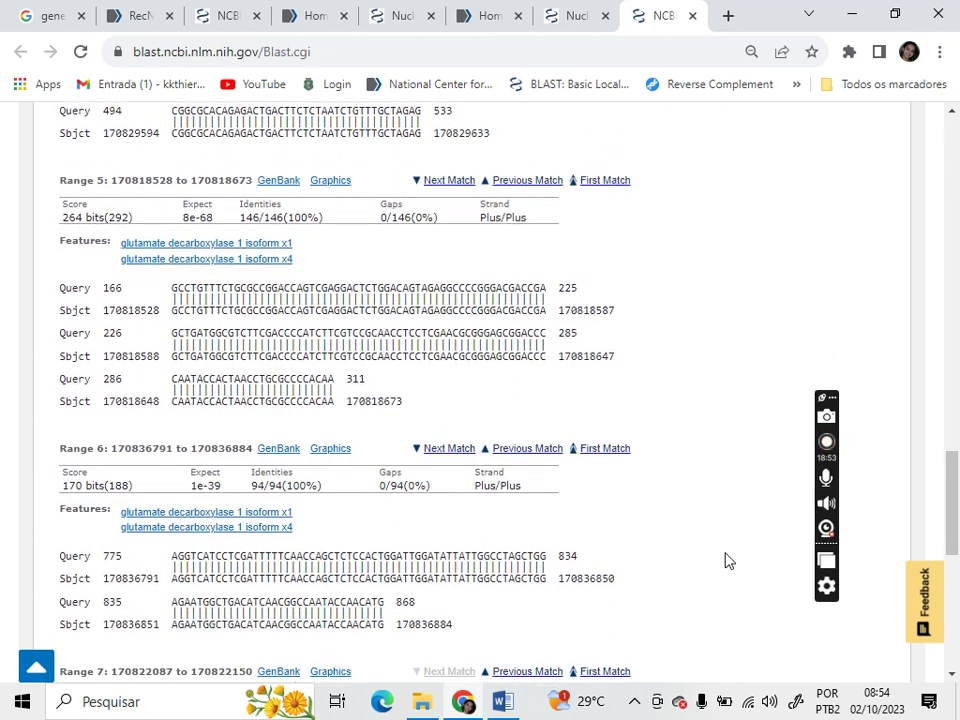
pyautogui.scroll(-3, 728, 561)
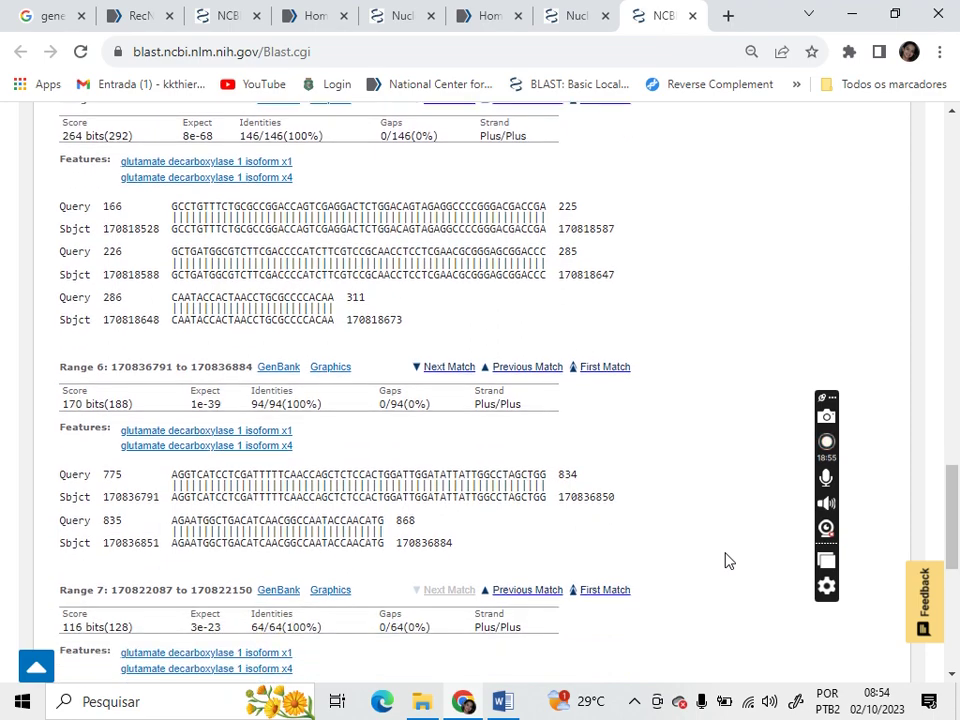
pyautogui.scroll(-2, 728, 561)
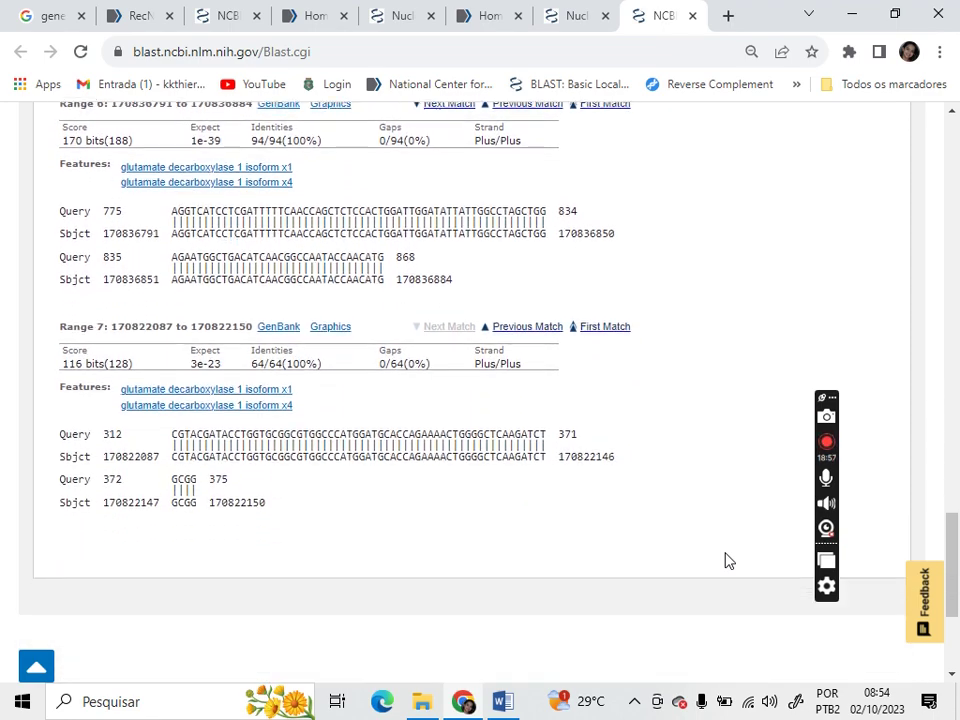
pyautogui.scroll(6, 728, 561)
pyautogui.scroll(10, 728, 561)
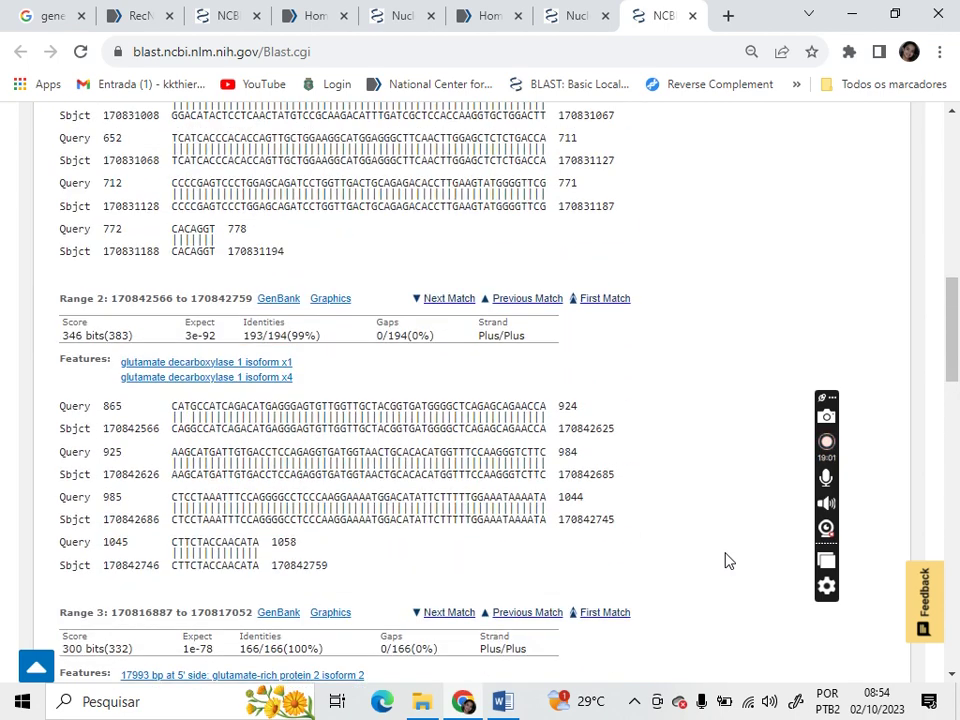
pyautogui.scroll(5, 728, 561)
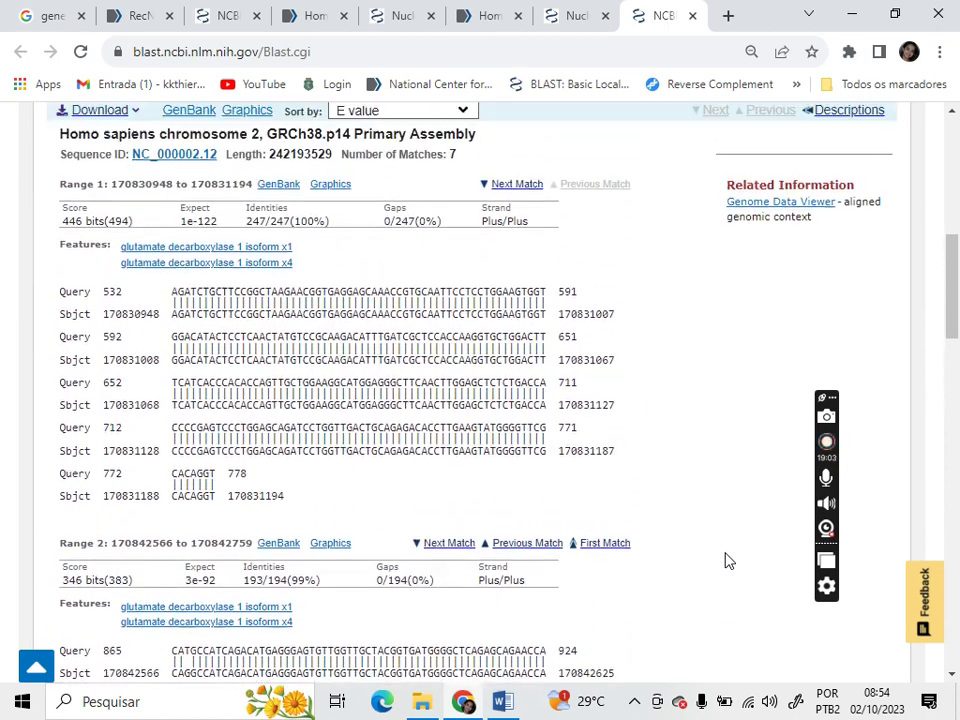
# - Locate the subject coordinates matching the query's first base in Range 3 and its last base in Range 2
pyautogui.scroll(-7, 728, 561)
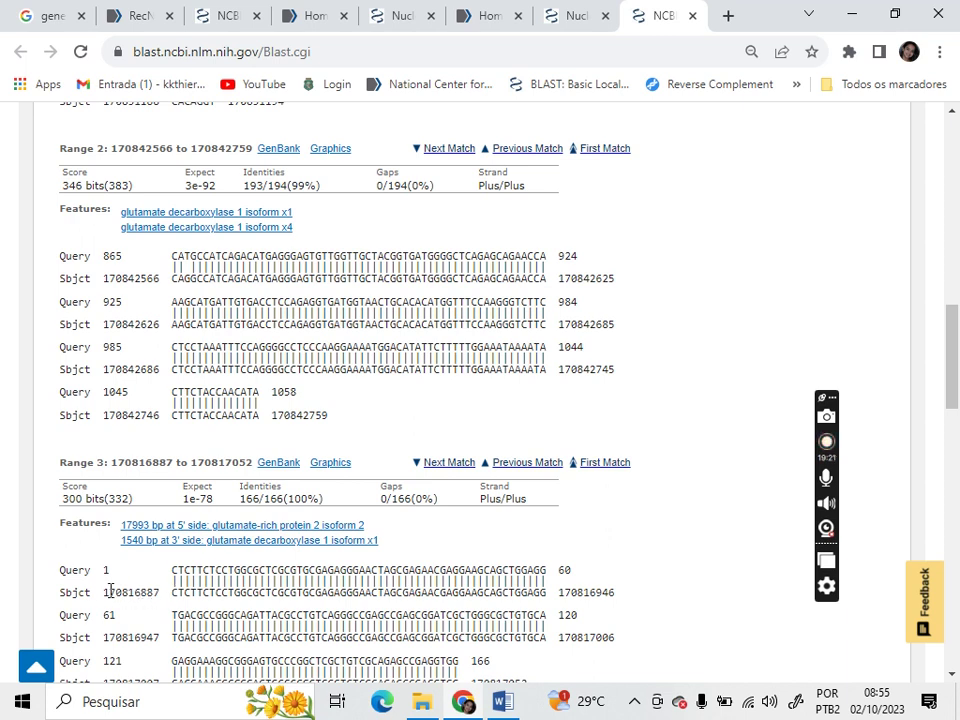
pyautogui.moveTo(102, 592); pyautogui.dragTo(161, 597)
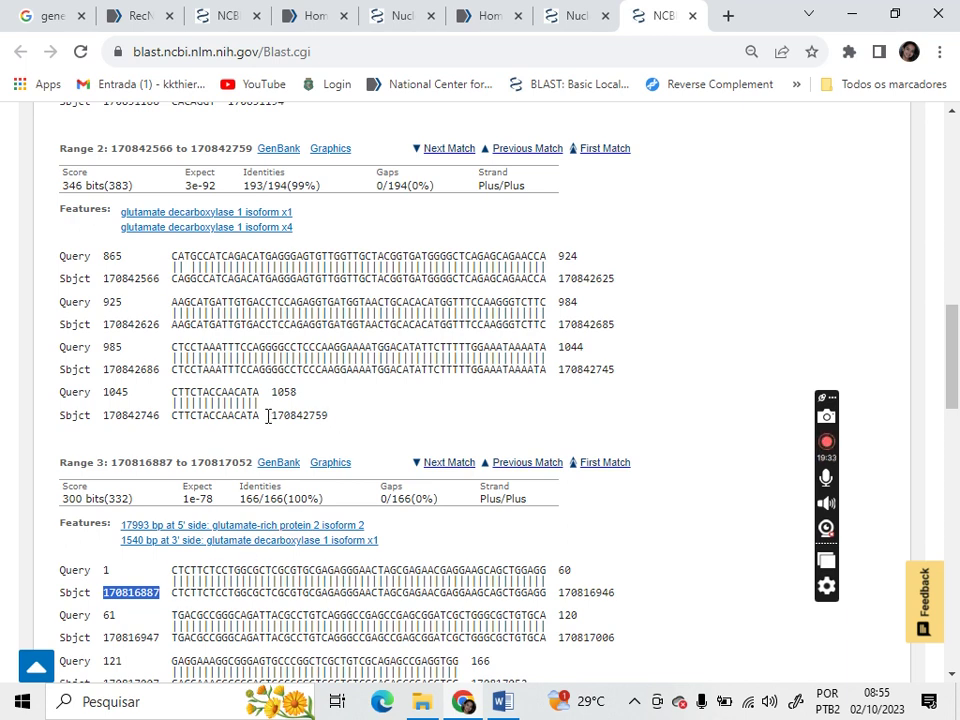
pyautogui.moveTo(272, 415); pyautogui.dragTo(343, 426)
pyautogui.click(389, 438)
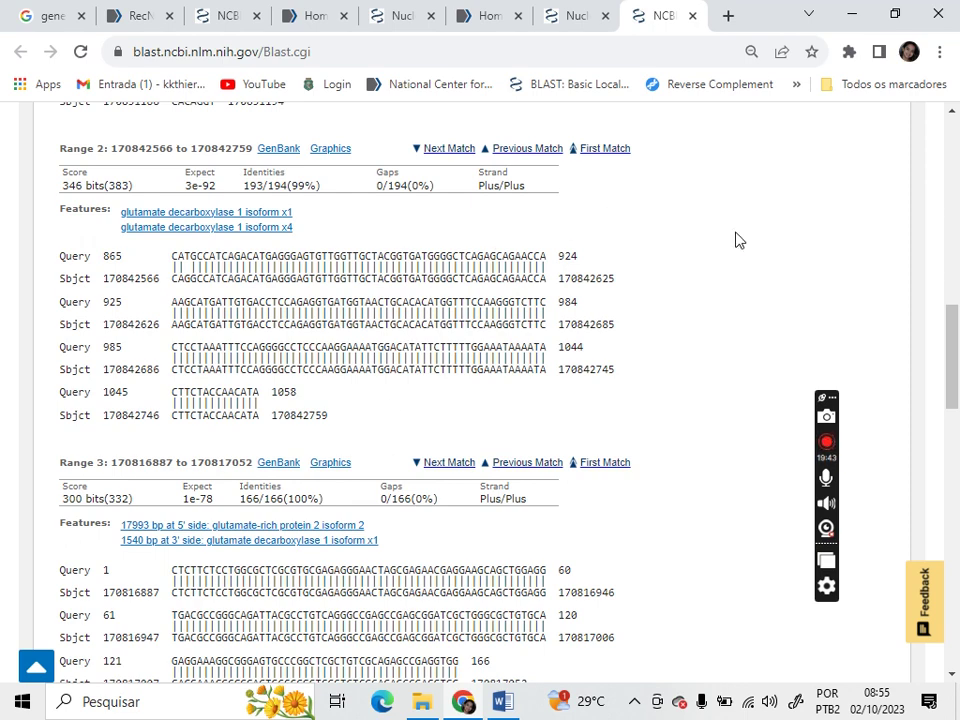
# - Open the GenBank record of the Homo sapiens chromosome 2 hit in a new tab
pyautogui.scroll(1, 737, 240)
pyautogui.scroll(5, 737, 240)
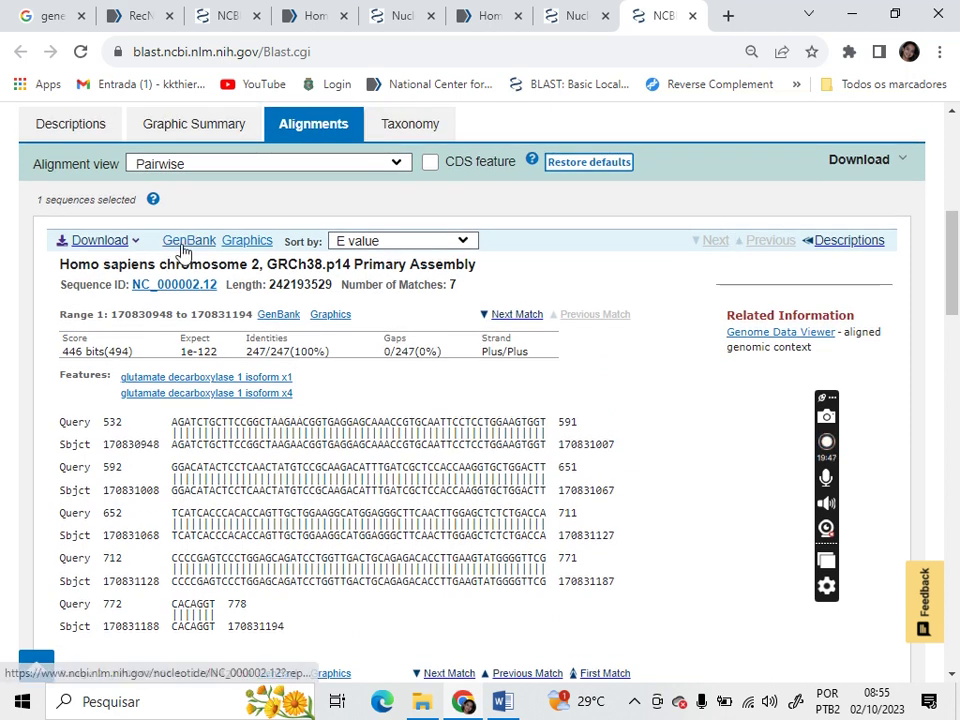
pyautogui.rightClick(184, 250)
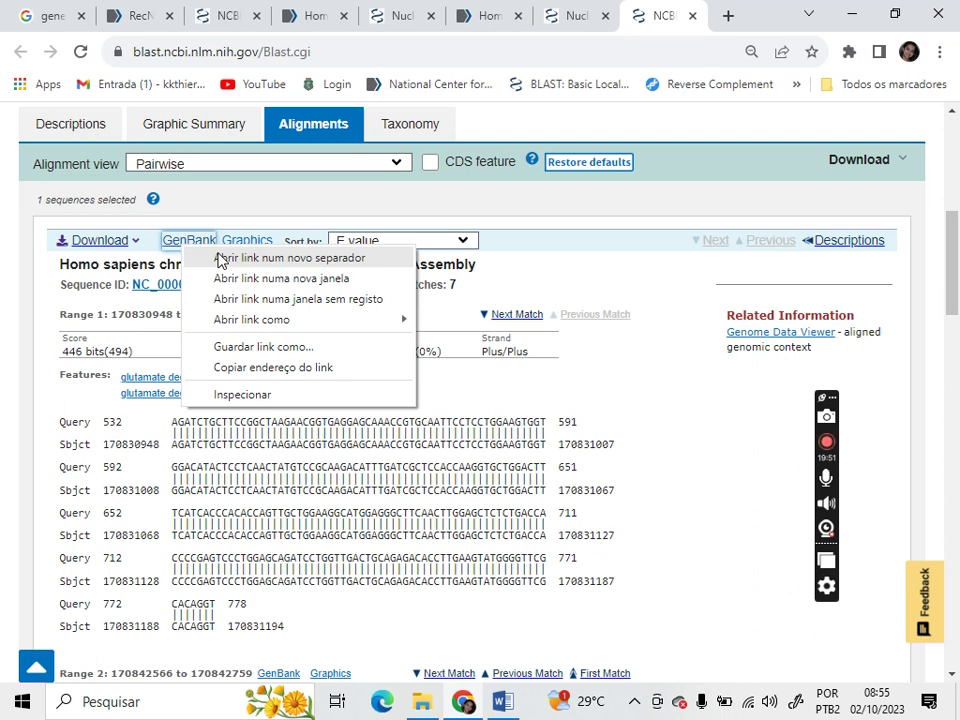
pyautogui.click(221, 260)
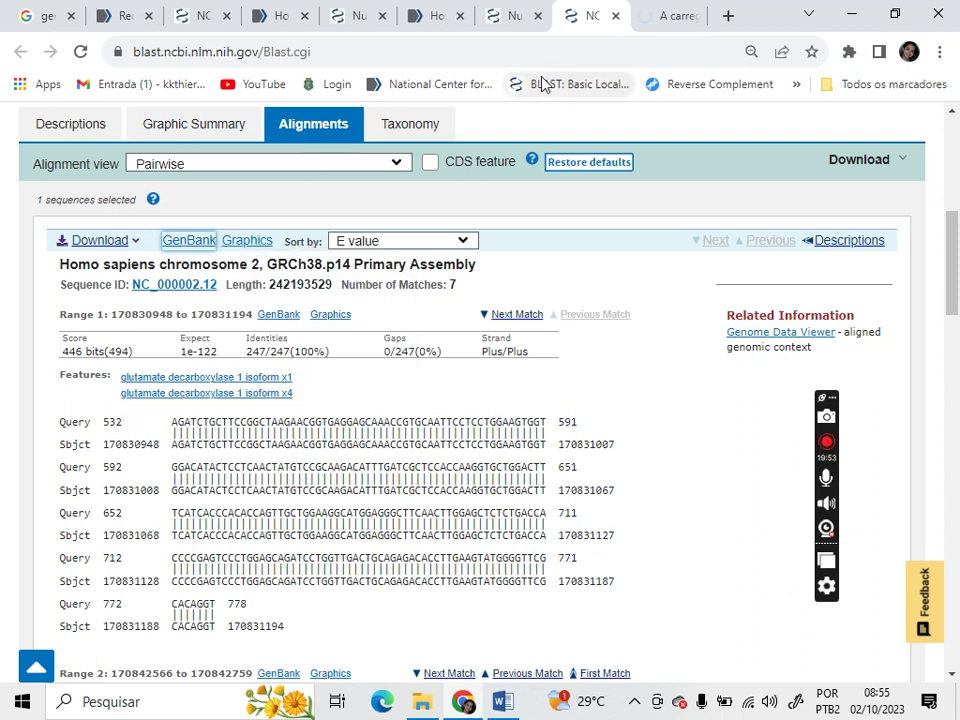
# - Close the three older, unneeded browser tabs and switch to the chromosome 2 GenBank record
pyautogui.click(138, 17)
pyautogui.click(147, 17)
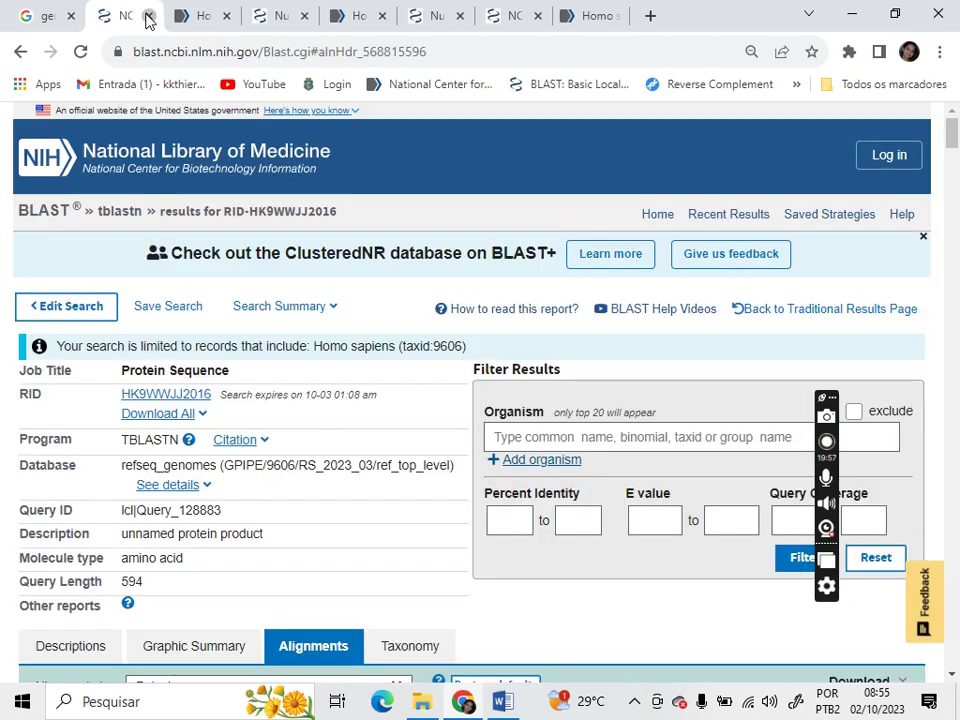
pyautogui.click(147, 17)
pyautogui.click(147, 17)
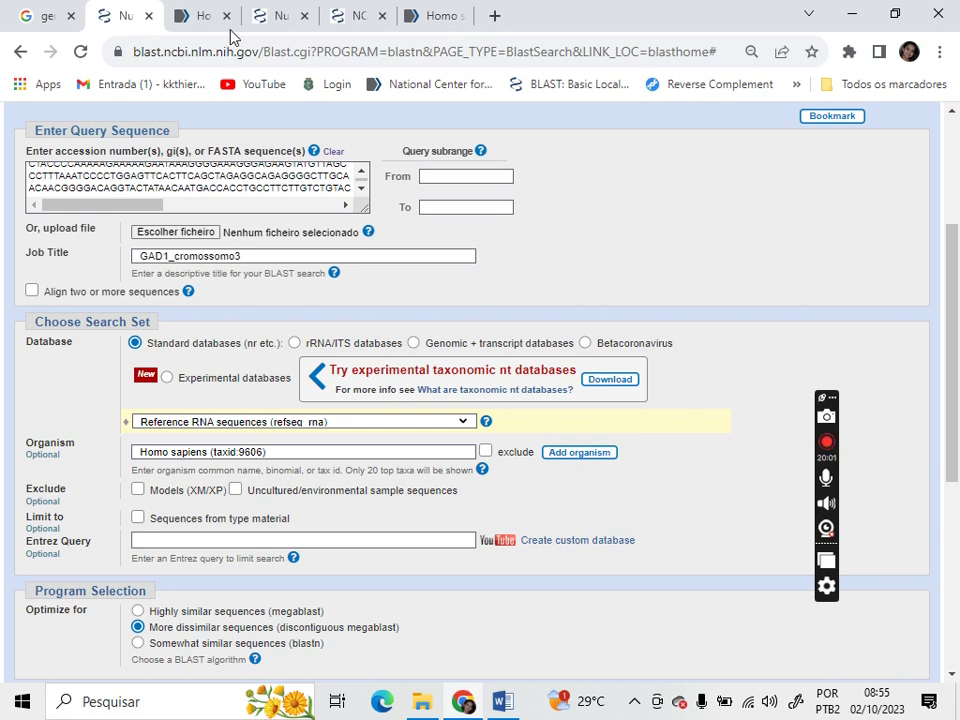
pyautogui.click(437, 16)
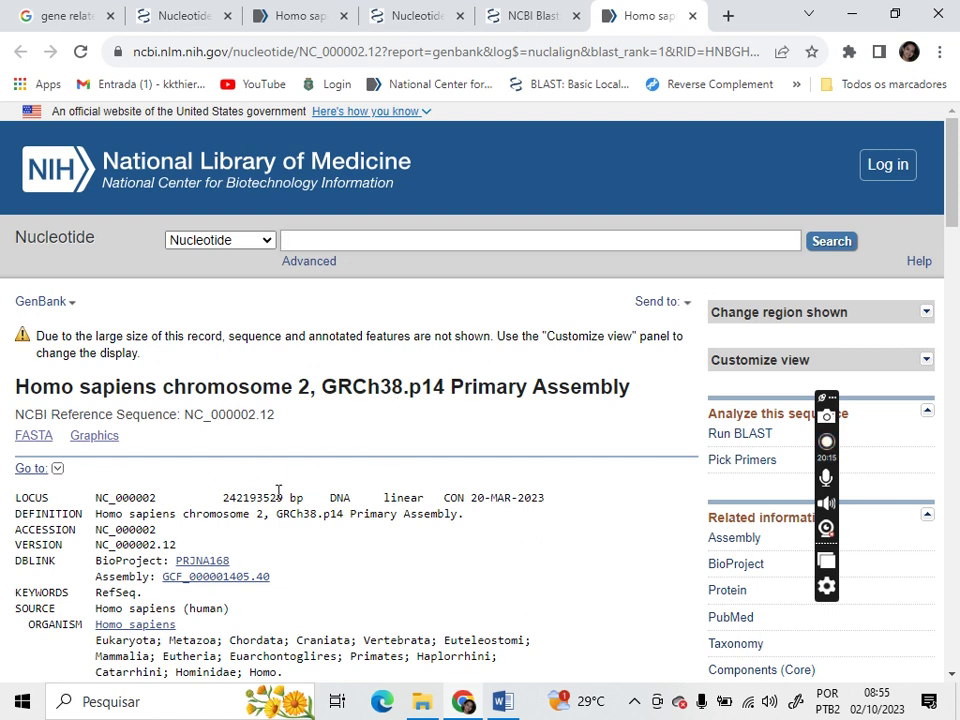
# - Look over the chromosome 2 GenBank record and display it in FASTA format
pyautogui.scroll(-10, 278, 490)
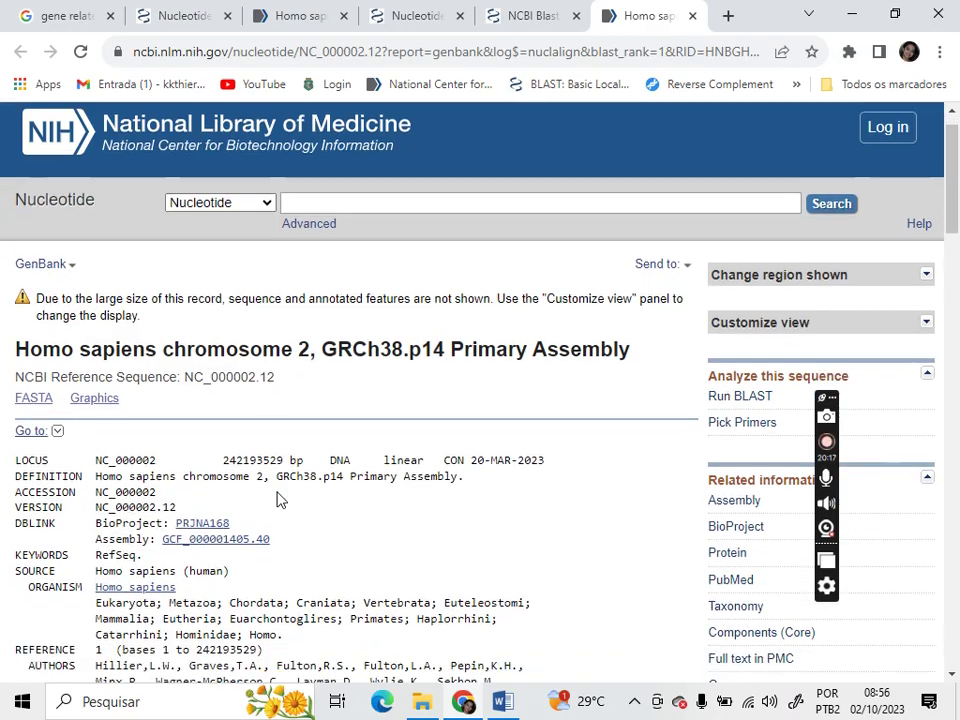
pyautogui.scroll(12, 278, 490)
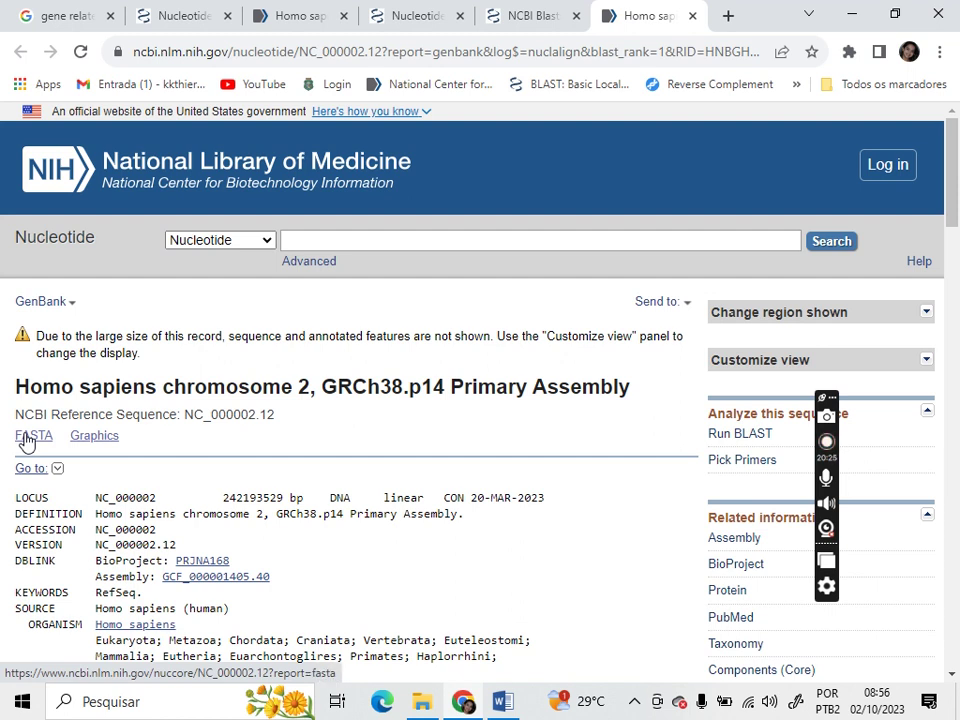
pyautogui.click(27, 443)
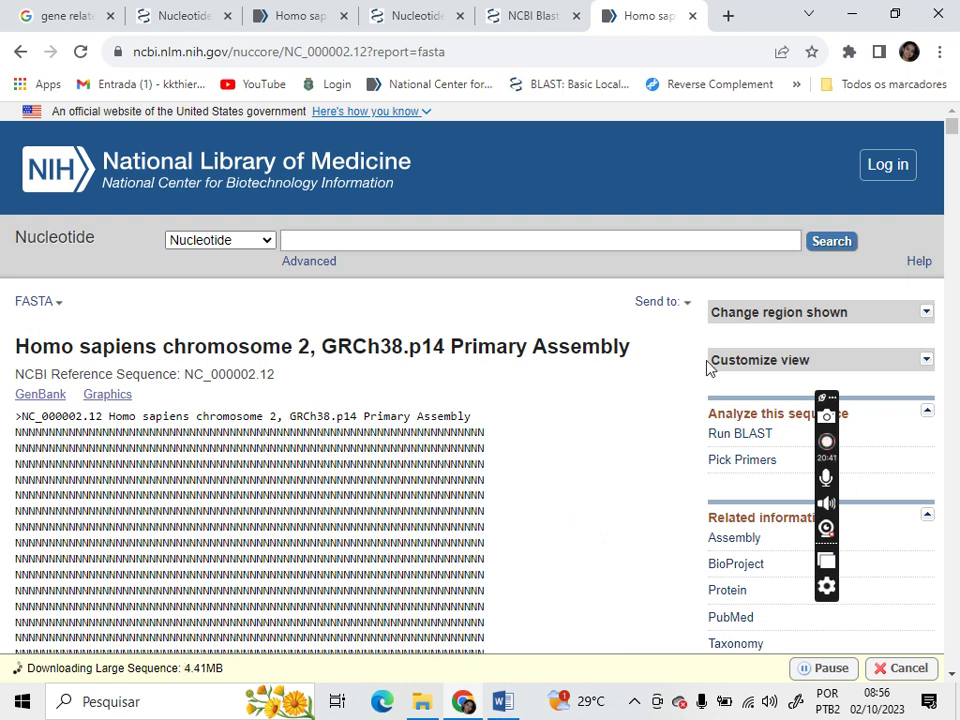
# - Expand the region display settings, choose a selected region, and clear its start value
pyautogui.click(926, 313)
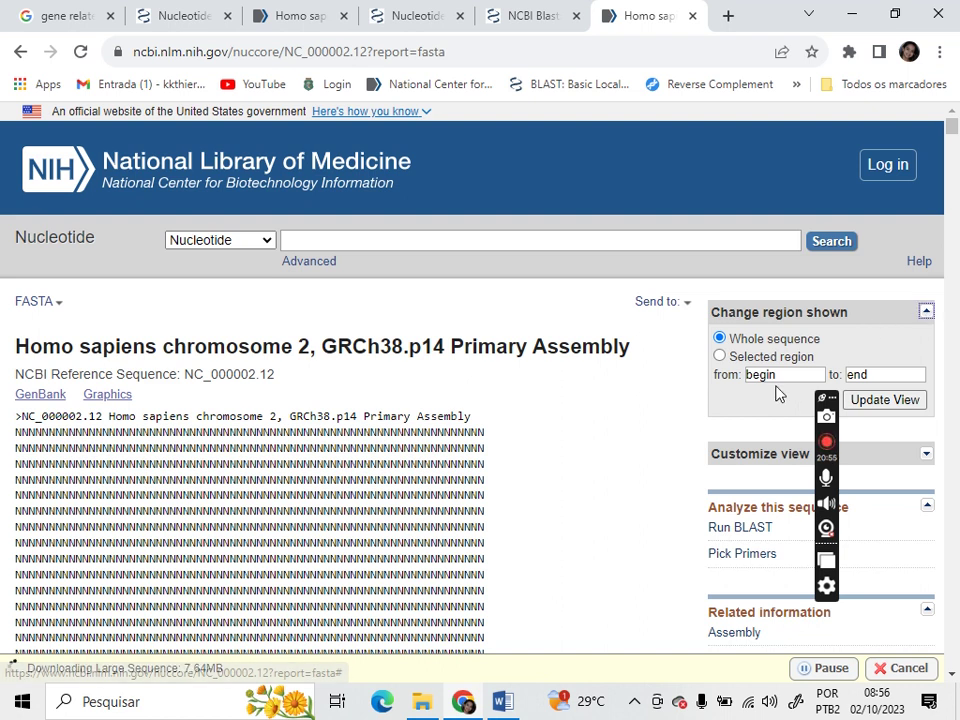
pyautogui.doubleClick(775, 374)
pyautogui.press('BackSpace')
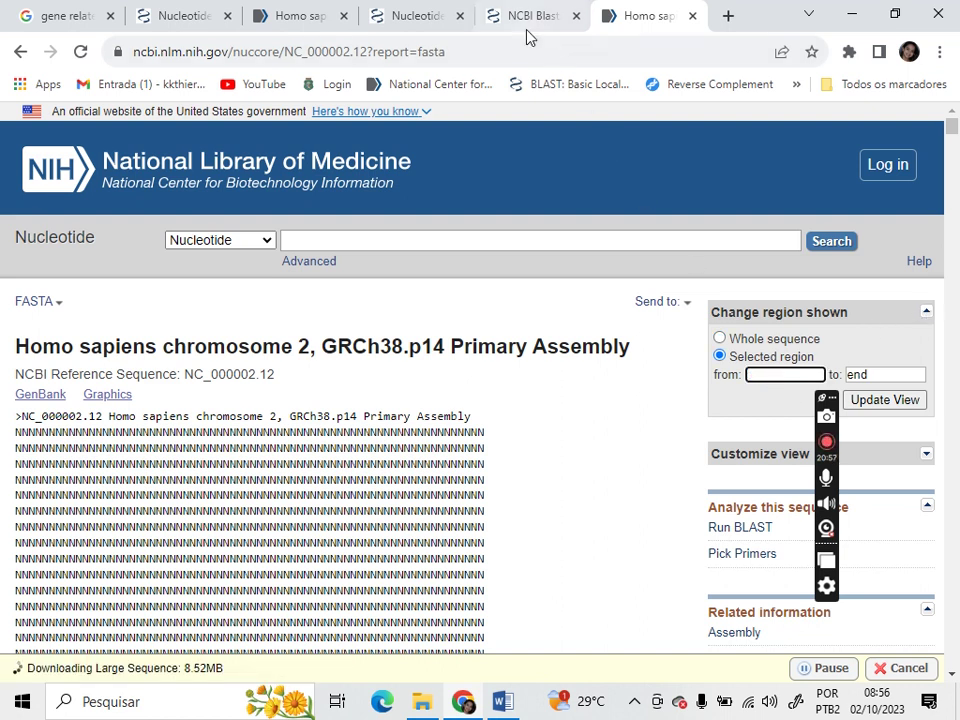
# - In the BLAST alignments, find the match covering query base 1 and copy its subject start coordinate, 170816887
pyautogui.click(527, 24)
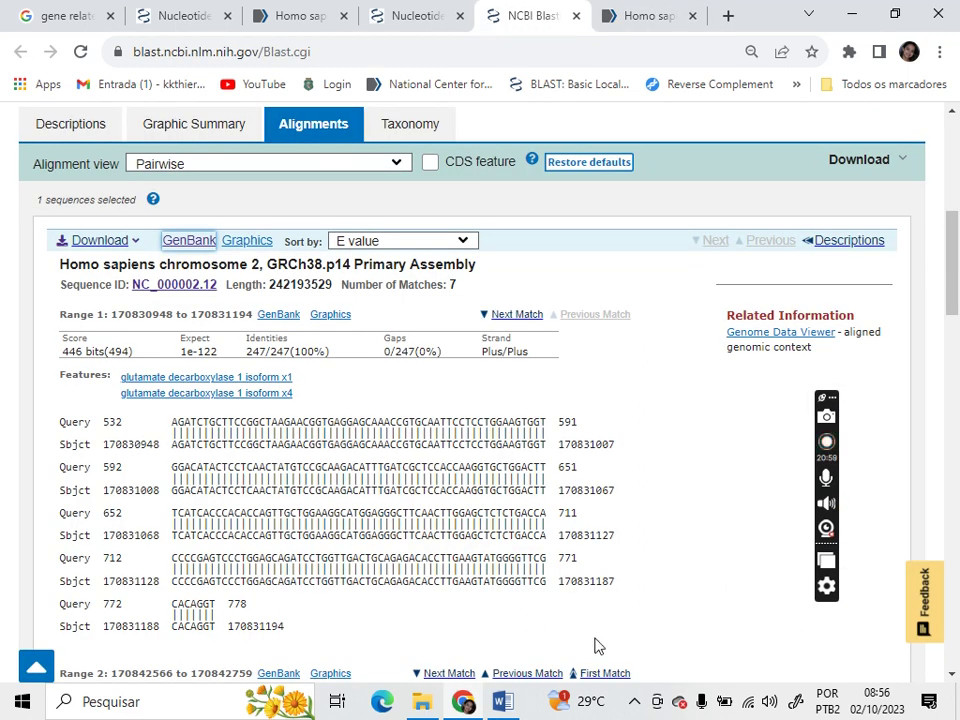
pyautogui.scroll(-2, 703, 623)
pyautogui.scroll(-9, 703, 623)
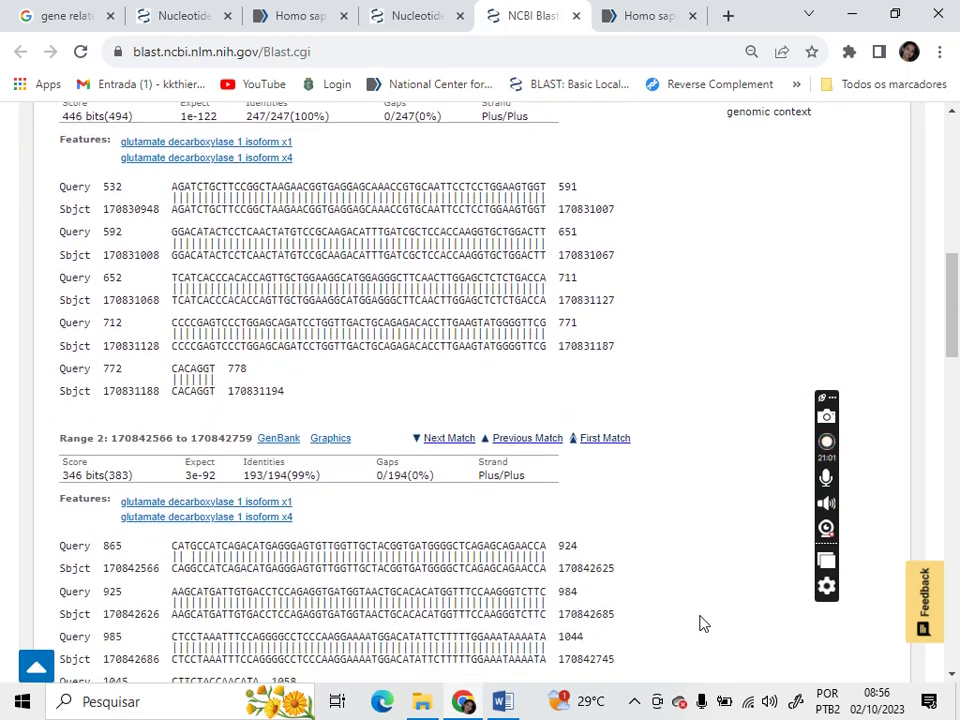
pyautogui.scroll(-1, 703, 623)
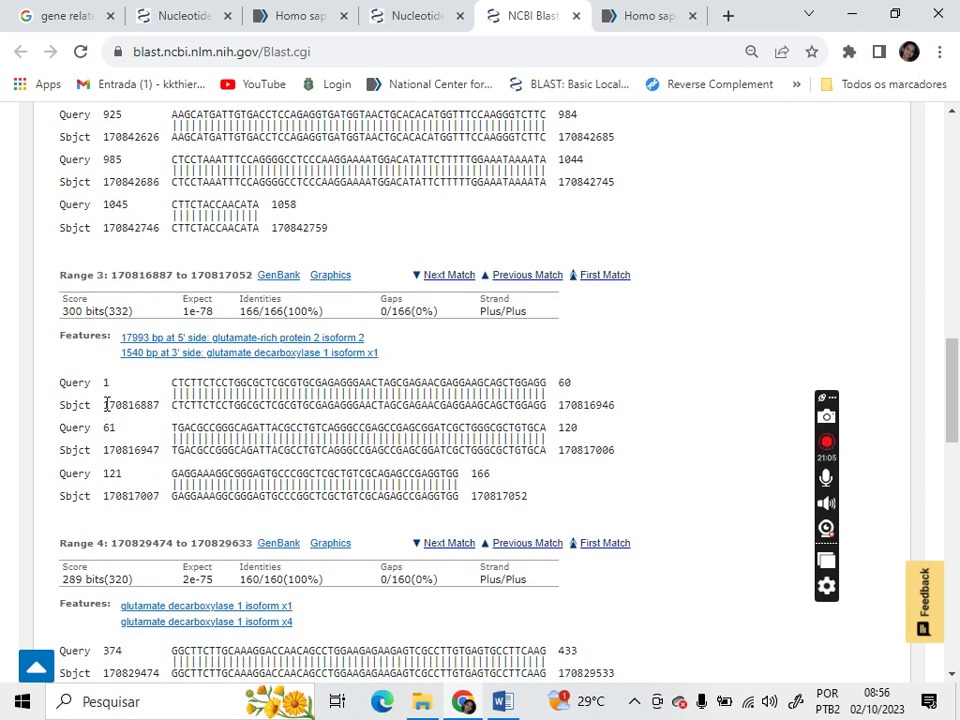
pyautogui.moveTo(104, 404); pyautogui.dragTo(160, 406)
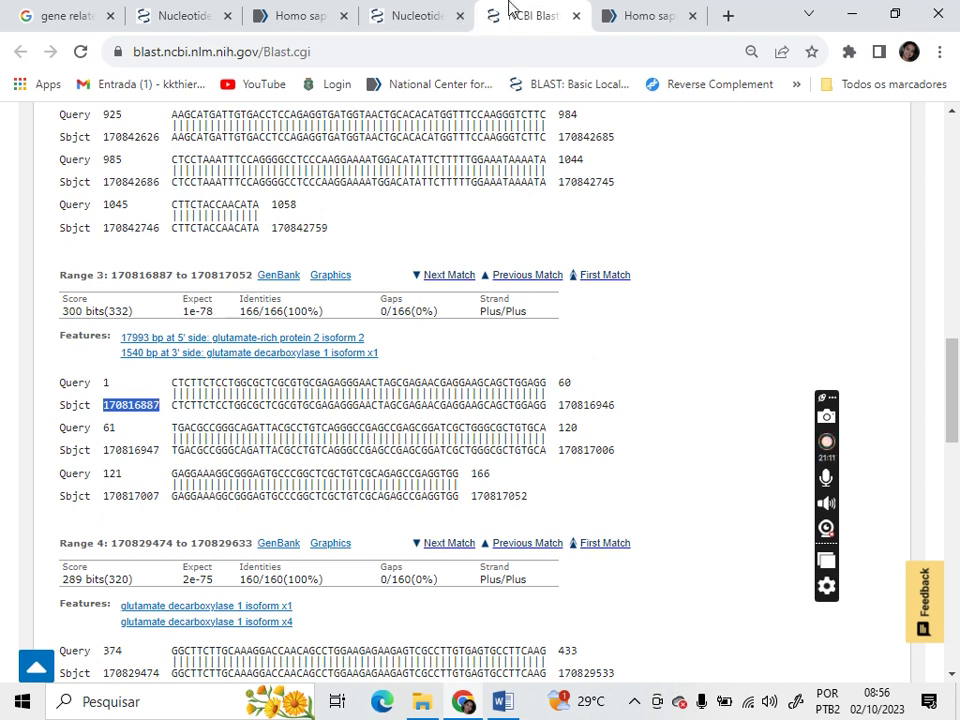
# - Return to the chromosome 2 record and set the start of the selected region to 170815887
pyautogui.click(656, 20)
pyautogui.click(748, 374)
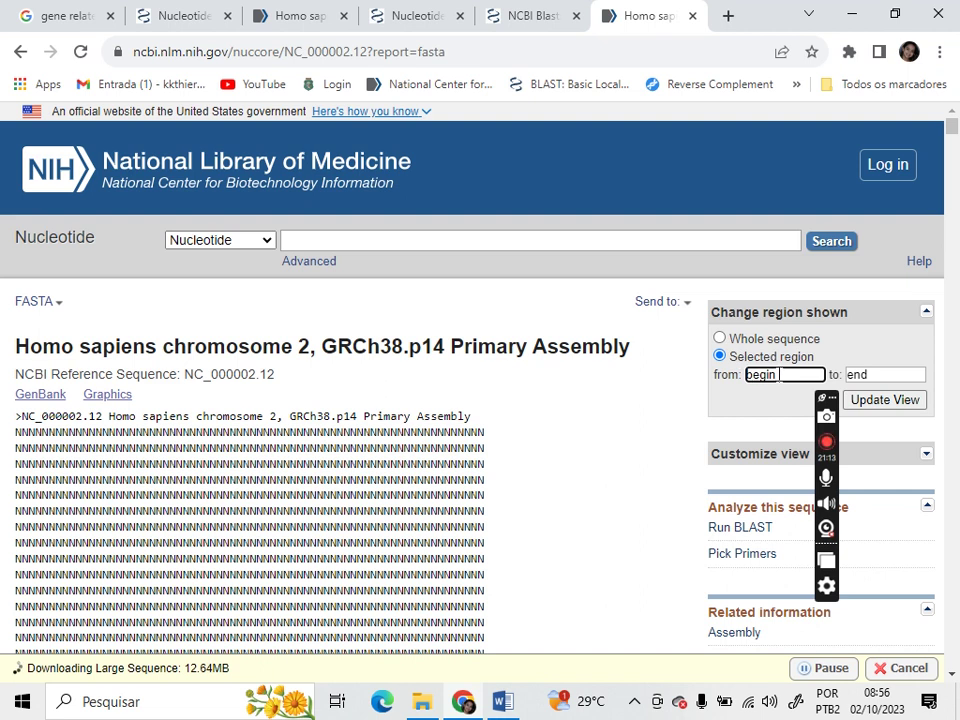
pyautogui.write('170815887')
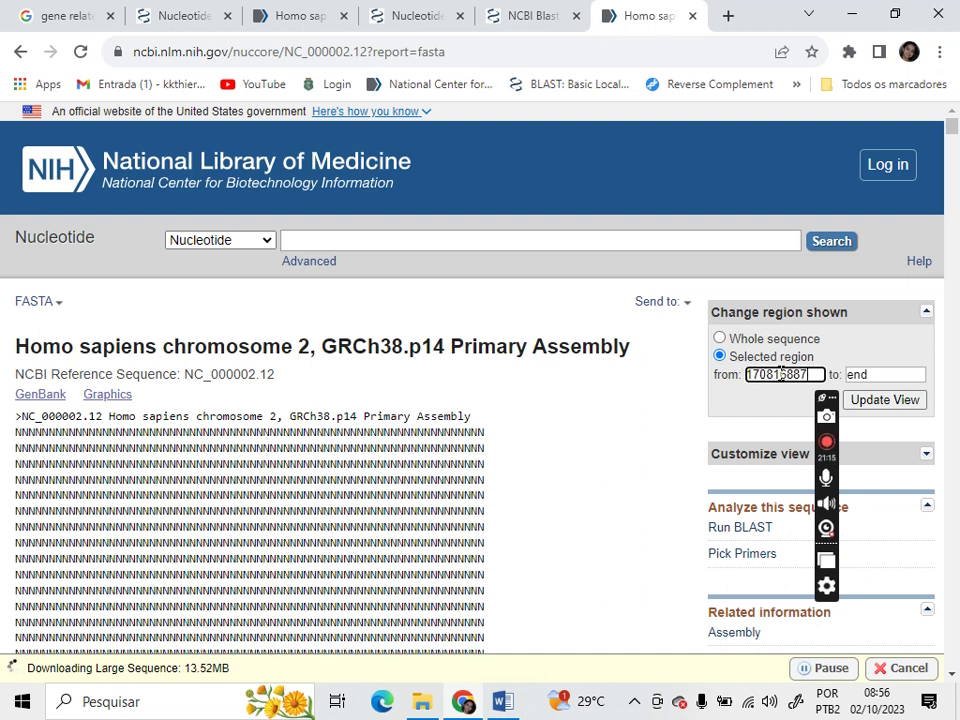
pyautogui.click(788, 374)
pyautogui.press('BackSpace')
pyautogui.write('6')
pyautogui.doubleClick(781, 374)
pyautogui.click(782, 375)
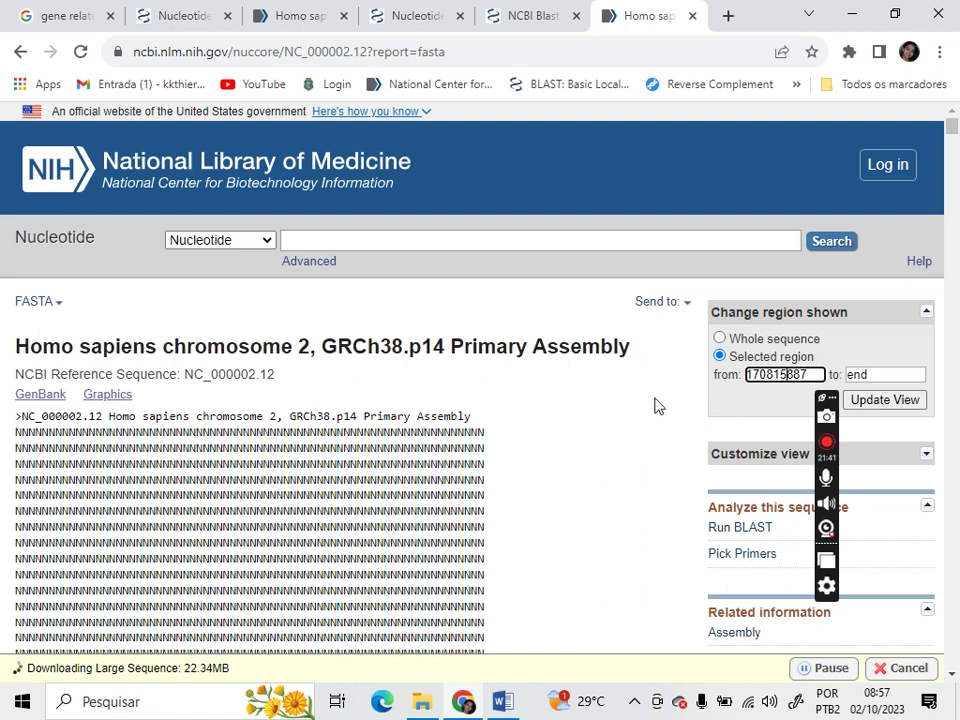
# - Copy the subject end coordinate of the Range 2 match, 170842759, from the BLAST alignments
pyautogui.click(899, 375)
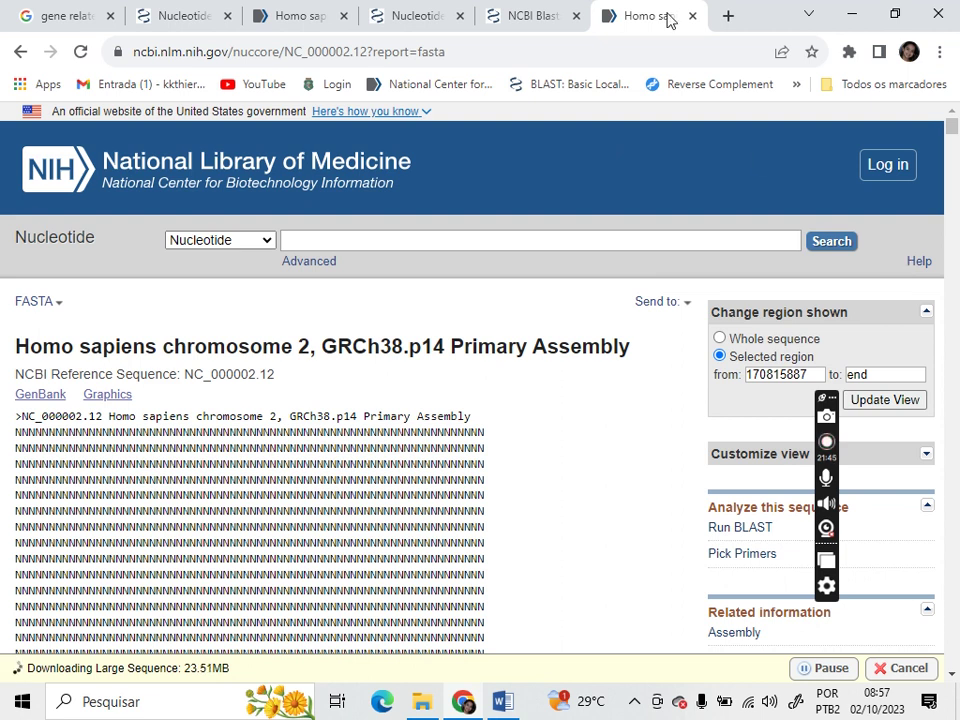
pyautogui.click(530, 17)
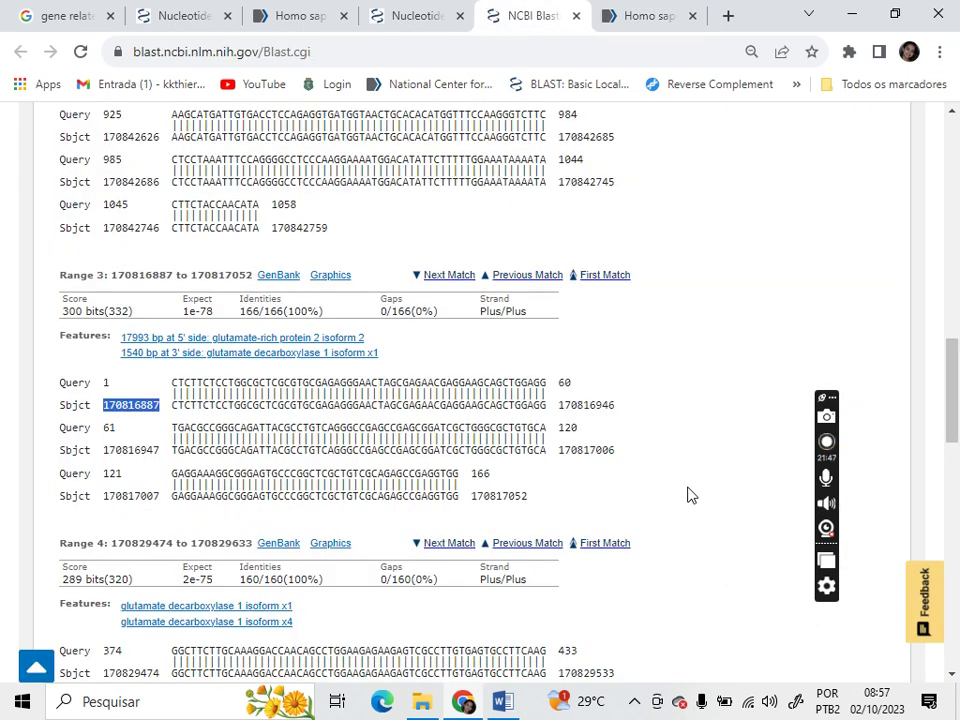
pyautogui.click(731, 370)
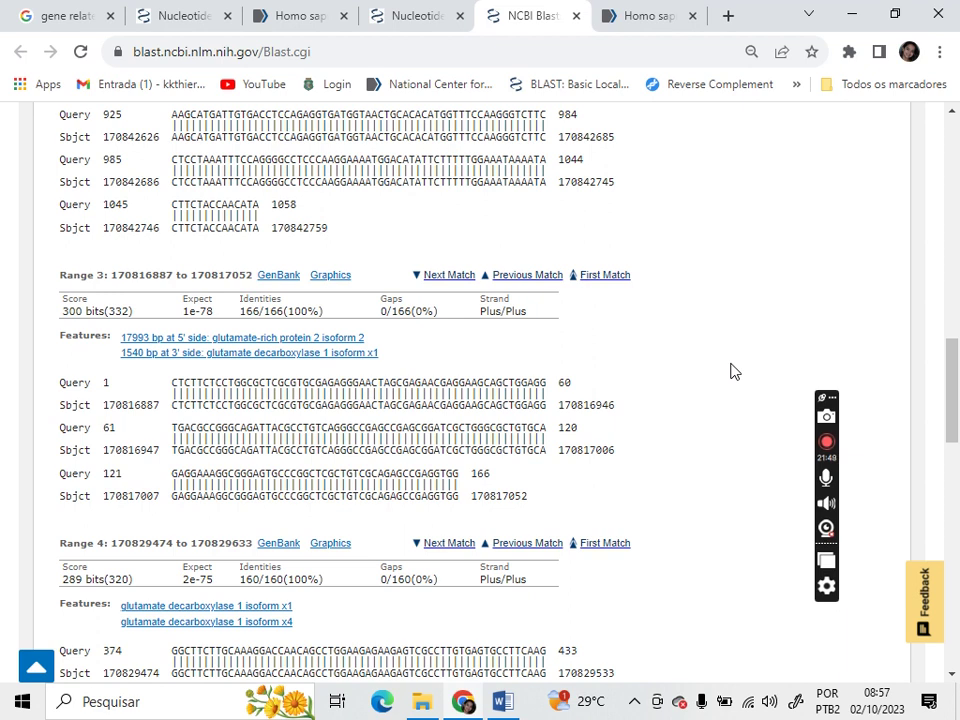
pyautogui.scroll(3, 731, 370)
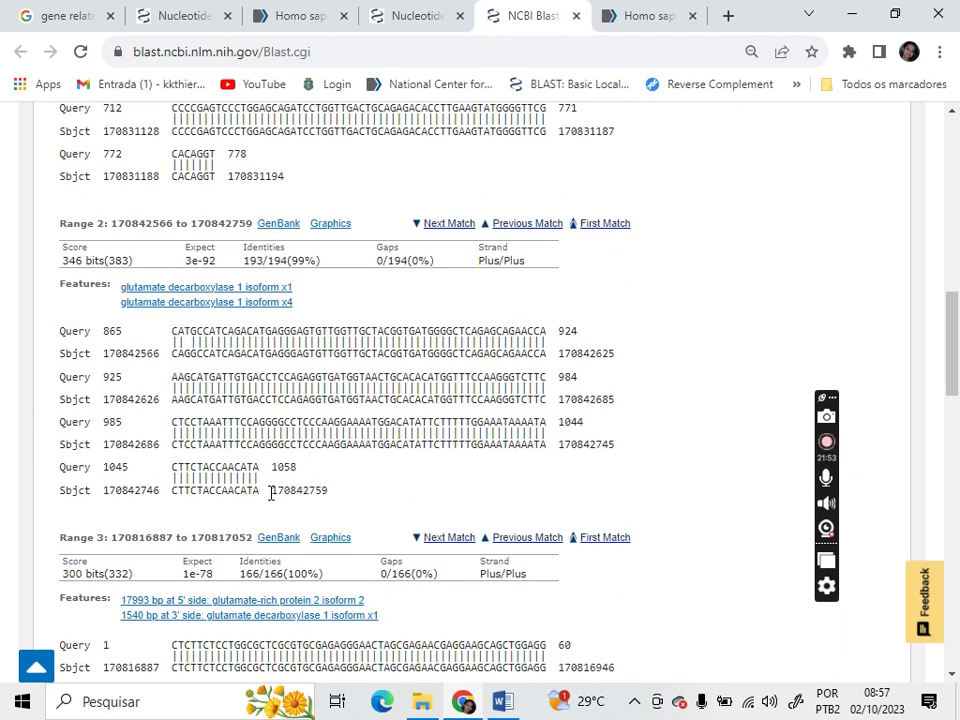
pyautogui.moveTo(272, 491); pyautogui.dragTo(327, 493)
pyautogui.hotkey('ctrl', 'c')
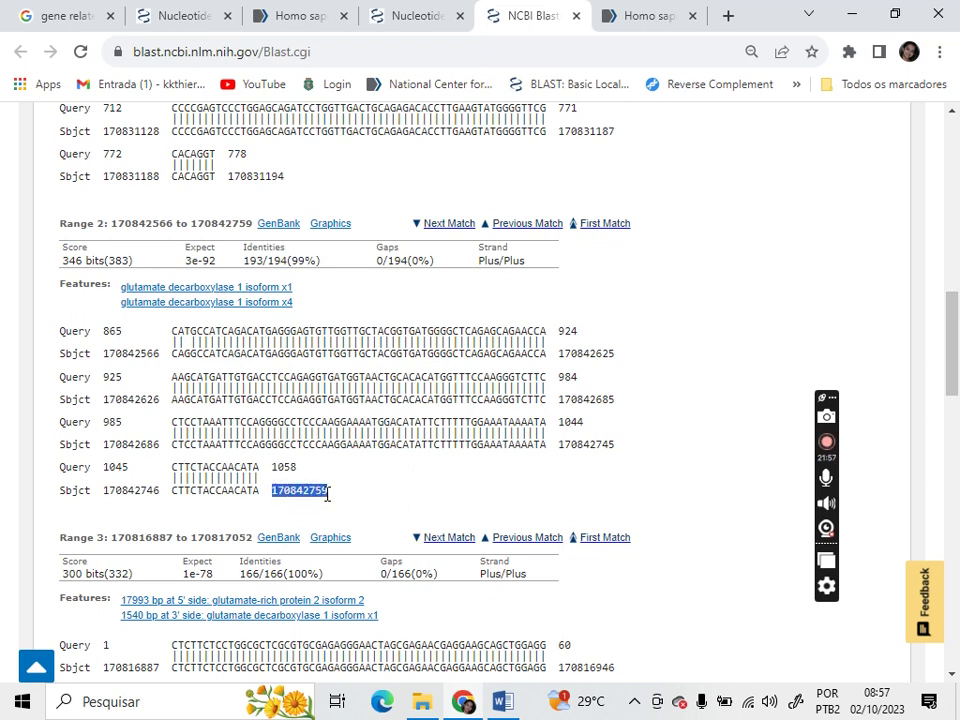
# - Set the end of the chromosome 2 selected region to 170843759 and update the sequence display
pyautogui.click(647, 14)
pyautogui.click(886, 373)
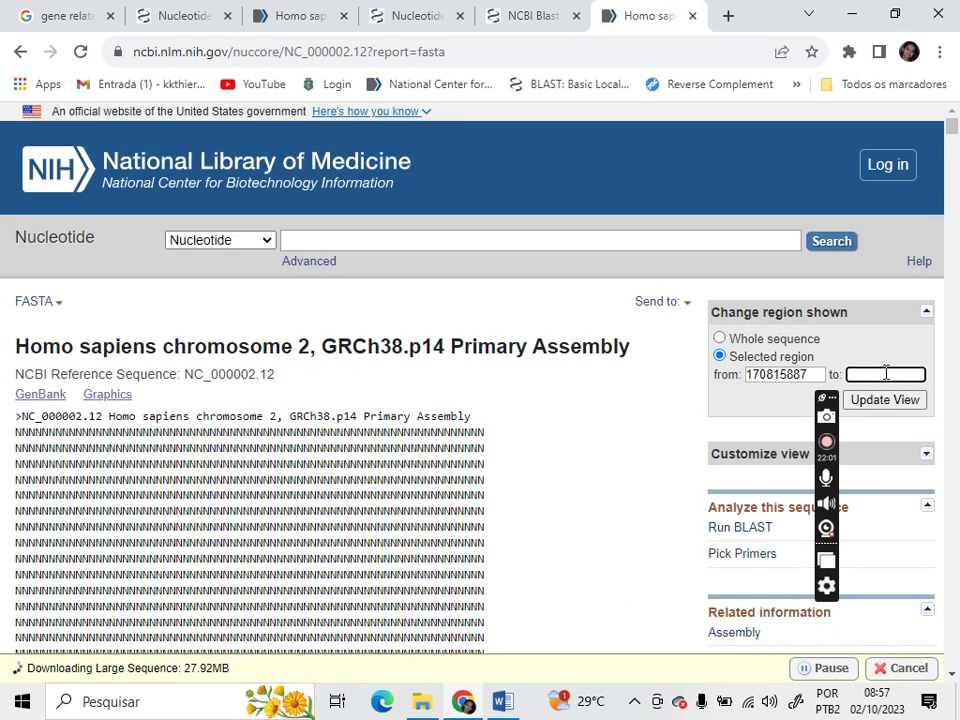
pyautogui.hotkey('ctrl', 'v')
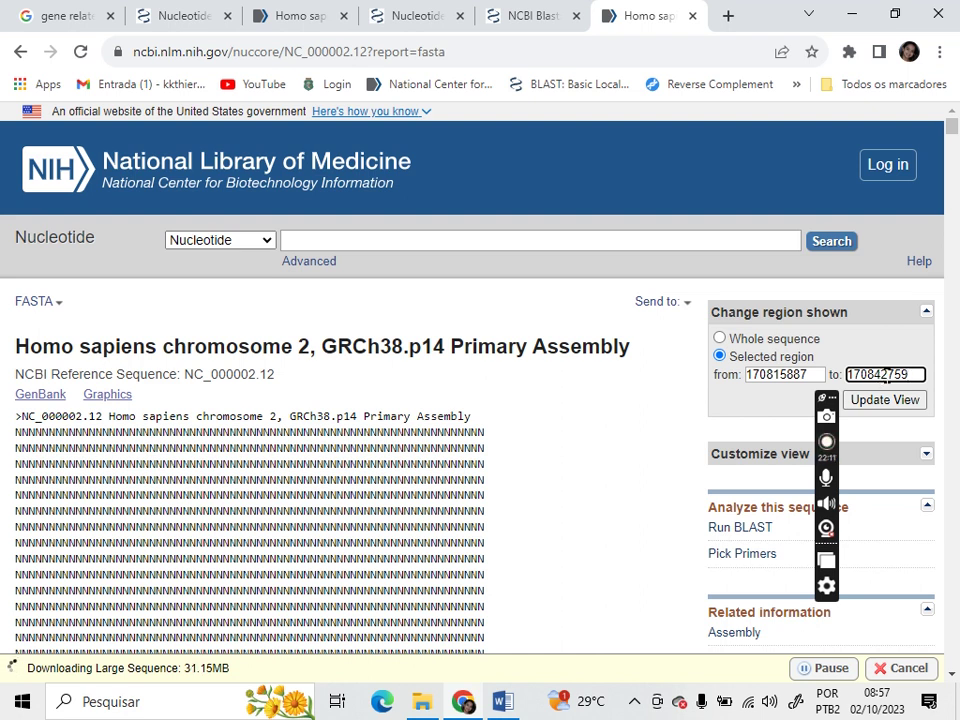
pyautogui.press('BackSpace')
pyautogui.write('3')
pyautogui.click(938, 340)
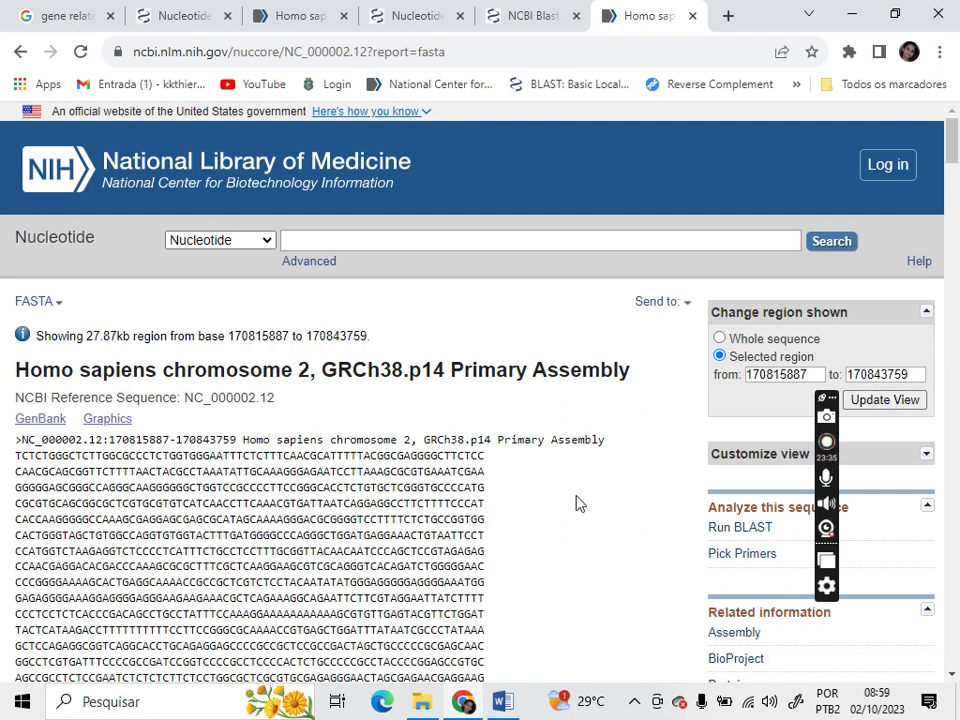
# - Select and copy the entire nucleotide sequence of the displayed region, leaving out its FASTA header line
pyautogui.scroll(-8, 584, 507)
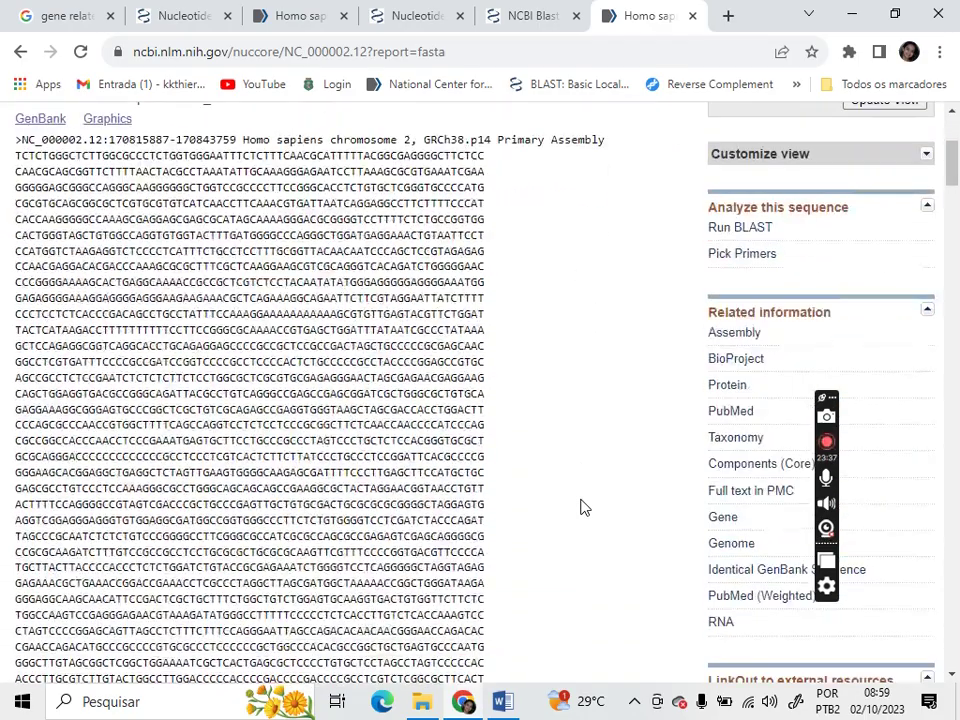
pyautogui.scroll(5, 584, 507)
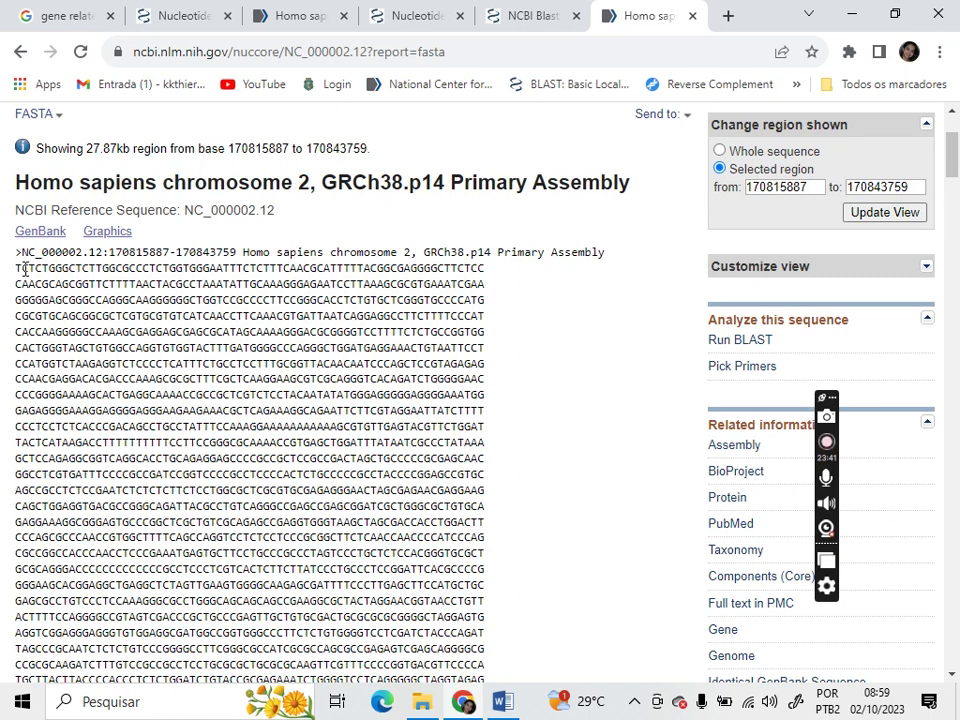
pyautogui.moveTo(16, 270); pyautogui.dragTo(152, 542)
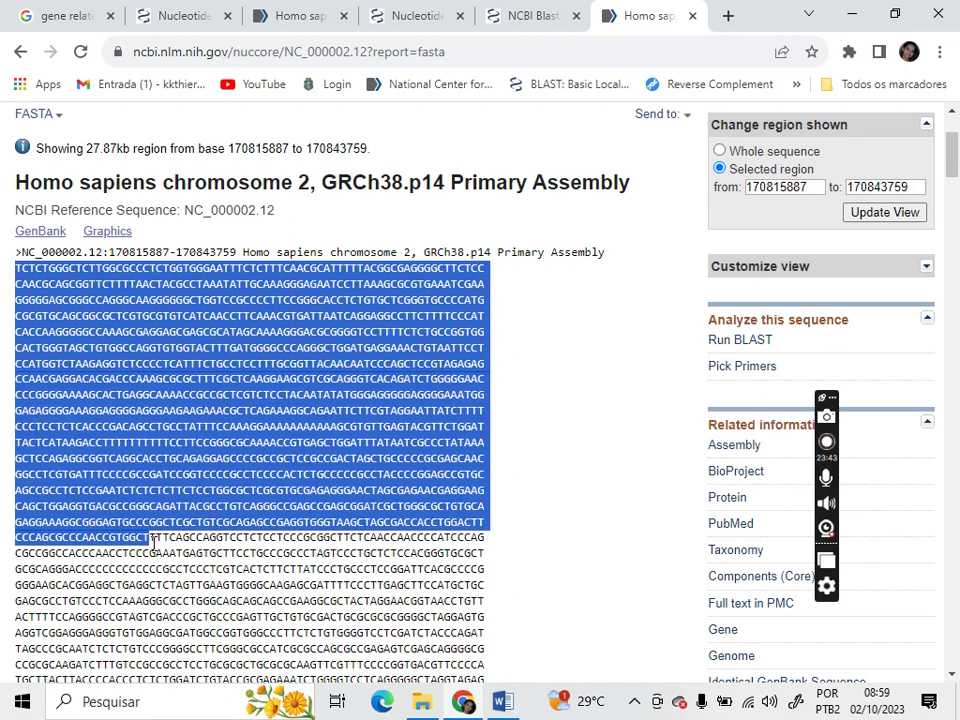
pyautogui.click(591, 481)
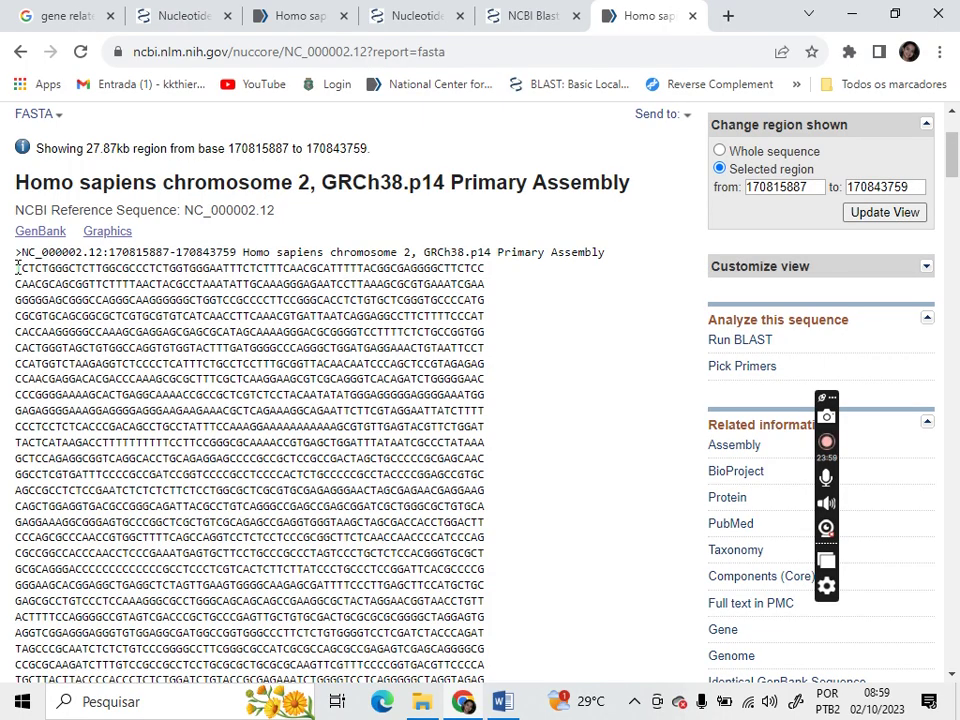
pyautogui.moveTo(16, 267); pyautogui.dragTo(128, 322)
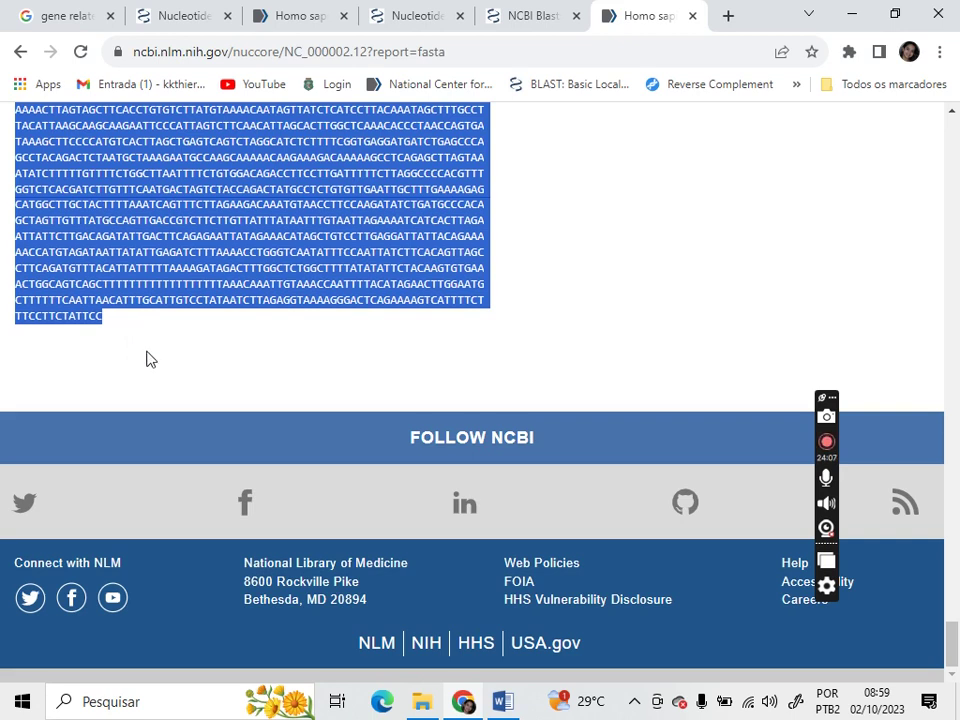
# - Switch to Word and paste the copied genomic sequence into the blank document
pyautogui.moveTo(500, 706)
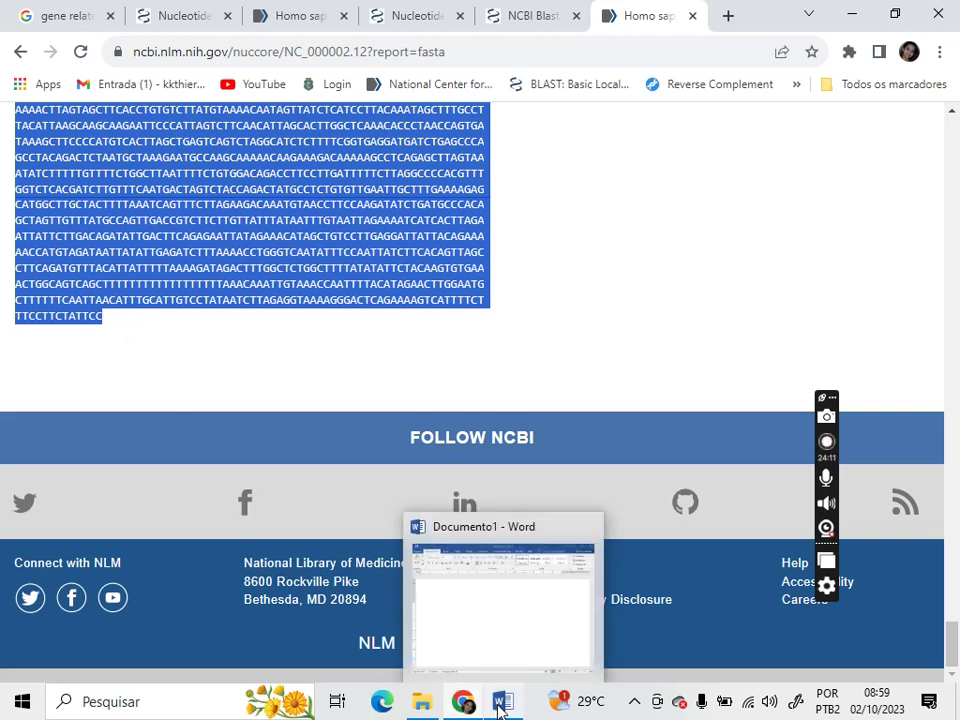
pyautogui.click(500, 706)
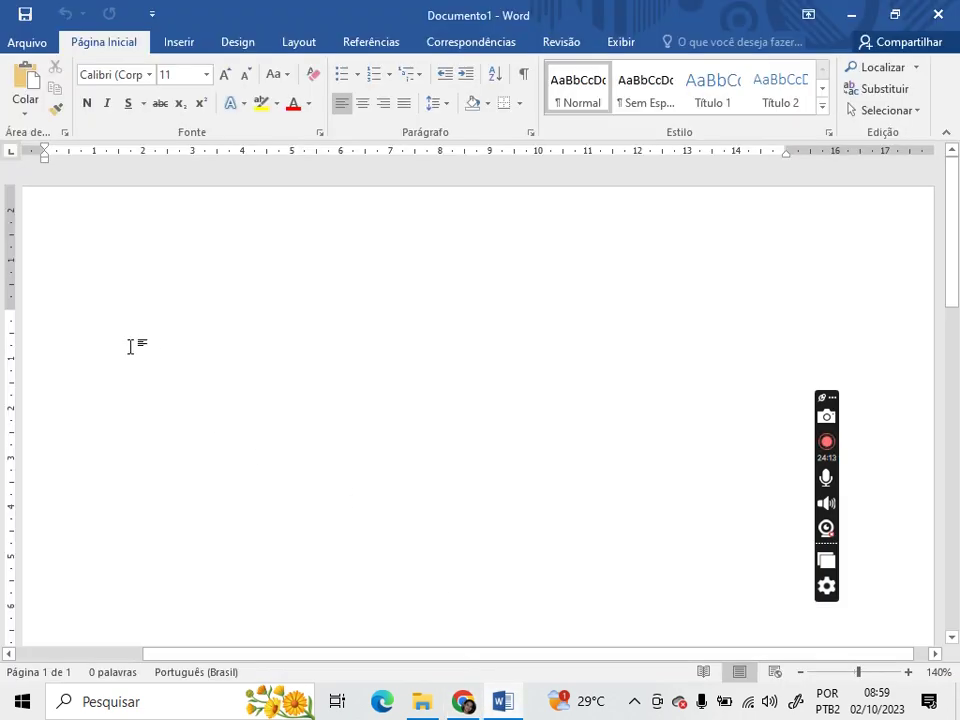
pyautogui.hotkey('ctrl', 'v')
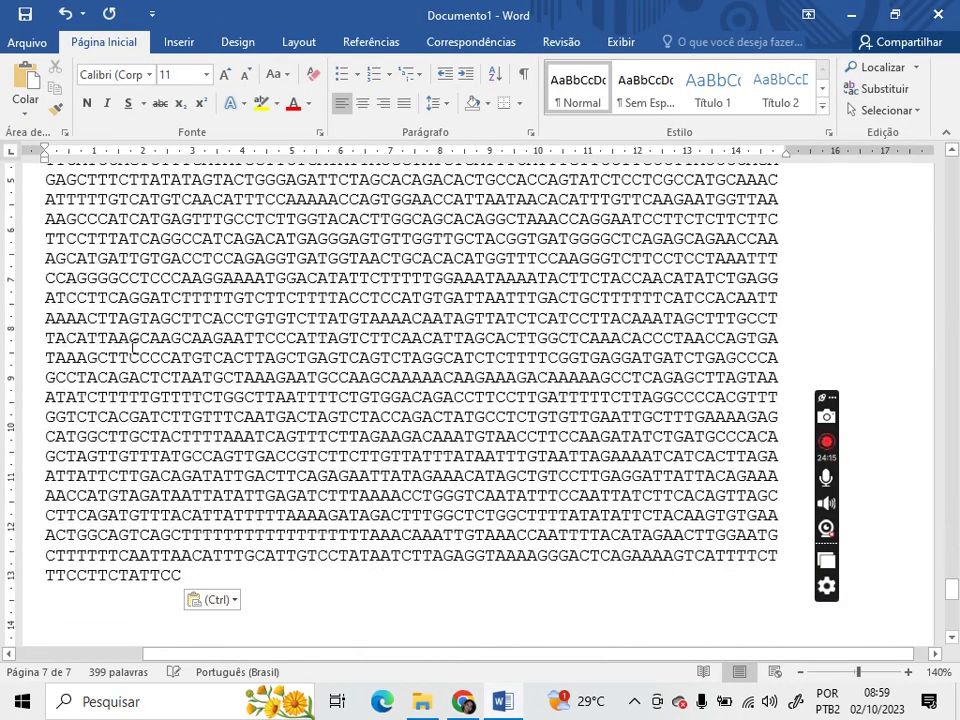
pyautogui.click(800, 674)
pyautogui.click(800, 674)
pyautogui.click(800, 674)
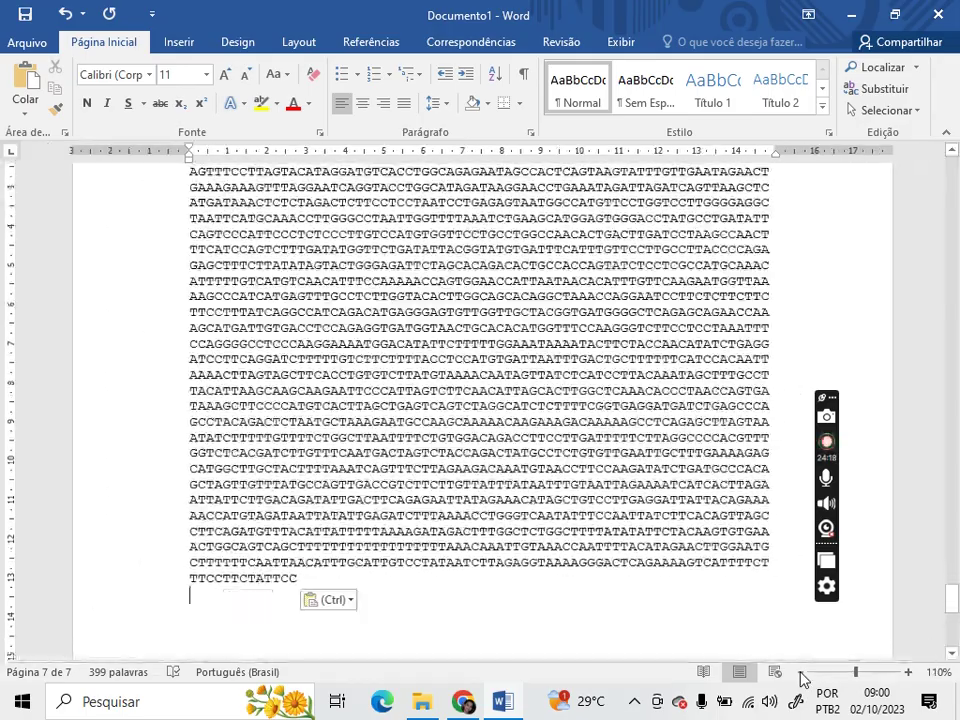
pyautogui.click(800, 674)
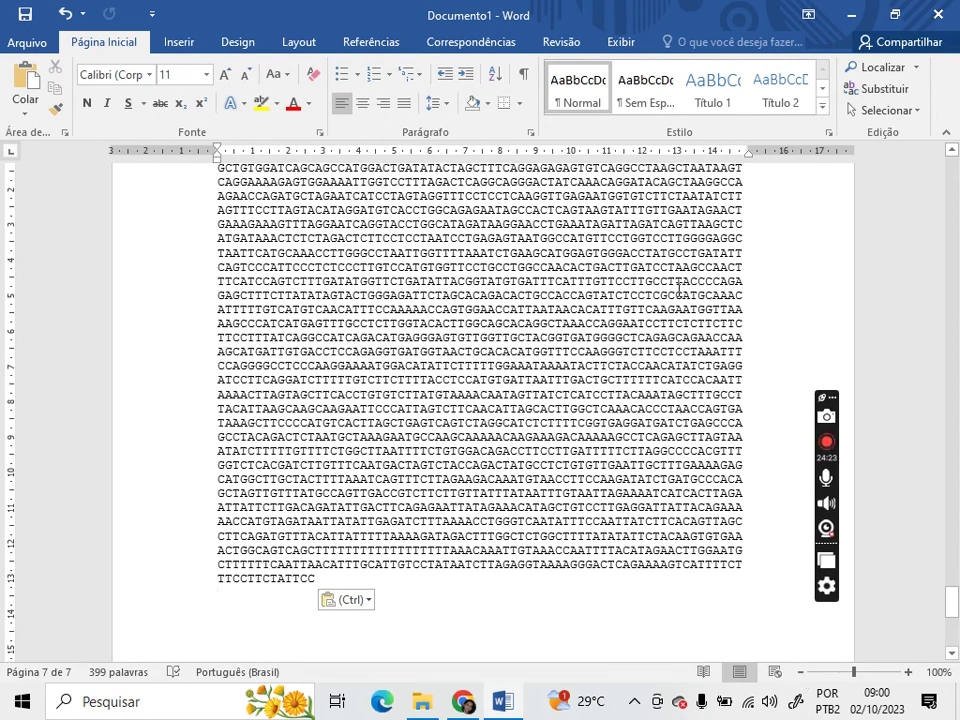
# - Format all text in the document with the Courier New font at size 10
pyautogui.click(749, 229)
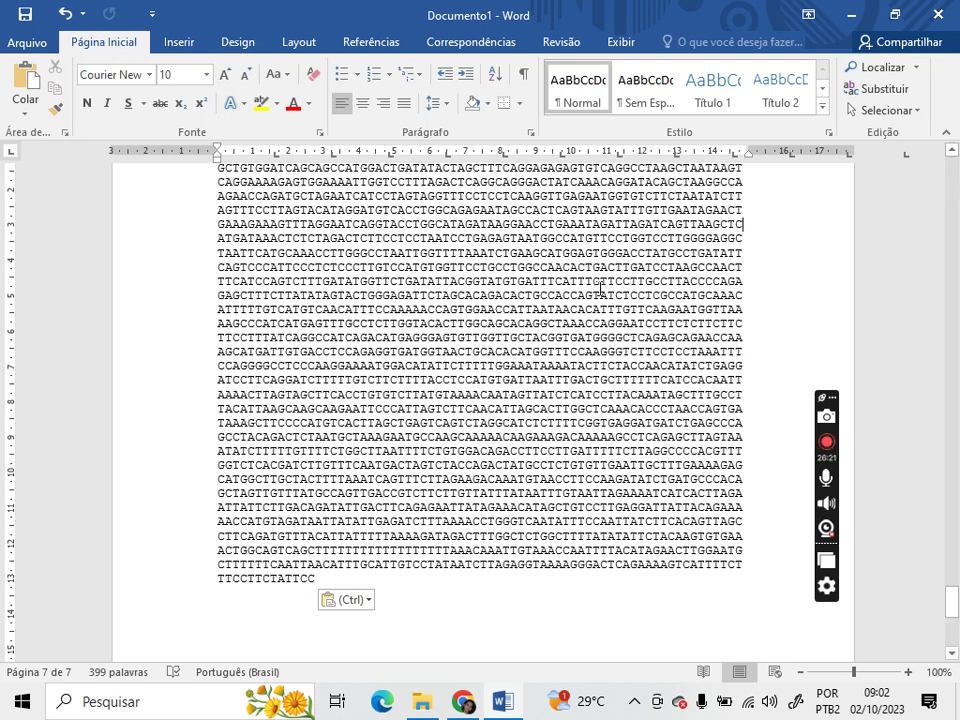
pyautogui.click(882, 110)
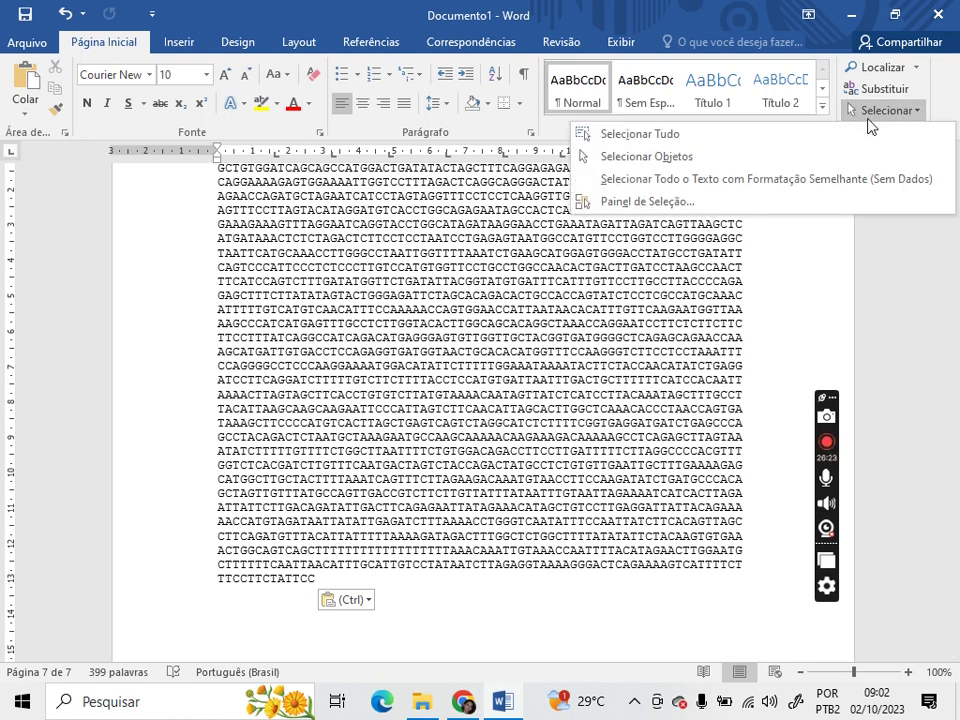
pyautogui.click(640, 134)
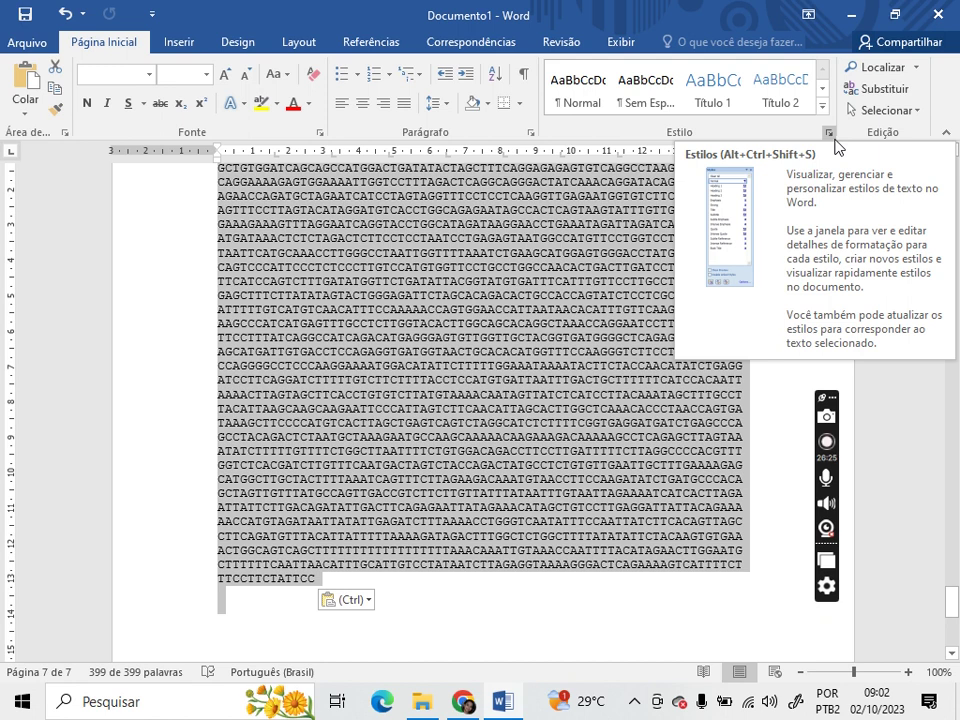
pyautogui.click(127, 76)
pyautogui.write('Courier New')
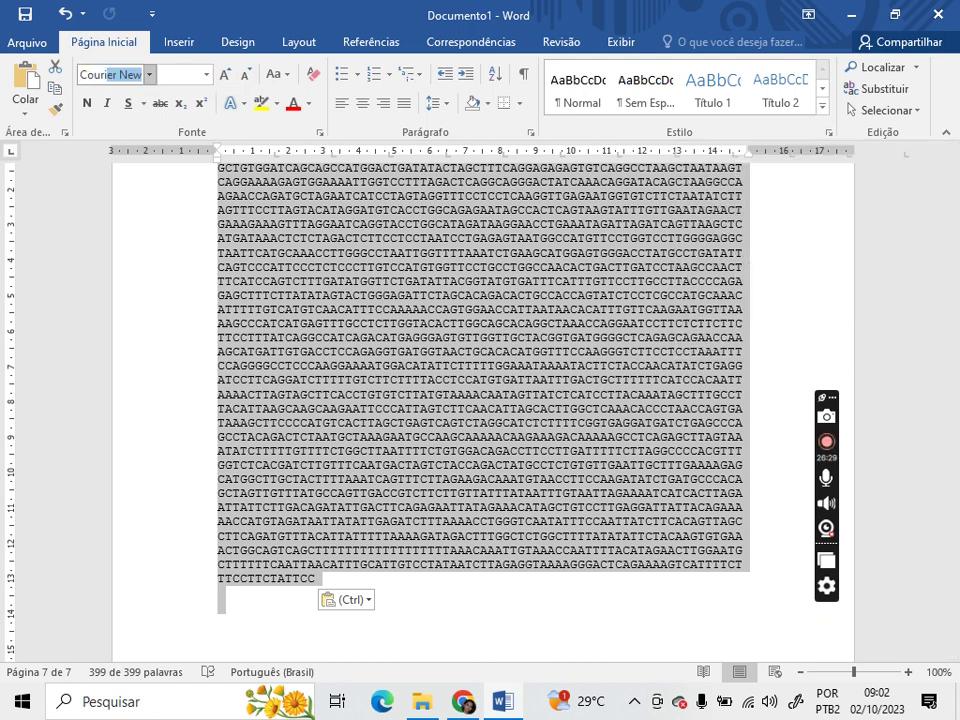
pyautogui.press('Return')
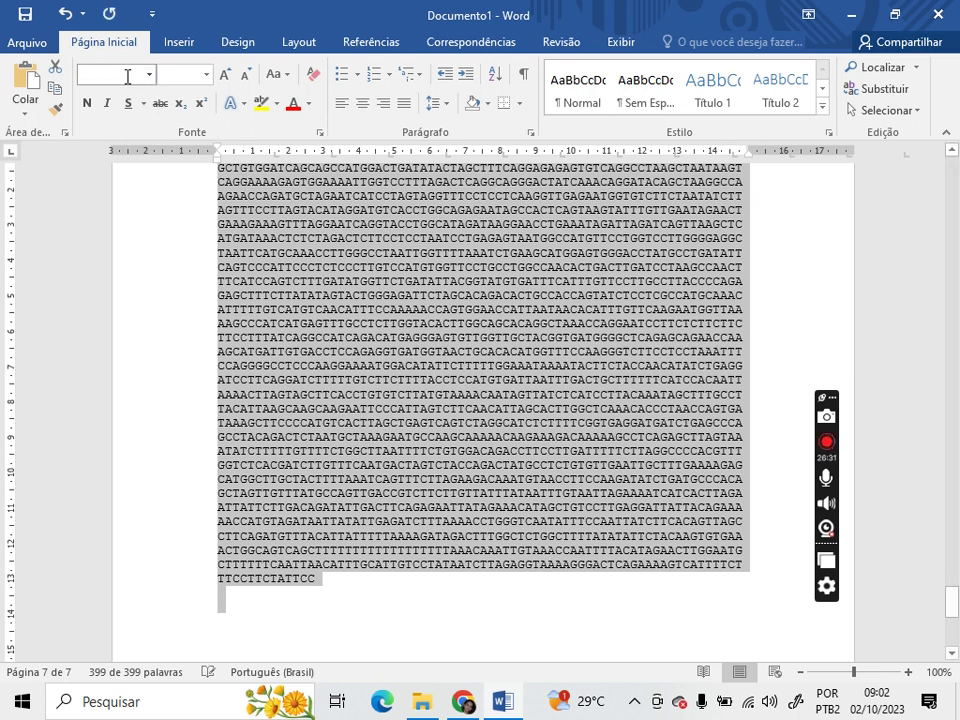
pyautogui.click(177, 74)
pyautogui.write('10')
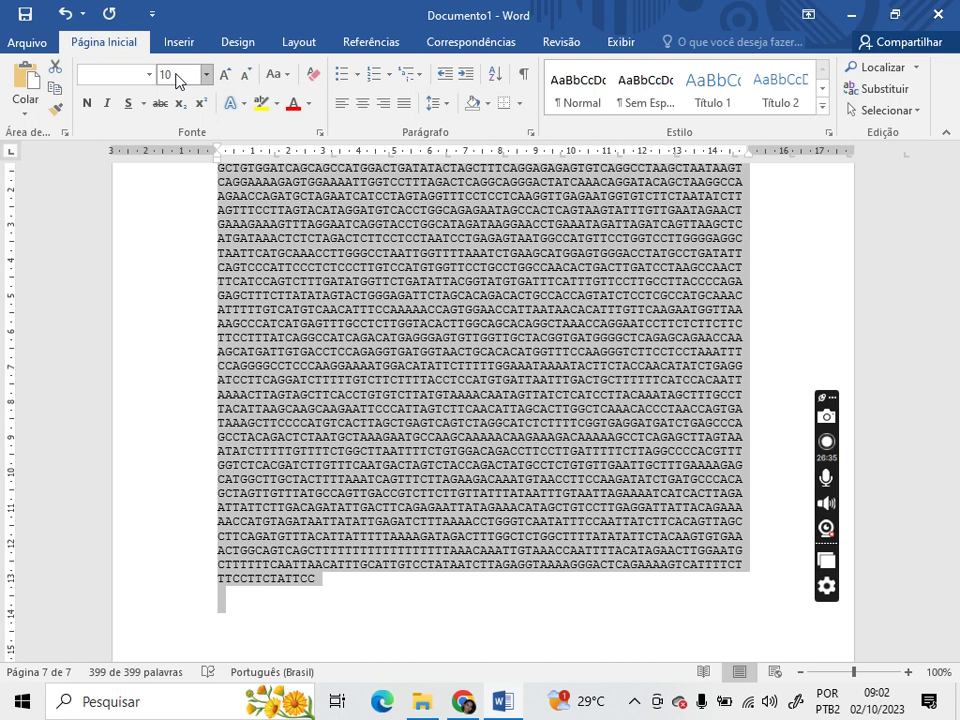
pyautogui.press('Return')
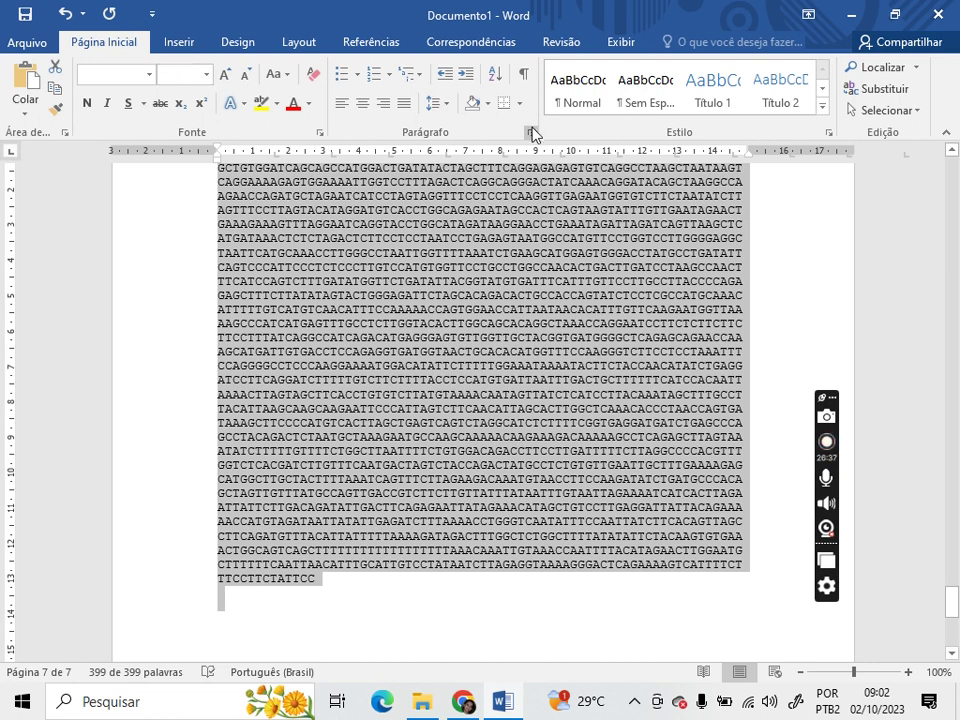
# - Set the selected sequence's paragraph spacing to 0 pt before and after, with single (Simples) line spacing
pyautogui.click(320, 132)
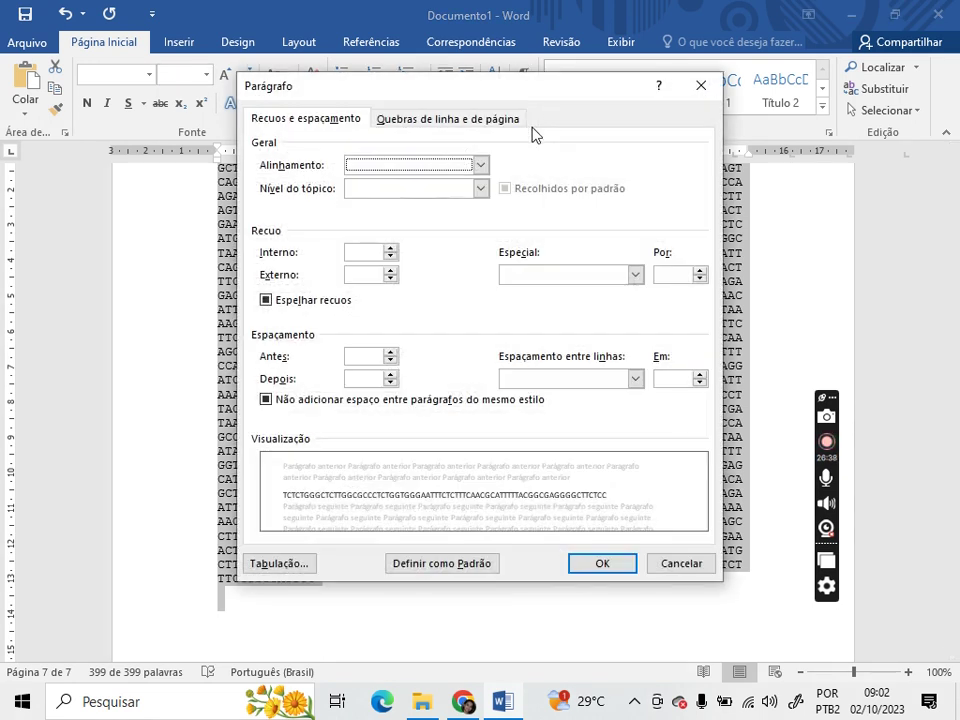
pyautogui.click(391, 362)
pyautogui.click(391, 382)
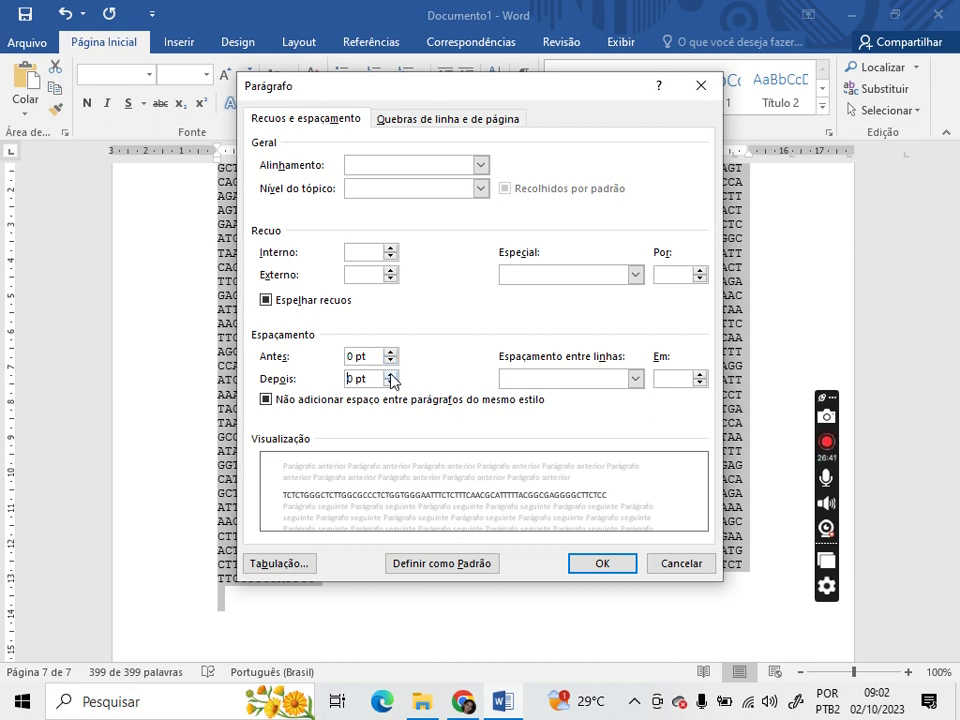
pyautogui.click(636, 379)
pyautogui.click(597, 397)
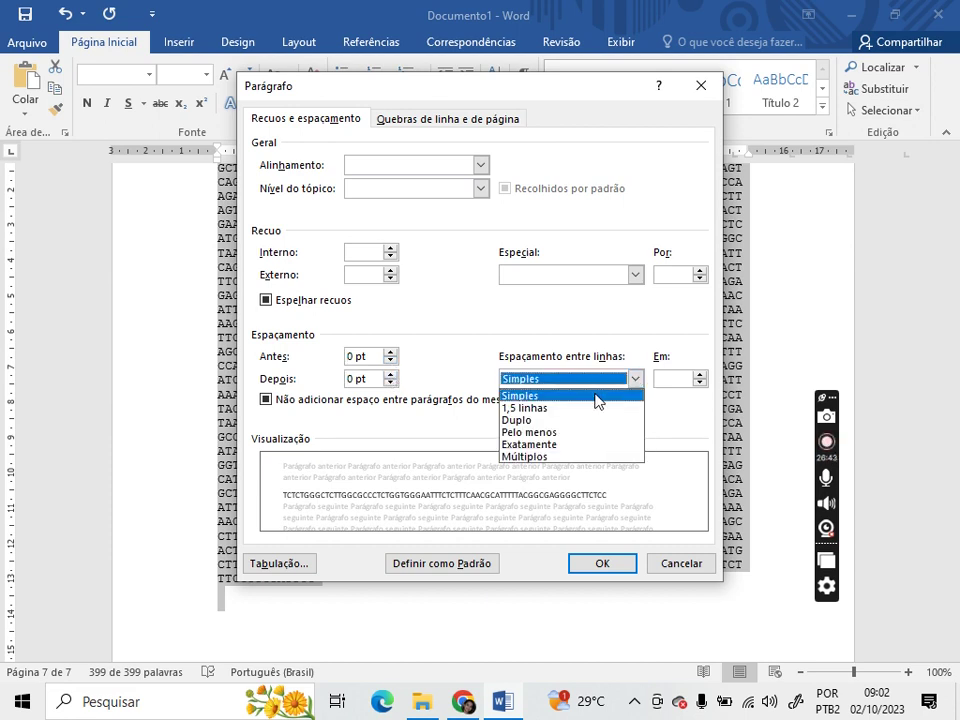
pyautogui.click(592, 563)
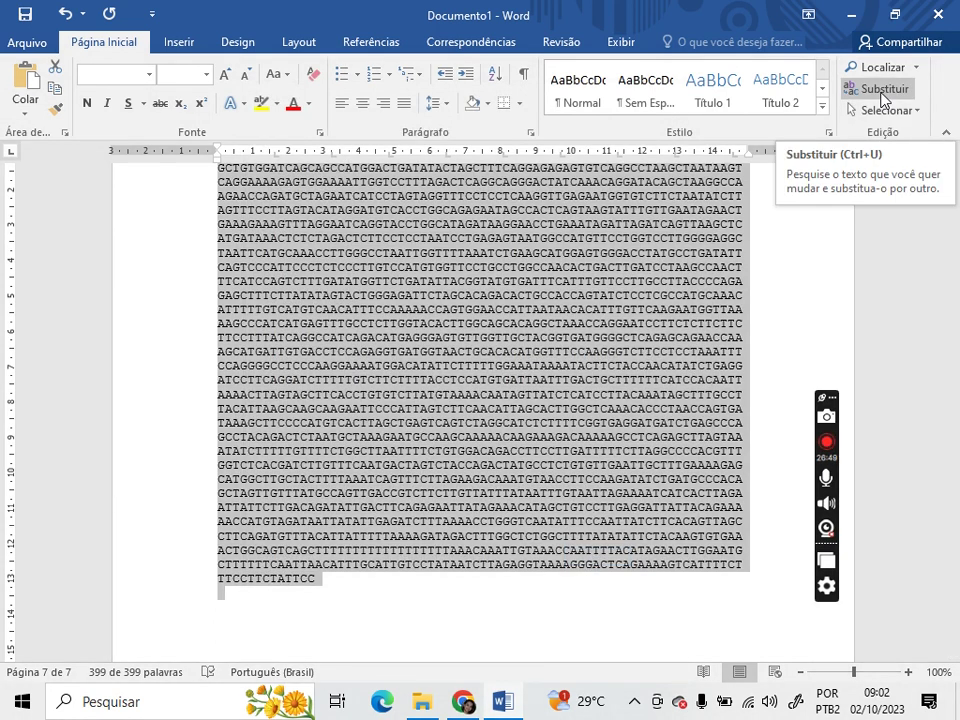
pyautogui.click(880, 90)
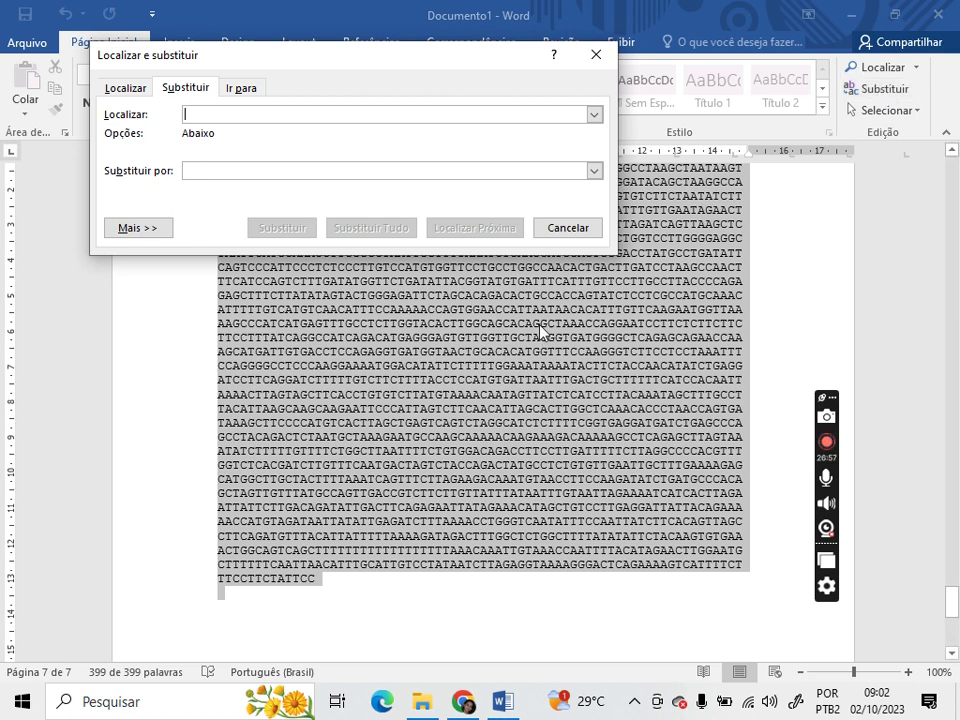
pyautogui.click(568, 228)
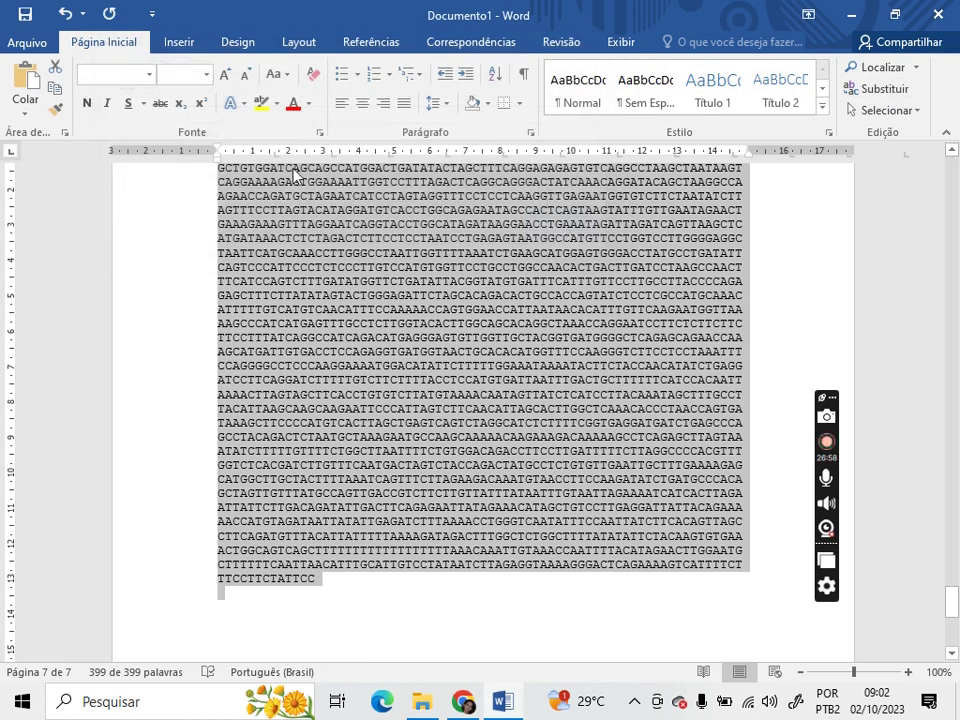
pyautogui.click(131, 76)
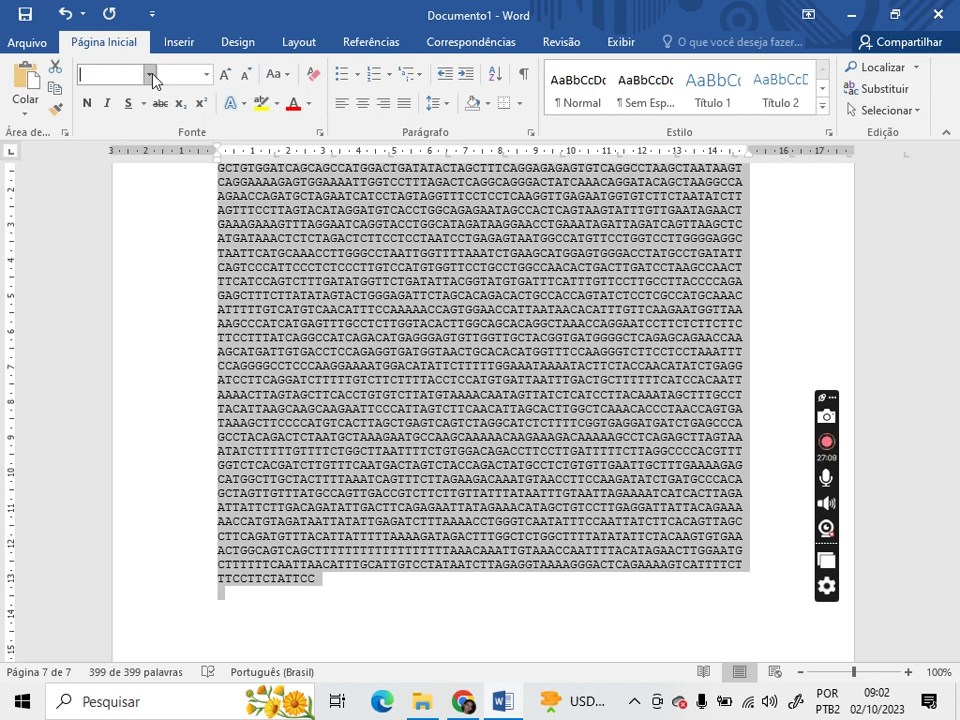
pyautogui.click(171, 74)
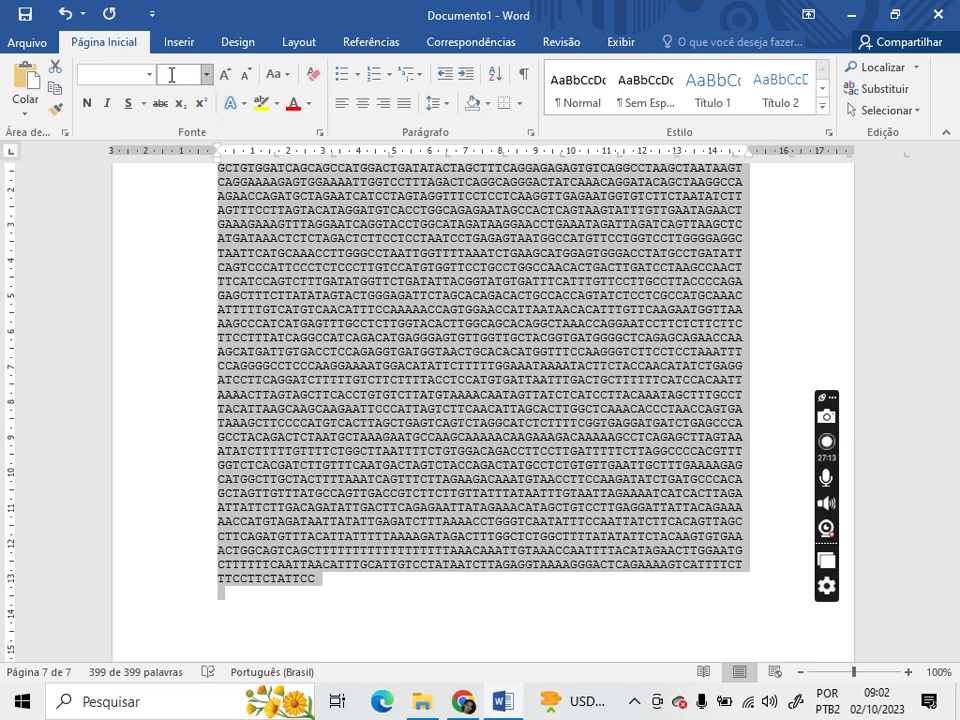
# - Reapply 0 pt spacing before and after and single (Simples) line spacing to the selected sequence paragraphs
pyautogui.click(530, 132)
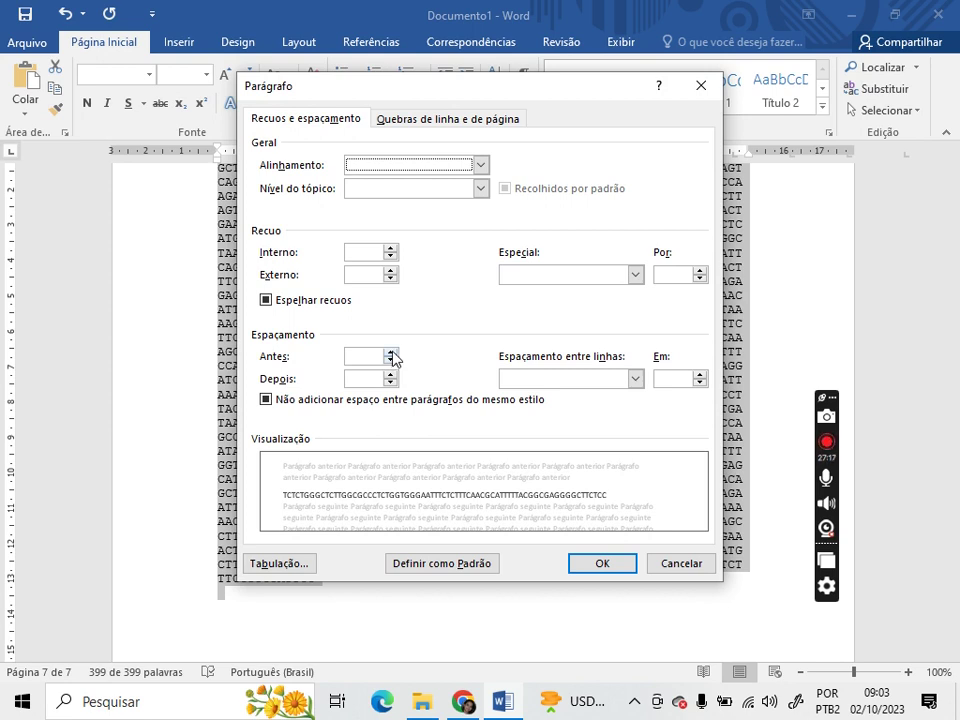
pyautogui.click(391, 355)
pyautogui.click(391, 376)
pyautogui.click(634, 378)
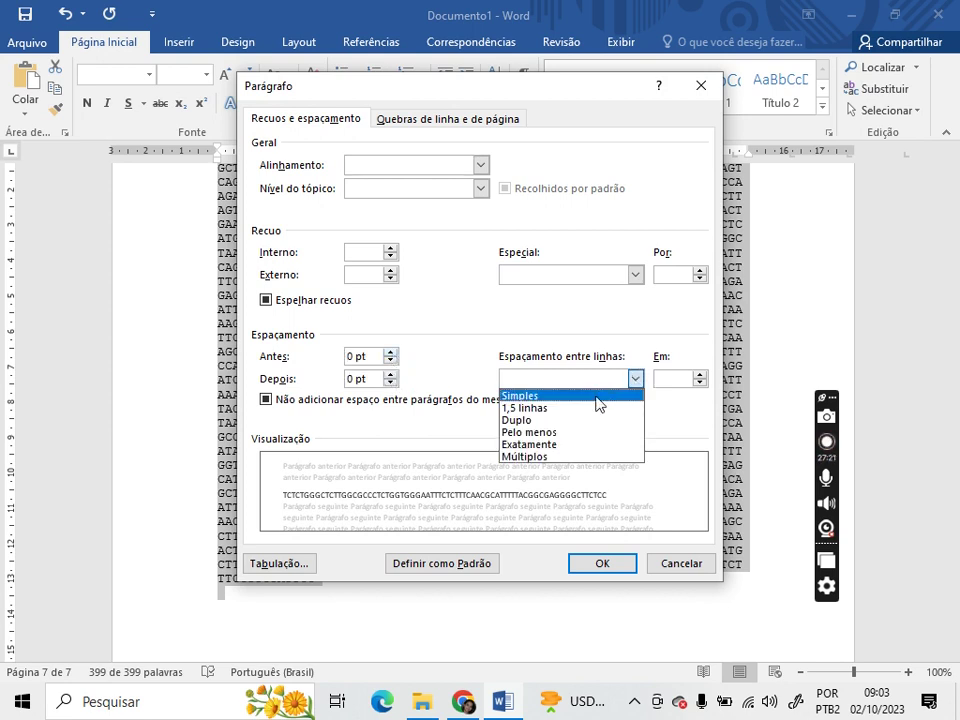
pyautogui.click(597, 396)
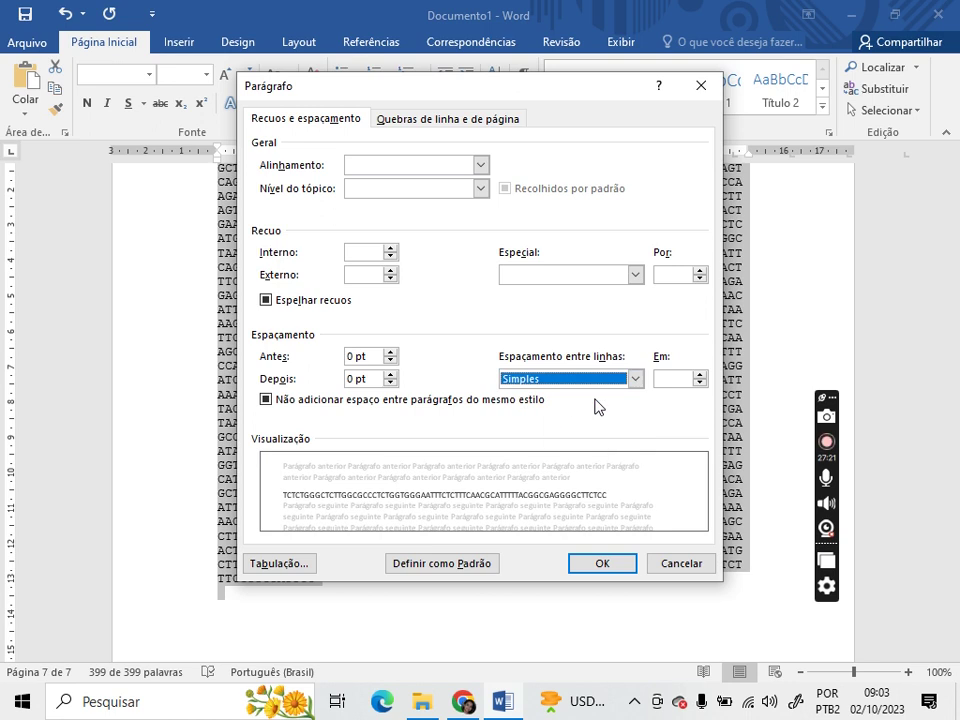
pyautogui.click(598, 564)
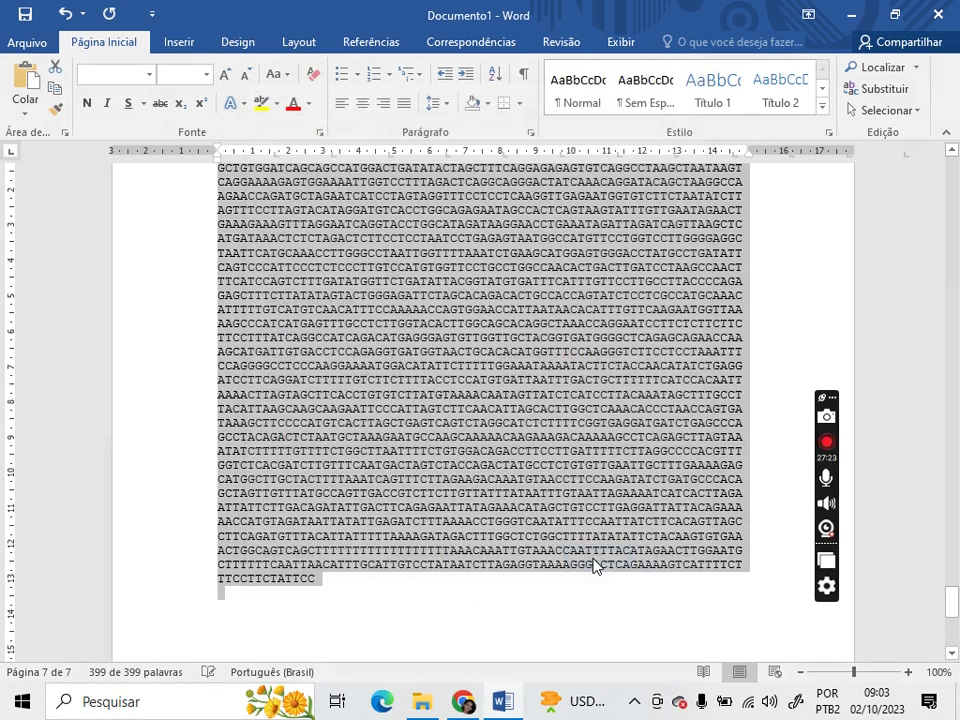
pyautogui.click(882, 92)
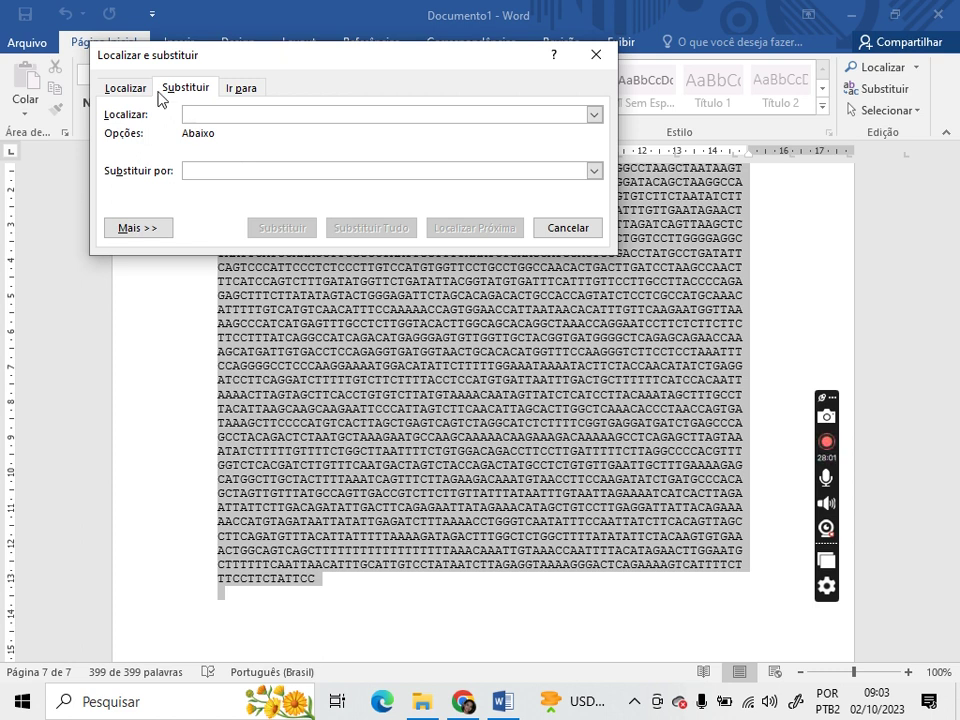
pyautogui.click(566, 229)
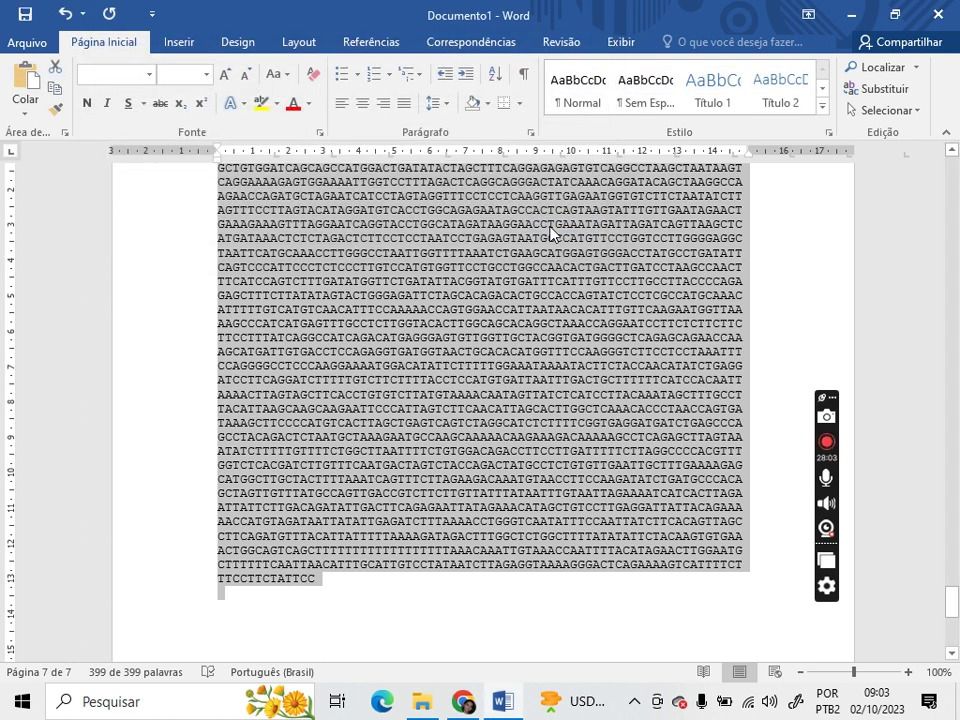
pyautogui.click(531, 133)
pyautogui.click(391, 359)
pyautogui.click(391, 379)
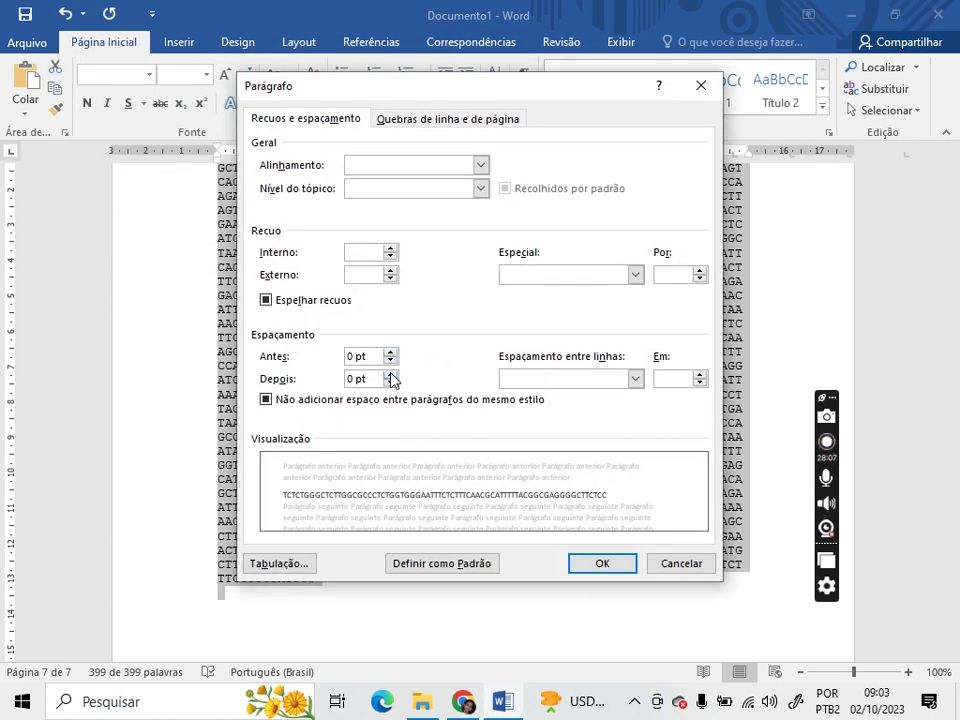
pyautogui.click(634, 381)
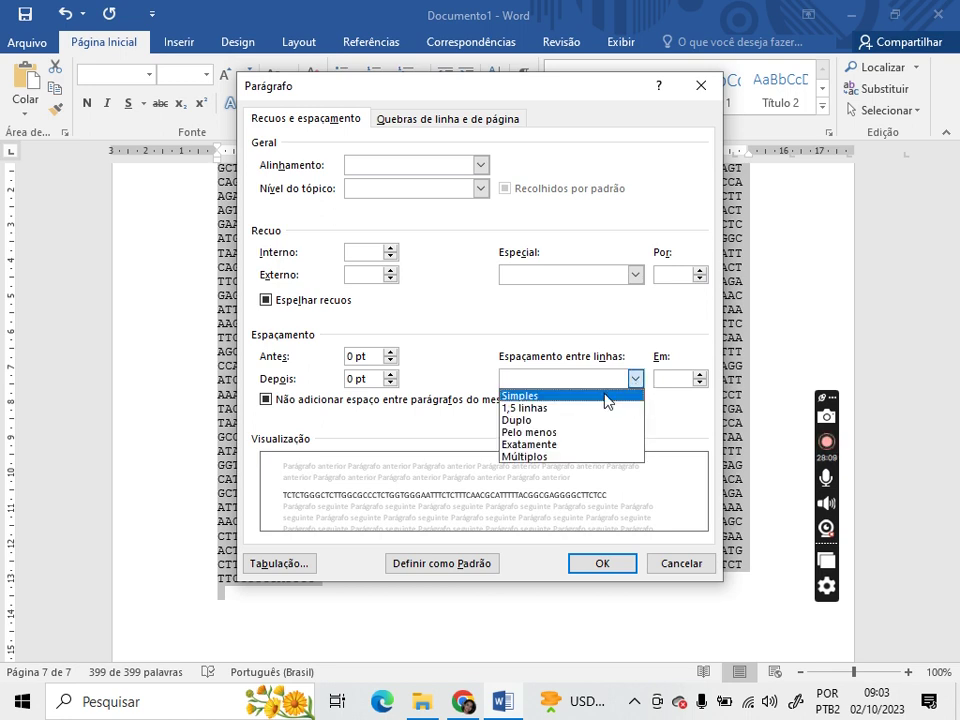
pyautogui.click(607, 397)
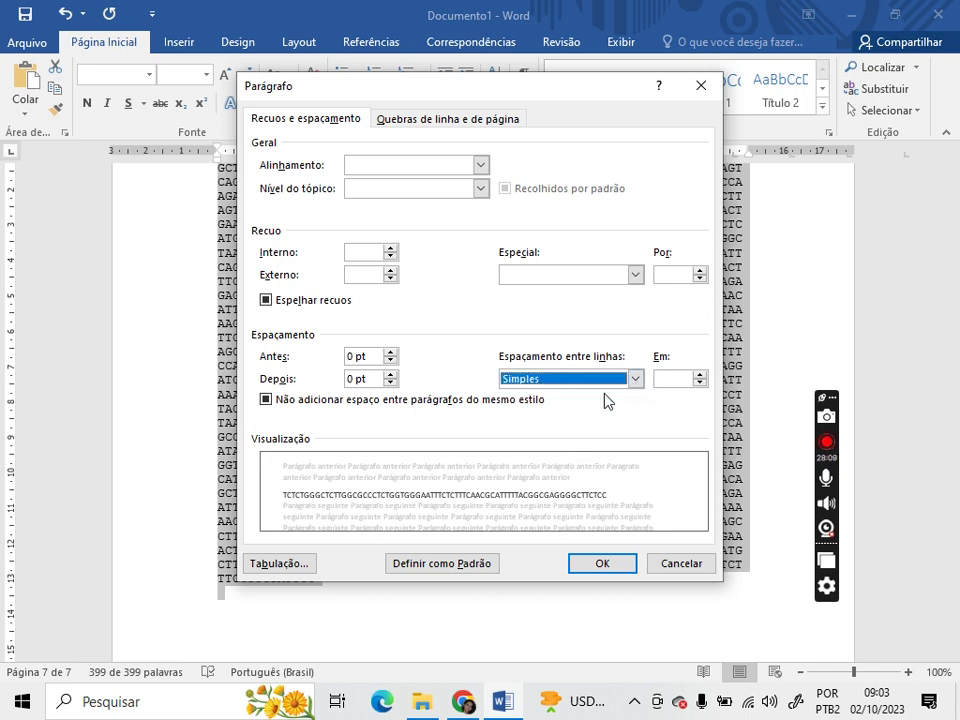
pyautogui.click(601, 564)
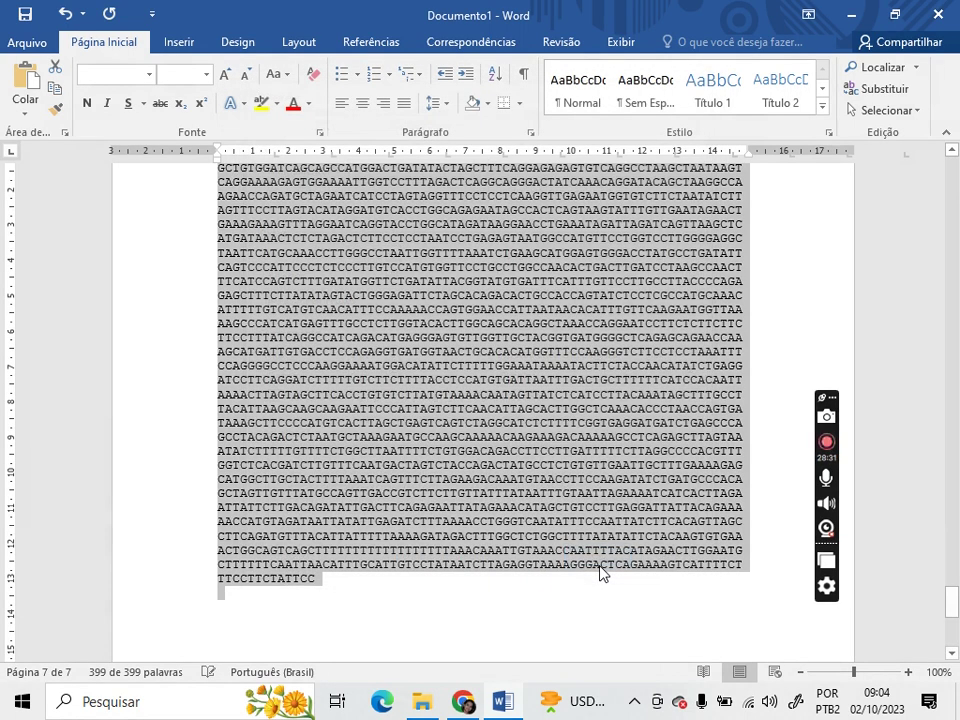
# - Replace all paragraph marks (^p) in the selected sequence with nothing, without searching the rest of the document
pyautogui.click(882, 90)
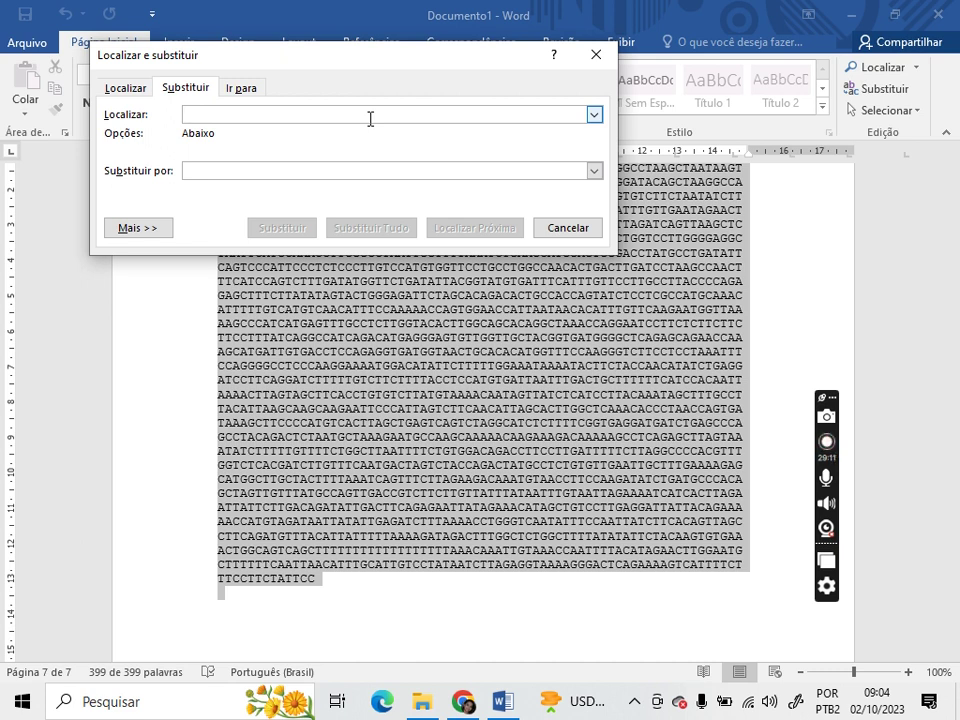
pyautogui.write('^p')
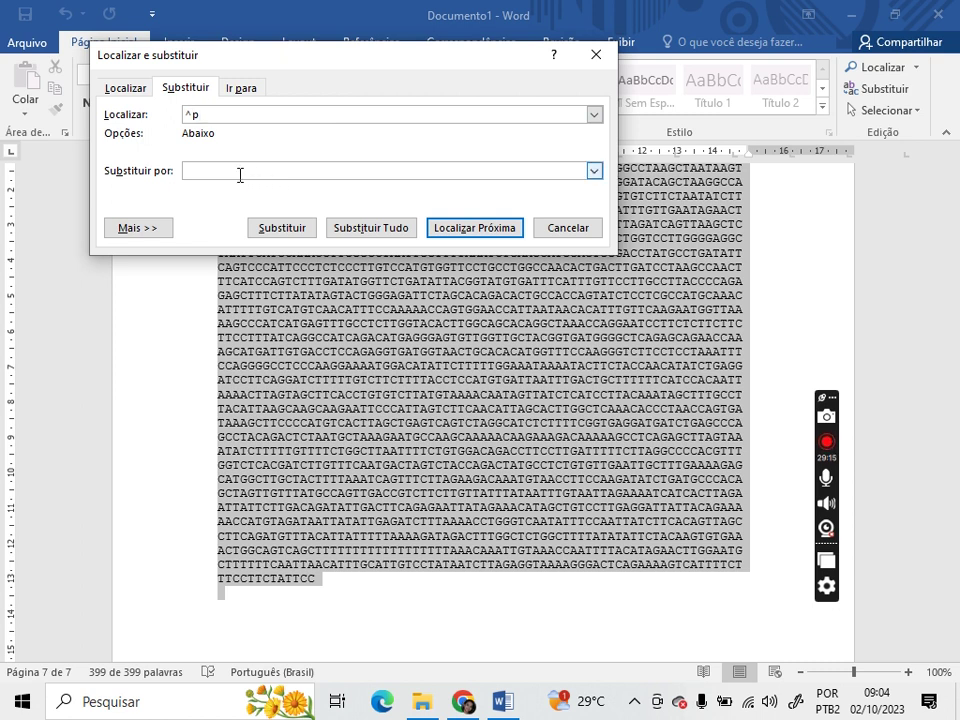
pyautogui.click(370, 230)
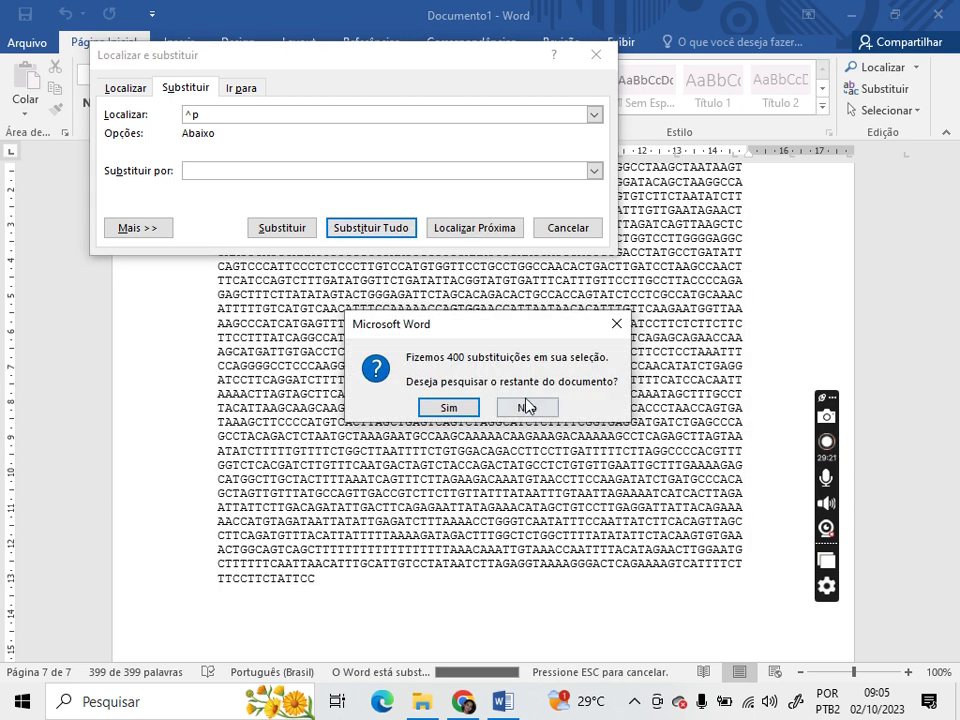
pyautogui.click(527, 405)
pyautogui.click(566, 229)
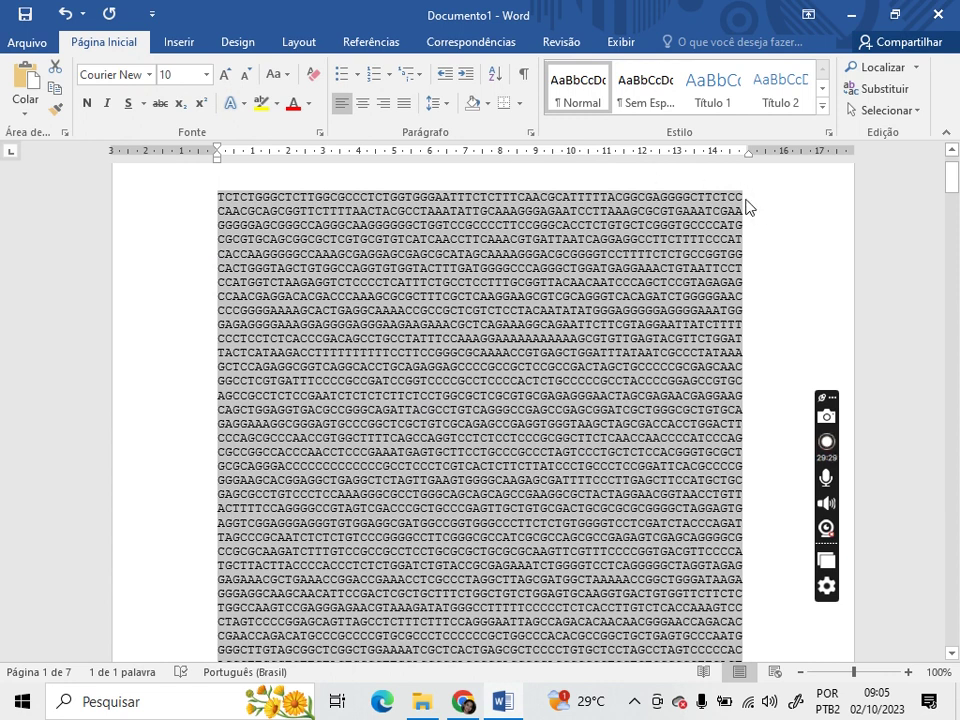
# - Change the page margins to the narrow preset (Estreita), 1,27 cm on all sides
pyautogui.click(296, 43)
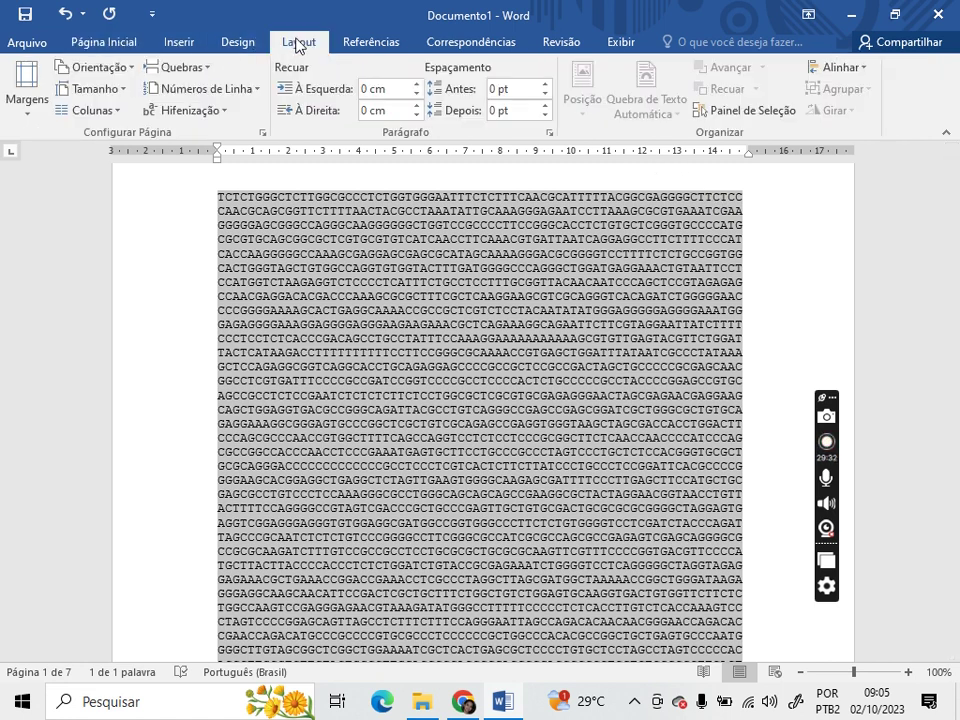
pyautogui.click(24, 100)
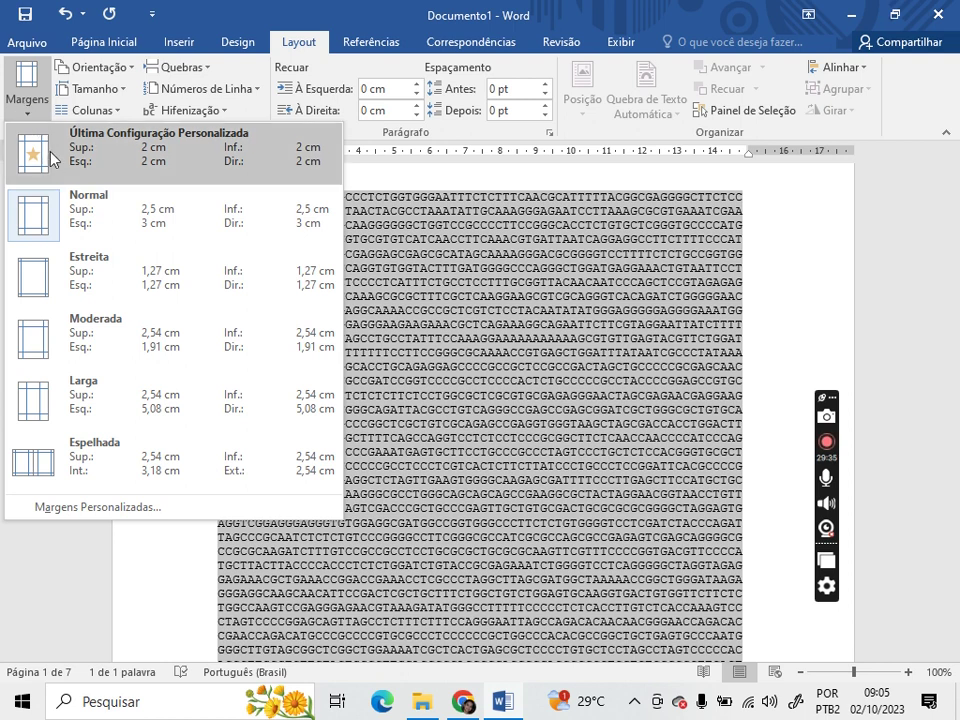
pyautogui.click(133, 278)
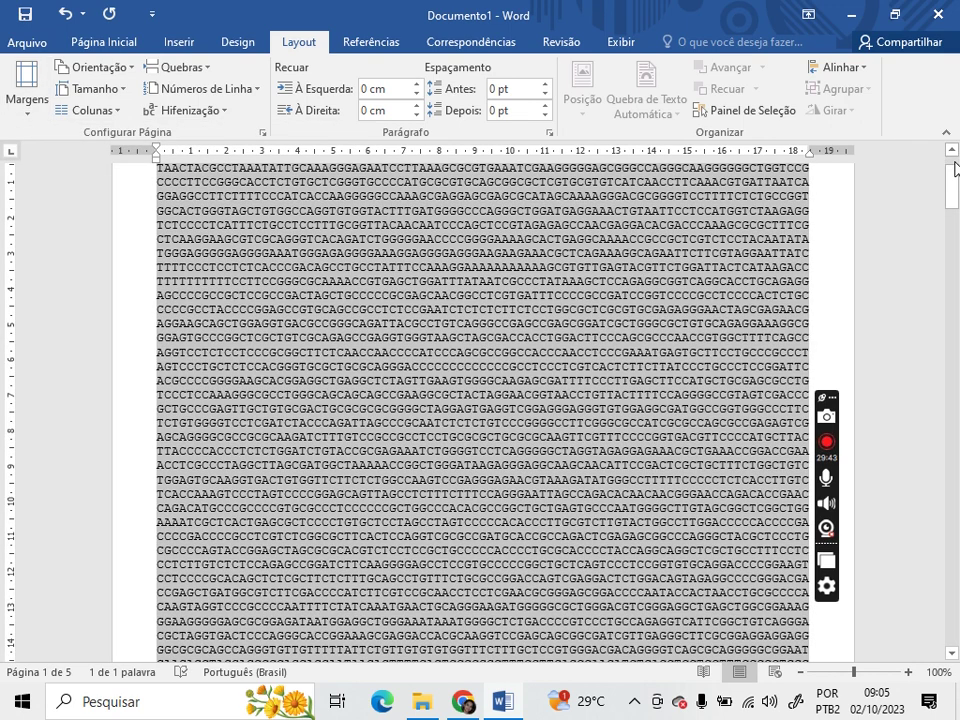
pyautogui.scroll(2, 955, 168)
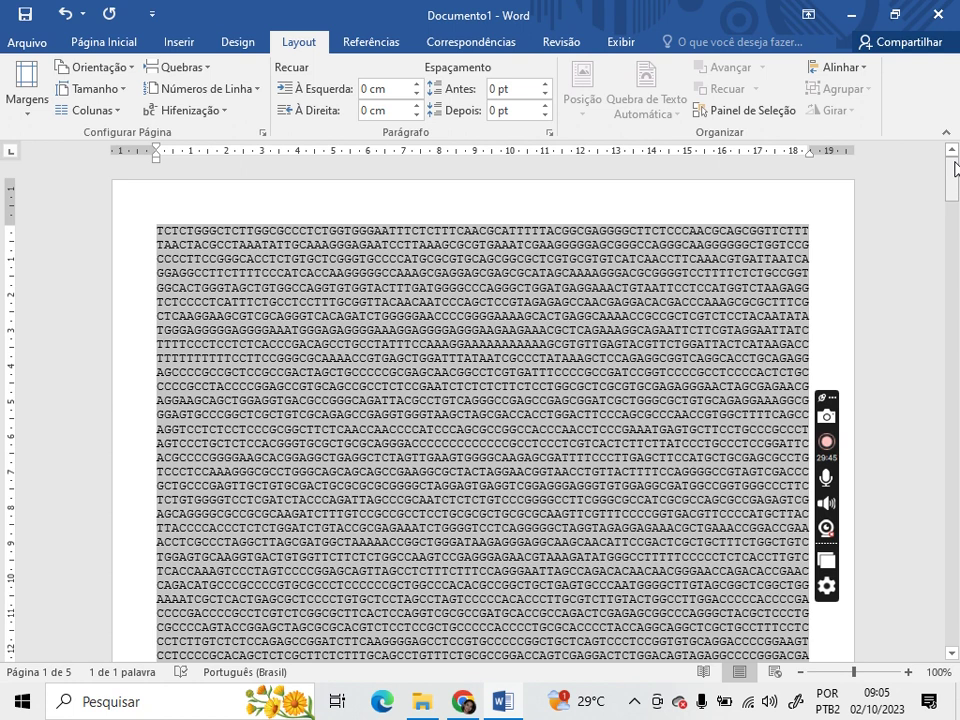
# - Insert a line above the sequence and enter the FASTA header >GAD1_cromossomo2_homosapiens
pyautogui.click(157, 229)
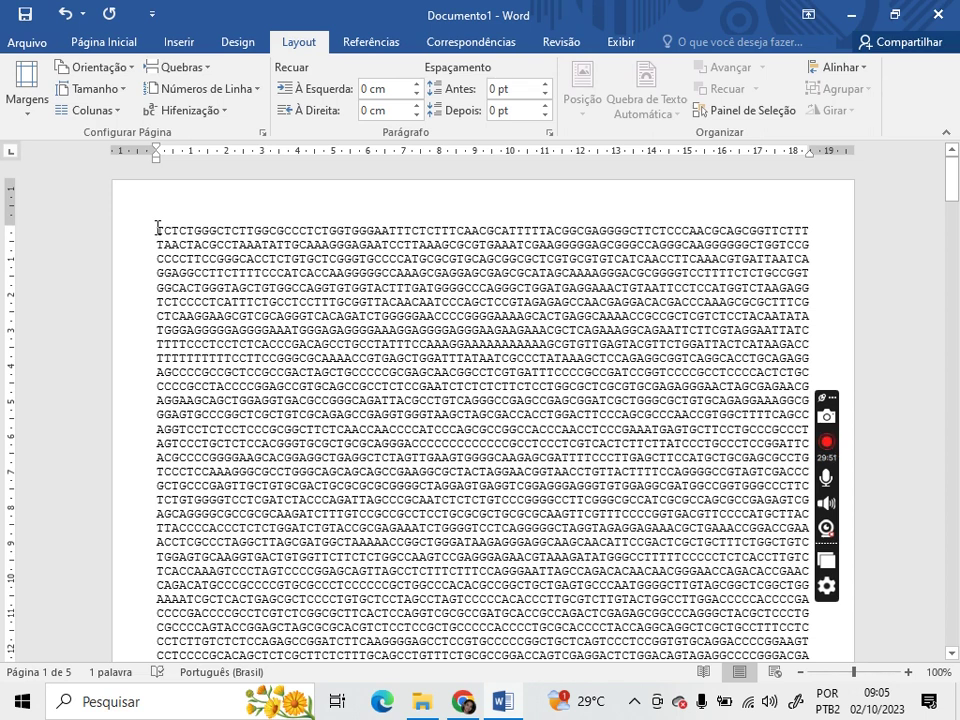
pyautogui.press('Return')
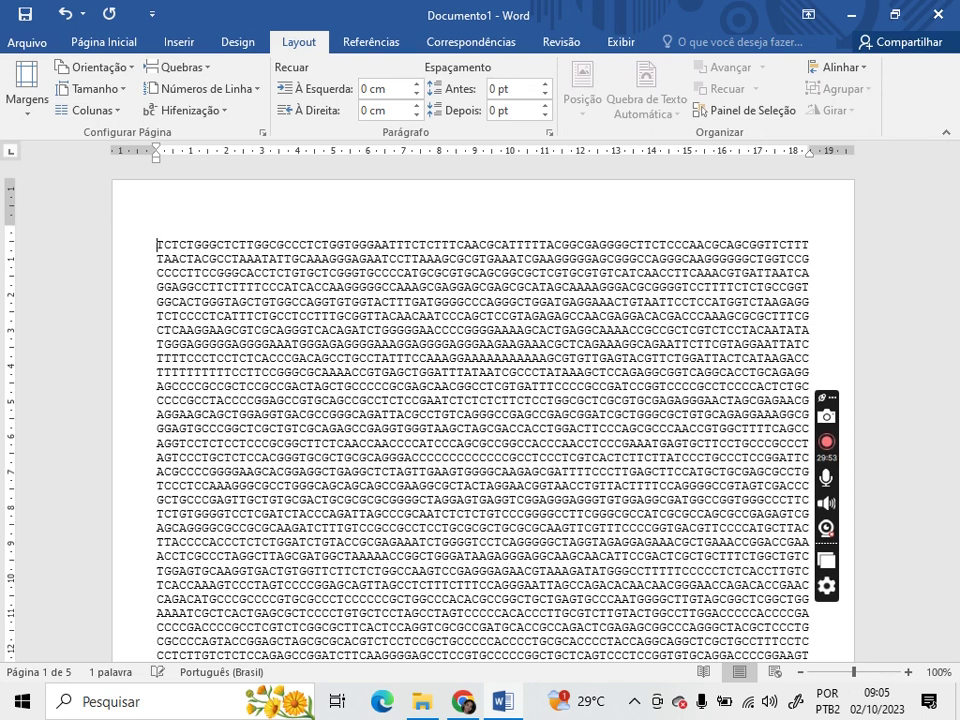
pyautogui.click(158, 231)
pyautogui.write('>')
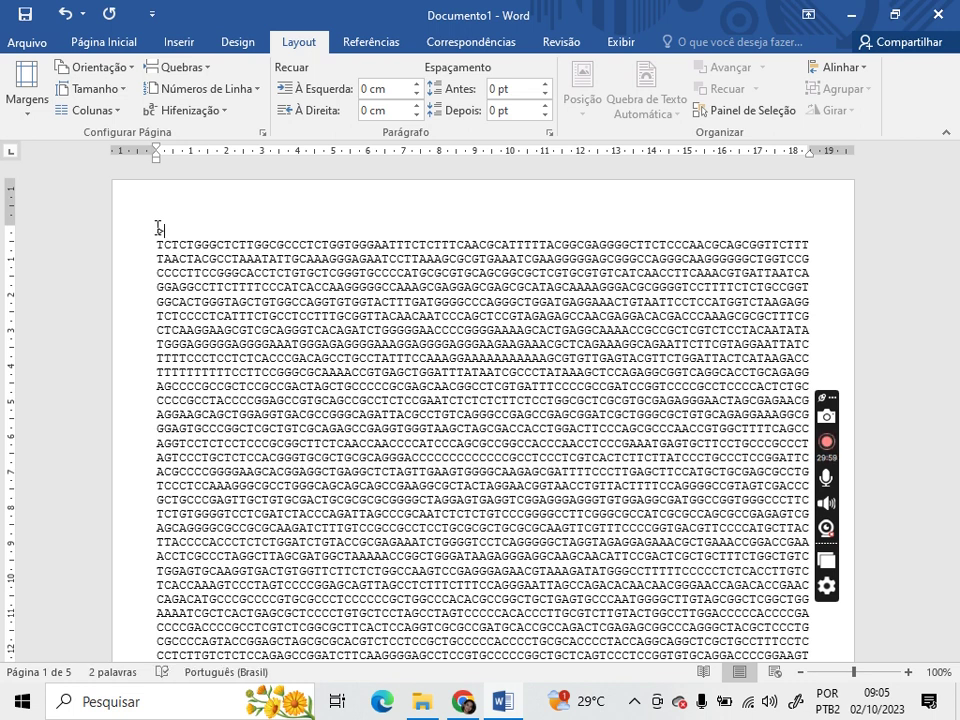
pyautogui.write('GAD1')
pyautogui.press('BackSpace')
pyautogui.write('_cromossomo')
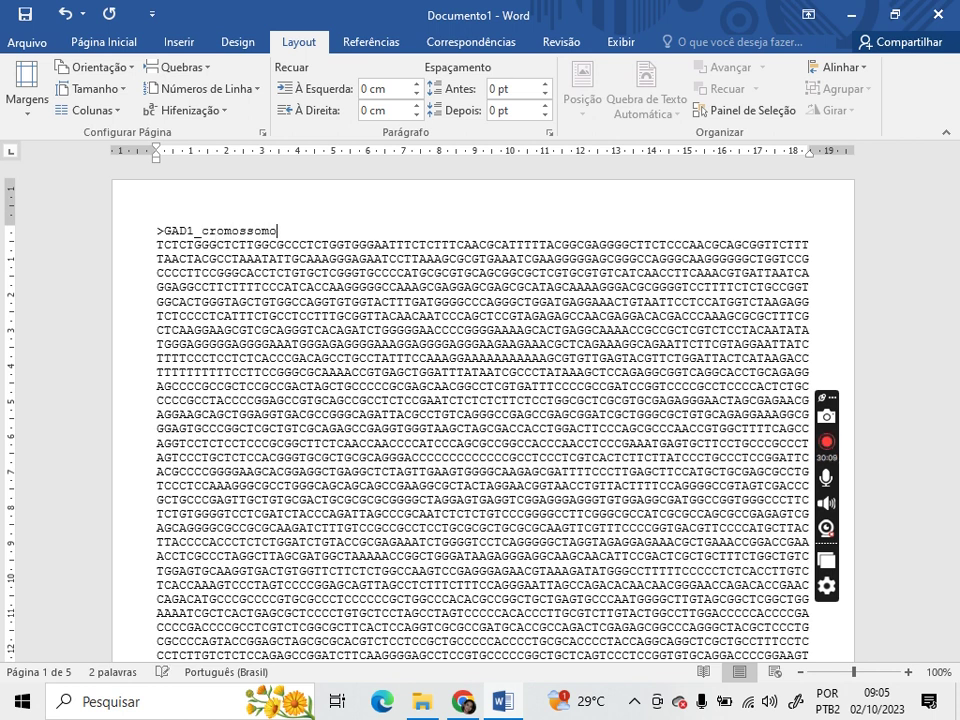
pyautogui.write('2_homosapines')
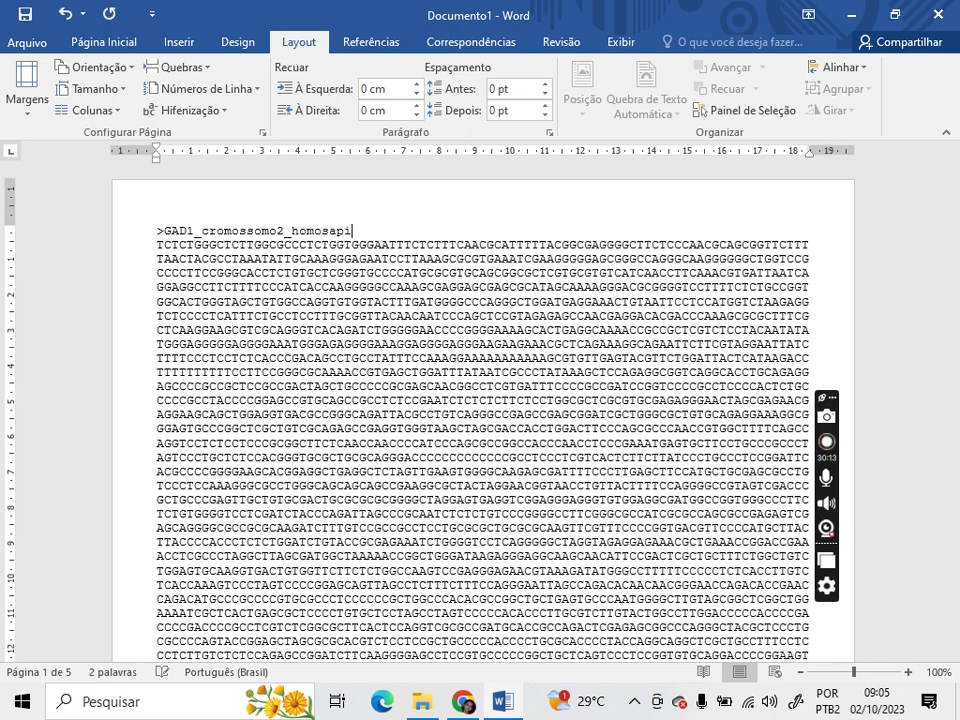
pyautogui.press('BackSpace')
pyautogui.press('BackSpace')
pyautogui.press('BackSpace')
pyautogui.write('ens')
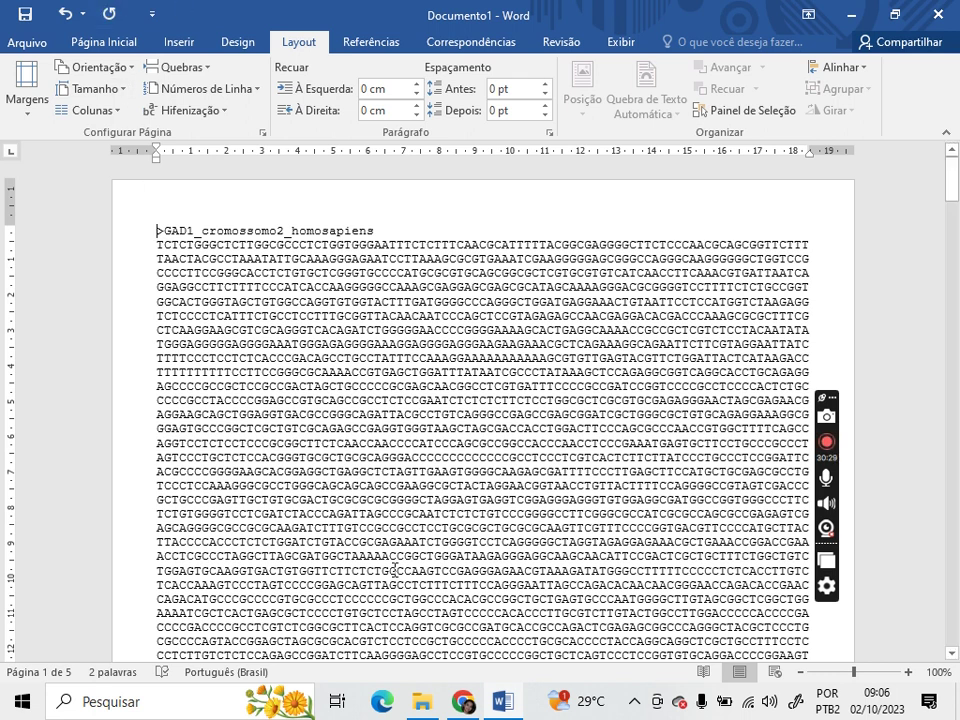
# - Switch to Chrome to review the chromosome 2 record's heading and selected region, and return to the Word document
pyautogui.click(456, 704)
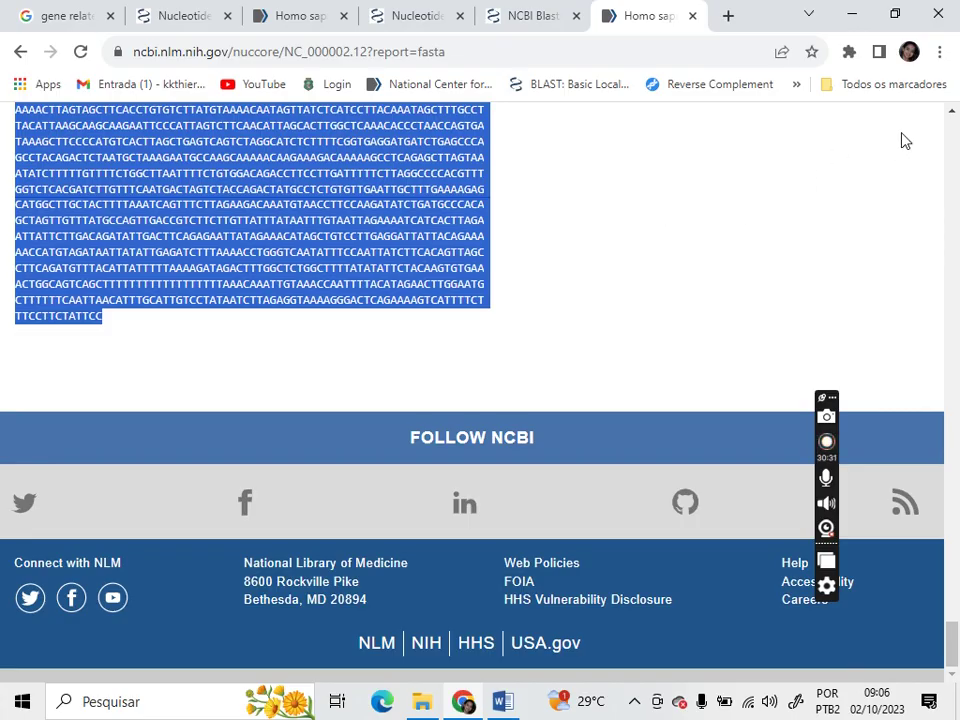
pyautogui.click(953, 130)
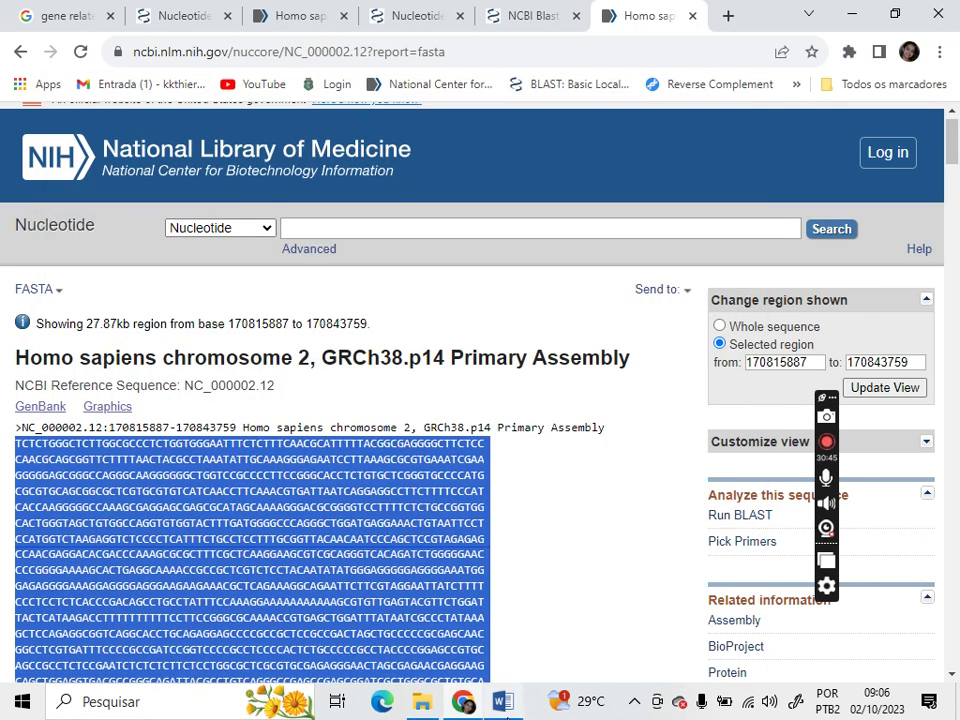
pyautogui.click(503, 703)
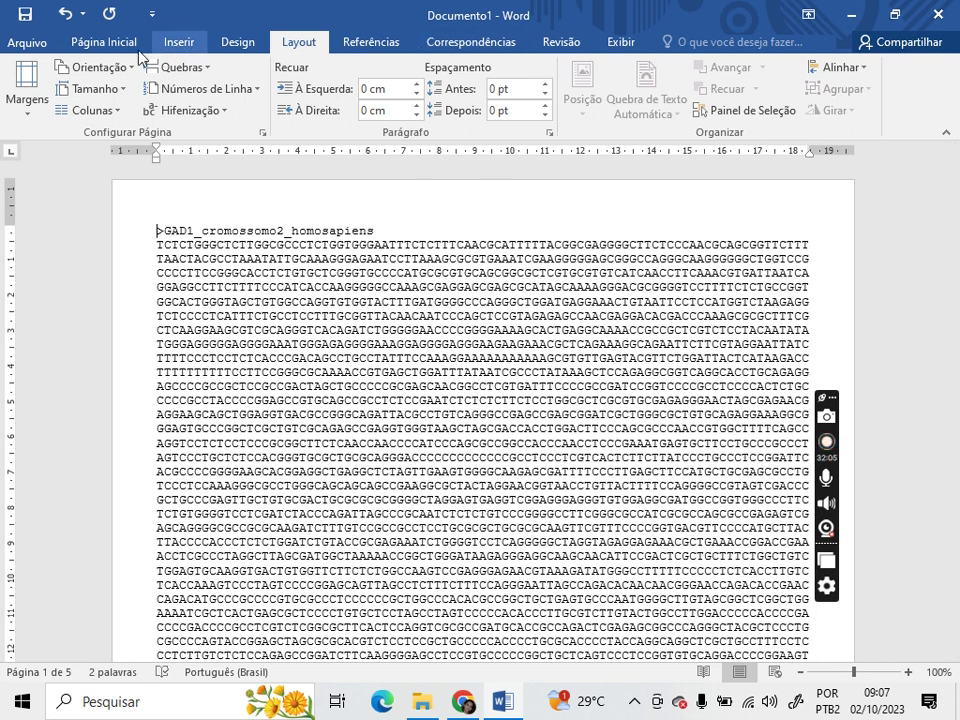
pyautogui.click(100, 40)
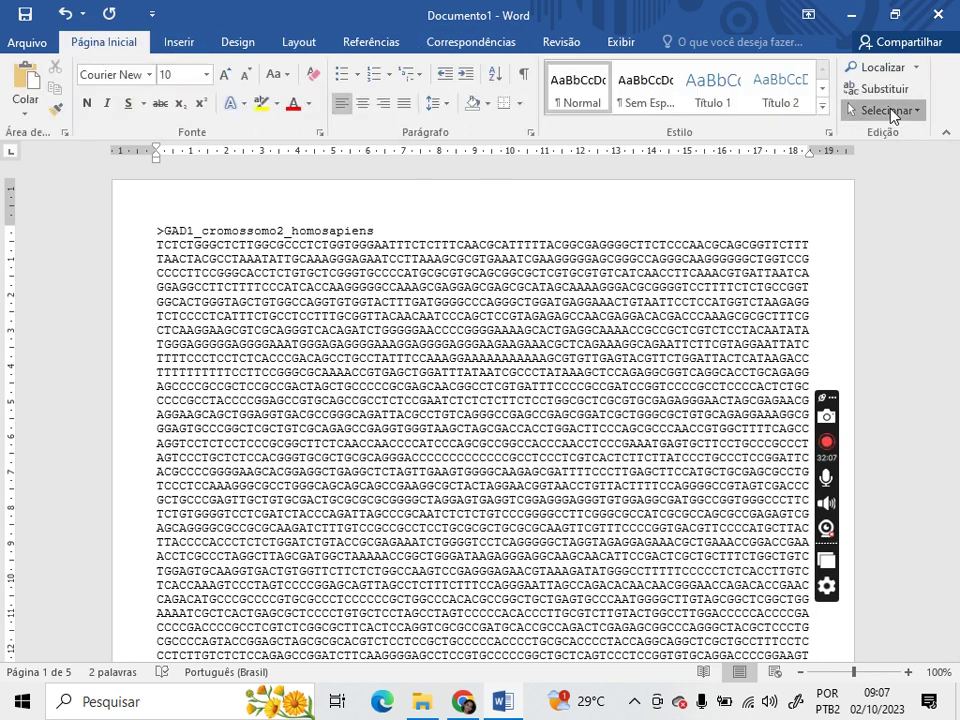
pyautogui.click(893, 110)
pyautogui.click(622, 132)
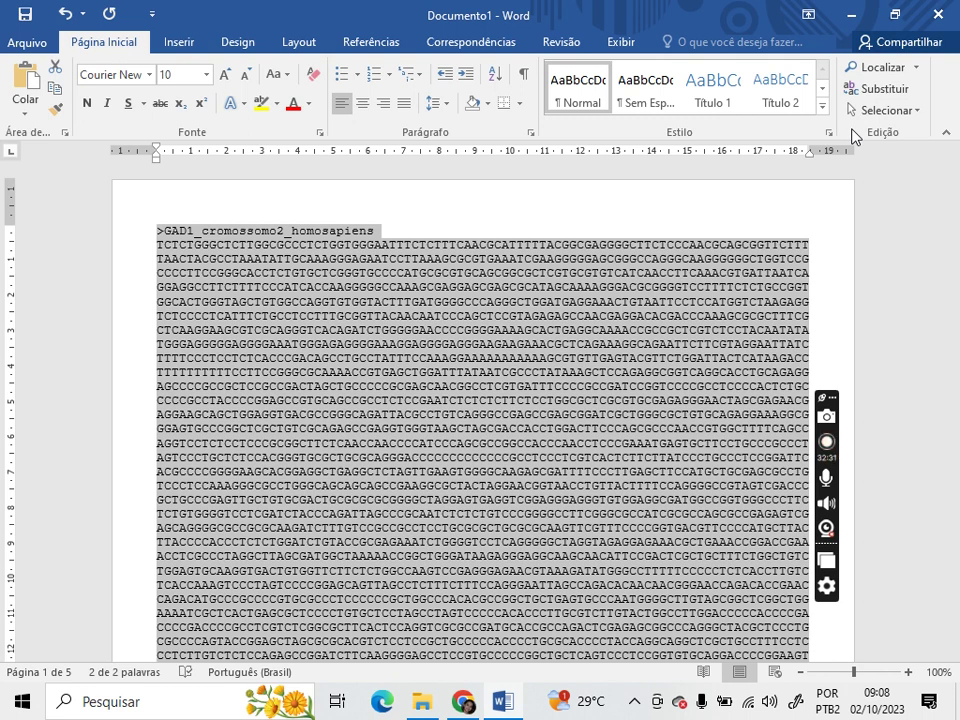
pyautogui.click(869, 92)
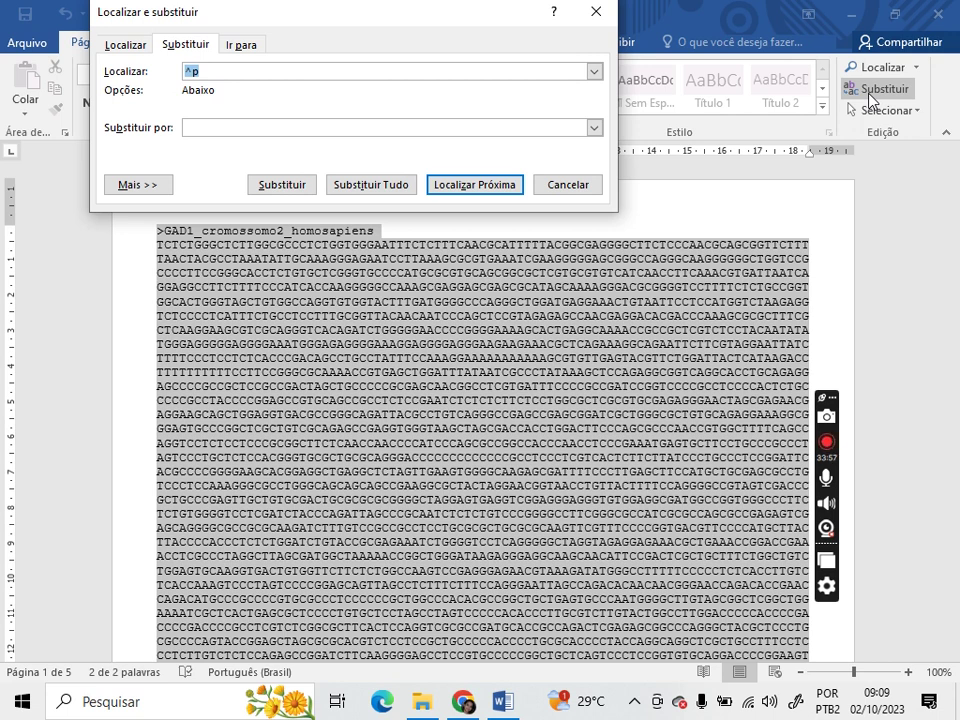
pyautogui.click(379, 127)
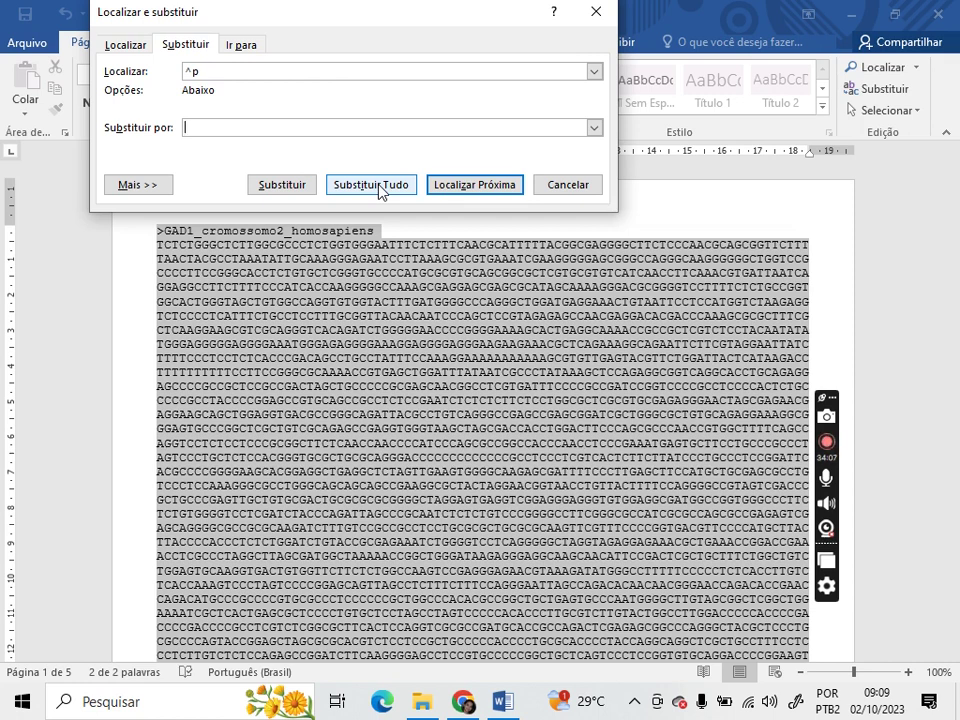
pyautogui.click(566, 185)
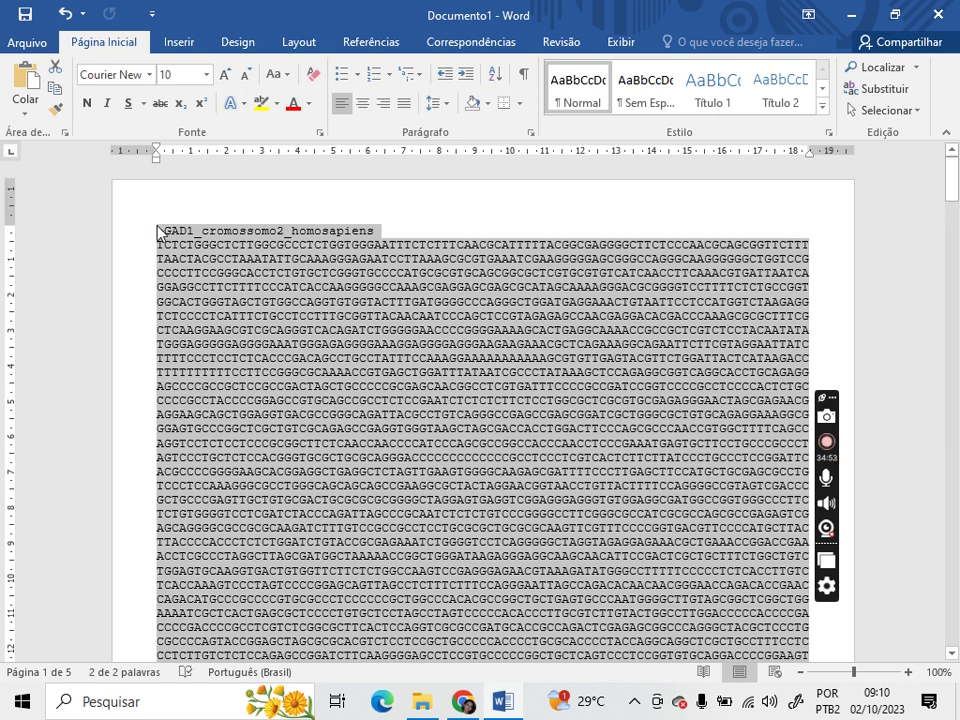
pyautogui.click(157, 230)
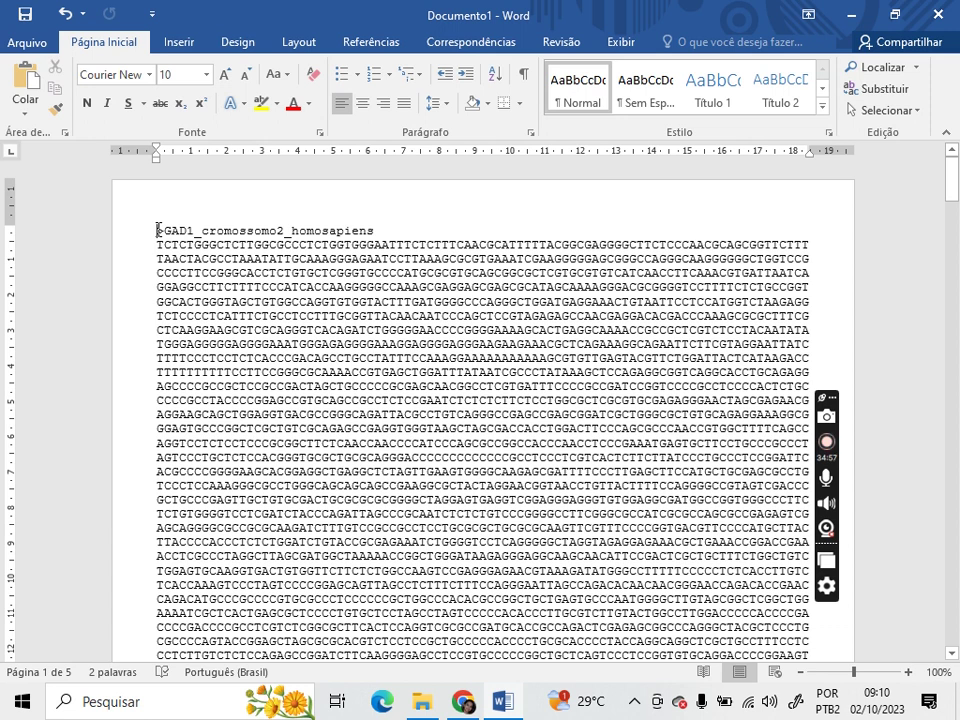
pyautogui.press('Down')
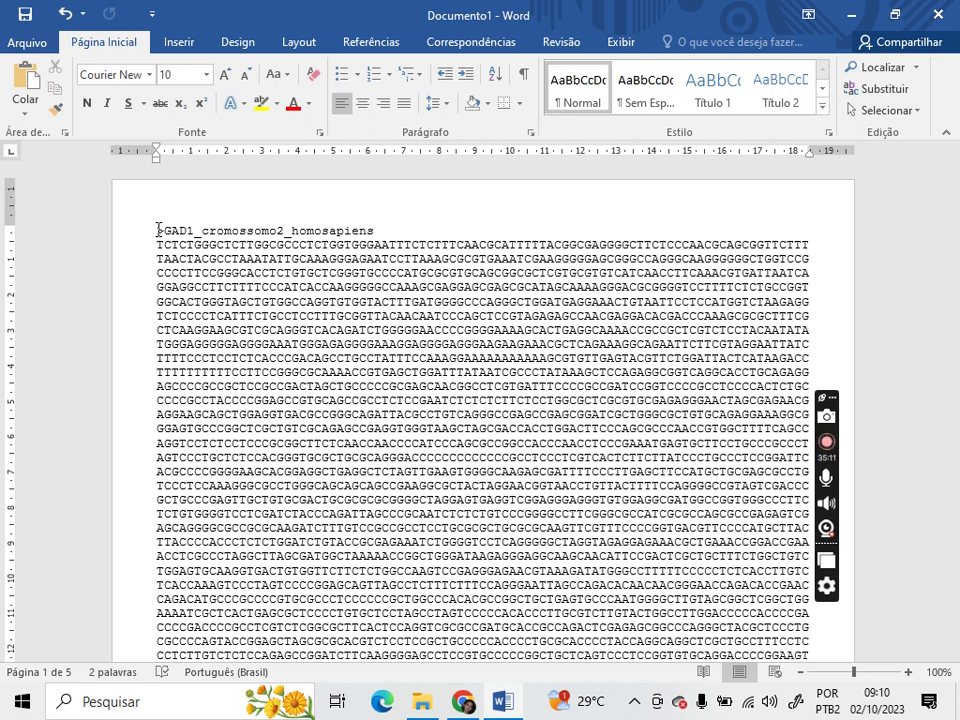
# - Select the whole document, including the FASTA header and sequence, and copy it
pyautogui.click(900, 111)
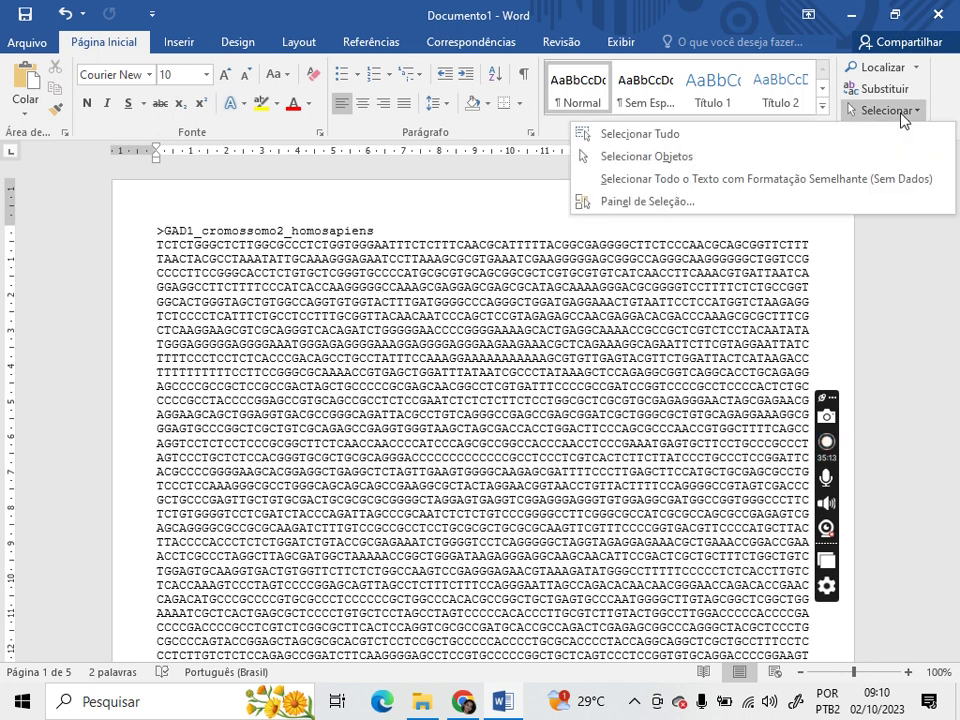
pyautogui.click(849, 134)
pyautogui.click(56, 87)
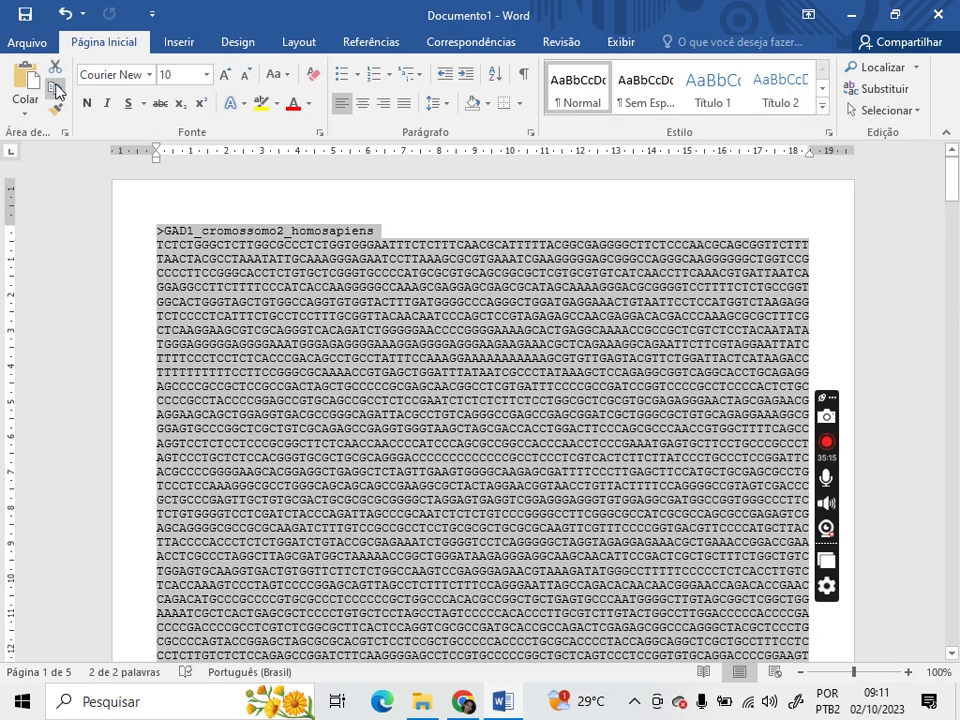
# - Switch to Chrome, open the Nucleotide BLAST form in a new tab and paste the copied FASTA sequence as the query
pyautogui.click(452, 704)
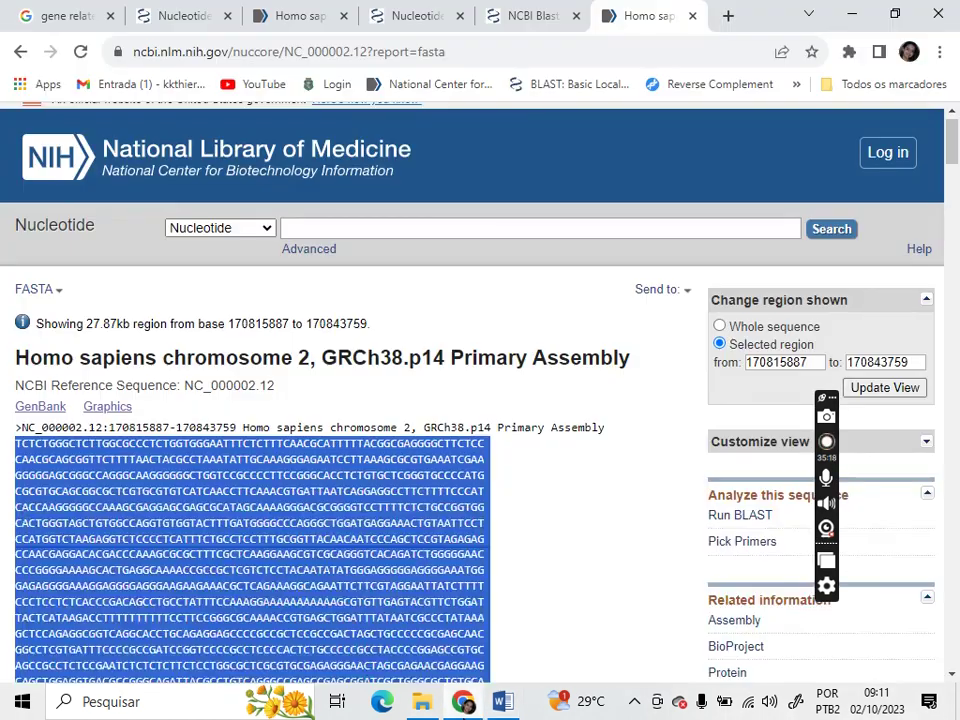
pyautogui.click(727, 15)
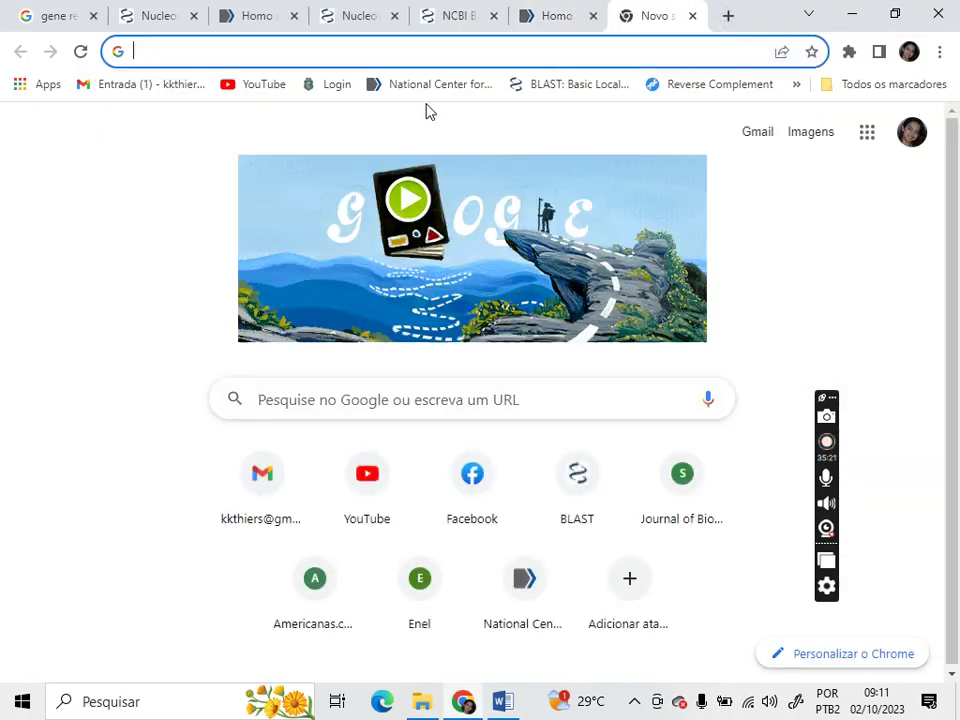
pyautogui.click(568, 88)
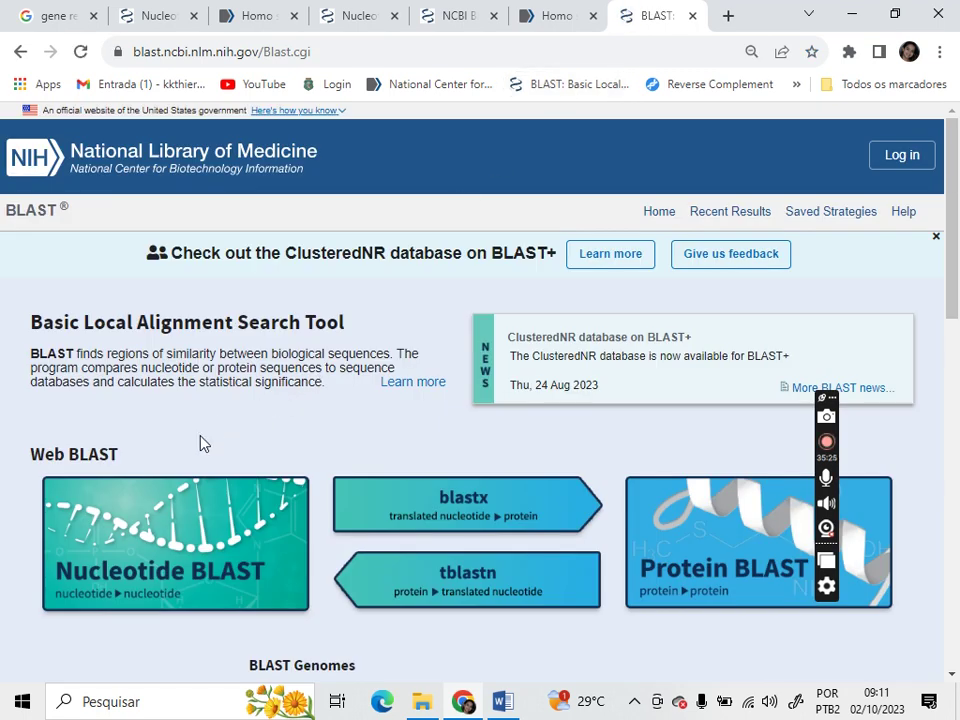
pyautogui.click(158, 562)
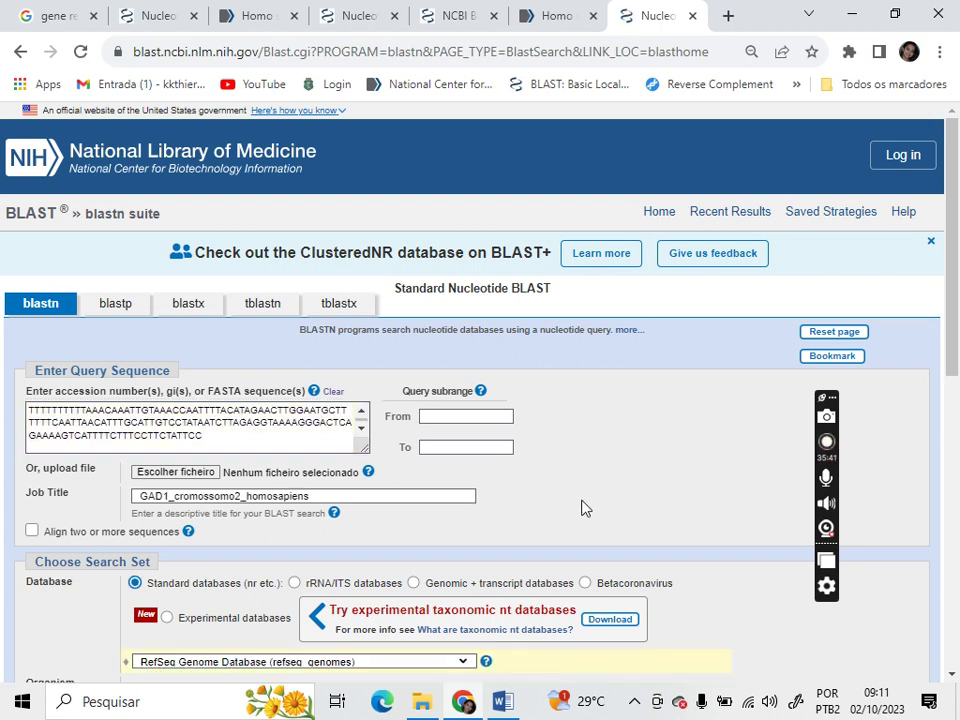
# - Review the BLAST search settings and remove the blank line at the end of the query sequence
pyautogui.scroll(-5, 585, 508)
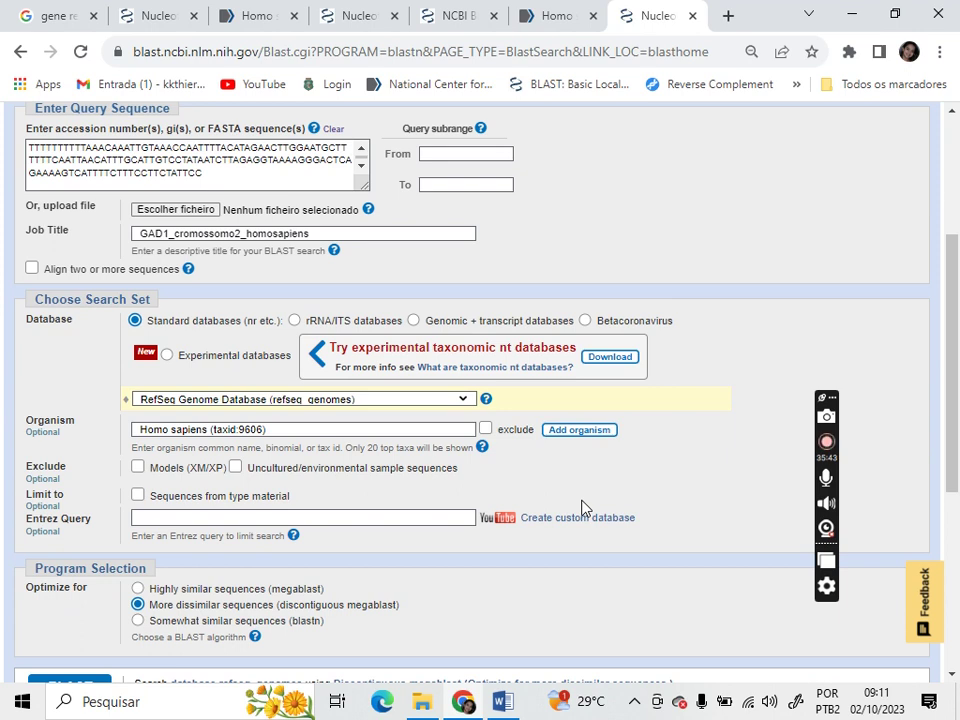
pyautogui.scroll(1, 585, 508)
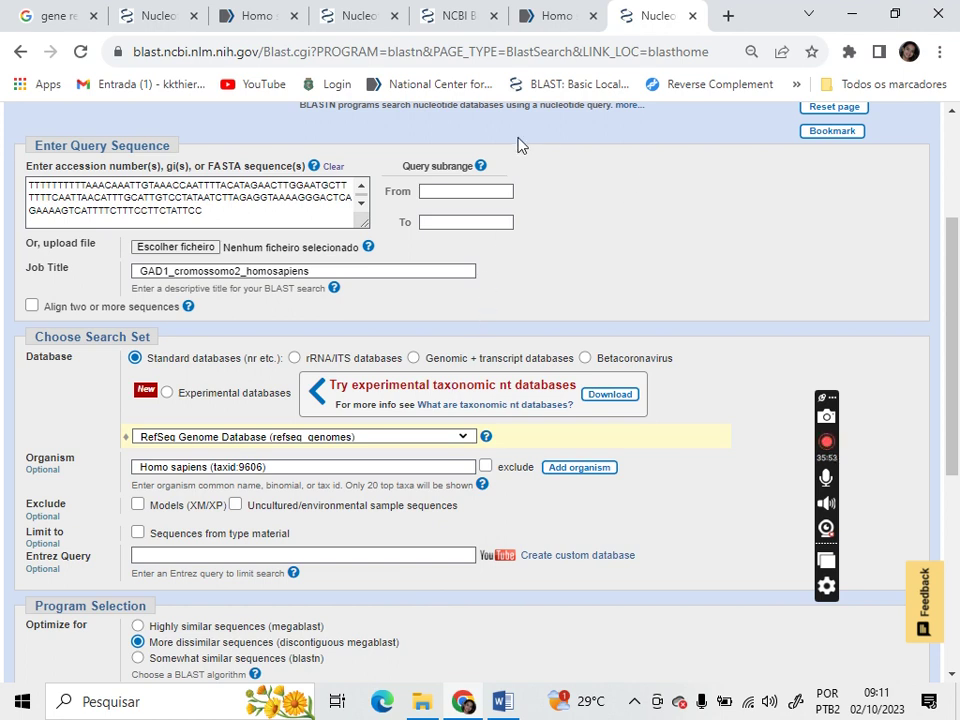
pyautogui.click(226, 217)
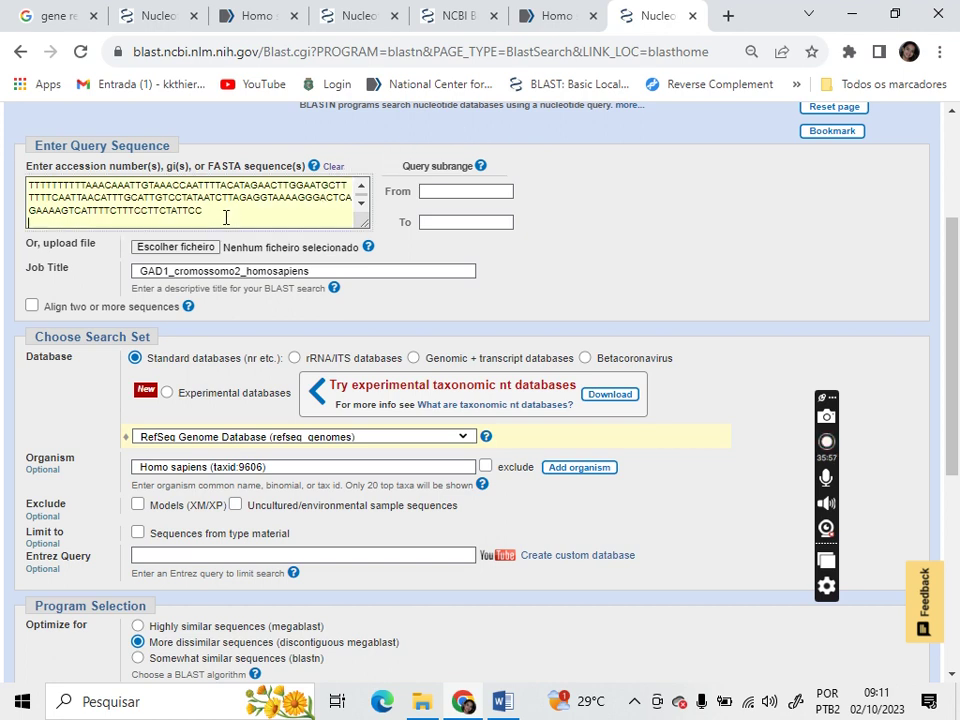
pyautogui.scroll(1, 226, 217)
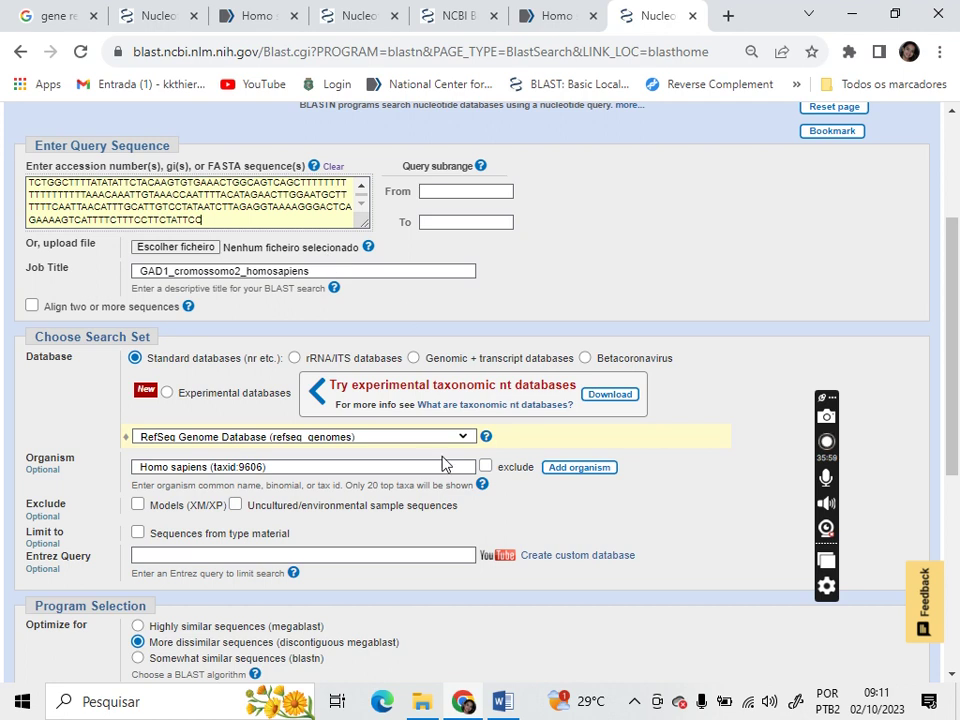
# - Set the database to Reference RNA sequences (refseq_rna) and the organism to Homo sapiens (taxid:9606), and run the BLAST search
pyautogui.click(464, 437)
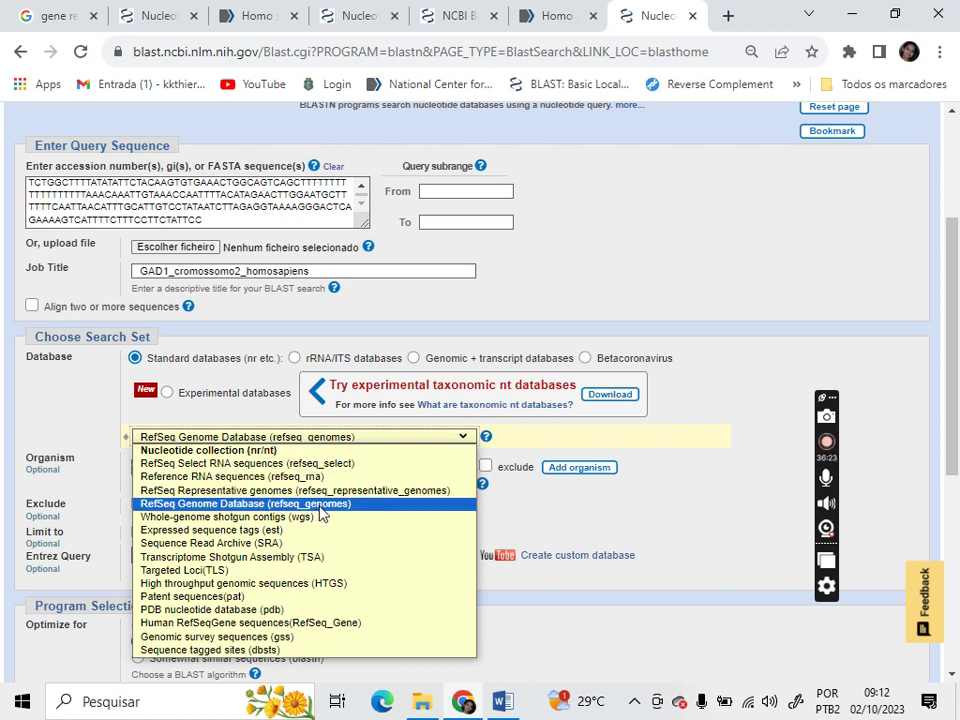
pyautogui.click(242, 484)
pyautogui.click(255, 465)
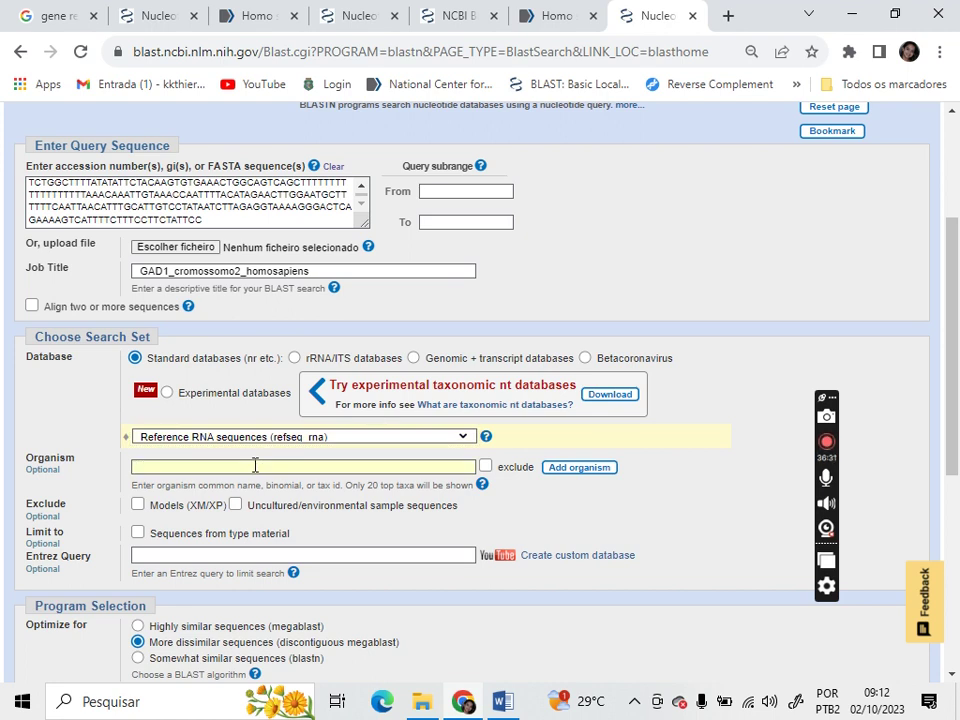
pyautogui.write('homo sapi')
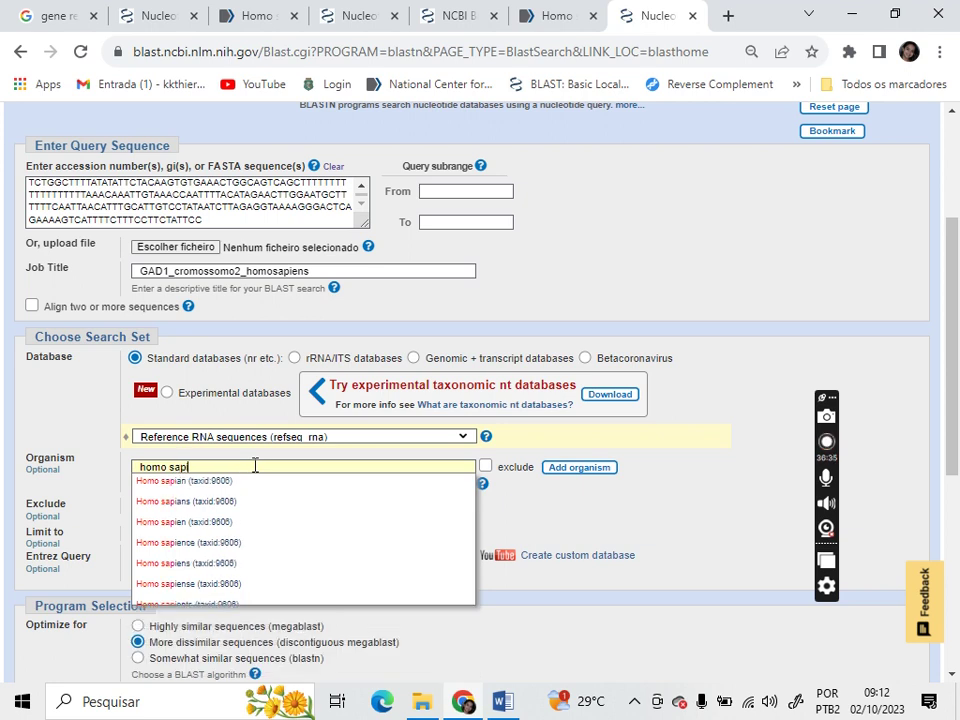
pyautogui.write('ens')
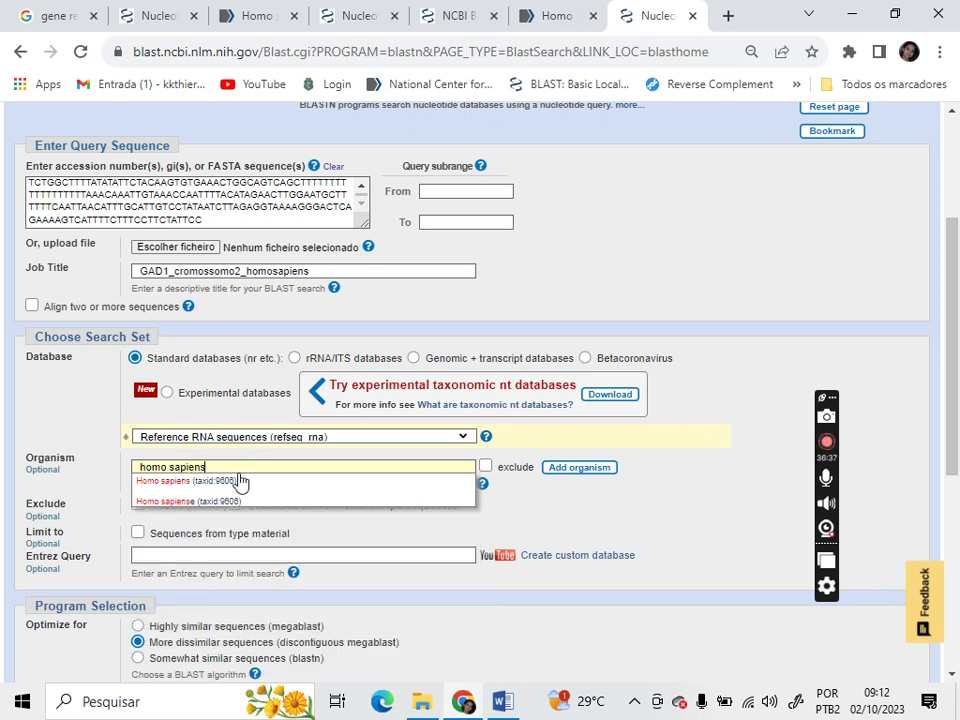
pyautogui.click(205, 486)
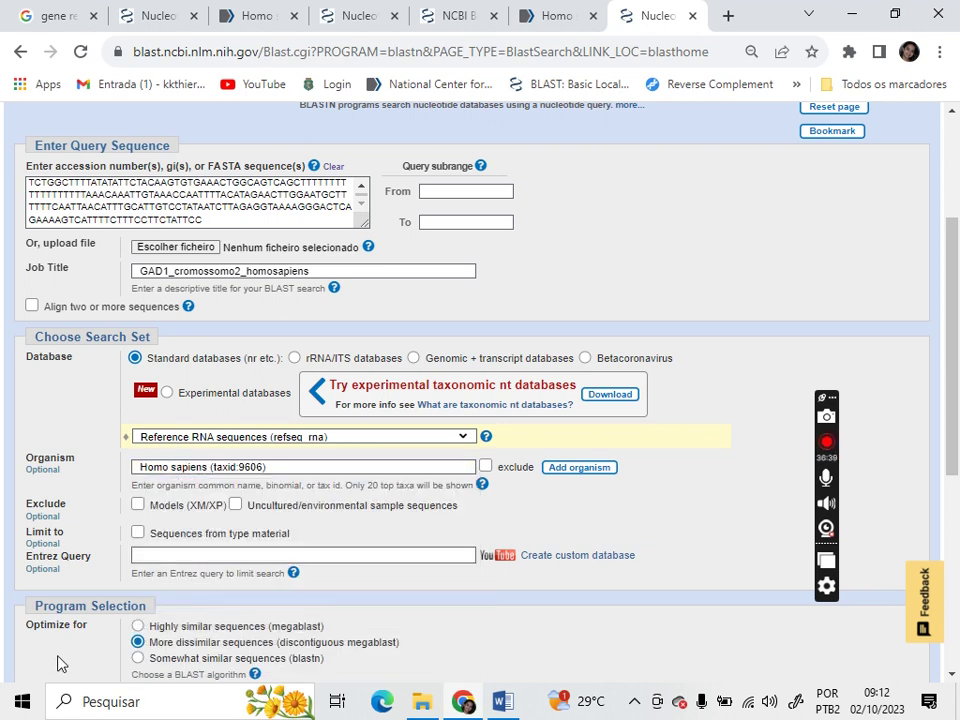
pyautogui.scroll(-3, 57, 662)
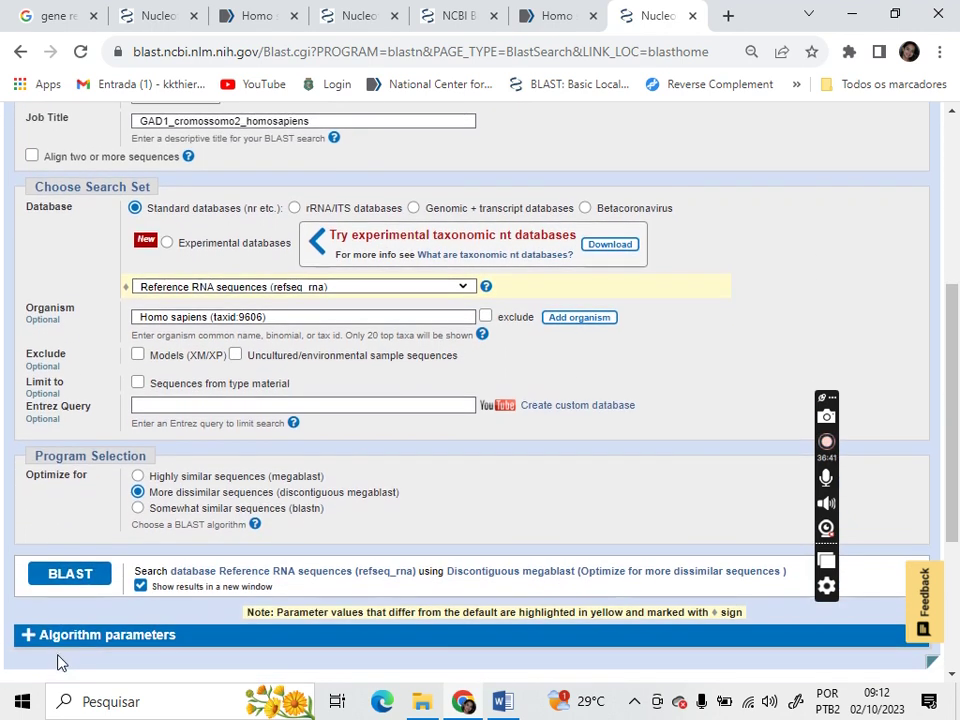
pyautogui.click(70, 575)
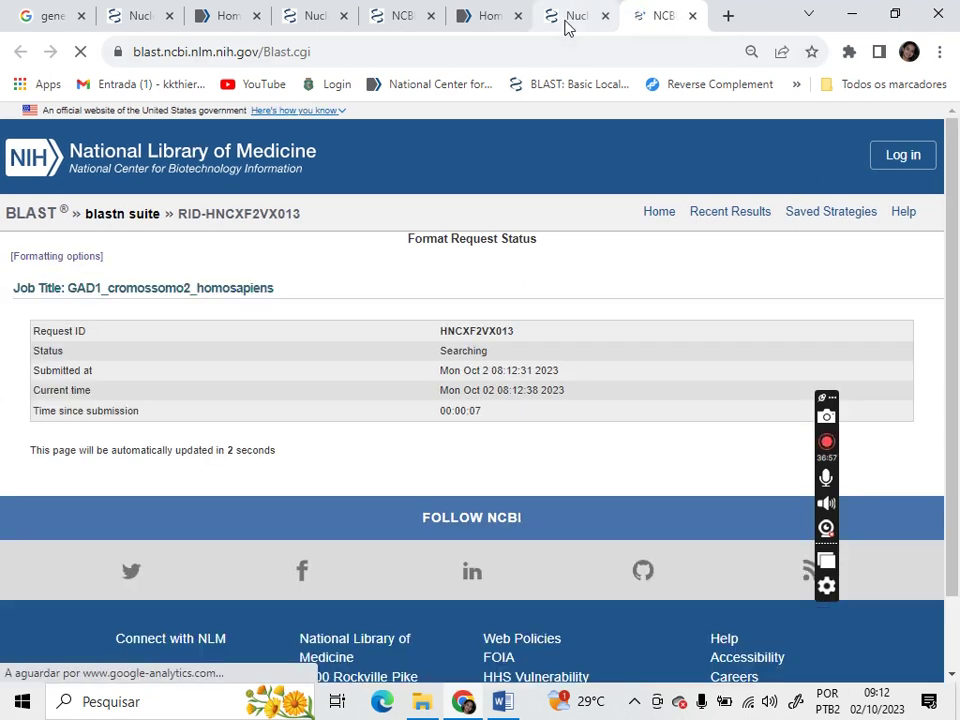
# - Check the submitted search's database and algorithm settings on the form, and examine the request status of the running BLAST job
pyautogui.click(566, 20)
pyautogui.click(418, 287)
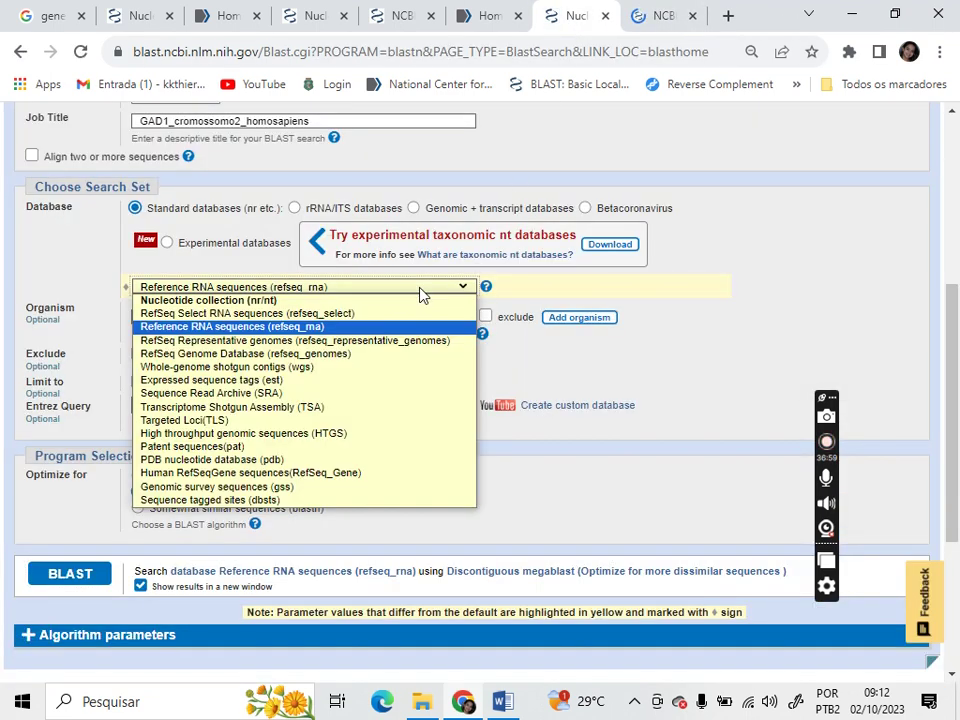
pyautogui.click(325, 332)
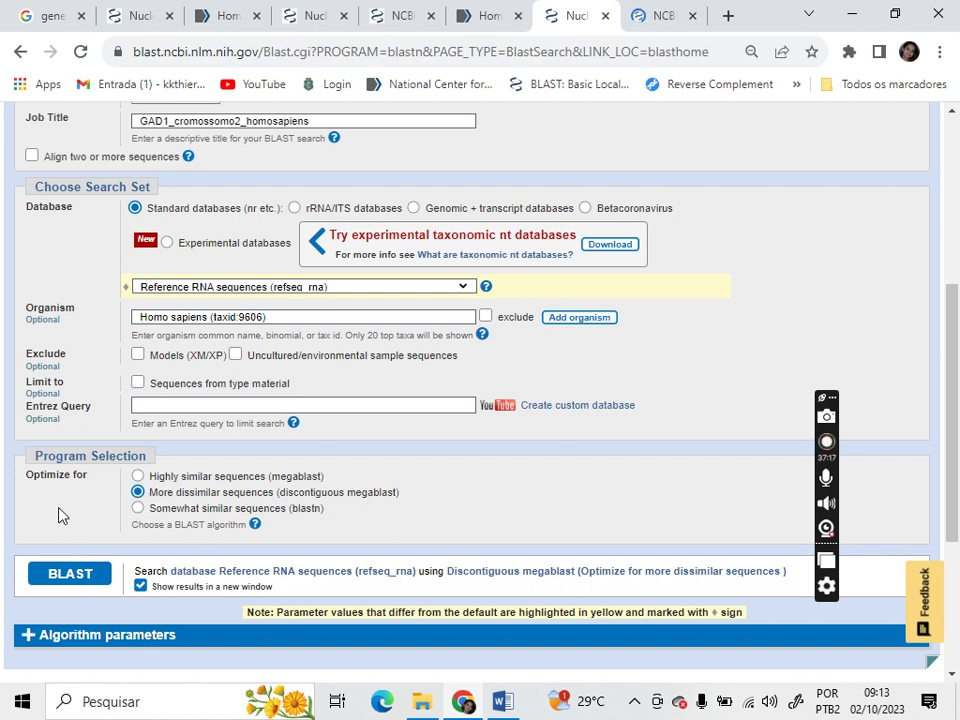
pyautogui.click(660, 14)
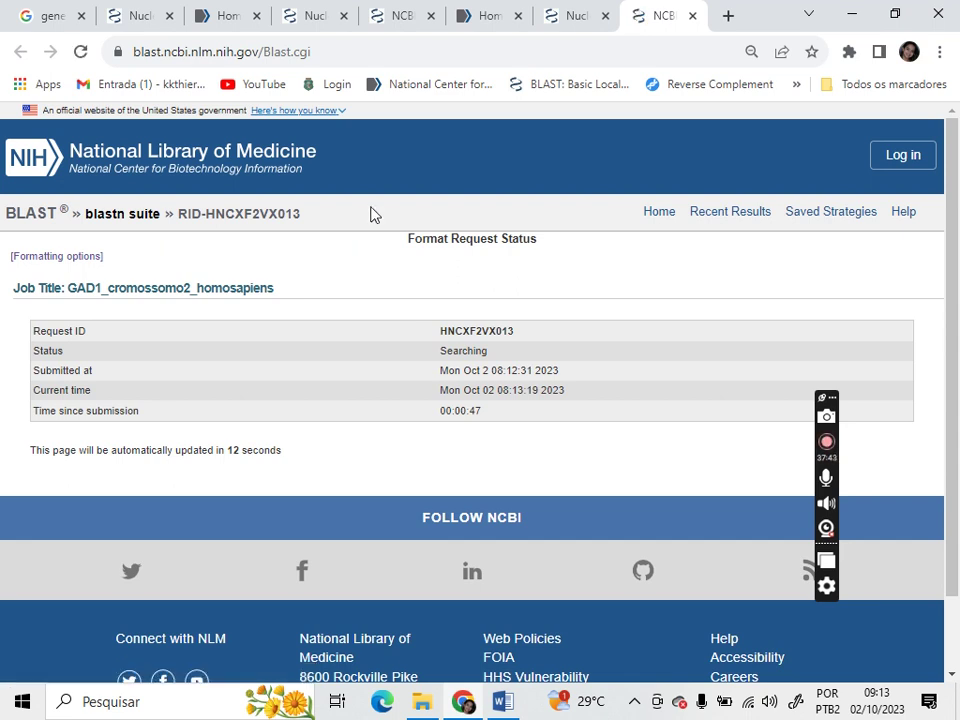
pyautogui.click(575, 20)
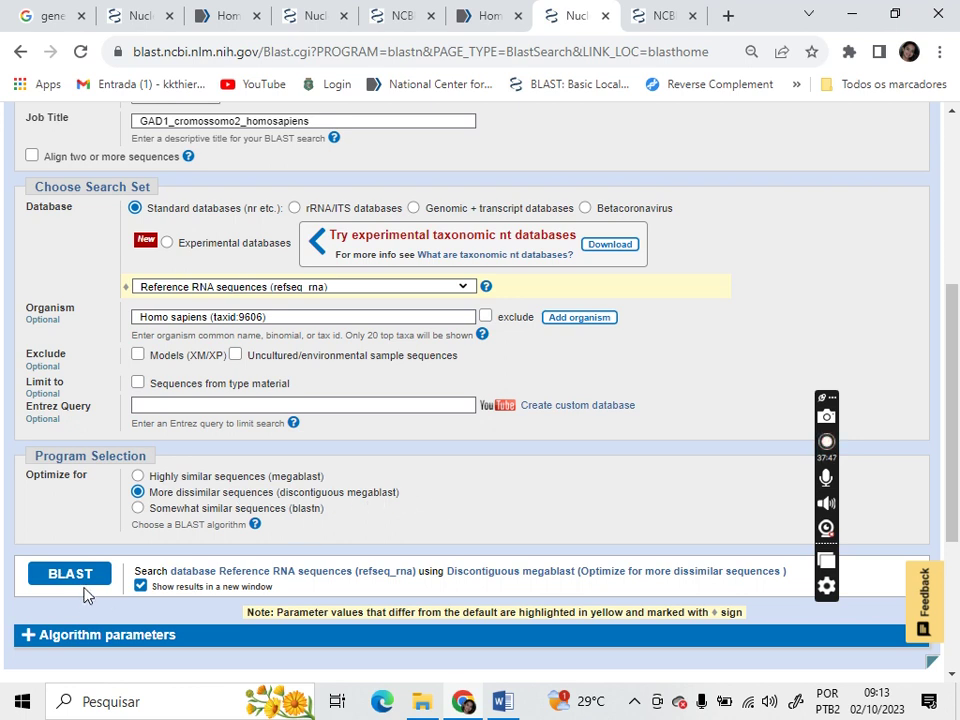
pyautogui.click(662, 16)
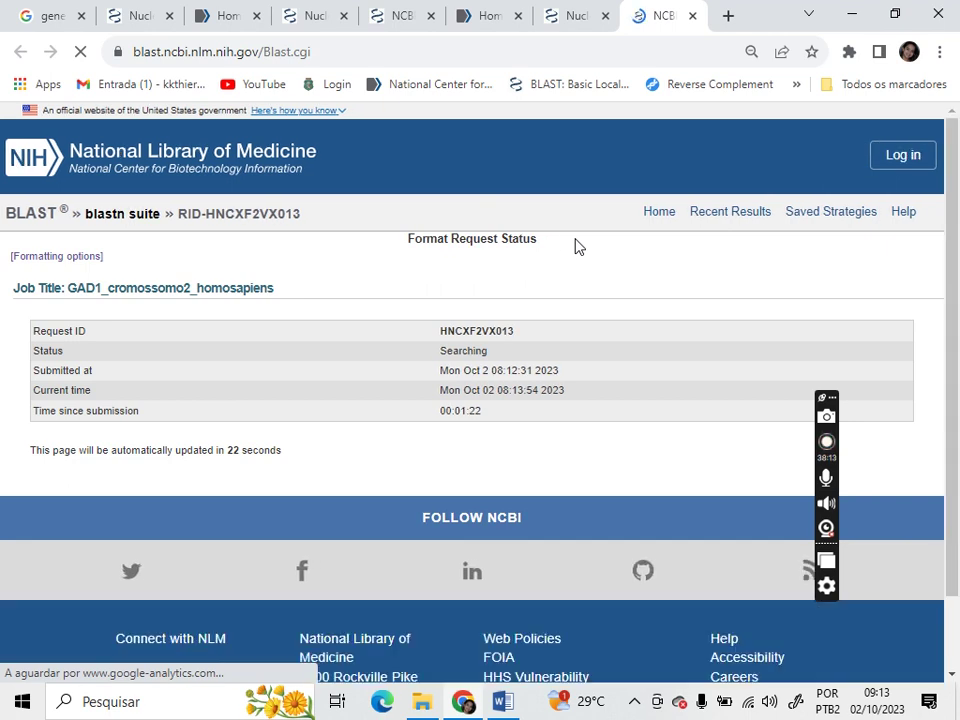
# - Look through the earlier BLAST tabs and close the old search form with the job title GAD1_cromossomo3
pyautogui.click(393, 30)
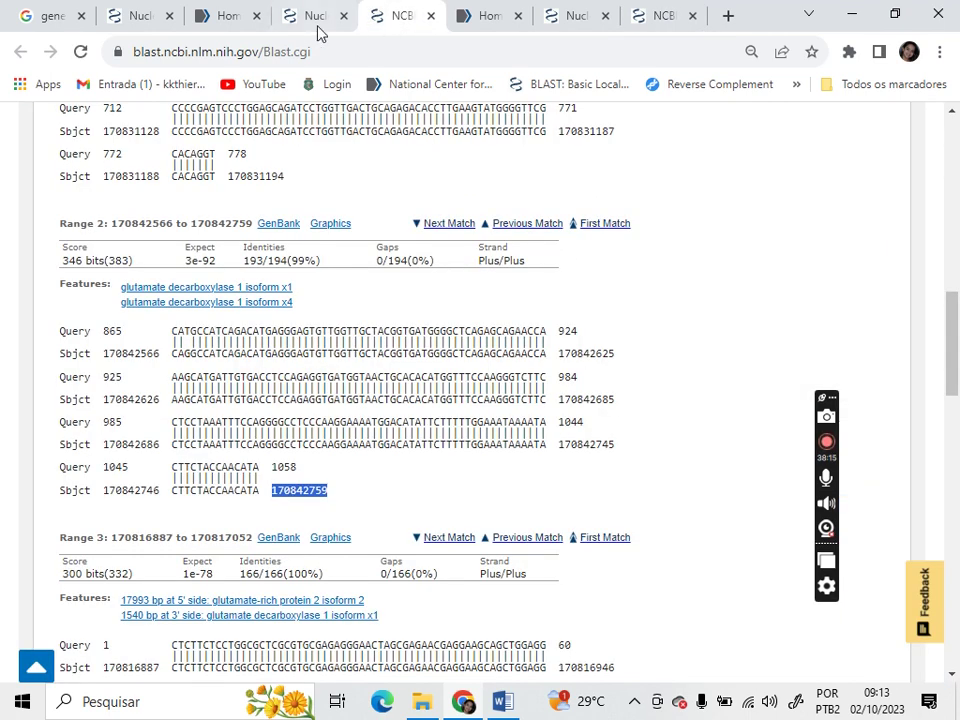
pyautogui.click(955, 133)
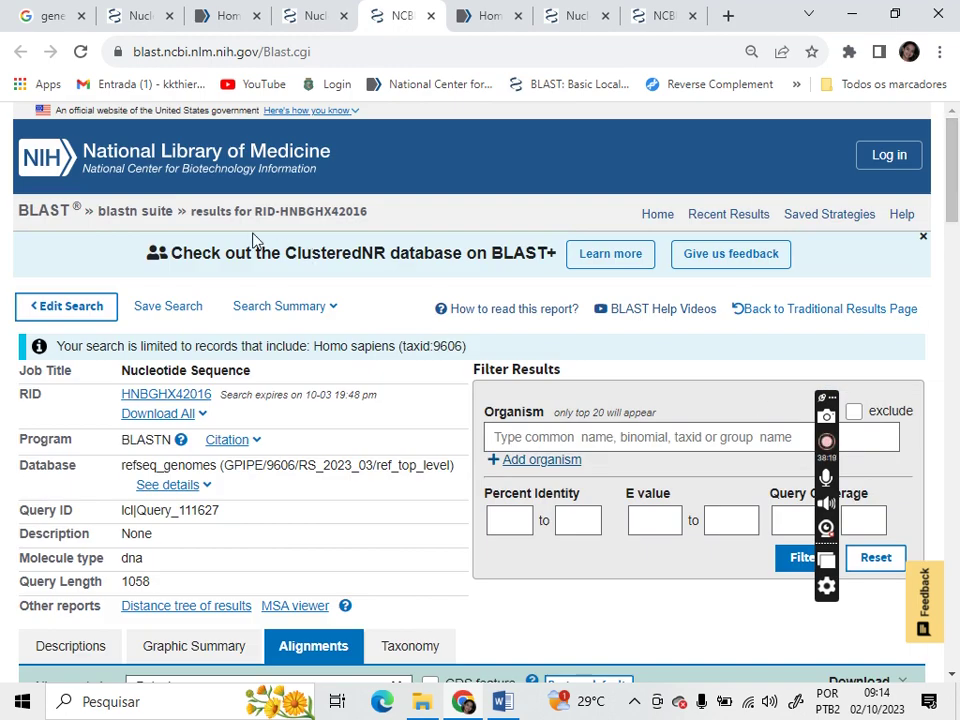
pyautogui.click(313, 17)
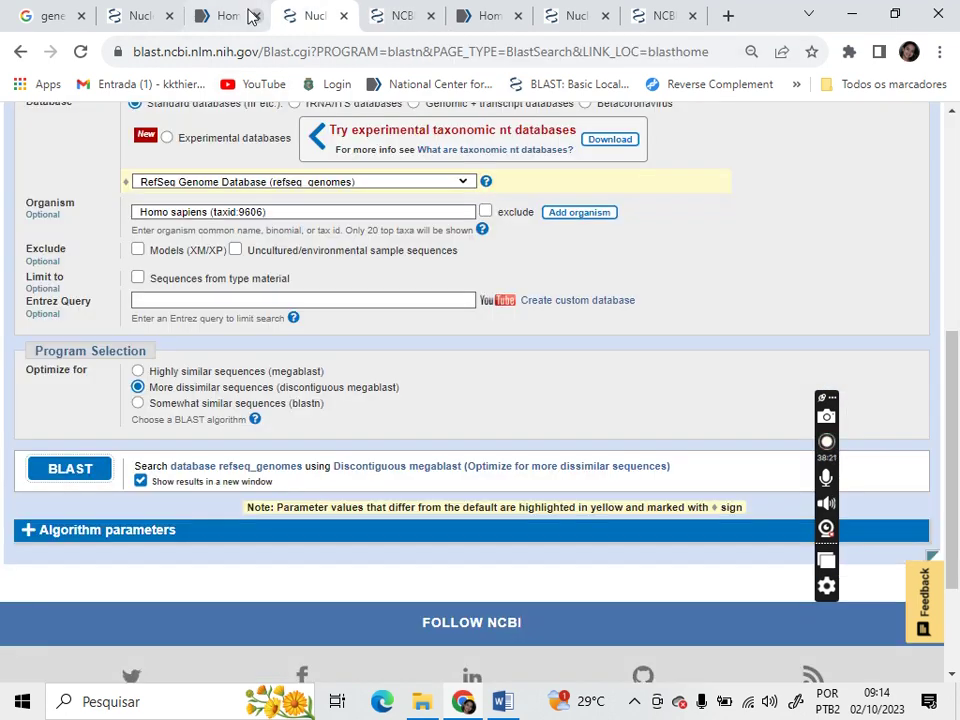
pyautogui.click(205, 16)
pyautogui.click(143, 16)
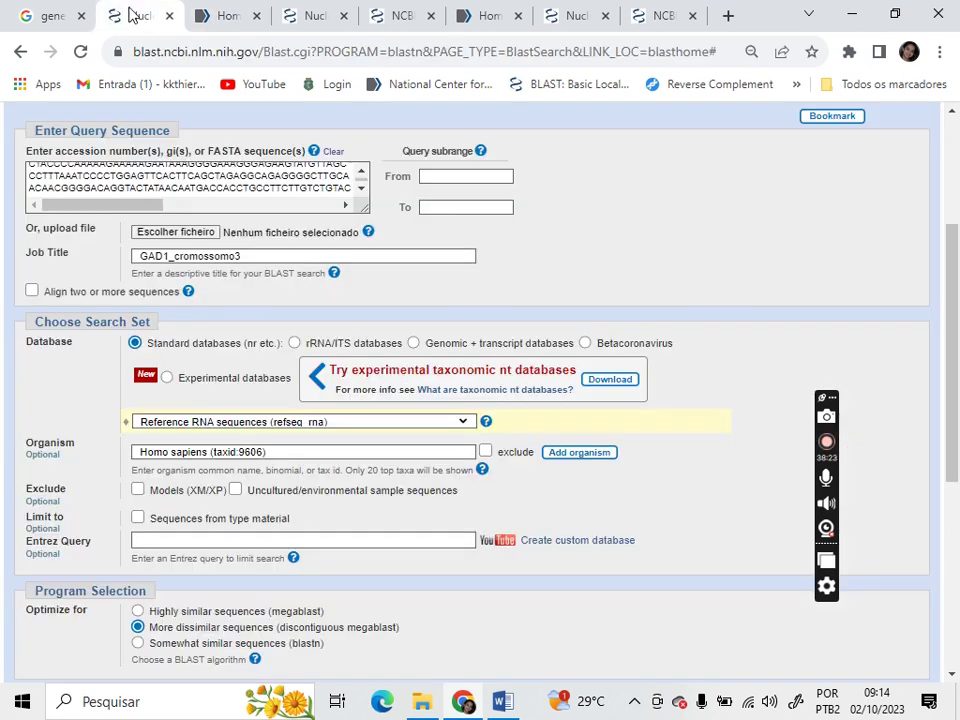
pyautogui.click(574, 16)
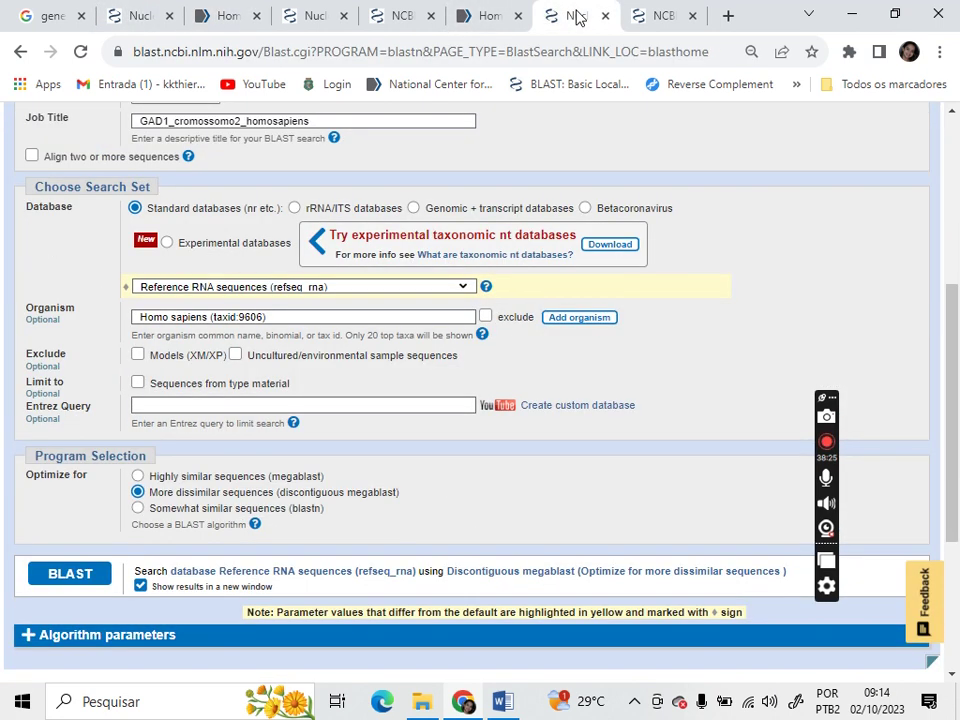
pyautogui.click(170, 18)
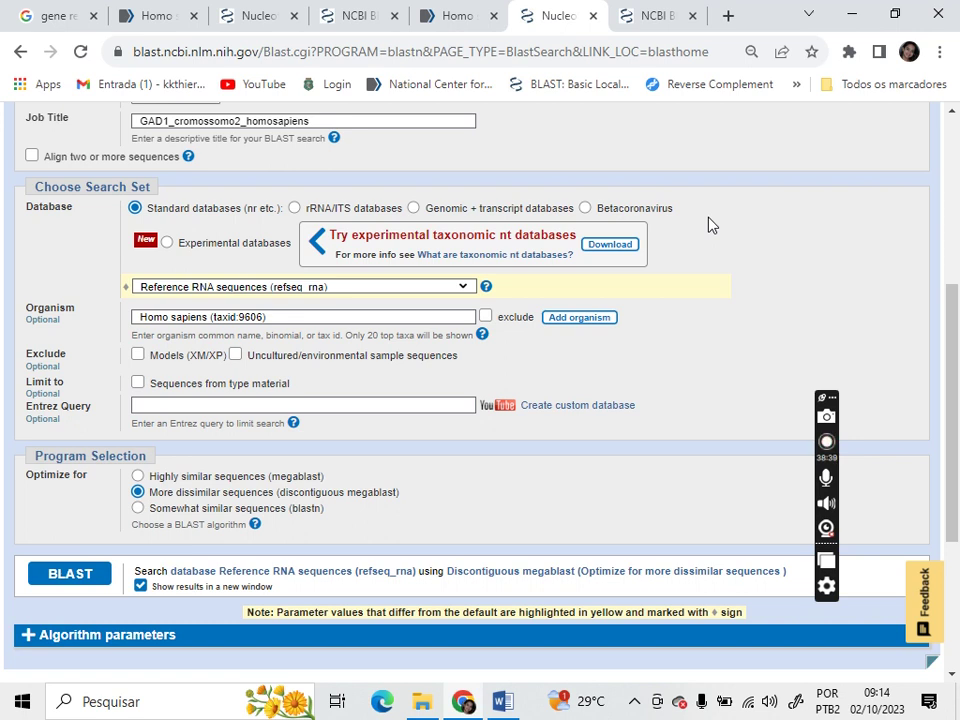
# - Check the request status of the GAD1_cromossomo2_homosapiens BLAST job against its search form until the results page loads
pyautogui.click(646, 20)
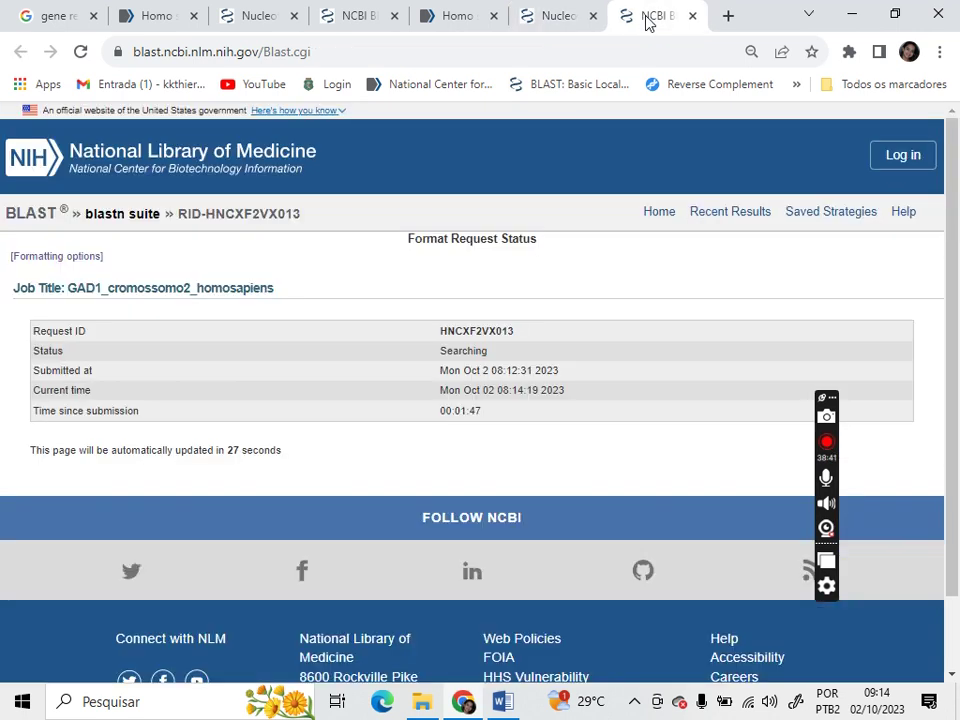
pyautogui.click(547, 17)
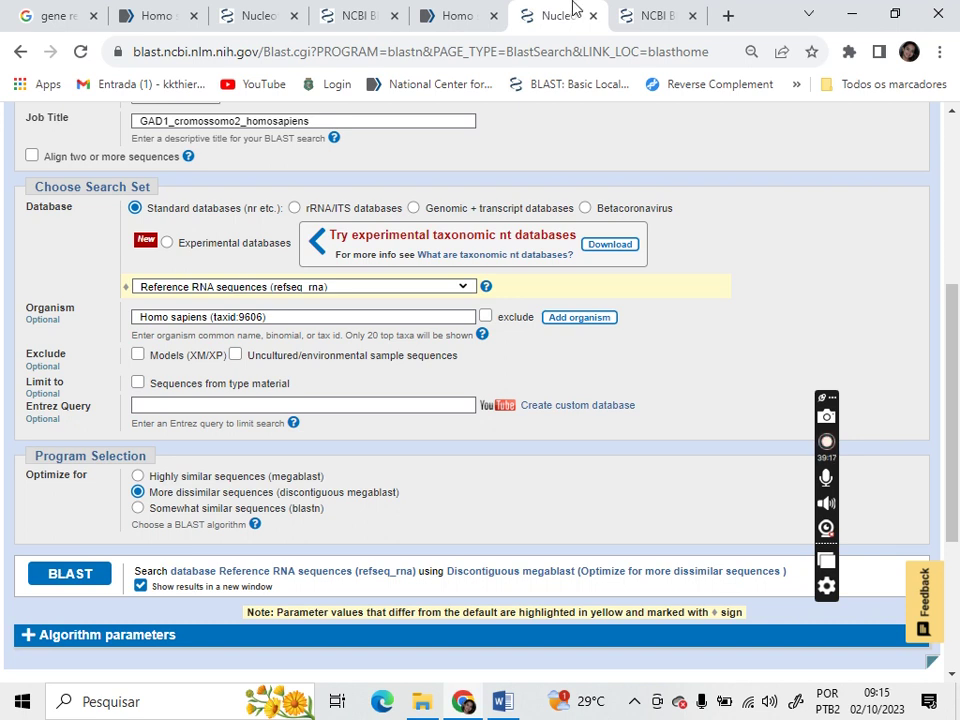
pyautogui.click(649, 13)
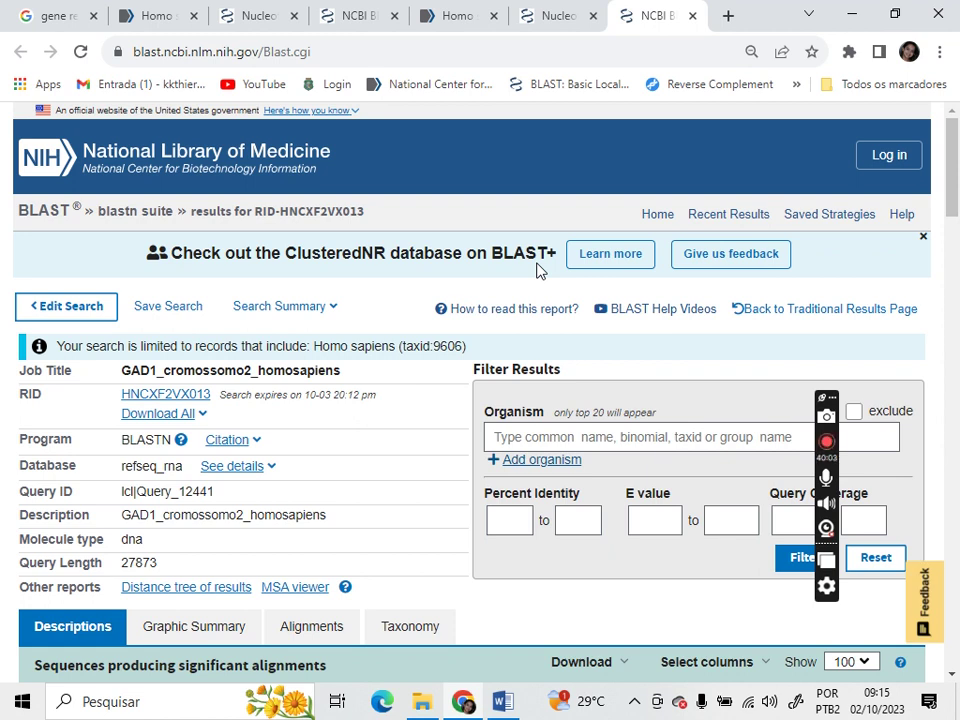
# - Open the BLAST home page in a new browser tab and bring up the list of recent results
pyautogui.click(728, 15)
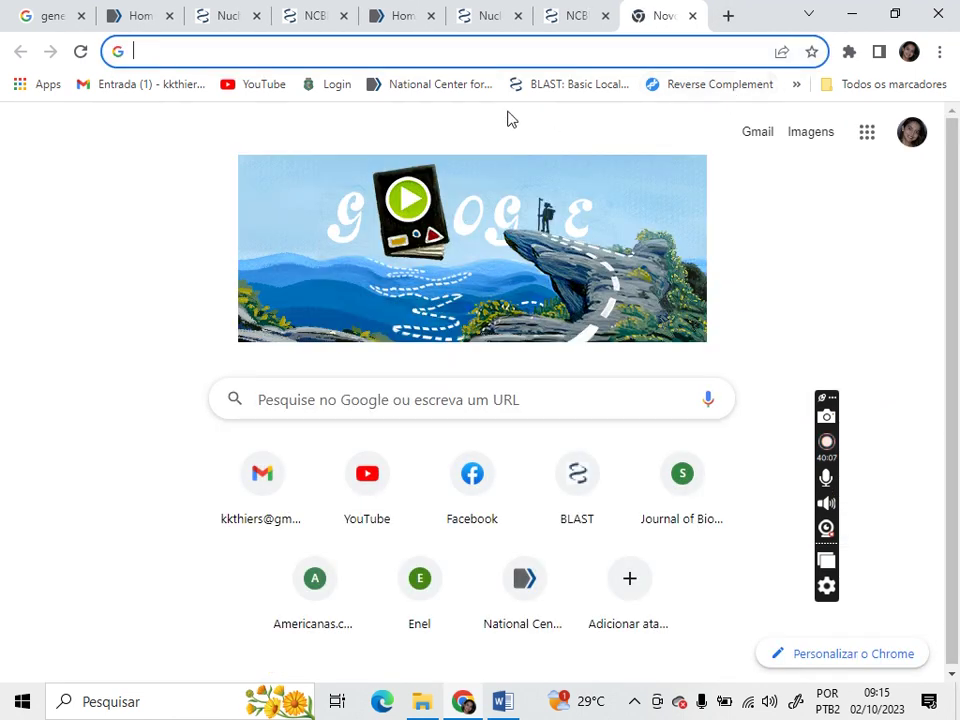
pyautogui.click(585, 83)
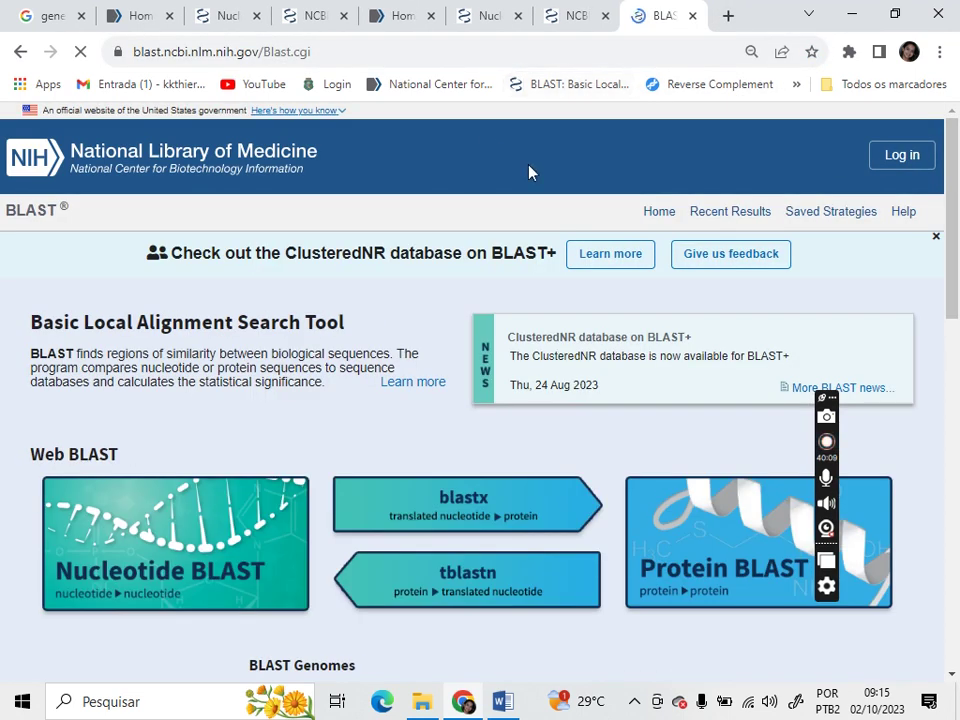
pyautogui.click(718, 215)
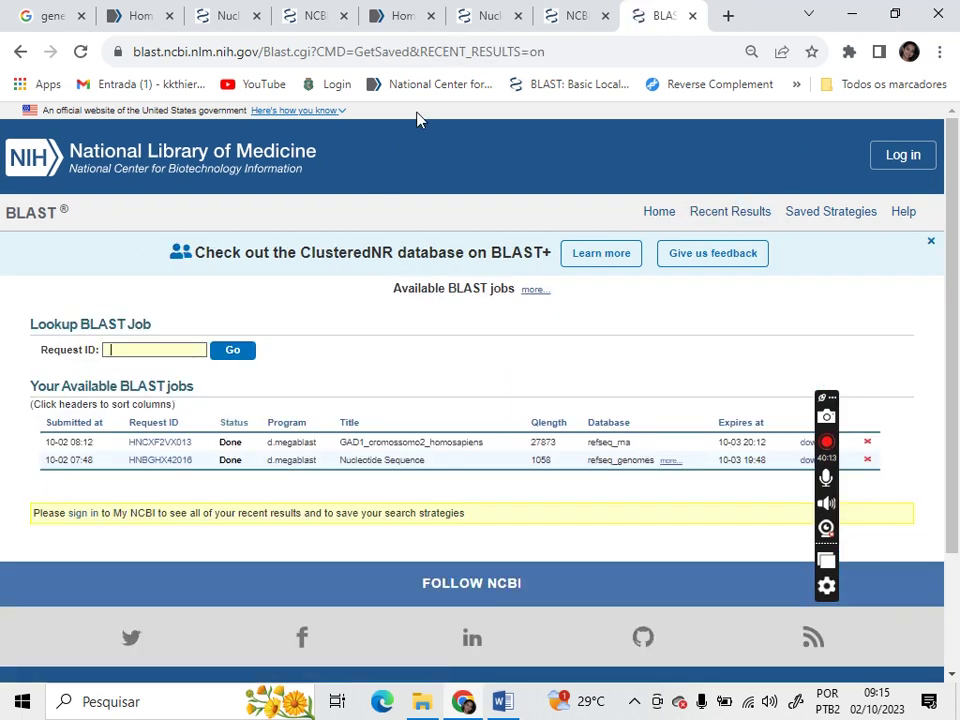
# - Compare the GAD1_cromossomo2_homosapiens results page with its entry in the list of available BLAST jobs, including request ID and expiry
pyautogui.click(583, 20)
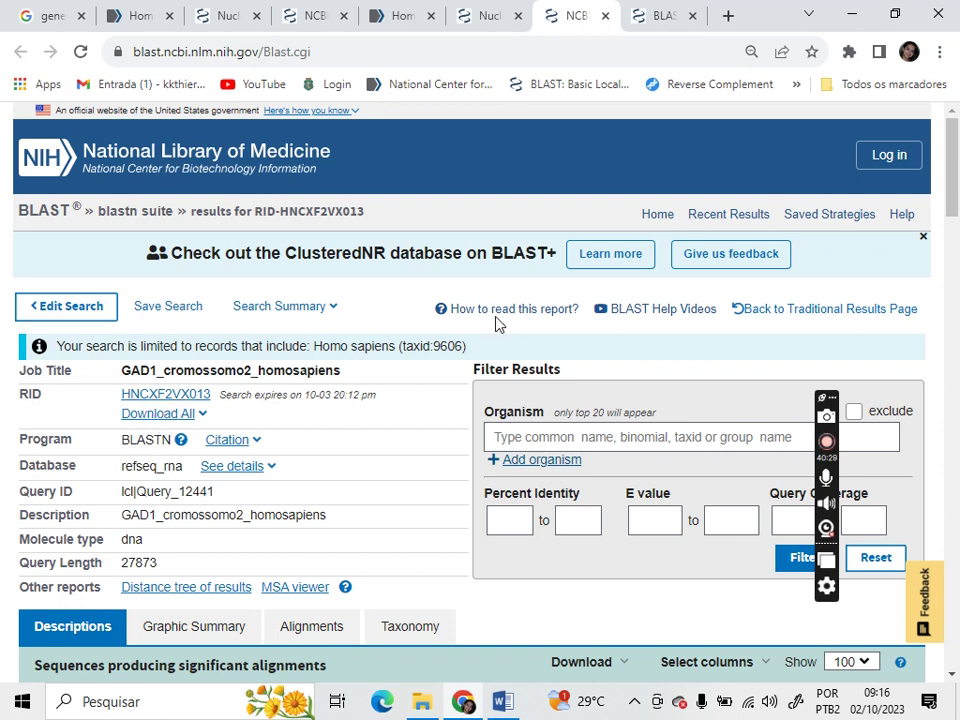
pyautogui.click(658, 17)
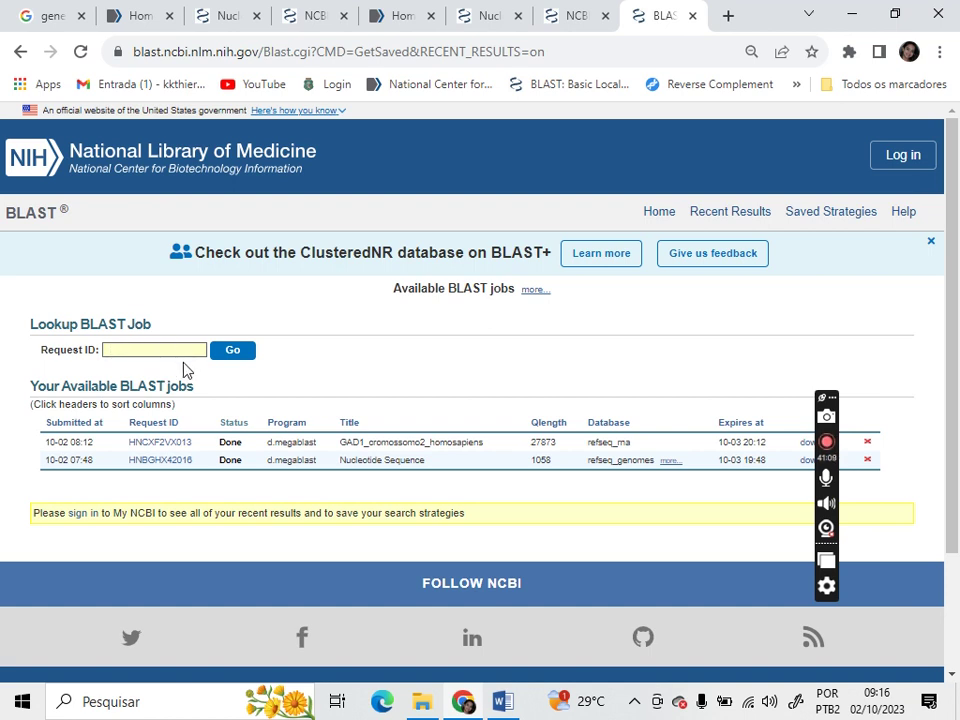
pyautogui.click(576, 16)
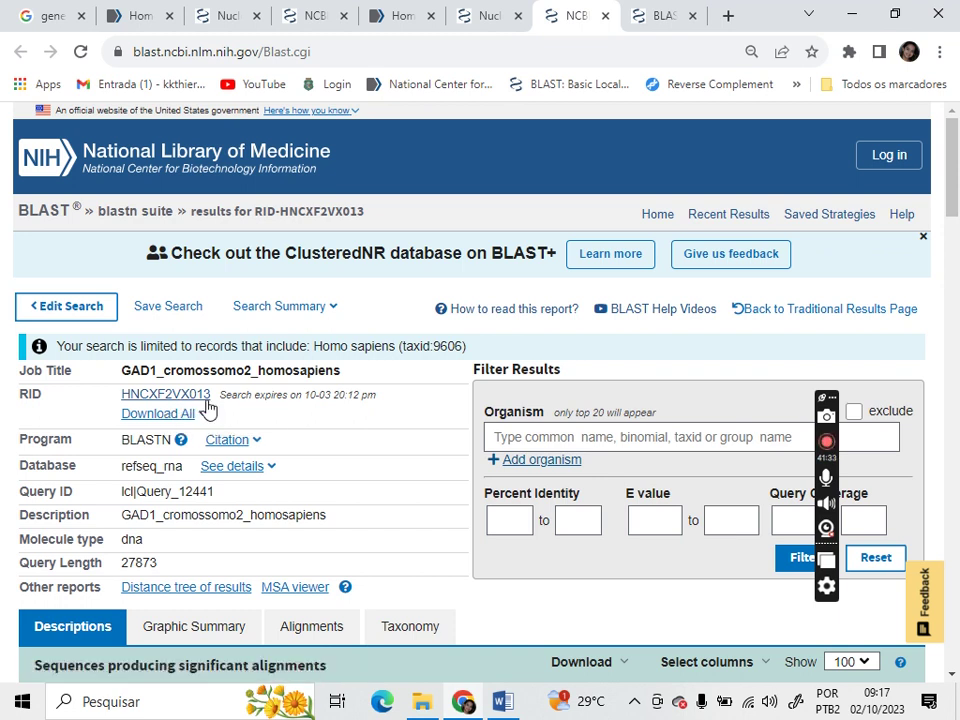
pyautogui.click(658, 22)
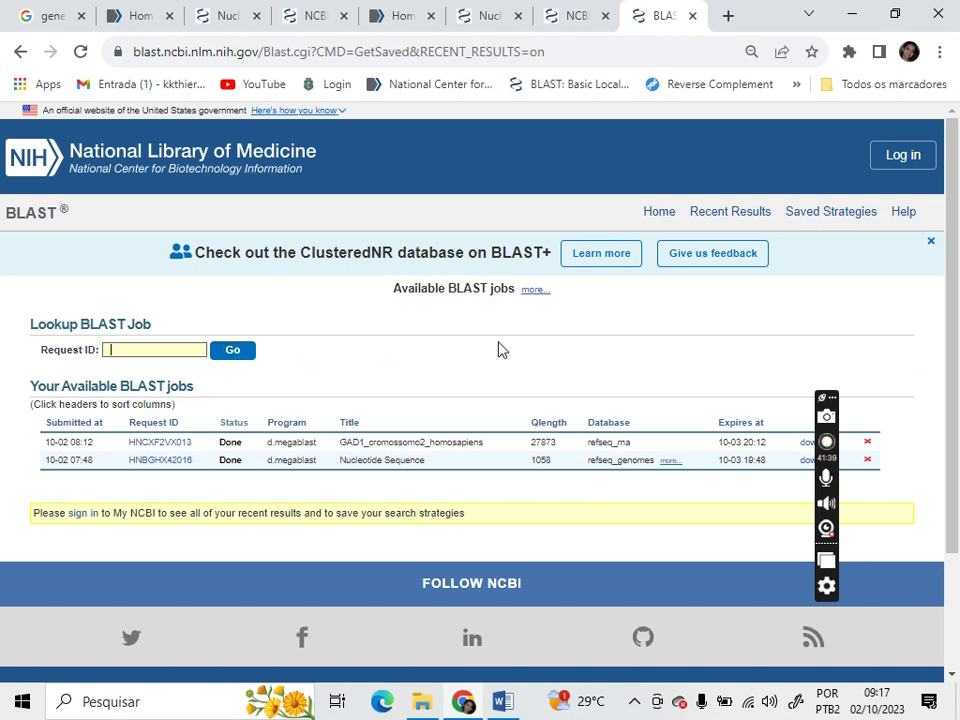
pyautogui.click(577, 13)
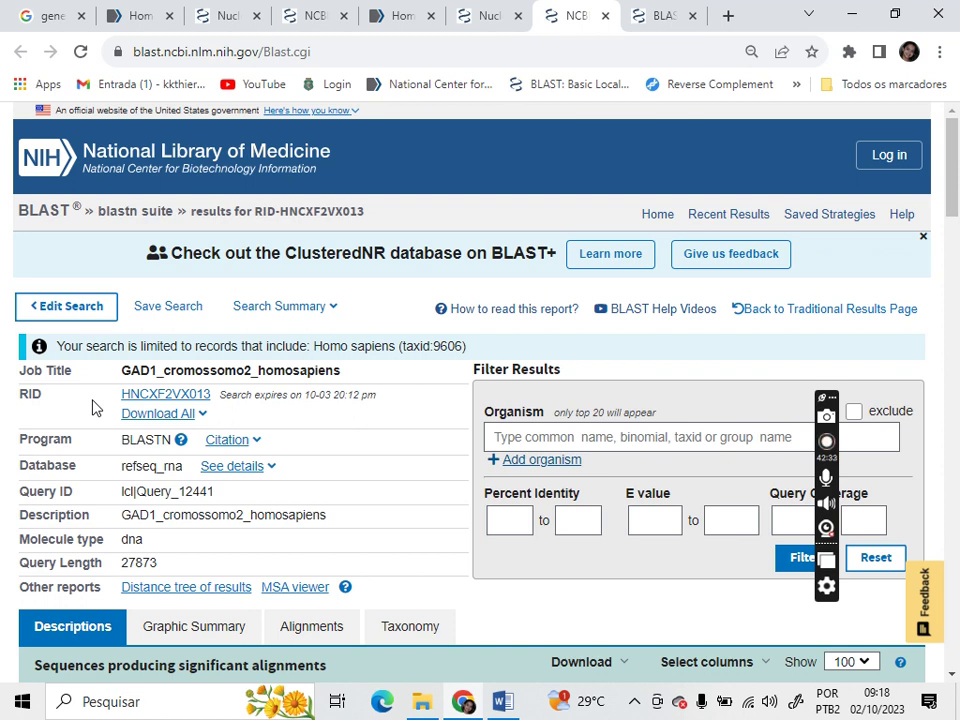
pyautogui.click(655, 17)
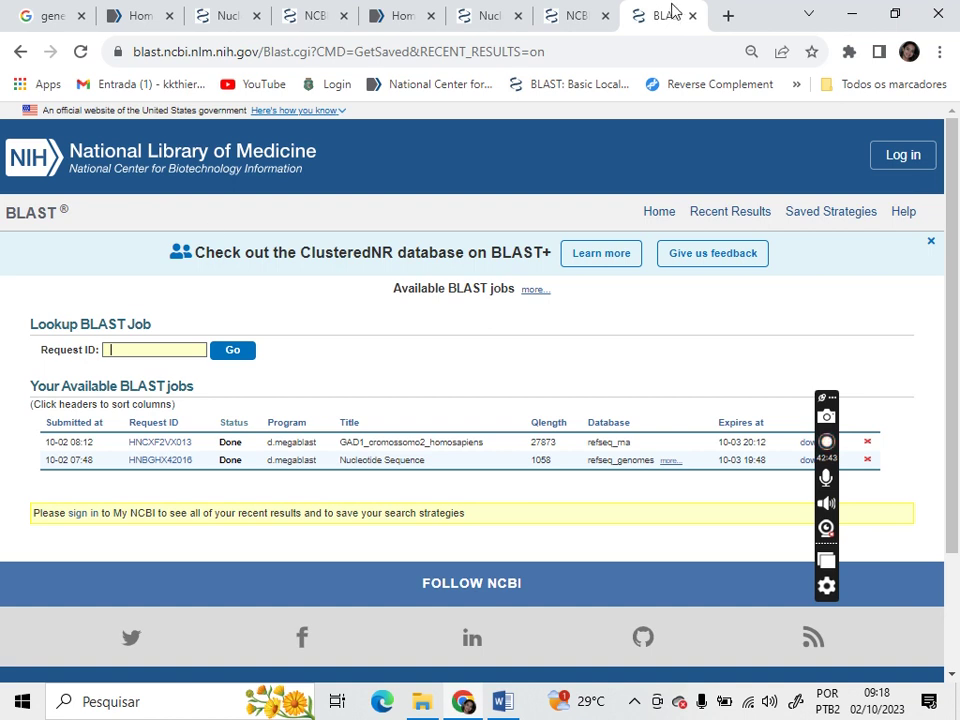
pyautogui.click(570, 17)
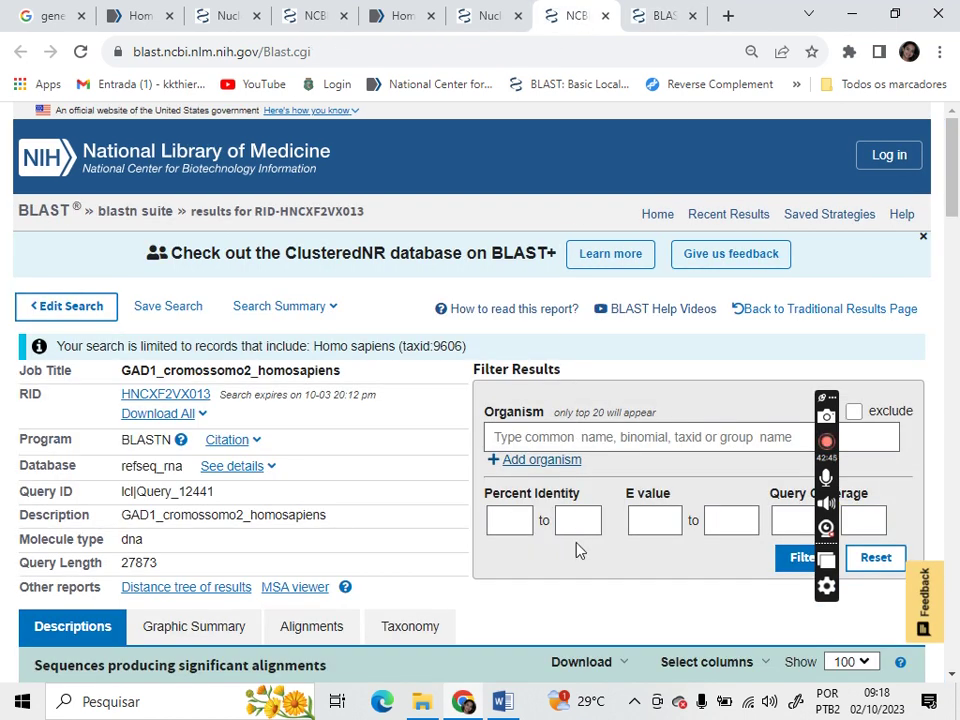
# - Review the descriptions table of sequences producing significant alignments for the GAD1 transcript variants
pyautogui.scroll(-2, 586, 614)
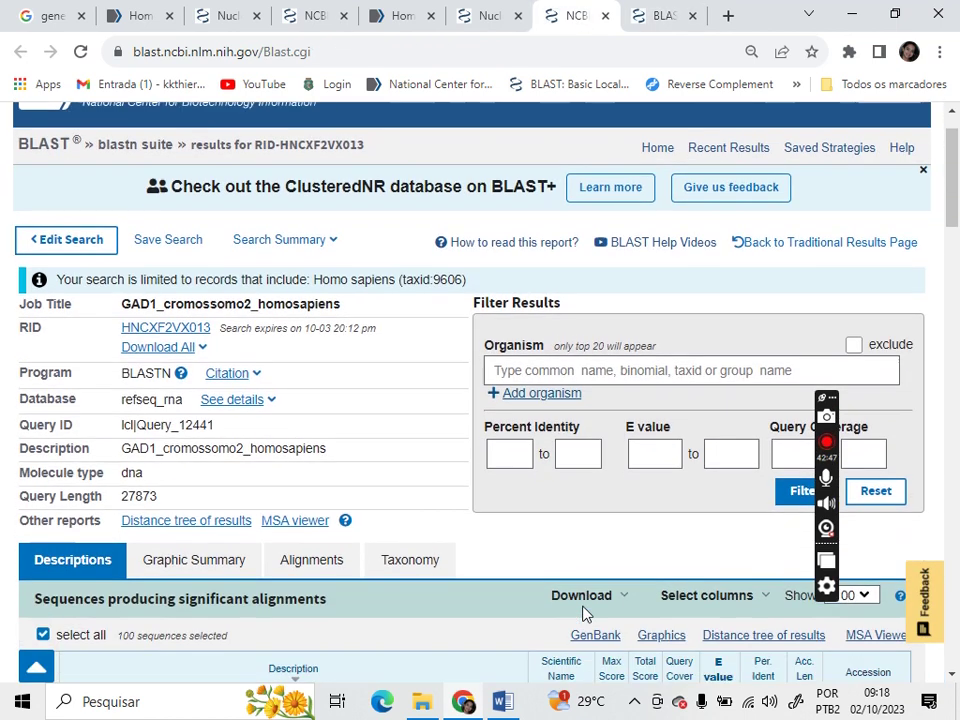
pyautogui.scroll(-3, 586, 614)
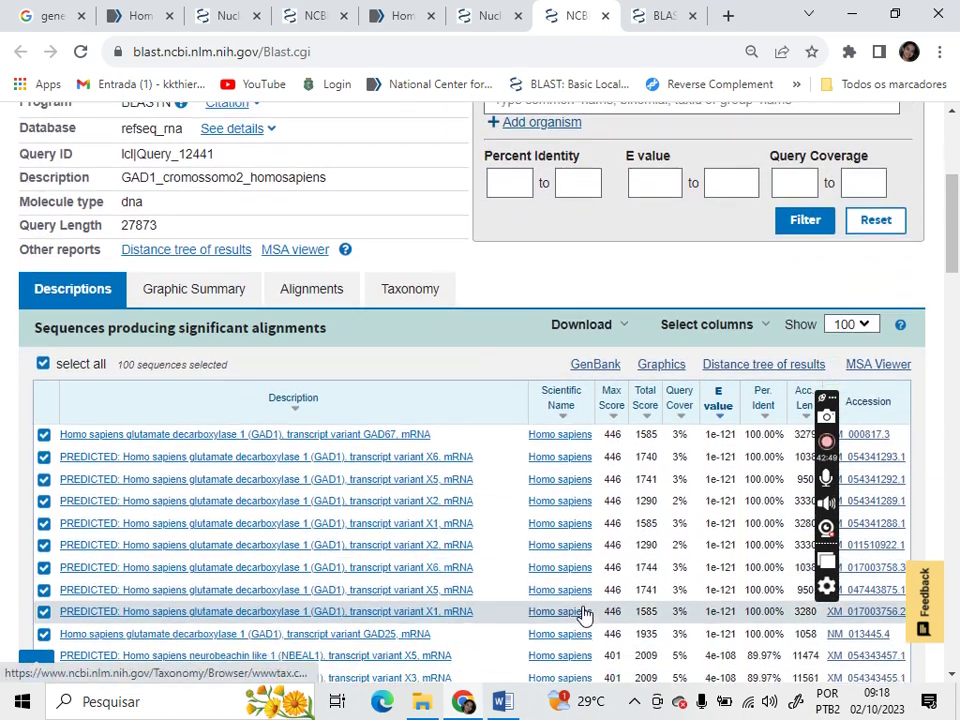
pyautogui.scroll(-1, 586, 614)
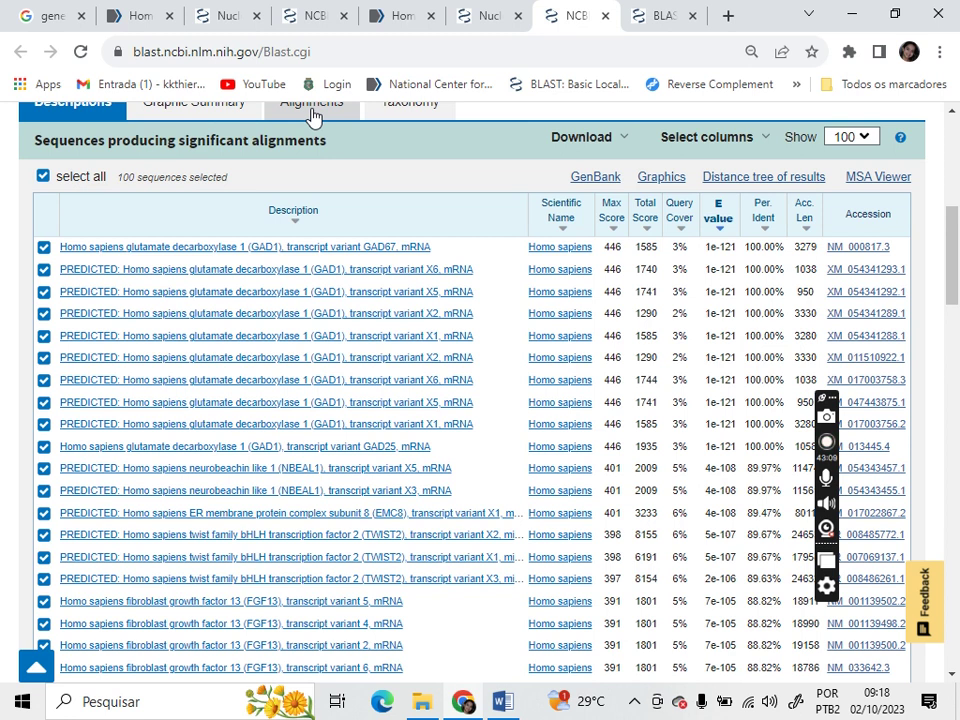
pyautogui.scroll(1, 313, 117)
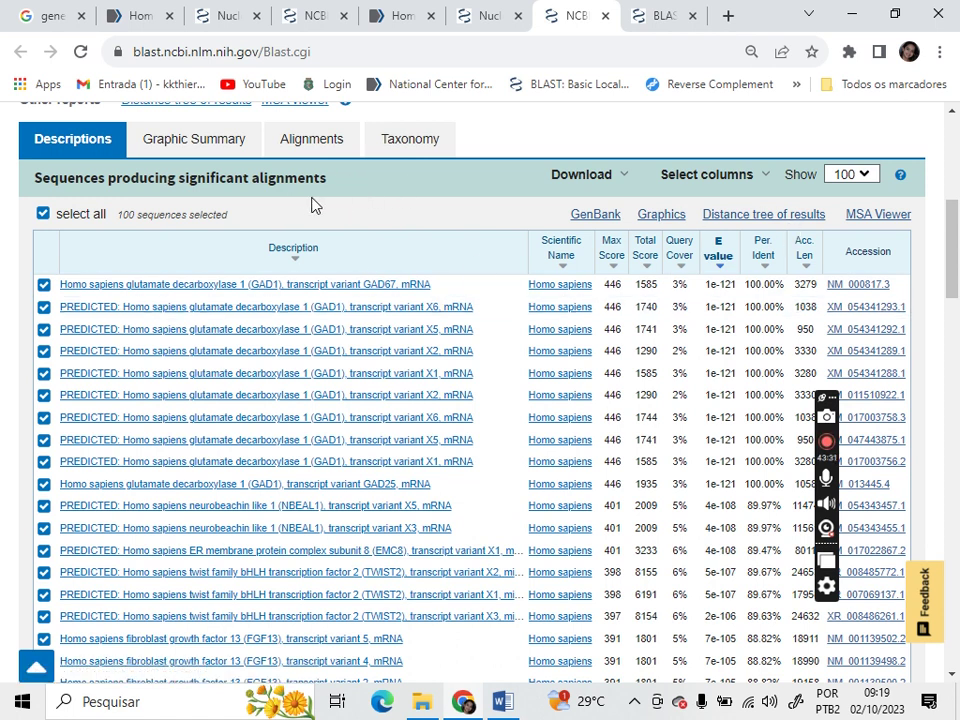
# - Show the pairwise alignments and examine the matching ranges of GAD1 transcript variant GAD67
pyautogui.click(308, 145)
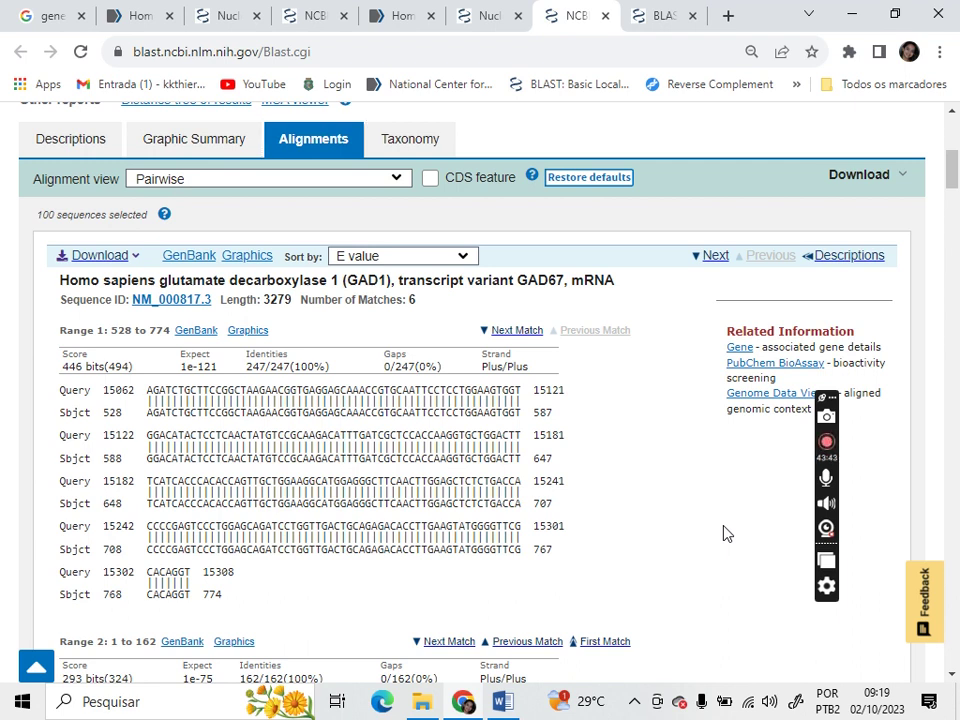
pyautogui.scroll(-3, 727, 534)
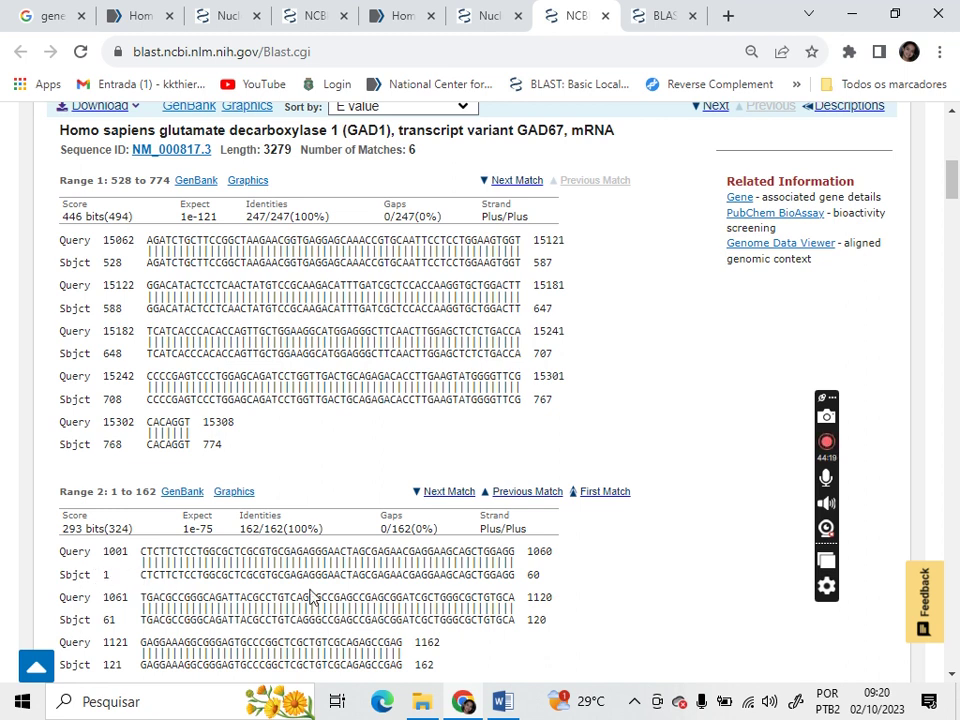
pyautogui.scroll(-2, 706, 624)
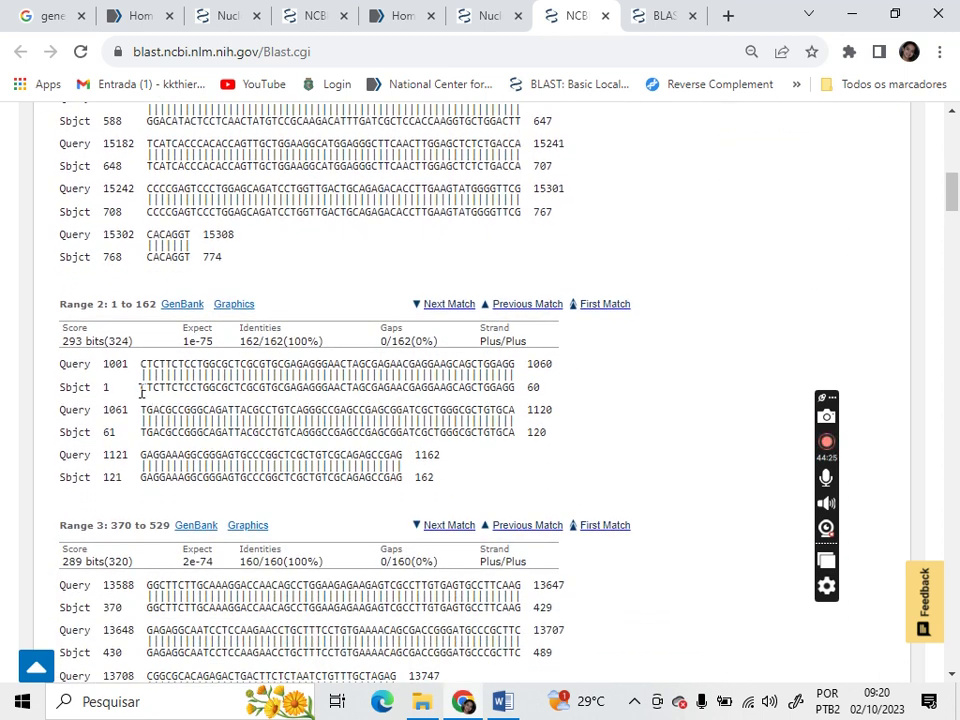
# - Copy CTCTTCTCCTGGCGC from the start of the Range 2 query, find it in the Word sequence and highlight it yellow
pyautogui.moveTo(143, 364); pyautogui.dragTo(236, 368)
pyautogui.hotkey('ctrl', 'c')
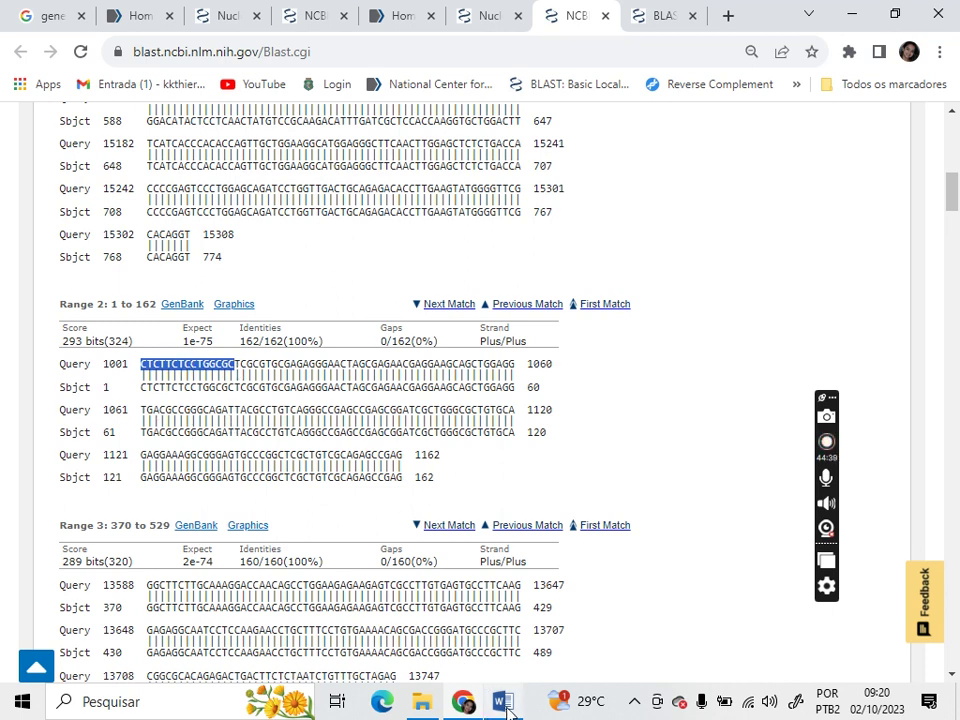
pyautogui.moveTo(508, 711)
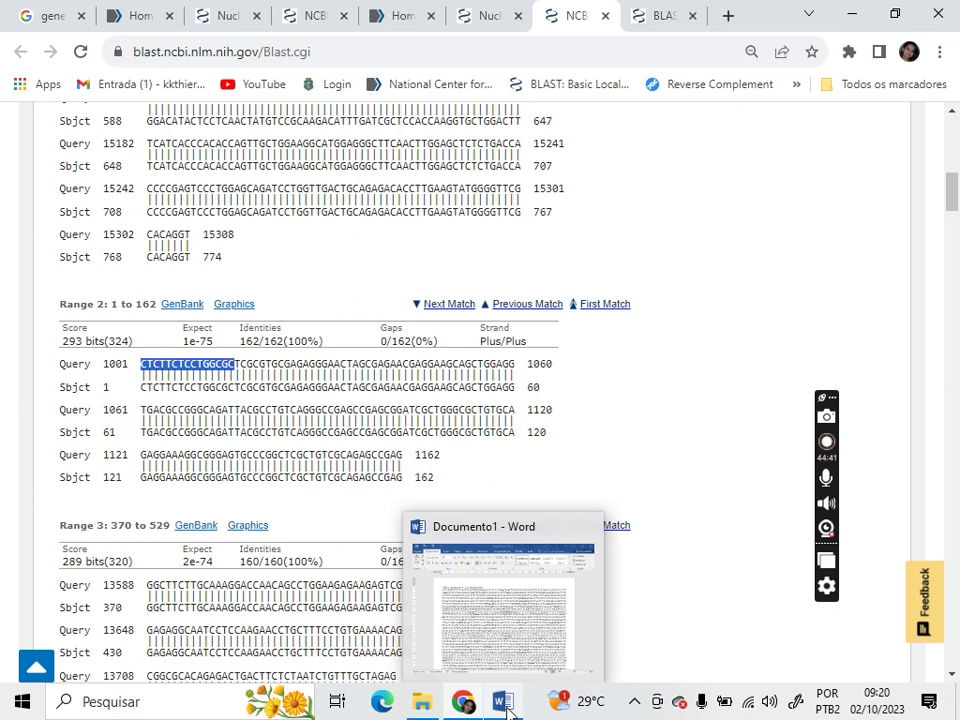
pyautogui.click(508, 711)
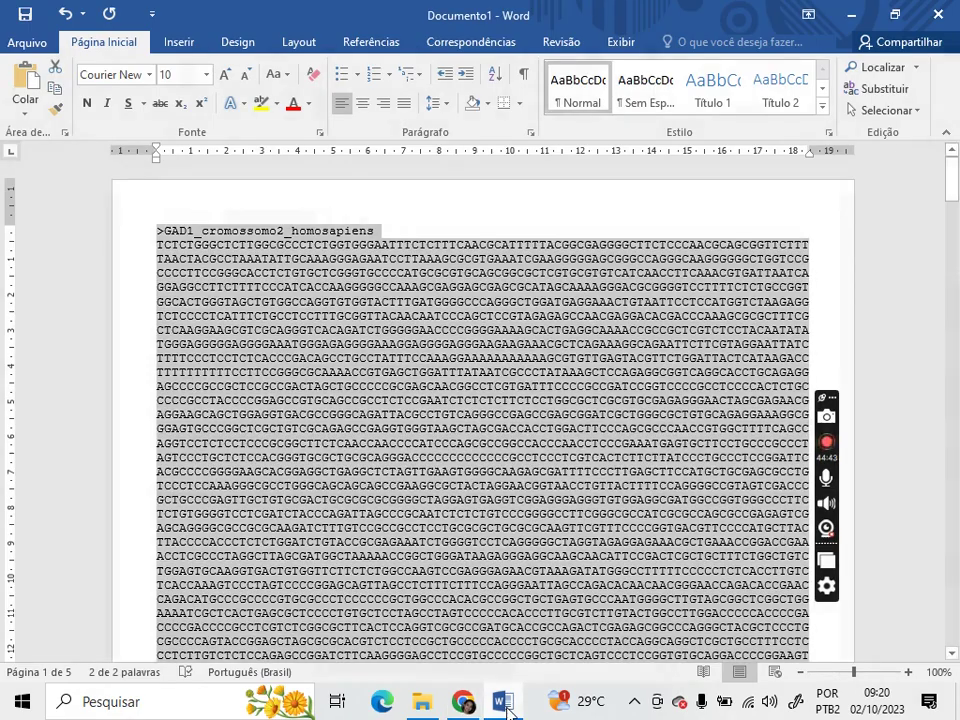
pyautogui.click(679, 232)
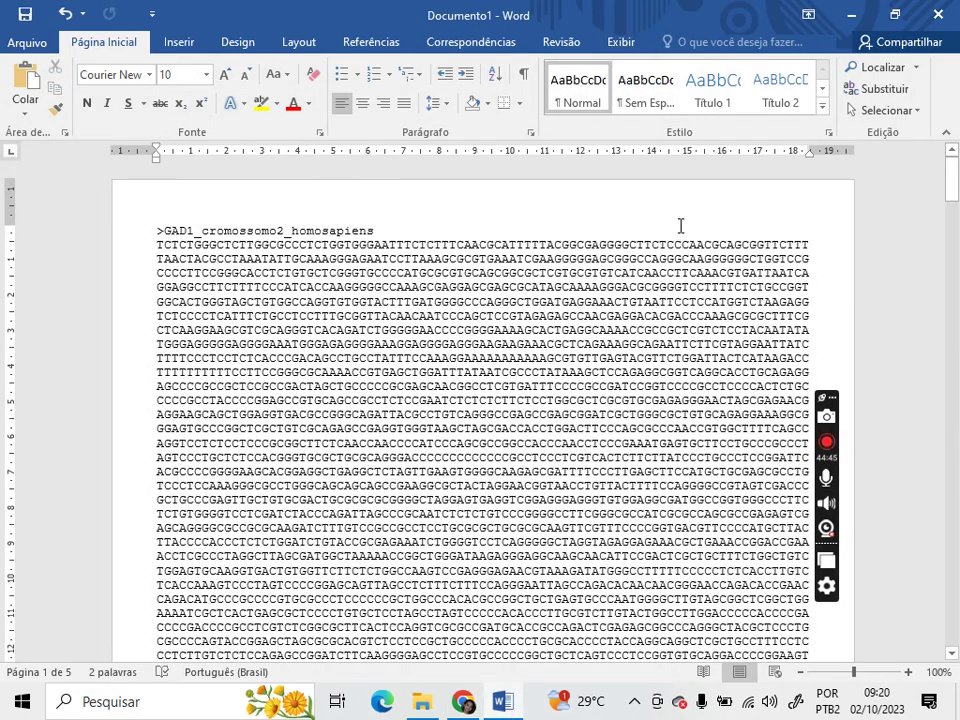
pyautogui.click(885, 67)
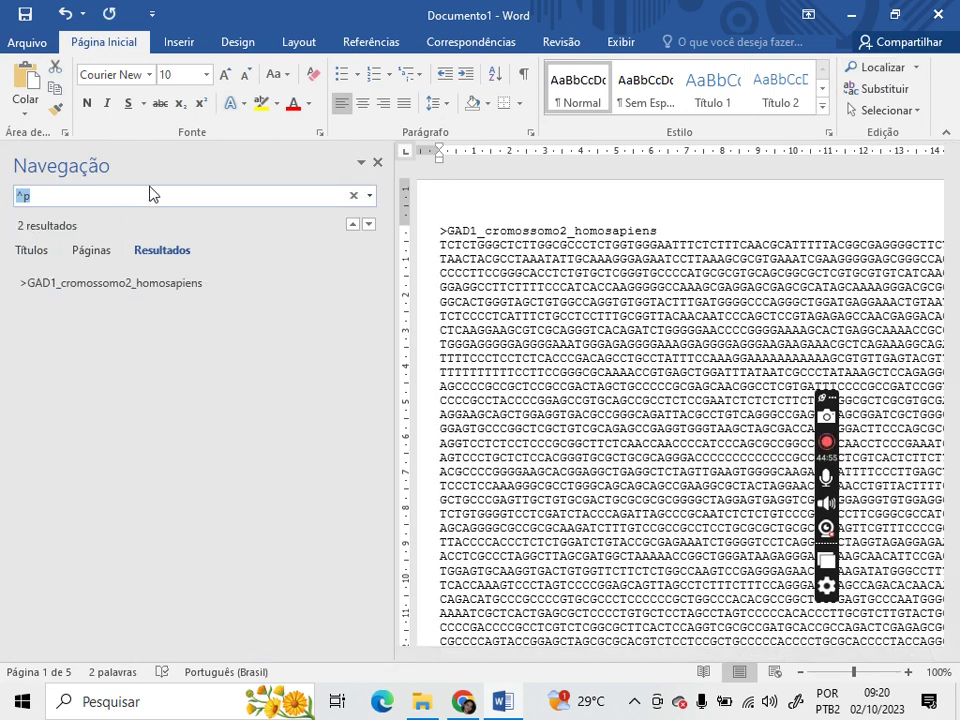
pyautogui.hotkey('ctrl', 'v')
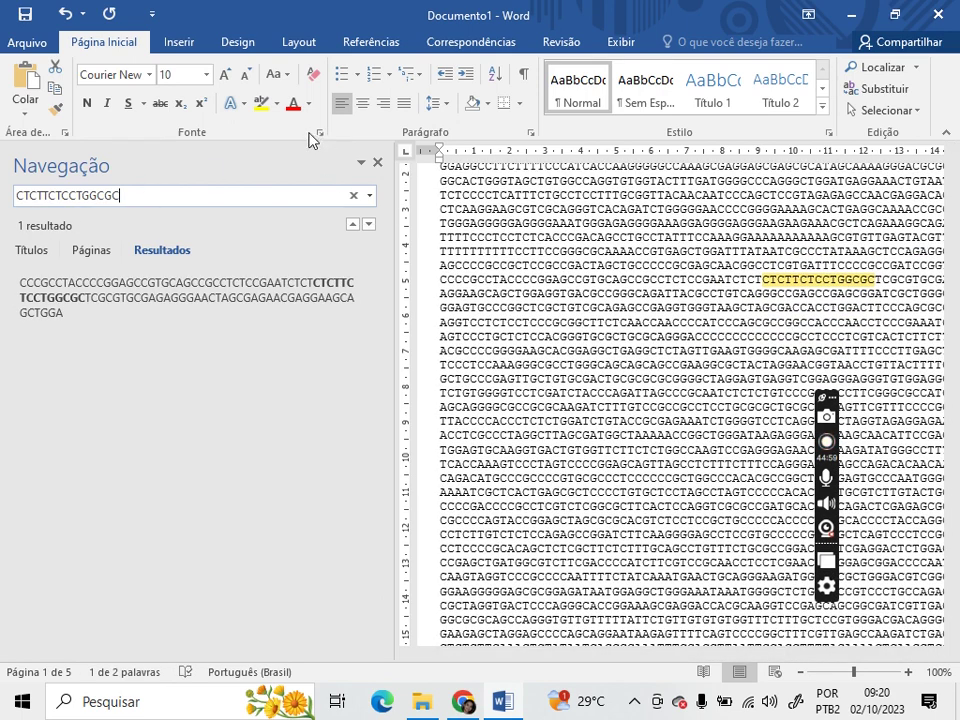
pyautogui.click(260, 104)
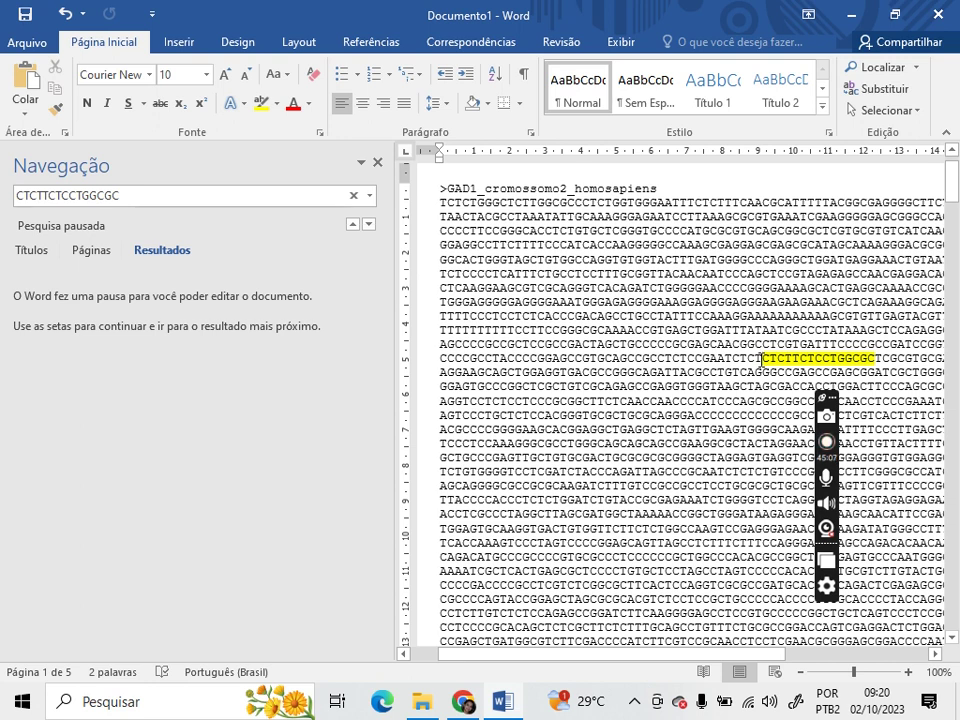
# - Highlight in light gray the whole sequence between the FASTA header and the yellow CTCTTCTCCTGGCGC
pyautogui.moveTo(763, 360); pyautogui.dragTo(334, 155)
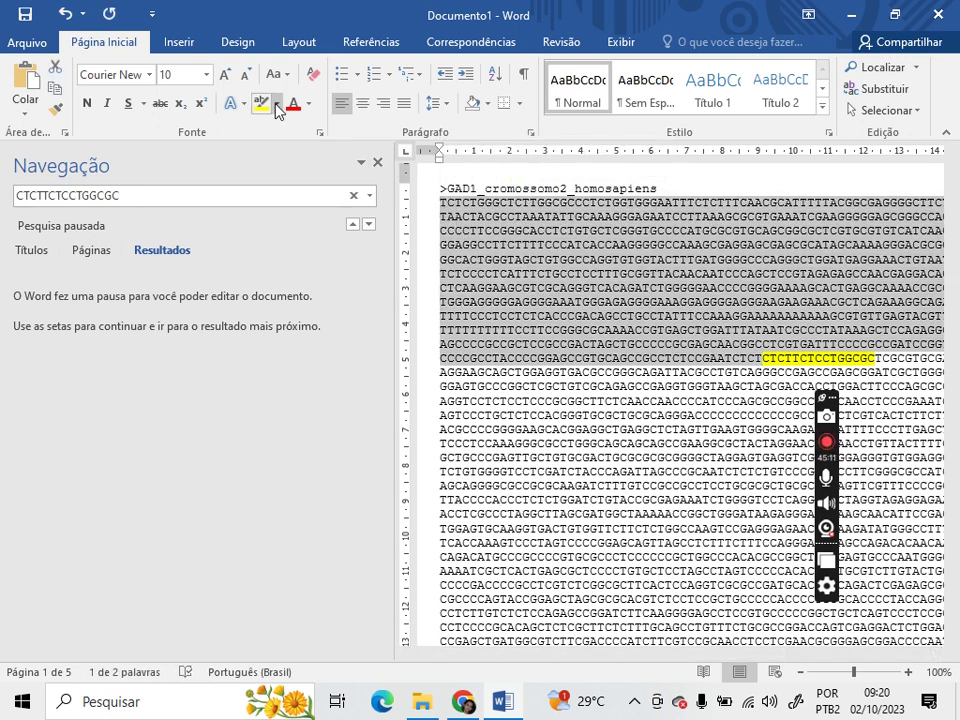
pyautogui.click(274, 103)
pyautogui.click(351, 187)
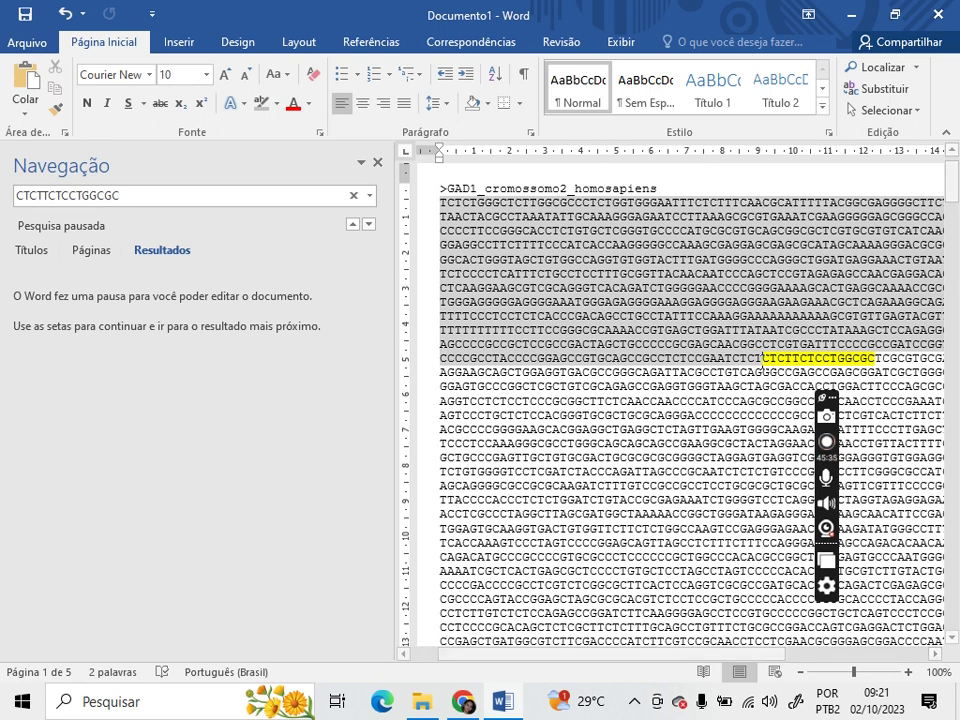
# - Copy CTGTCGCAGAGCCGAG from the end of the Range 2 query in BLAST, find it in the Word sequence and highlight it yellow
pyautogui.click(463, 703)
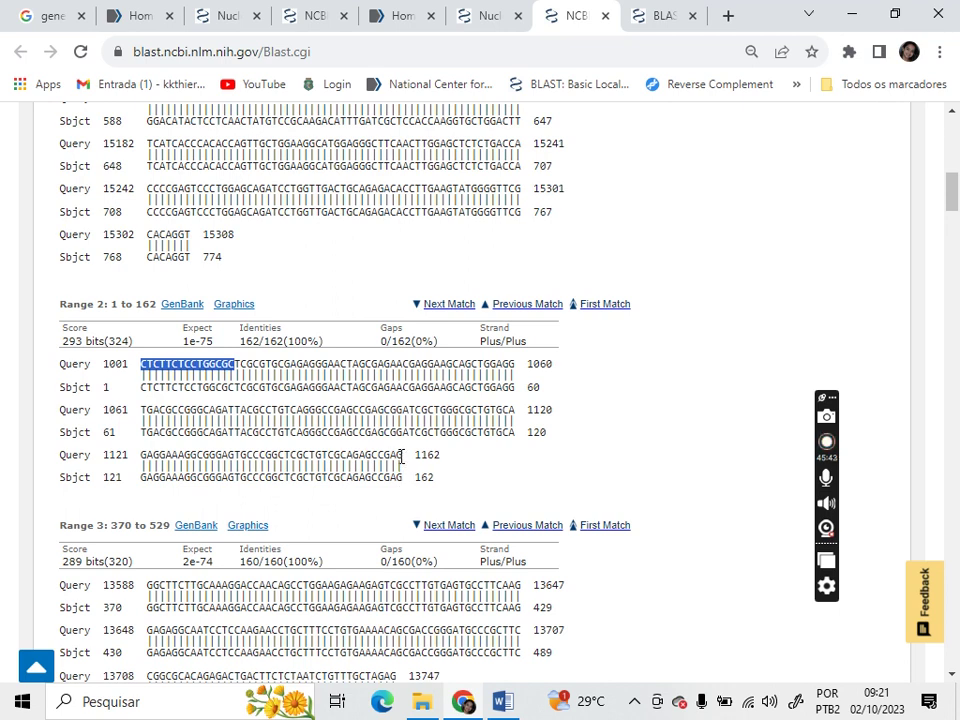
pyautogui.moveTo(402, 456); pyautogui.dragTo(303, 456)
pyautogui.hotkey('ctrl', 'c')
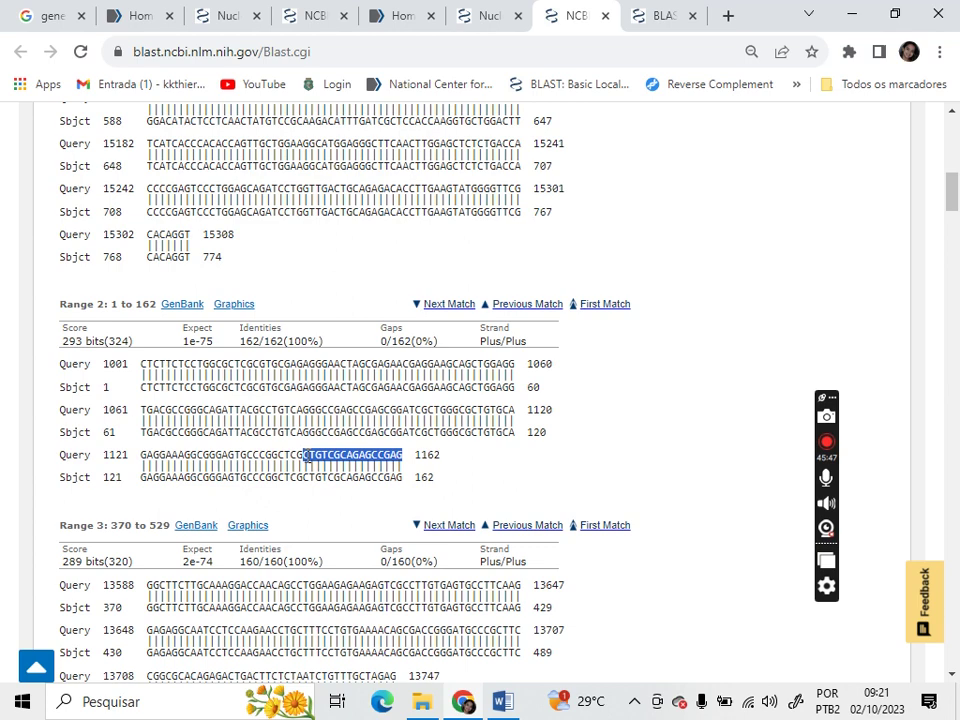
pyautogui.hotkey('alt', 'Tab')
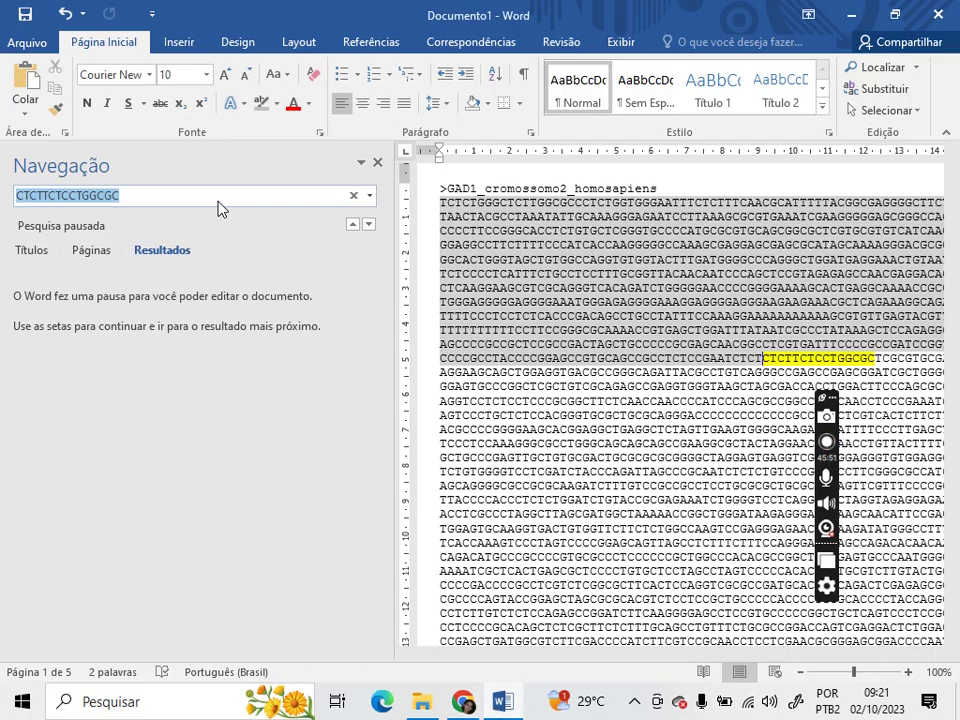
pyautogui.hotkey('ctrl', 'v')
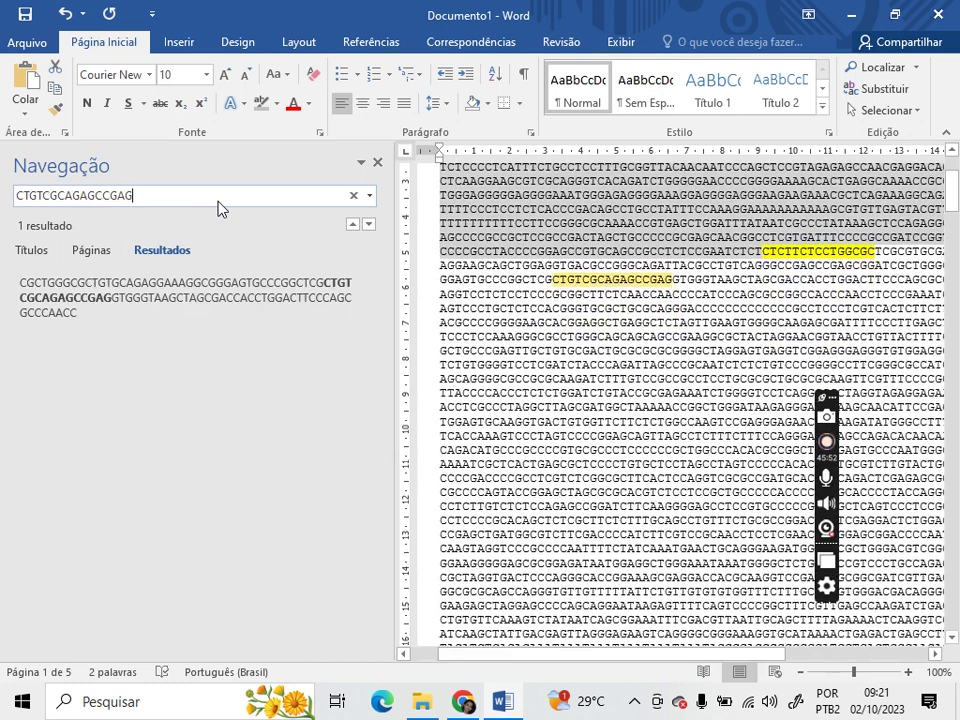
pyautogui.click(277, 103)
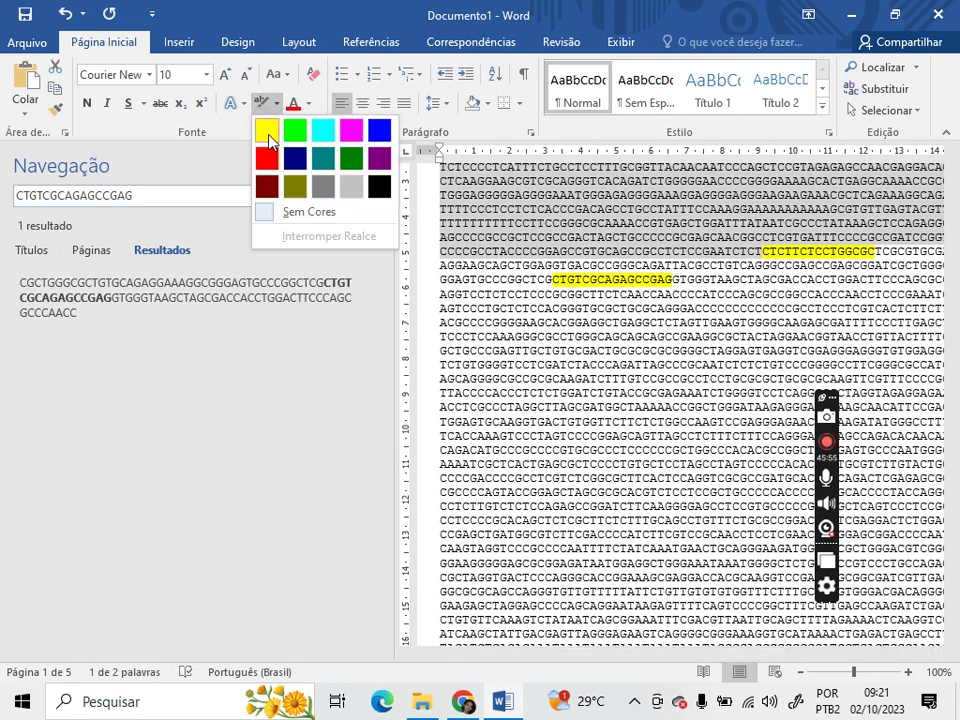
pyautogui.click(267, 130)
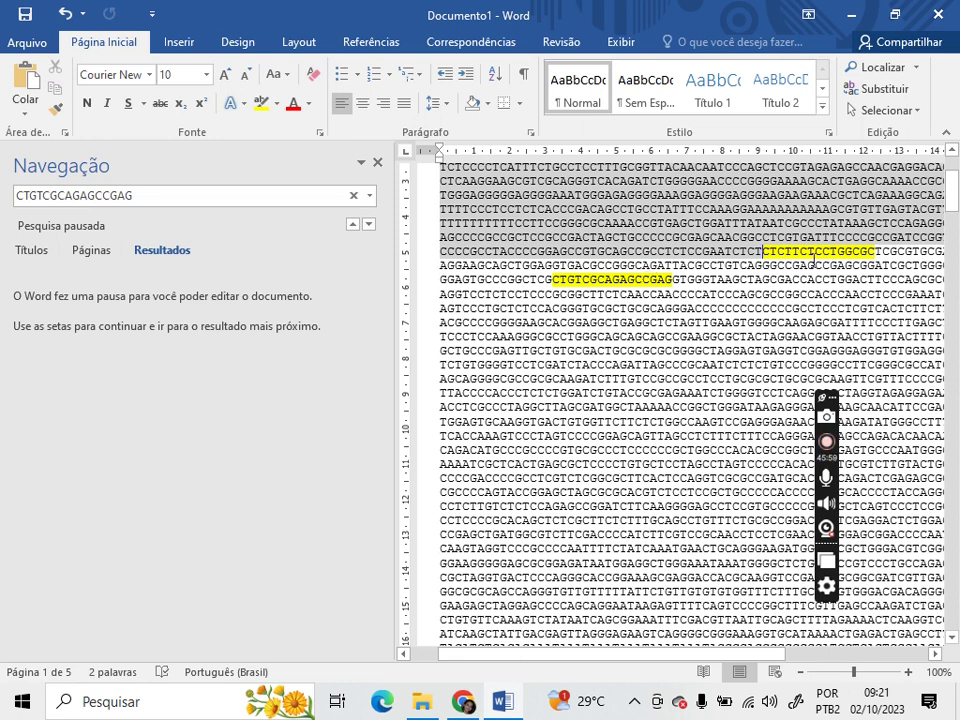
# - Highlight in yellow the Word sequence between CTCTTCTCCTGGCGC and CTGTCGCAGAGCCGAG, then compare it with the Range 2 alignment in BLAST
pyautogui.moveTo(876, 252); pyautogui.dragTo(555, 283)
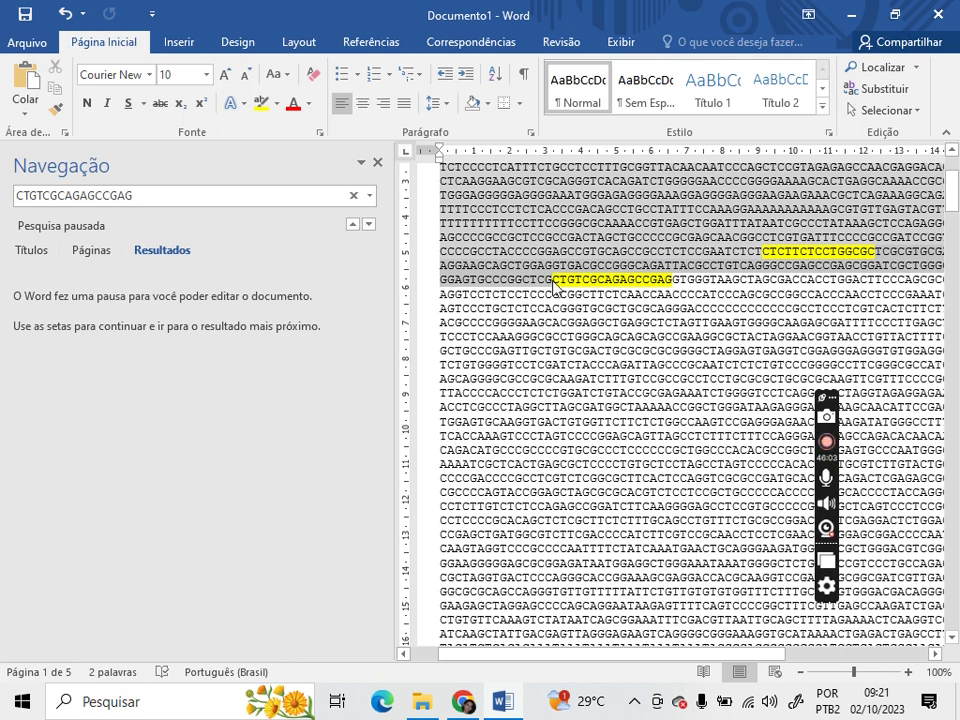
pyautogui.click(260, 106)
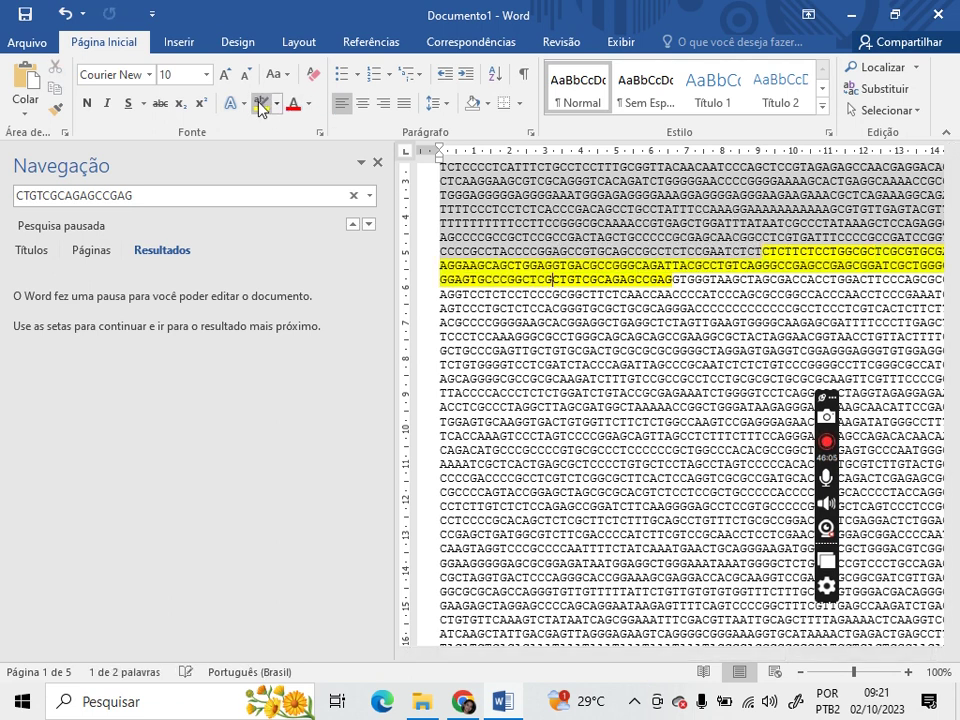
pyautogui.click(463, 701)
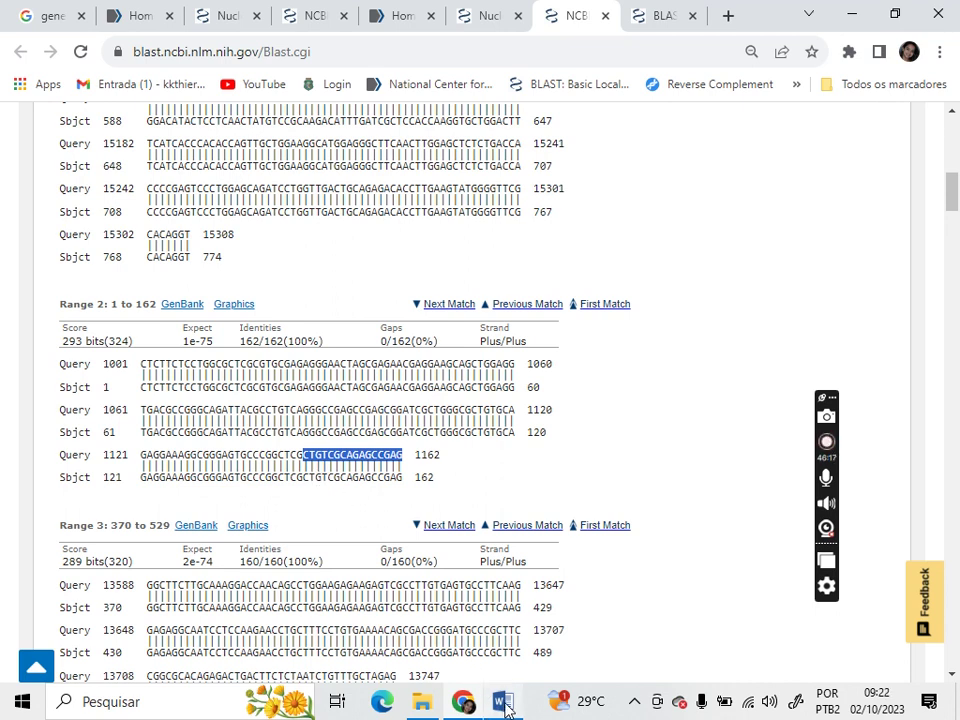
pyautogui.moveTo(509, 710)
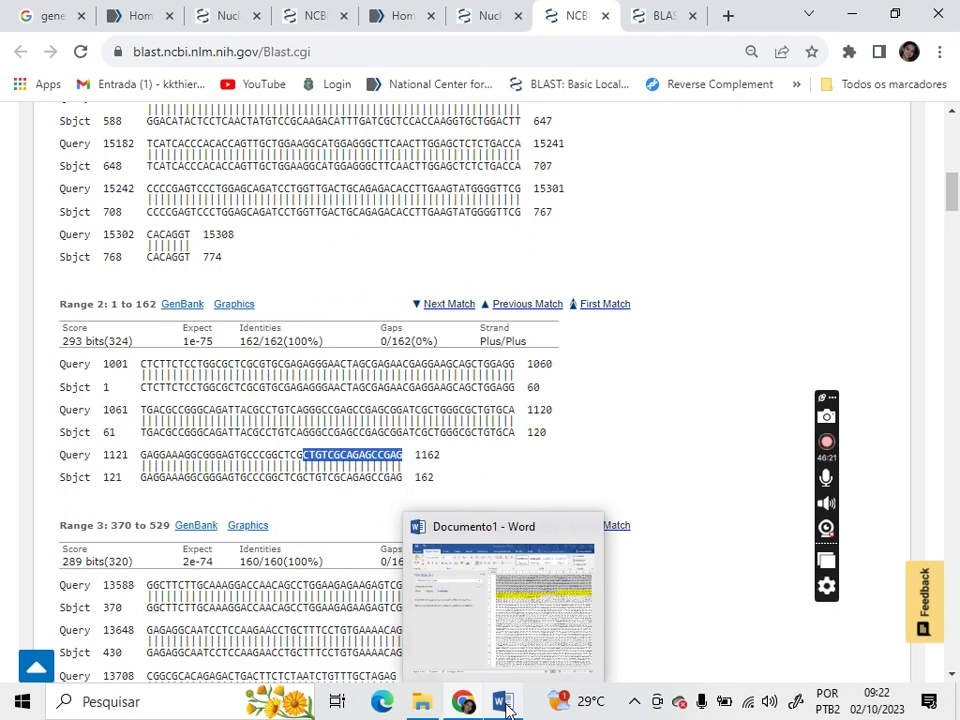
pyautogui.click(507, 707)
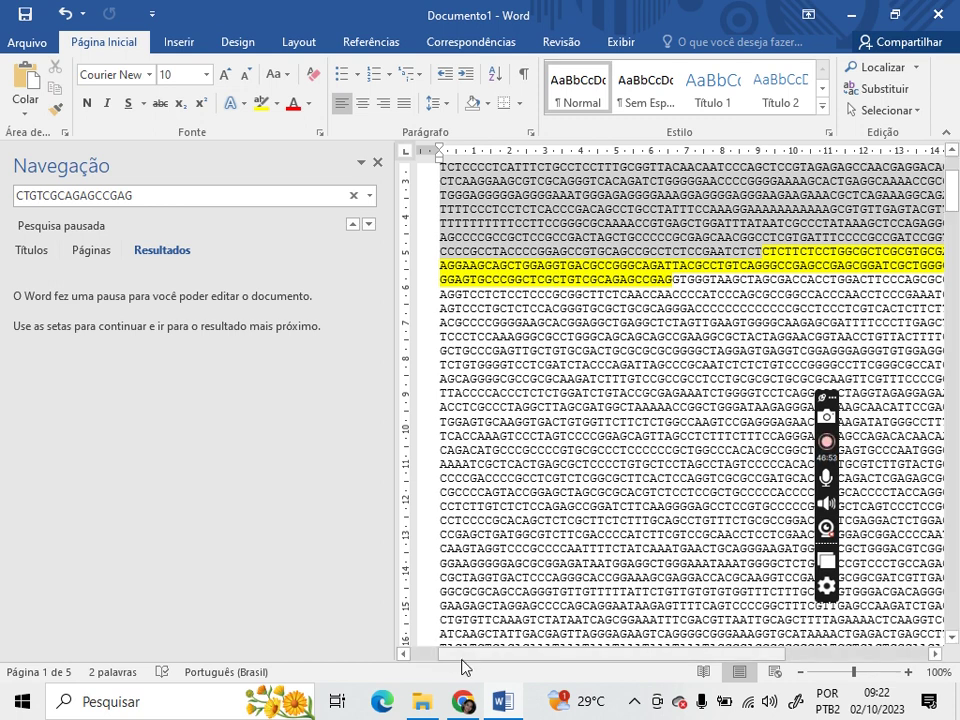
# - Switch to the BLAST results and copy CCTGTTTCTGCGCC from near the start of the Range 4 subject sequence
pyautogui.click(463, 703)
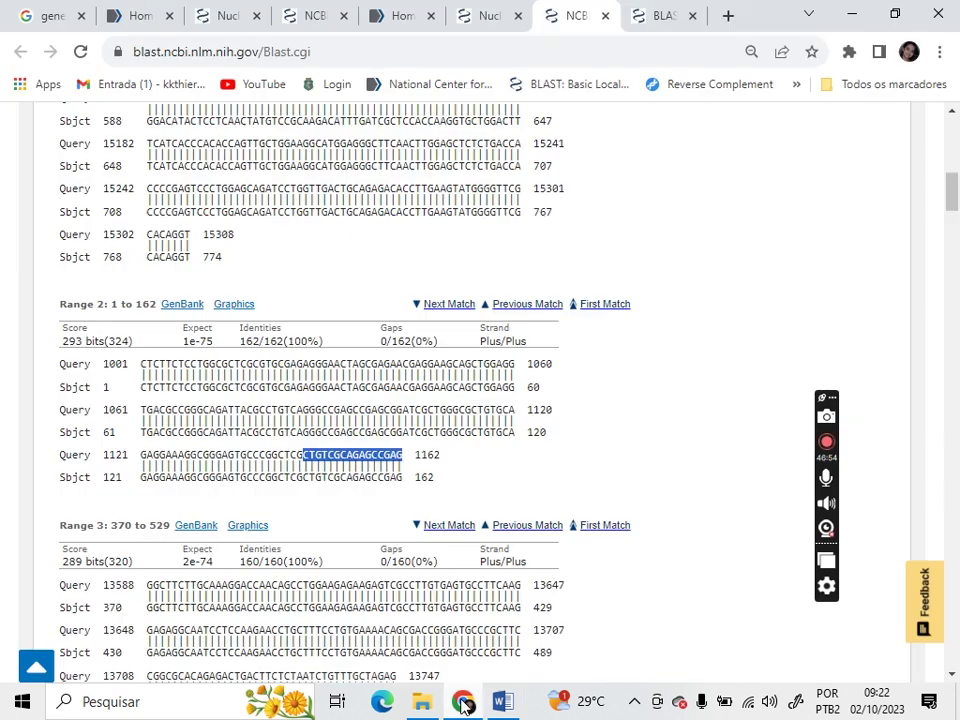
pyautogui.click(702, 456)
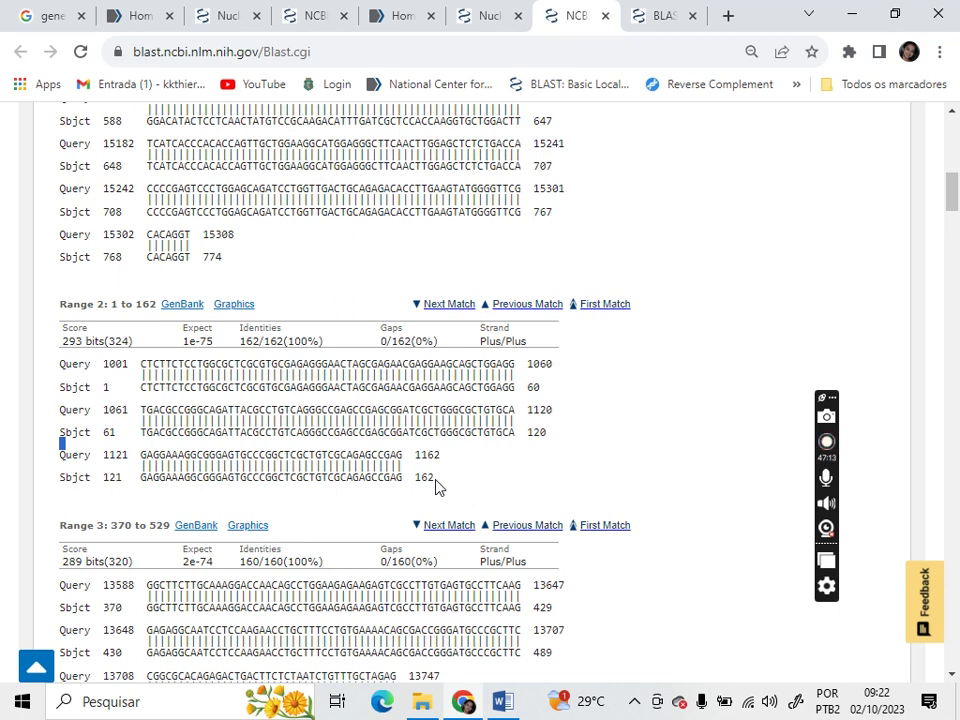
pyautogui.scroll(-1, 704, 472)
pyautogui.scroll(-3, 704, 472)
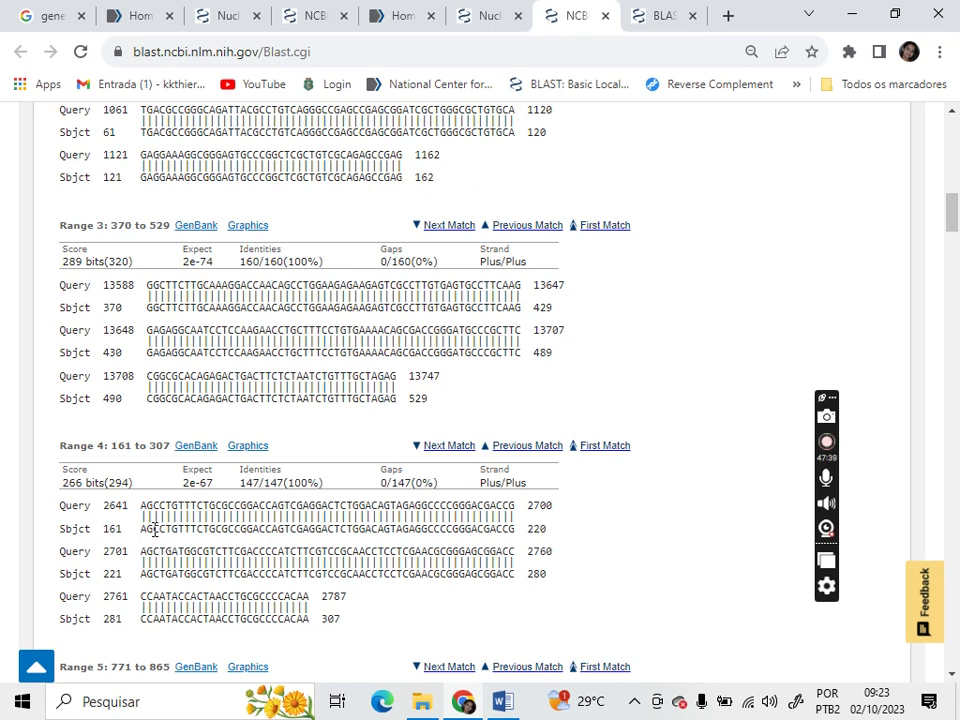
pyautogui.moveTo(154, 531); pyautogui.dragTo(240, 535)
pyautogui.hotkey('ctrl', 'c')
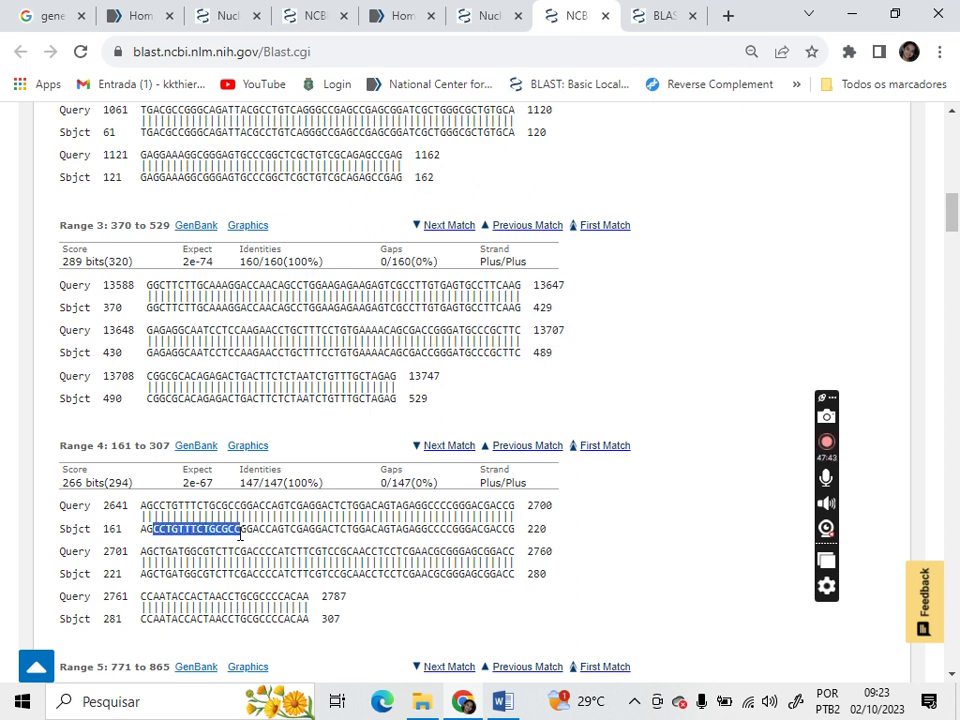
# - Find CCTGTTTCTGCGCC in the Word sequence and highlight it in yellow
pyautogui.click(502, 703)
pyautogui.click(299, 193)
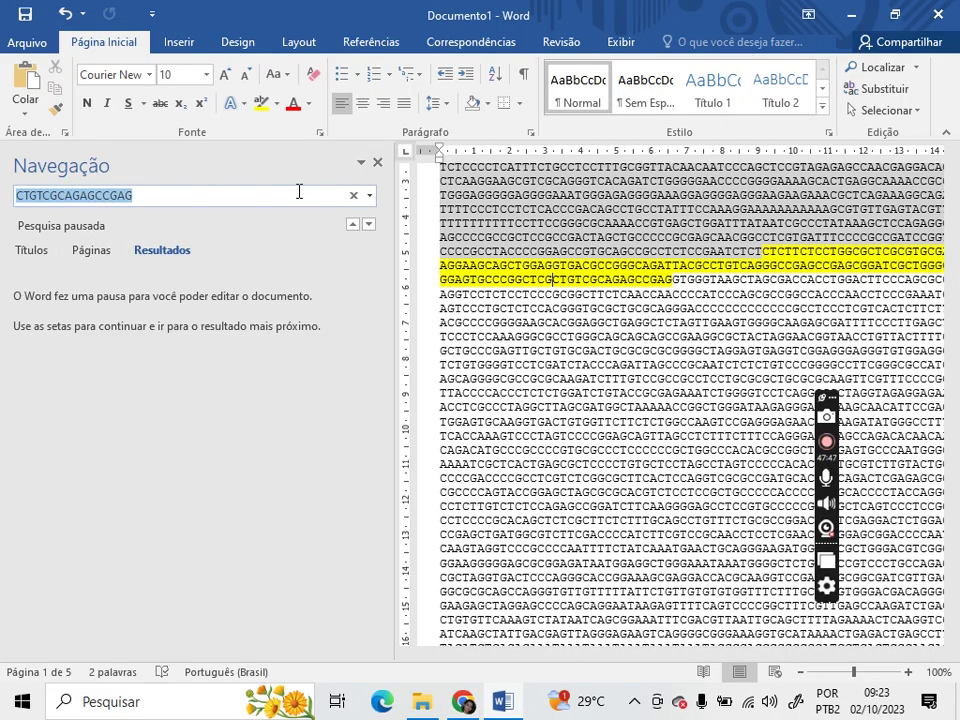
pyautogui.hotkey('ctrl', 'v')
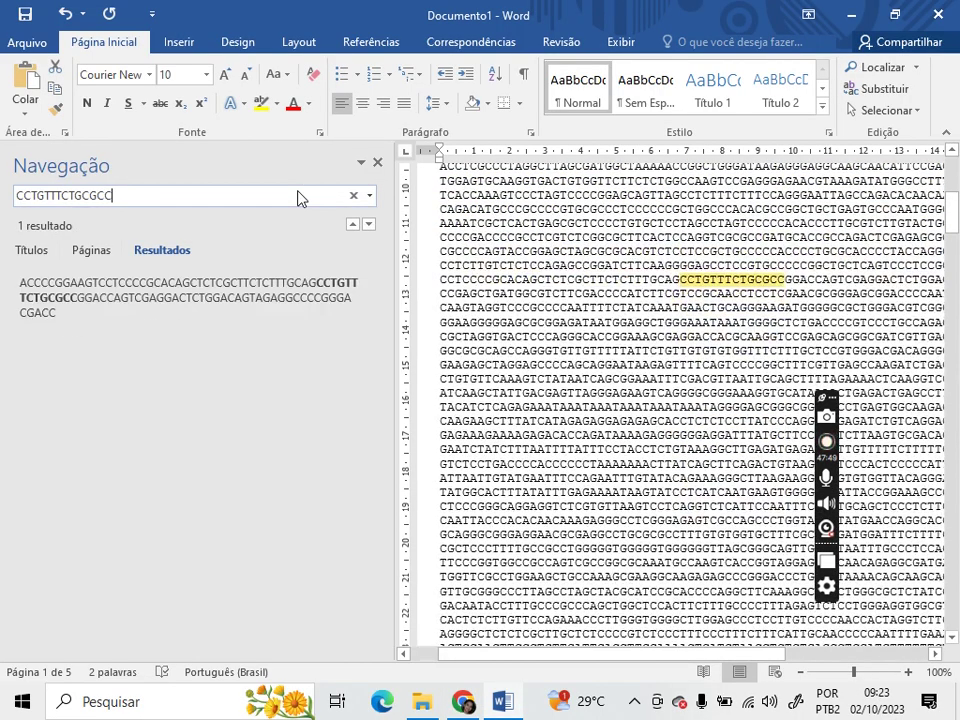
pyautogui.click(259, 102)
pyautogui.scroll(3, 950, 250)
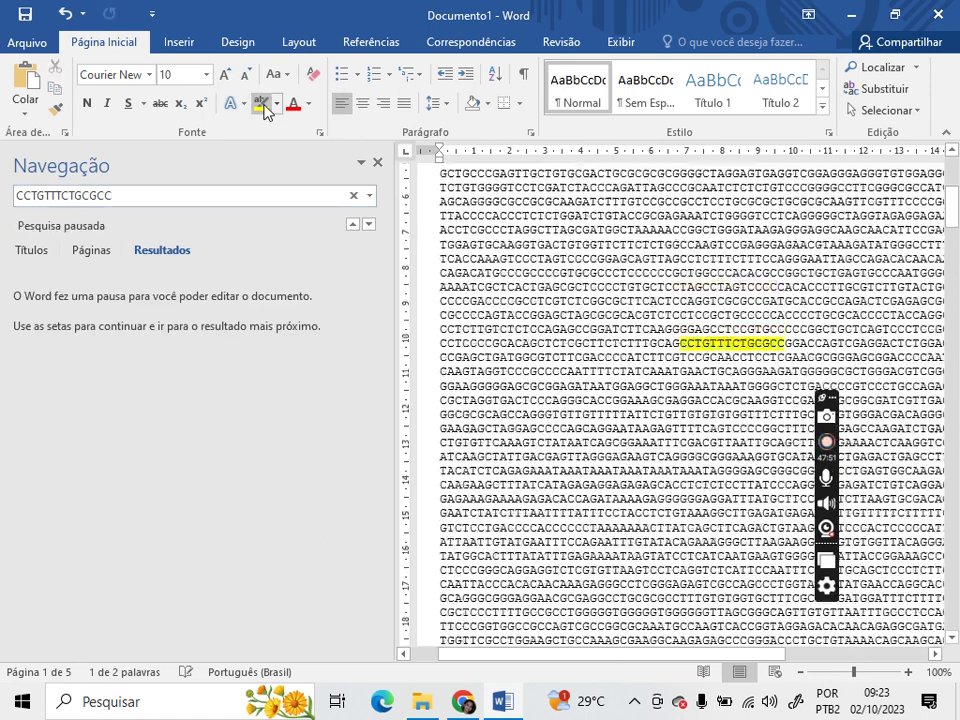
pyautogui.click(715, 189)
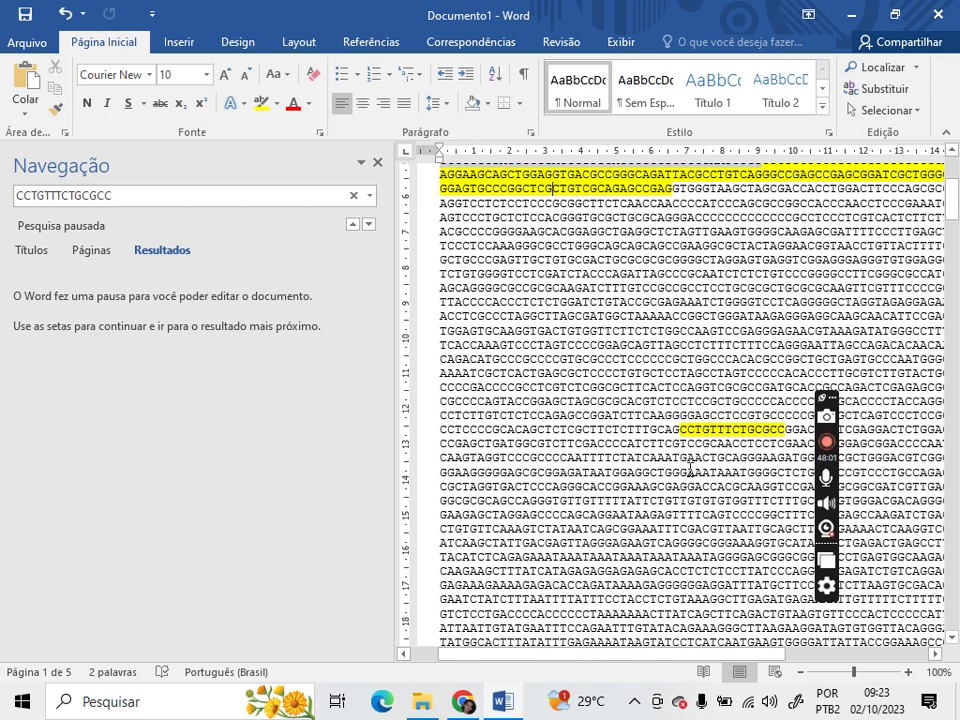
# - Return to the BLAST results and copy CTGCGCCCCACAA from the end of the Range 4 subject sequence
pyautogui.click(467, 704)
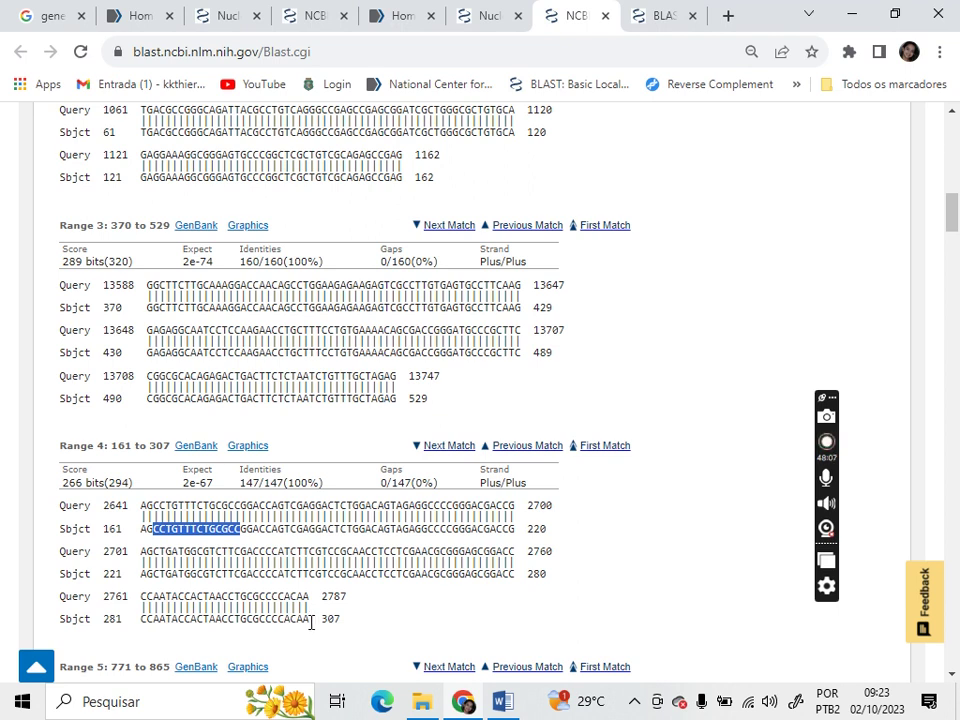
pyautogui.moveTo(309, 622); pyautogui.dragTo(210, 622)
pyautogui.hotkey('ctrl', 'c')
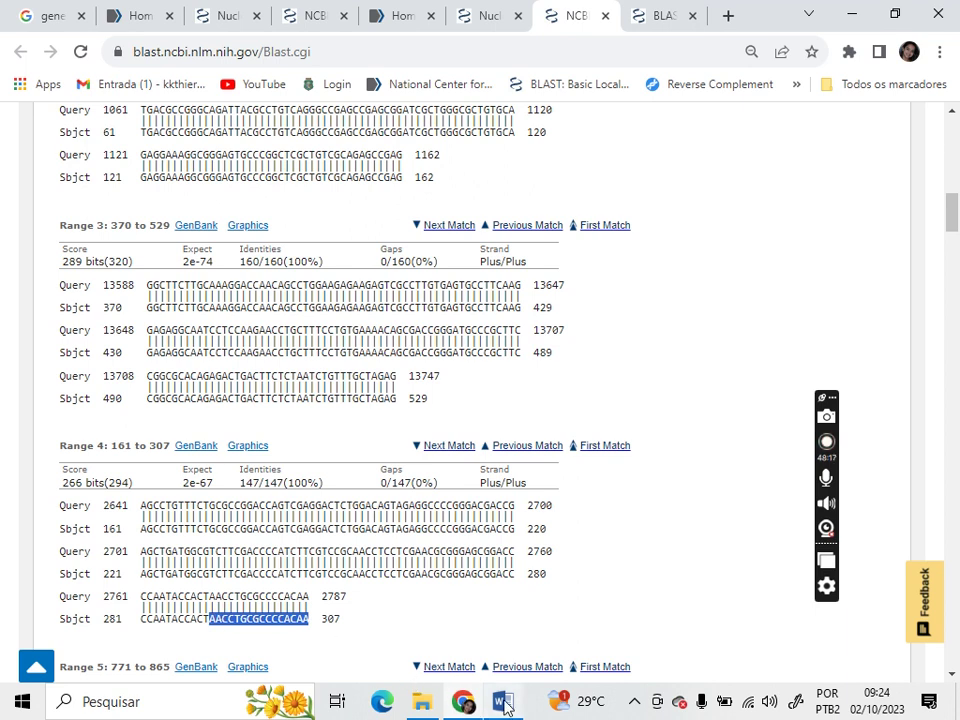
pyautogui.moveTo(505, 705)
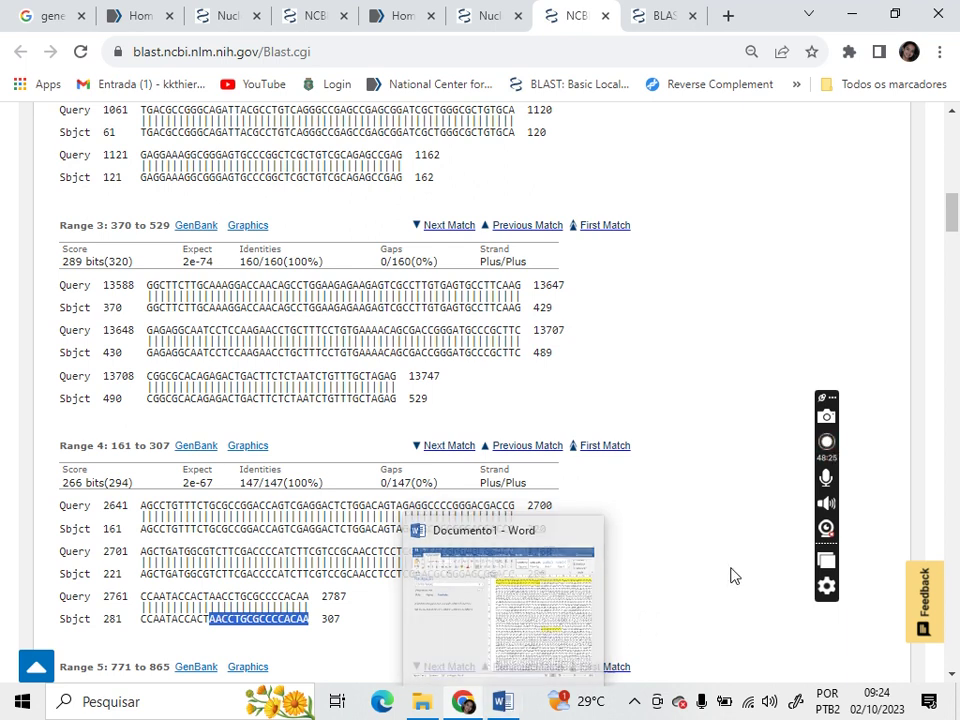
pyautogui.click(535, 598)
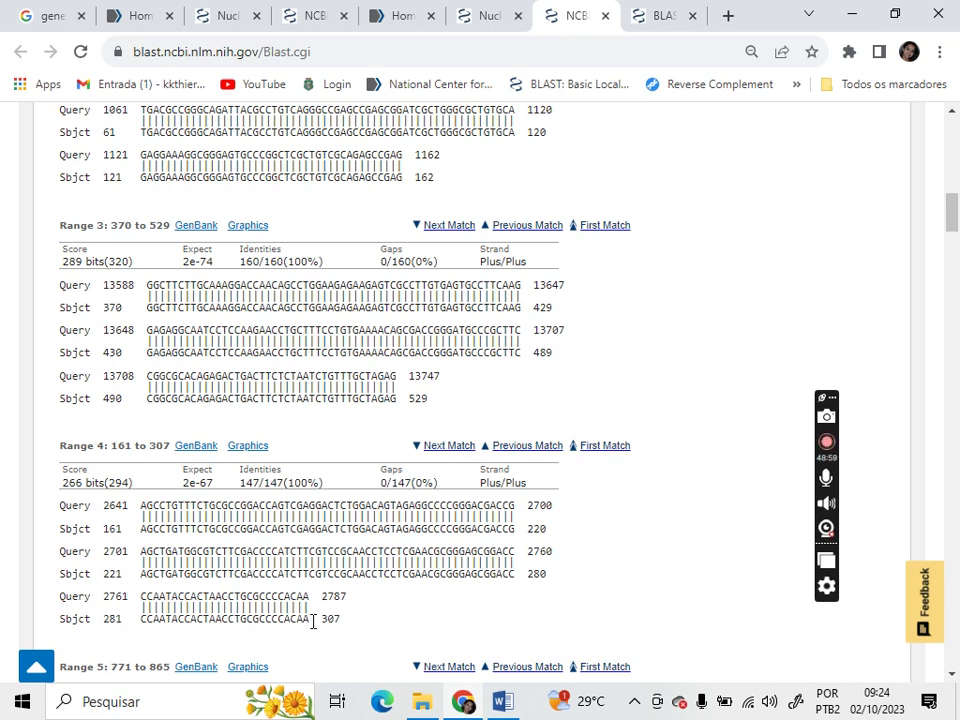
pyautogui.moveTo(309, 620); pyautogui.dragTo(228, 619)
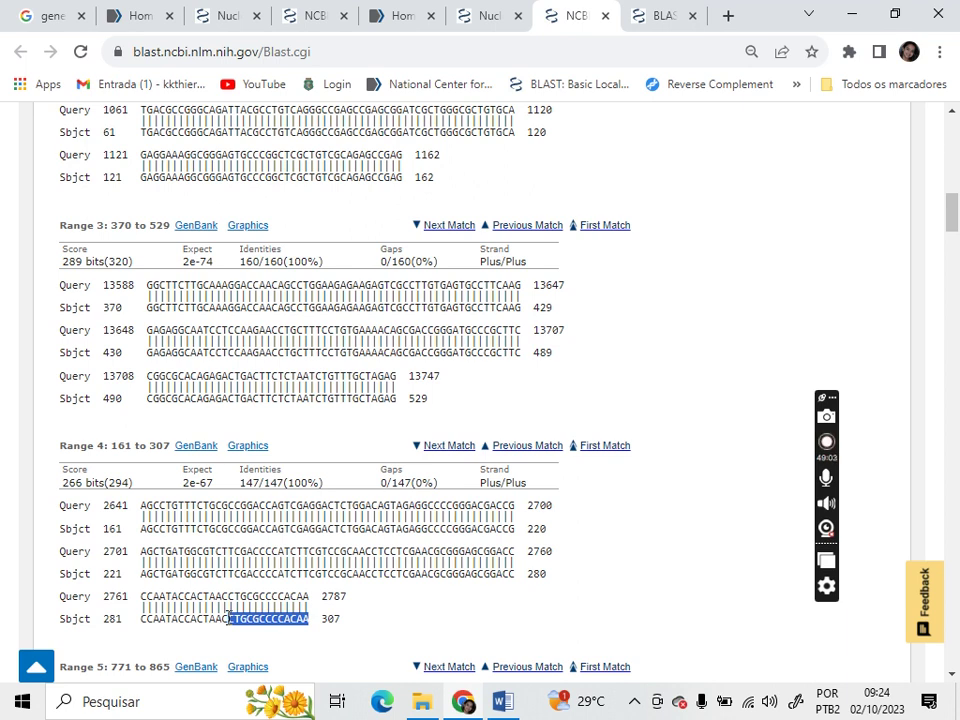
# - Find CTGCGCCCCACAA in the Word sequence and highlight it in yellow
pyautogui.click(502, 701)
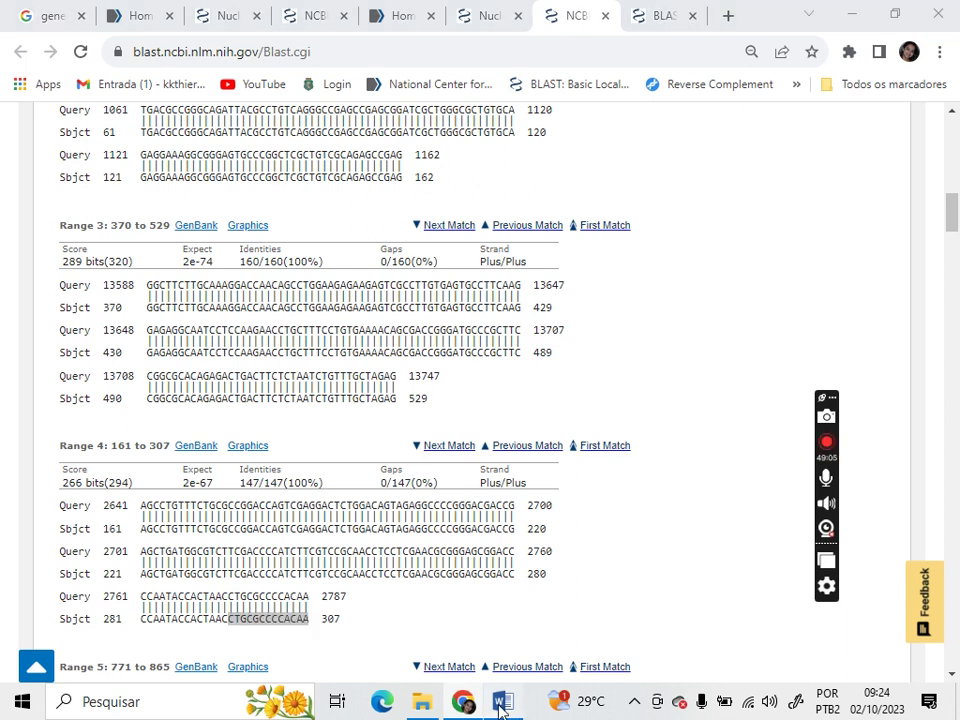
pyautogui.click(289, 197)
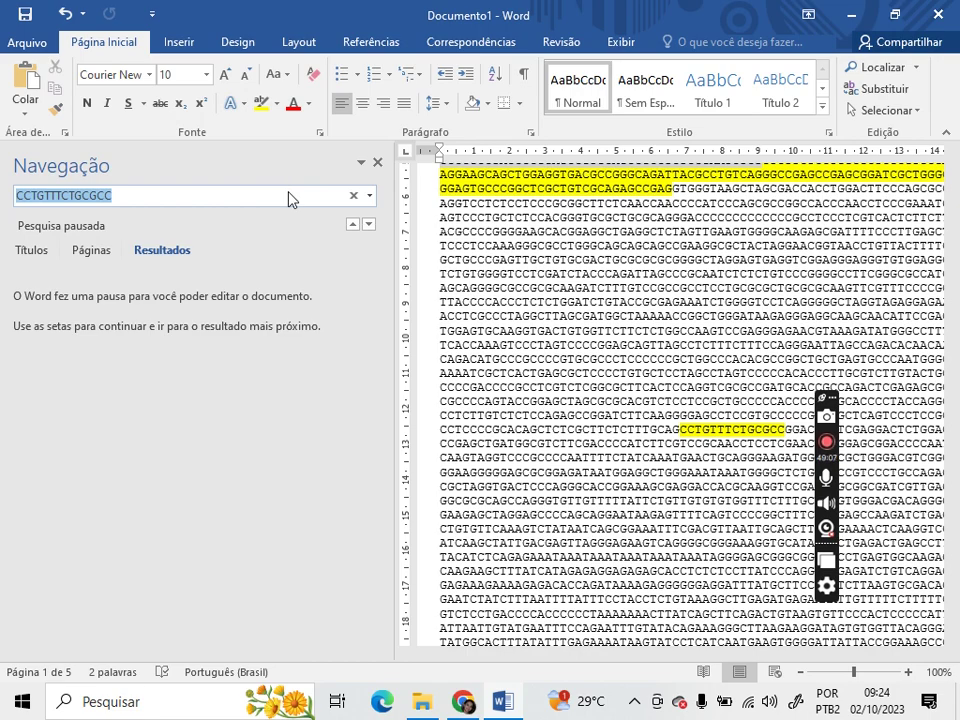
pyautogui.hotkey('ctrl', 'v')
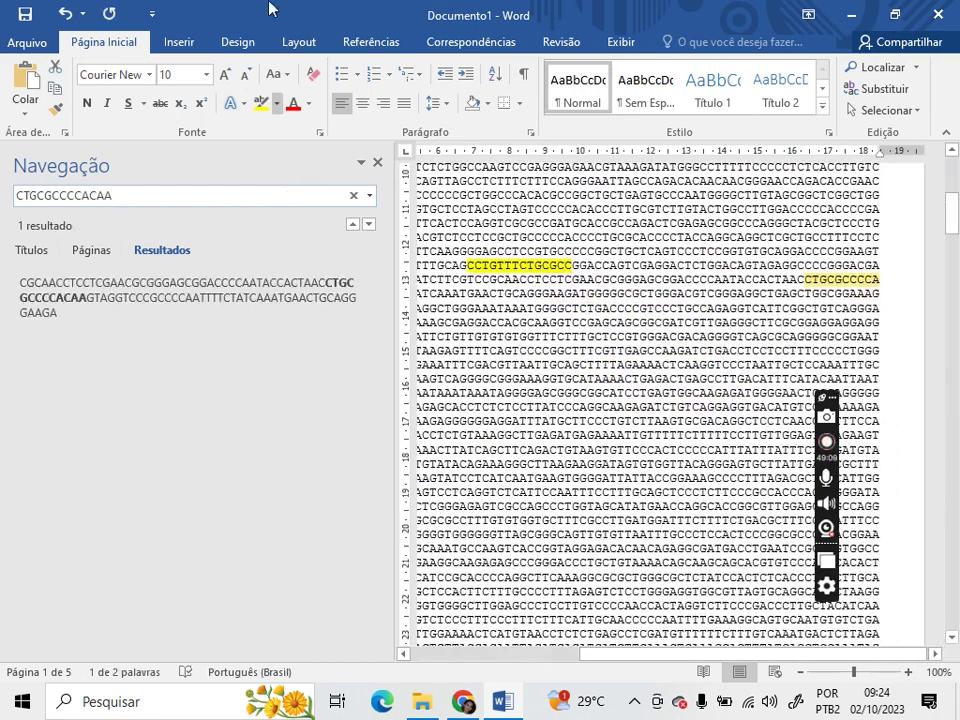
pyautogui.click(261, 106)
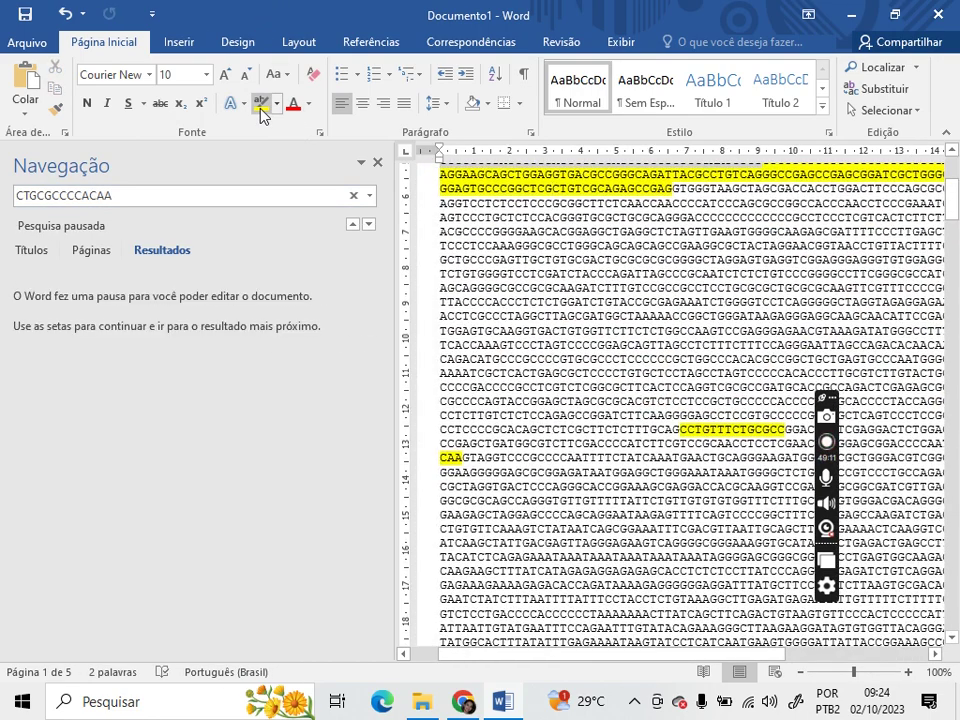
# - Close the search pane and highlight in yellow the sequence between CCTGTTTCTGCGCC and CTGCGCCCCACAA
pyautogui.click(377, 163)
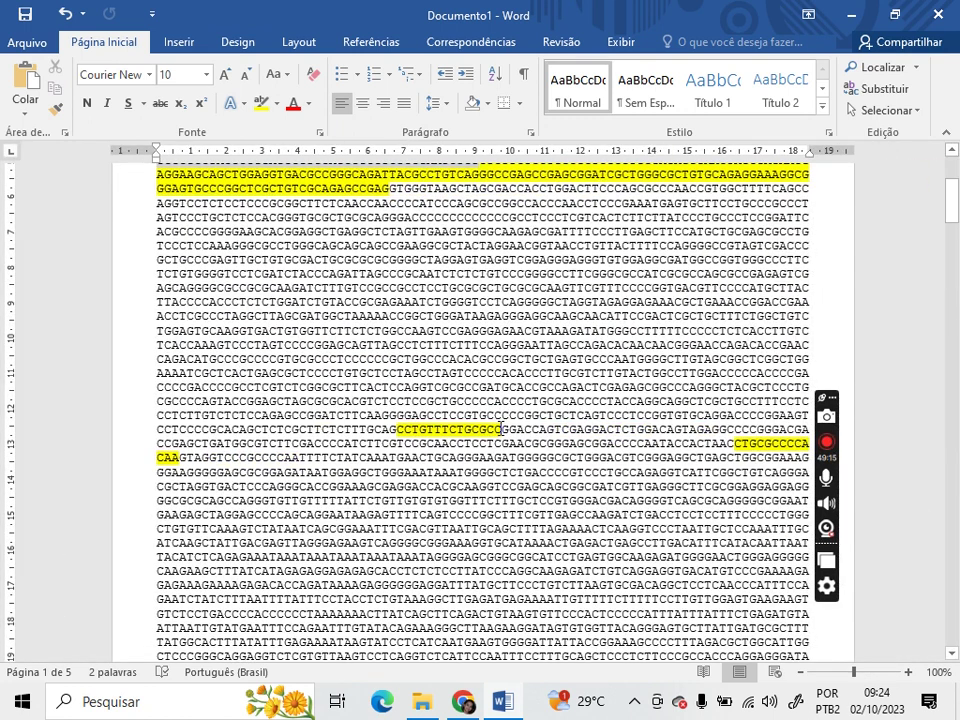
pyautogui.moveTo(500, 429); pyautogui.dragTo(735, 443)
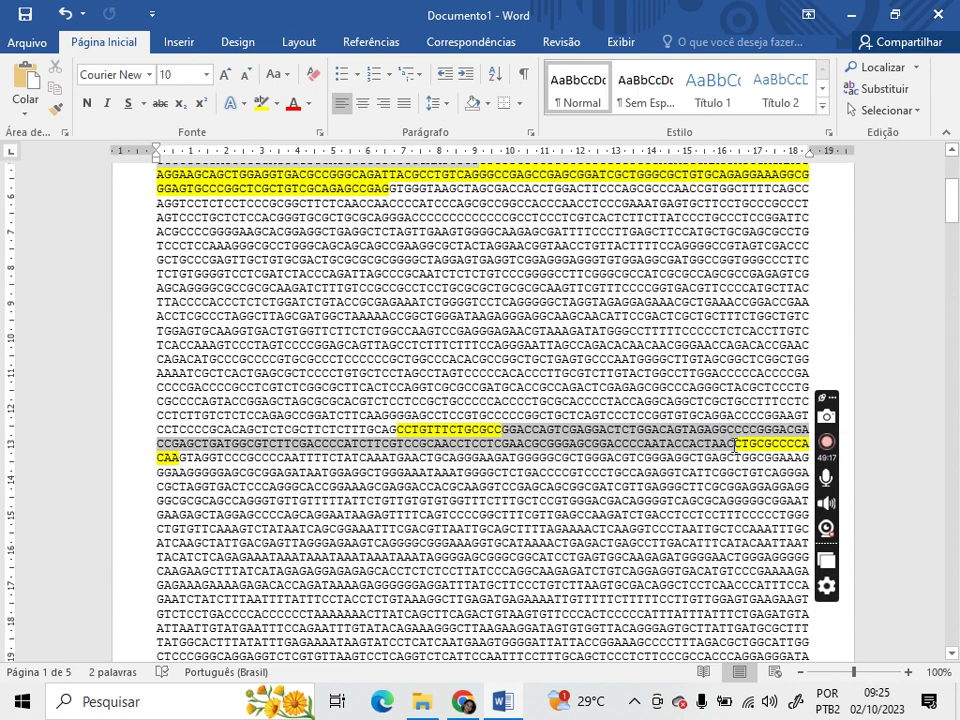
pyautogui.click(262, 104)
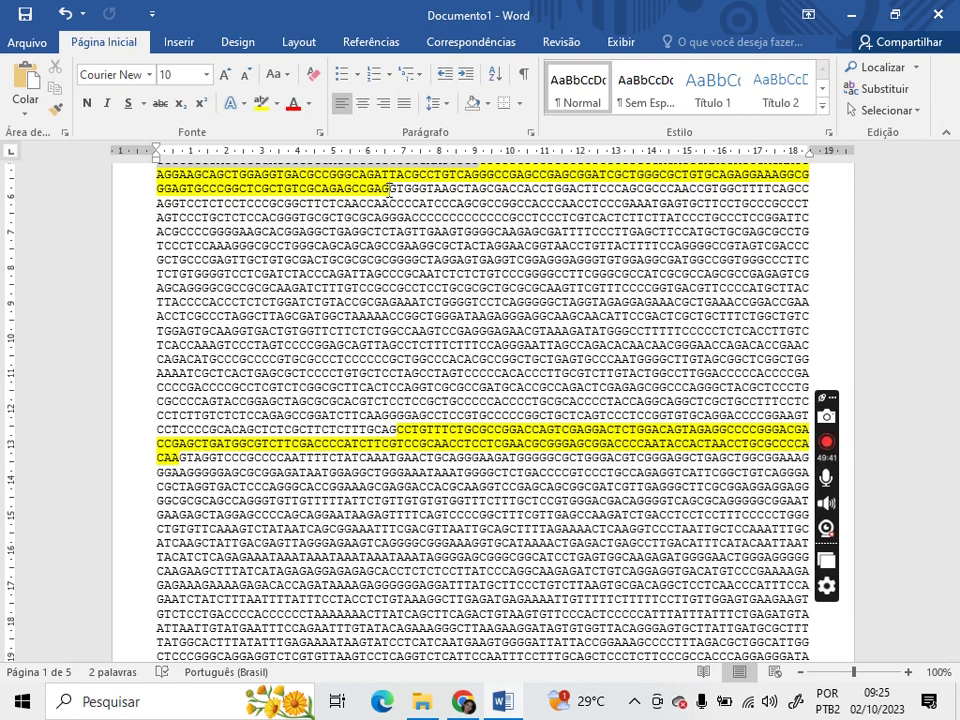
# - Highlight in pink the GT right after the first yellow exon and the AG right before the second yellow exon
pyautogui.hotkey('ctrl', 'z')
pyautogui.click(278, 103)
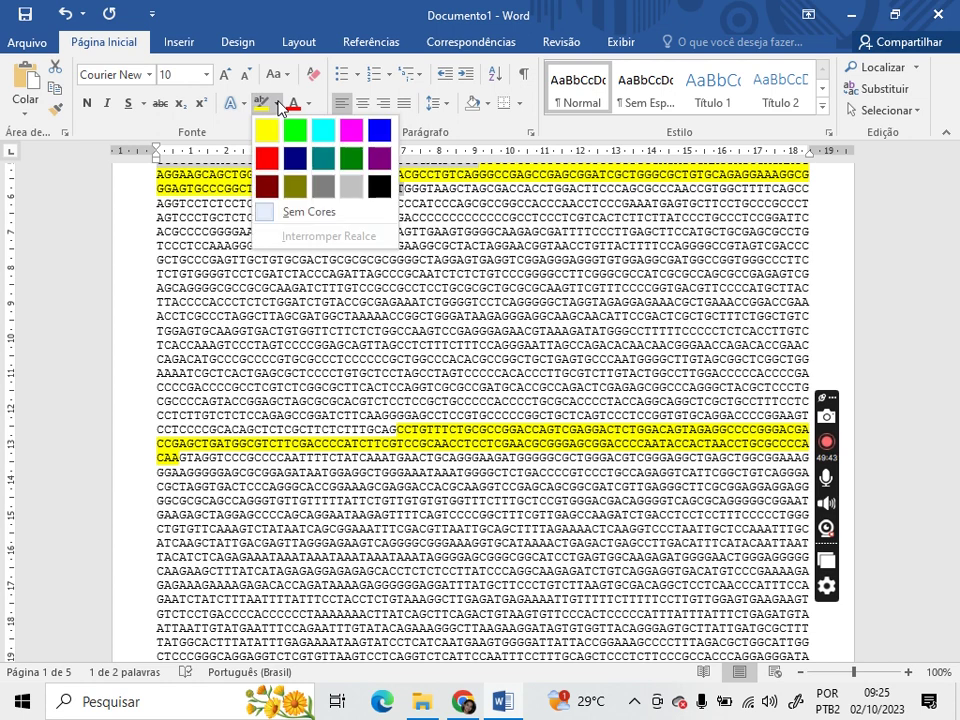
pyautogui.click(350, 131)
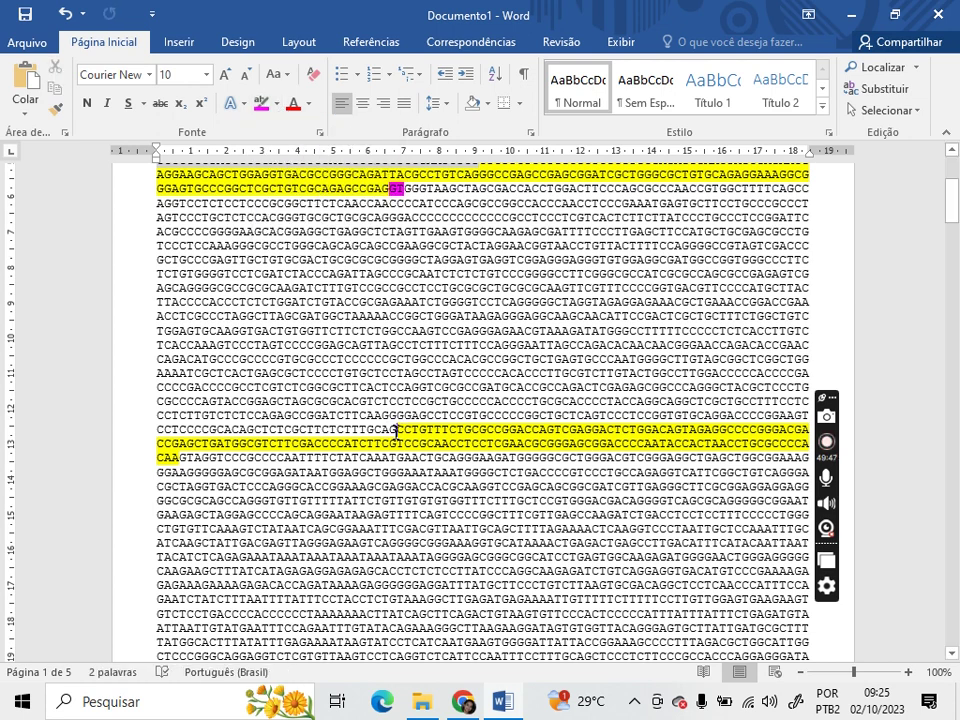
pyautogui.moveTo(397, 431); pyautogui.dragTo(383, 431)
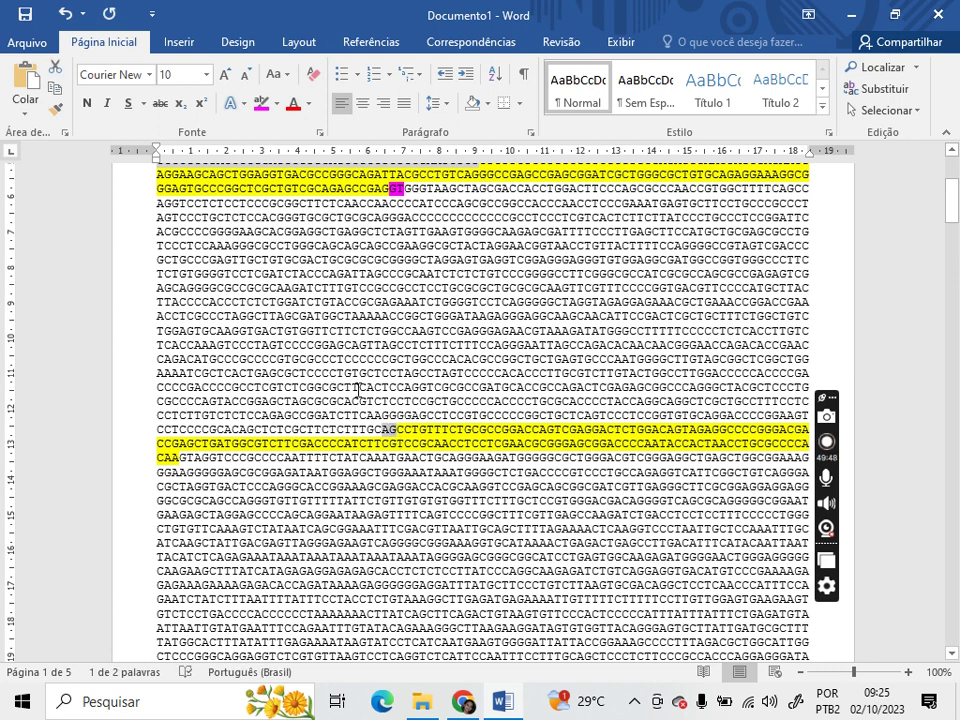
pyautogui.click(259, 104)
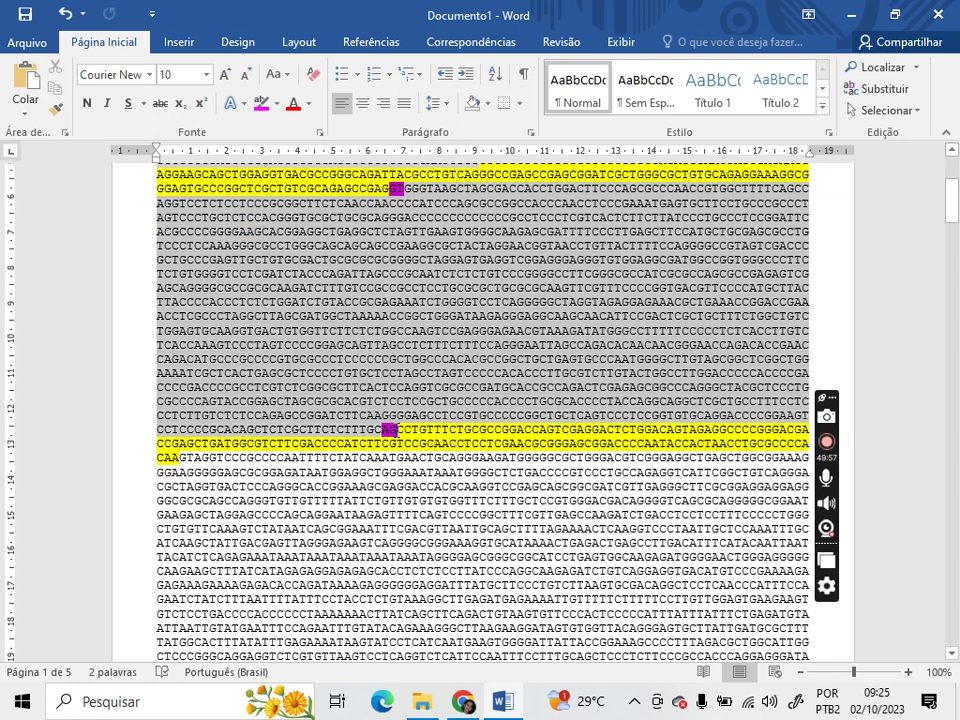
# - Switch to the BLAST results in Chrome and copy the final bases CCTGCGCCCCACAA of the Range 4 subject sequence
pyautogui.moveTo(390, 430); pyautogui.dragTo(398, 430)
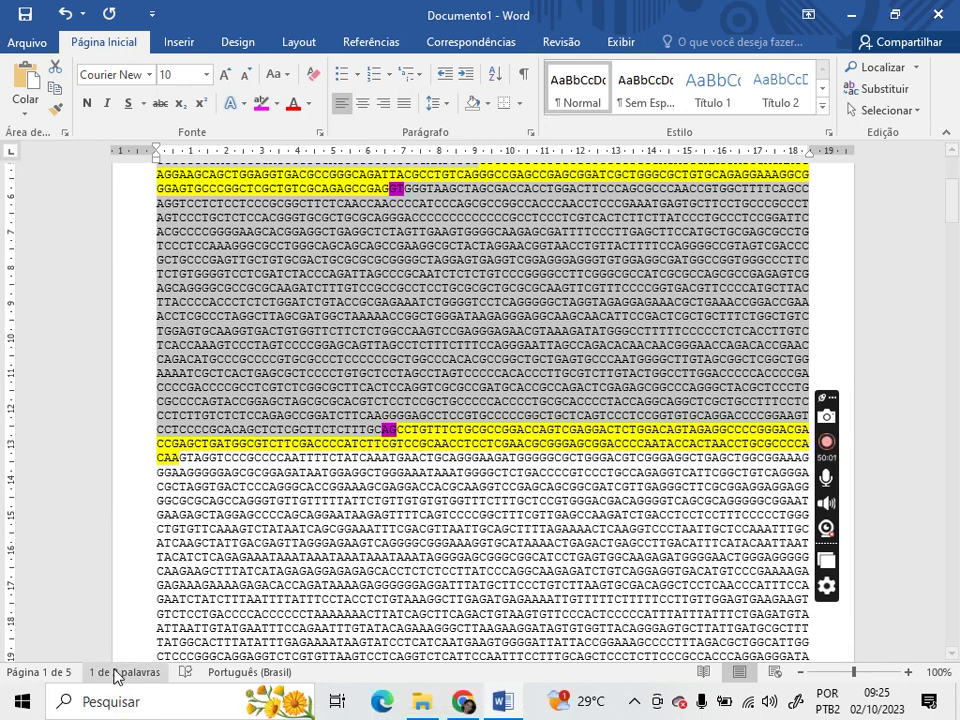
pyautogui.click(303, 190)
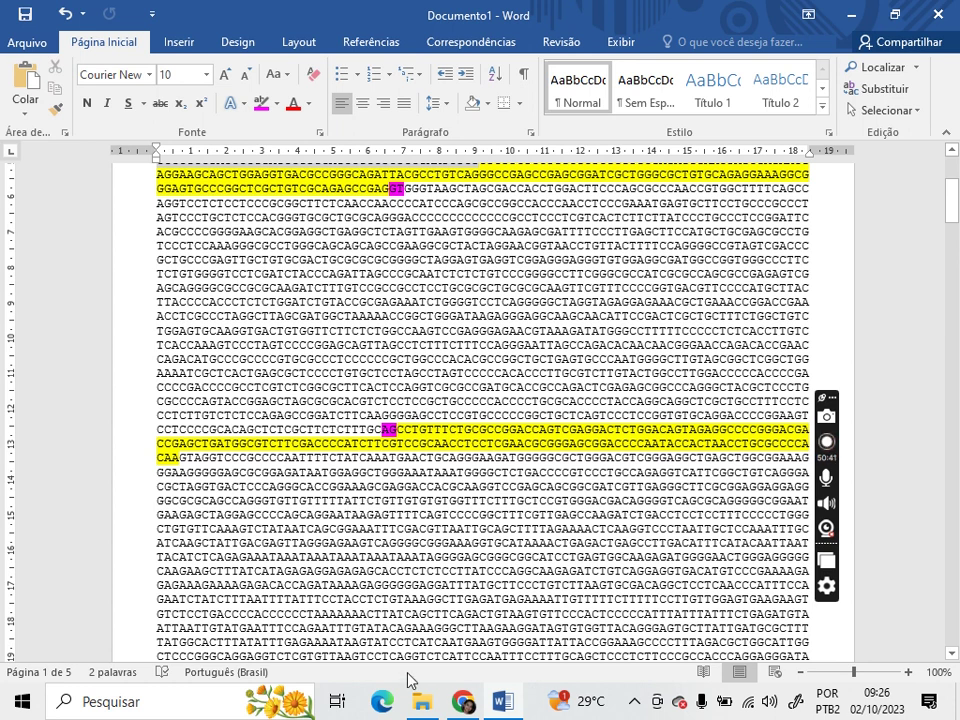
pyautogui.click(464, 703)
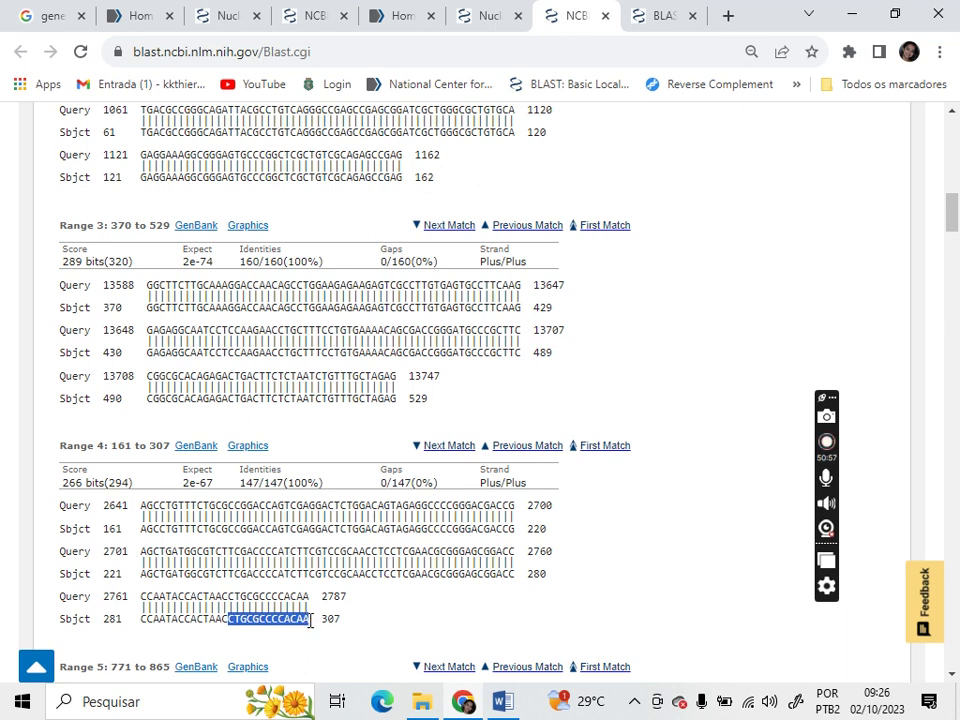
pyautogui.moveTo(310, 619); pyautogui.dragTo(222, 620)
pyautogui.hotkey('ctrl', 'c')
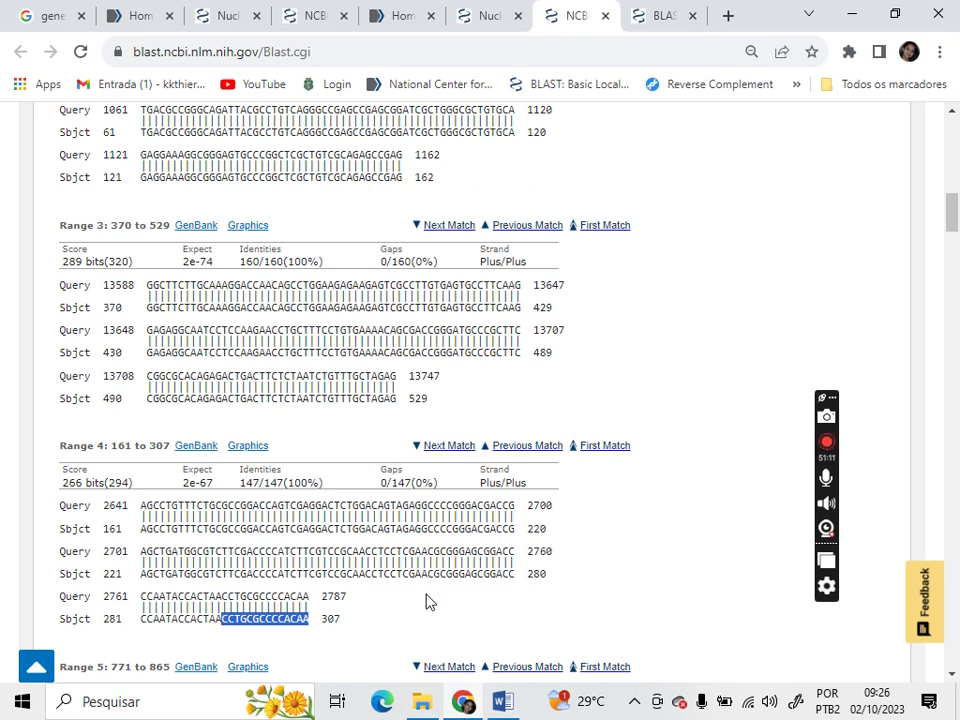
# - Search the Word document for CCTGCGCCCCACAA to check where the second yellow exon ends, and close the search
pyautogui.click(503, 703)
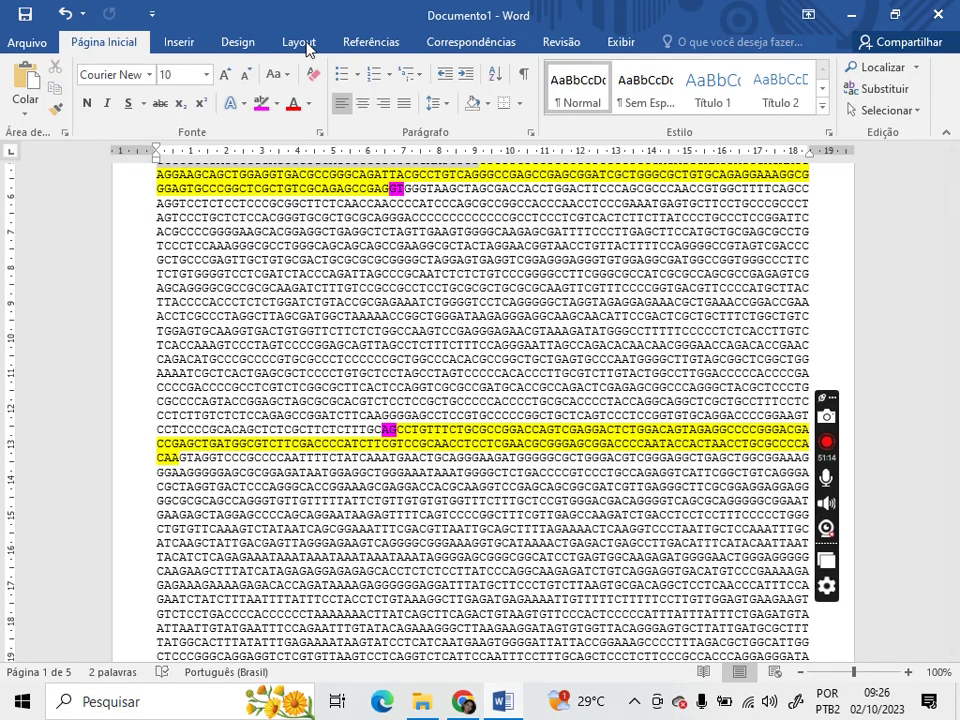
pyautogui.click(893, 66)
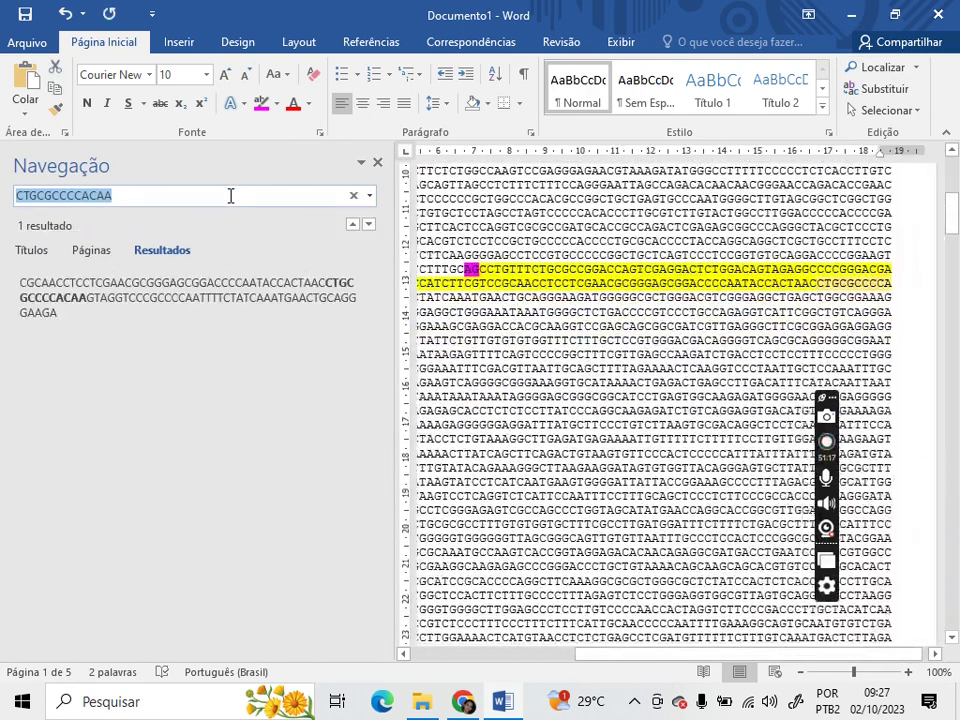
pyautogui.press('BackSpace')
pyautogui.hotkey('ctrl', 'v')
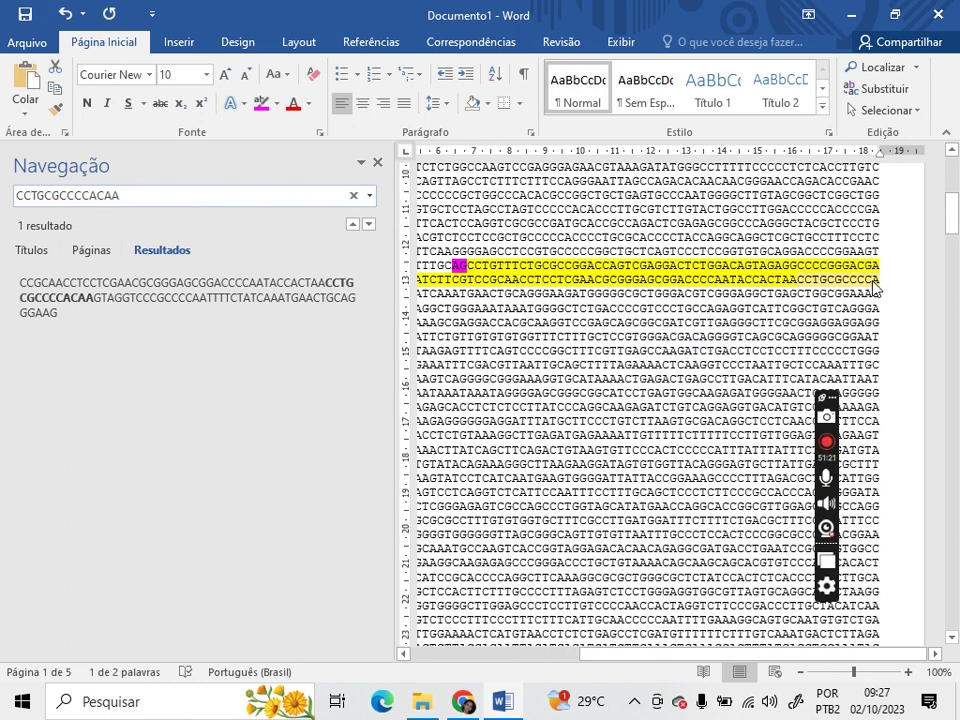
pyautogui.press('Escape')
pyautogui.click(377, 162)
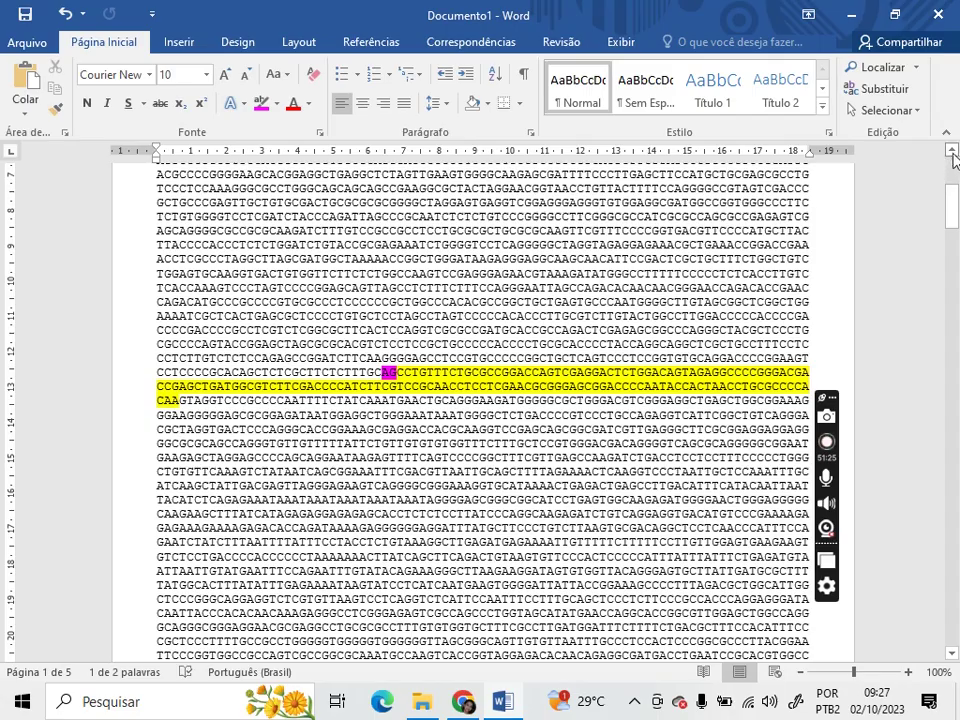
pyautogui.click(952, 152)
pyautogui.click(952, 152)
pyautogui.click(952, 152)
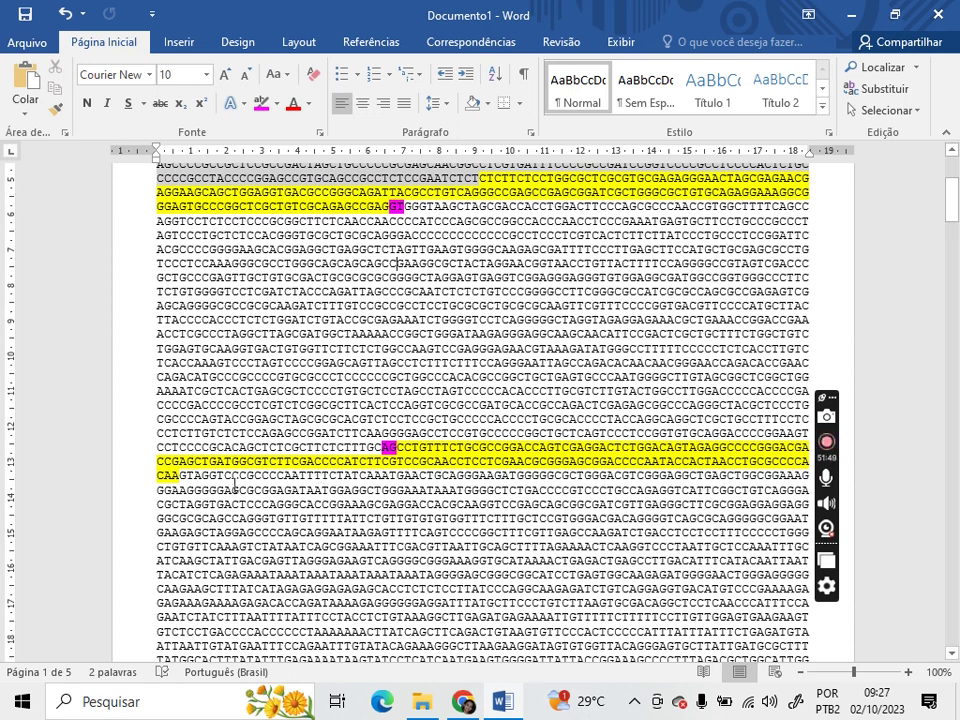
# - Switch to the BLAST results in Chrome and copy the first bases CGTACGATACCTGG of the Range 6 query sequence
pyautogui.click(462, 702)
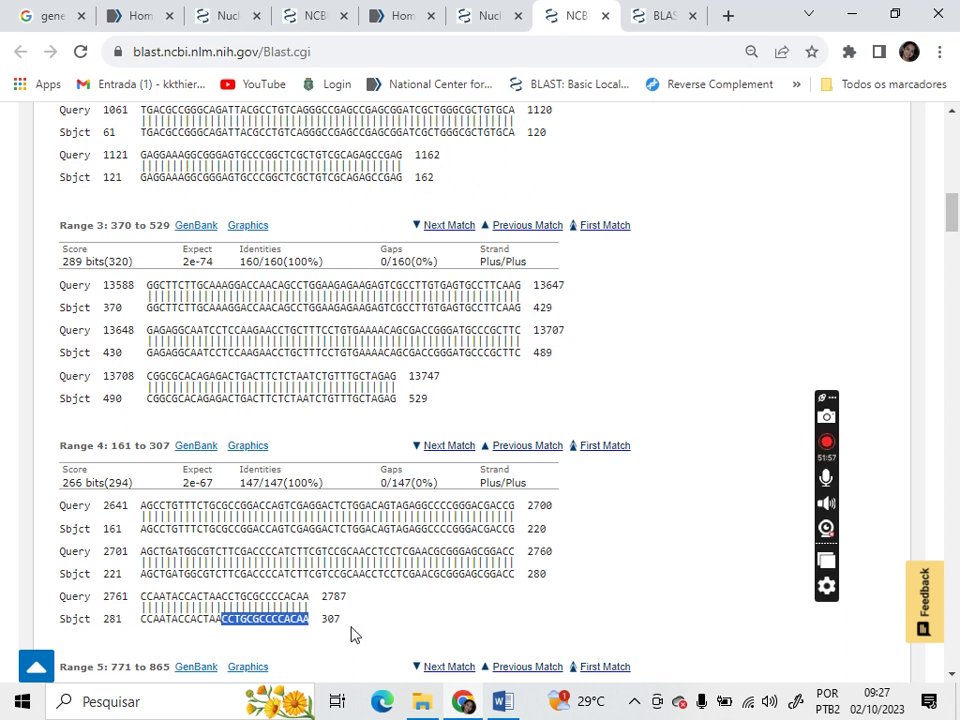
pyautogui.click(724, 369)
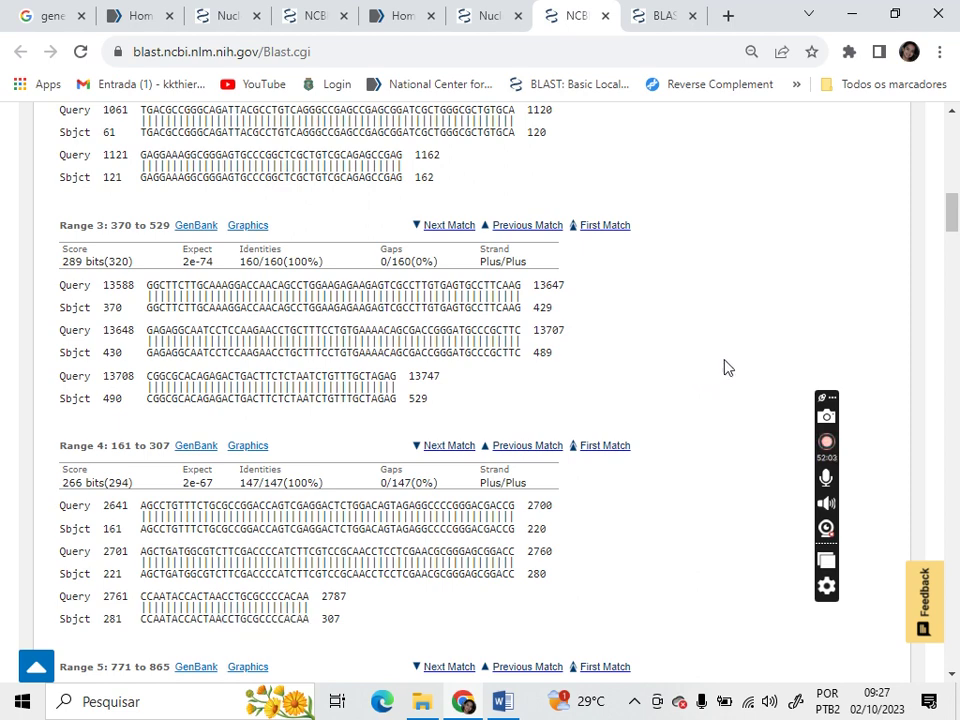
pyautogui.scroll(-3, 727, 368)
pyautogui.scroll(-4, 727, 368)
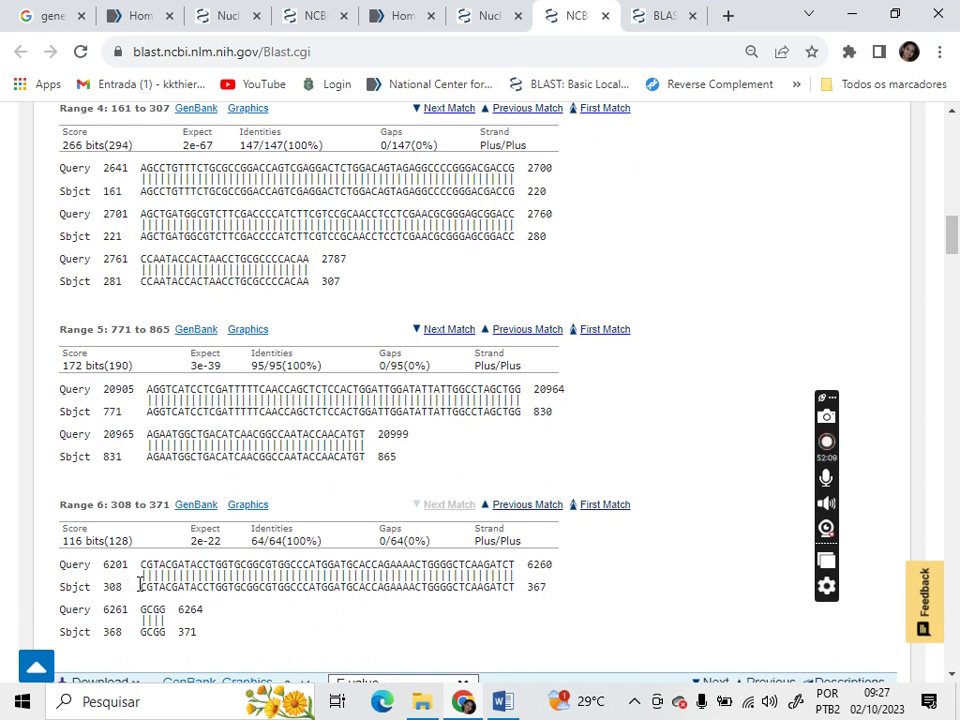
pyautogui.moveTo(141, 566); pyautogui.dragTo(231, 568)
pyautogui.hotkey('ctrl', 'c')
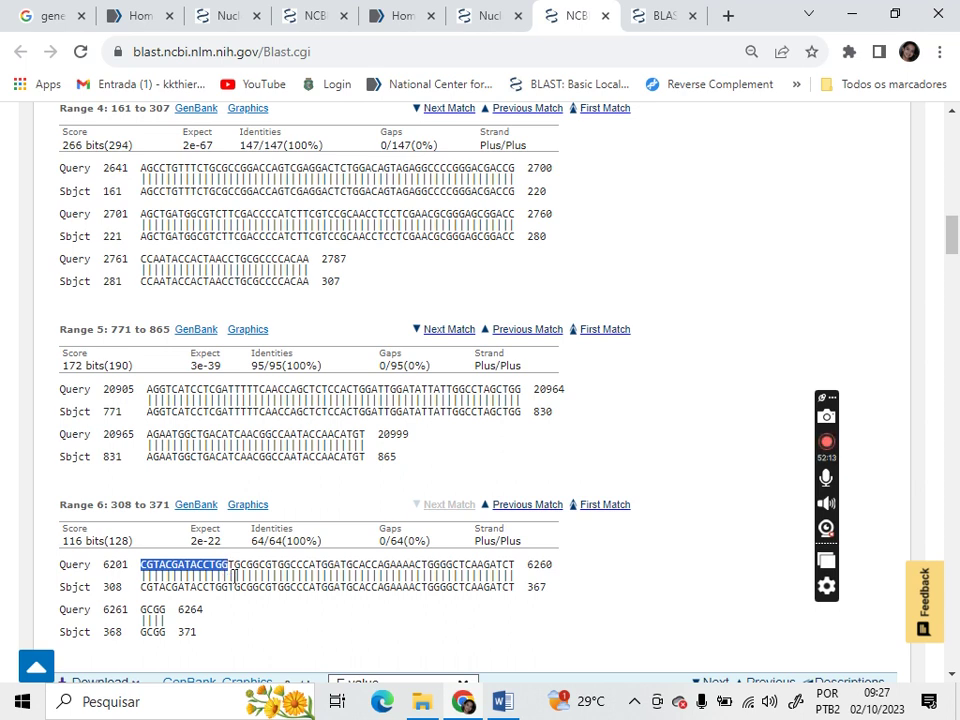
# - Switch to Word and search the document for CGTACGATACCTGG
pyautogui.click(505, 703)
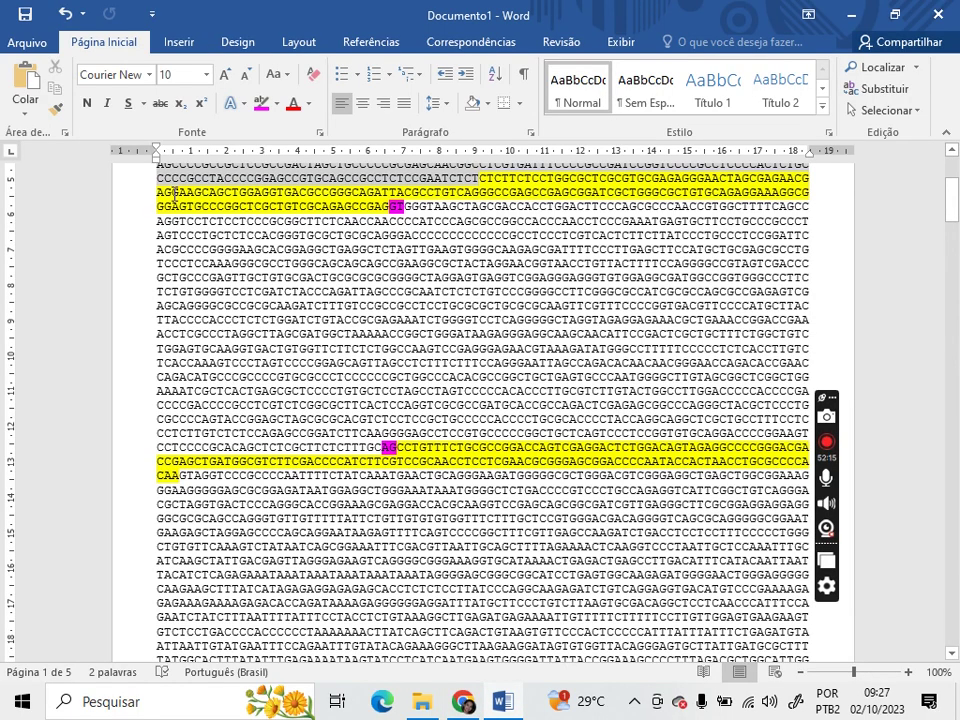
pyautogui.click(884, 67)
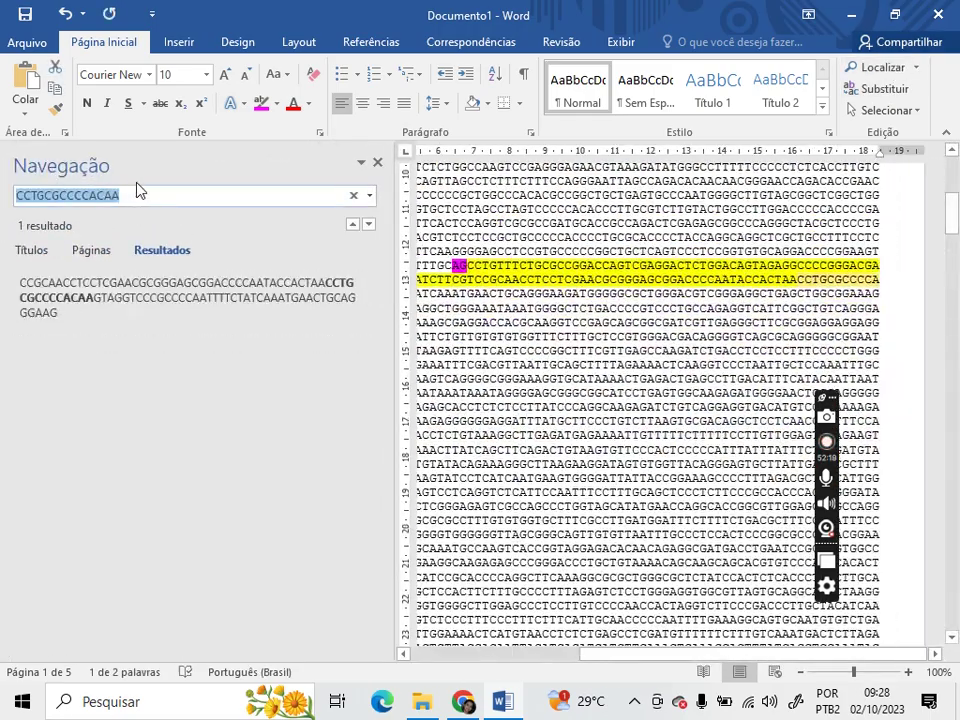
pyautogui.hotkey('ctrl', 'v')
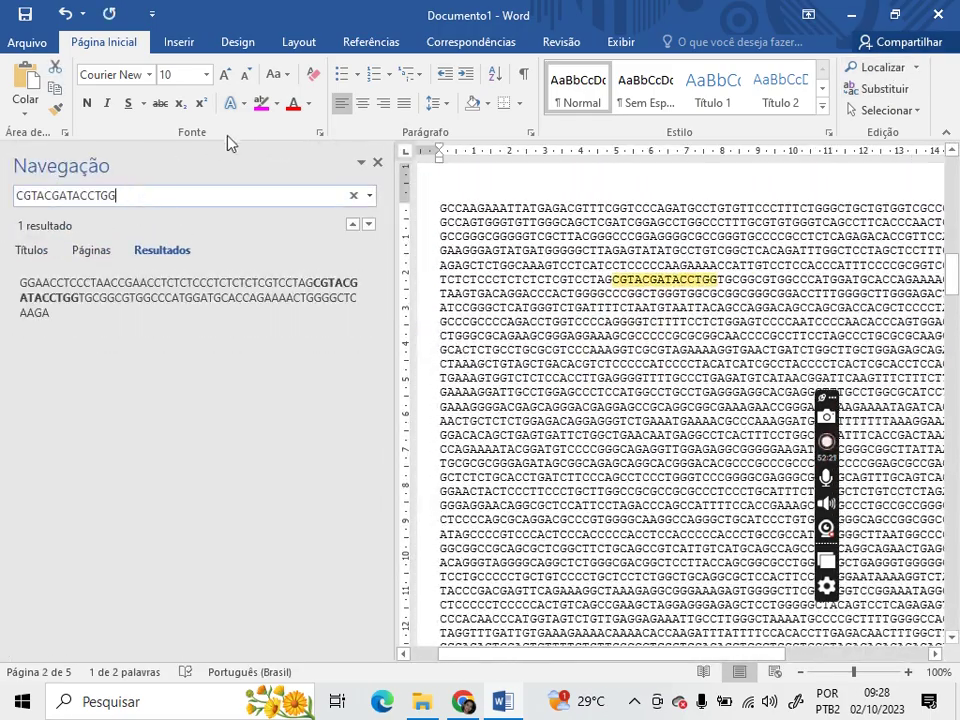
# - Try to highlight the found CGTACGATACCTGG sequence in yellow
pyautogui.click(276, 103)
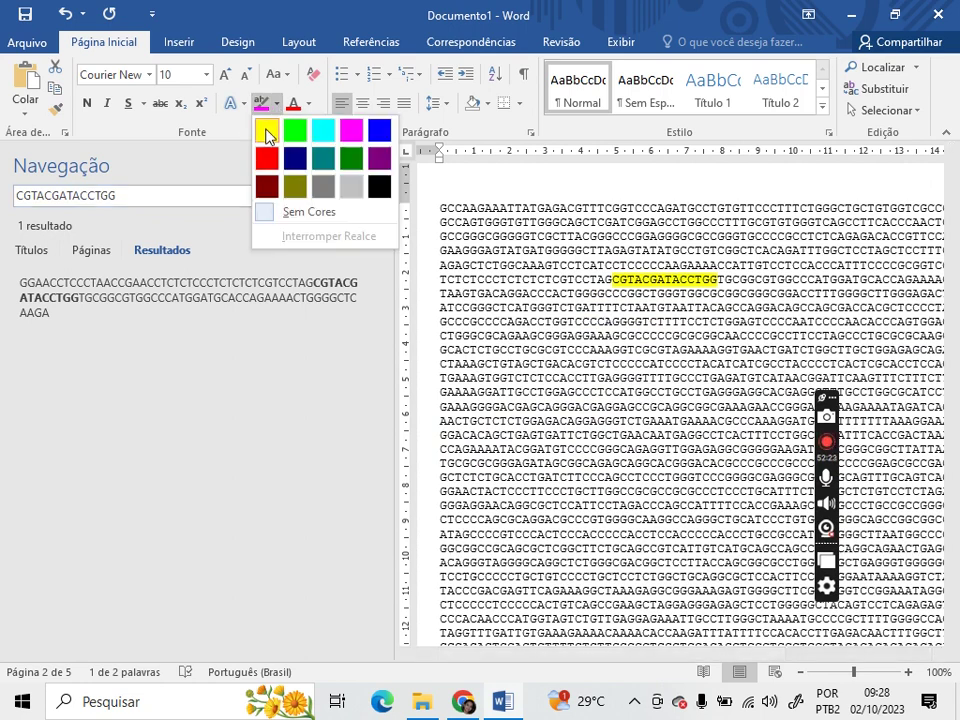
pyautogui.click(267, 130)
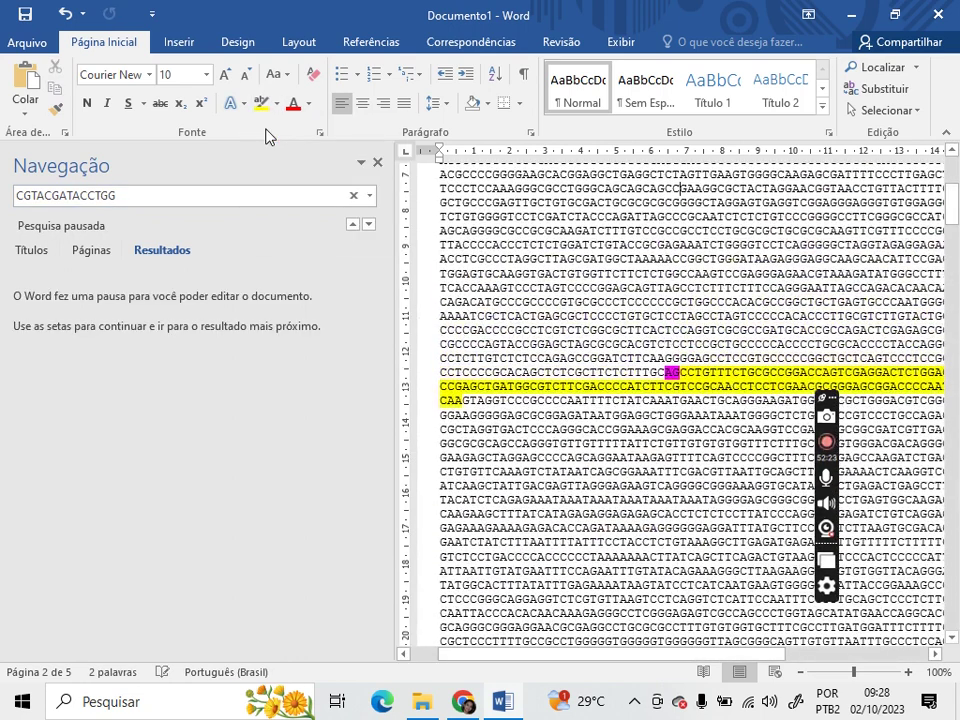
pyautogui.click(269, 200)
pyautogui.press('Return')
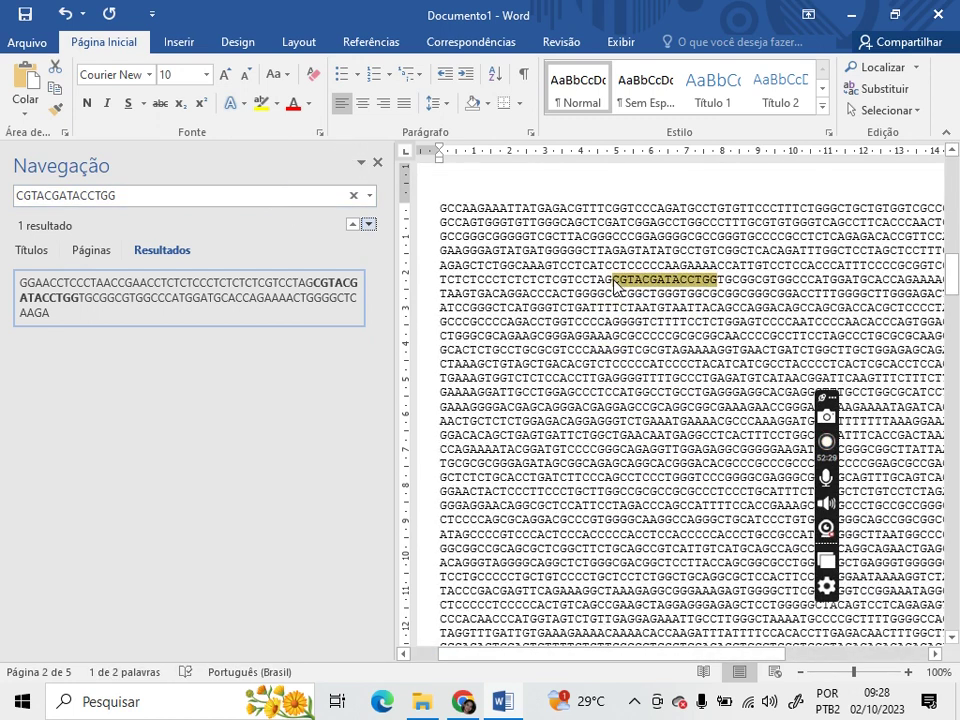
pyautogui.click(614, 283)
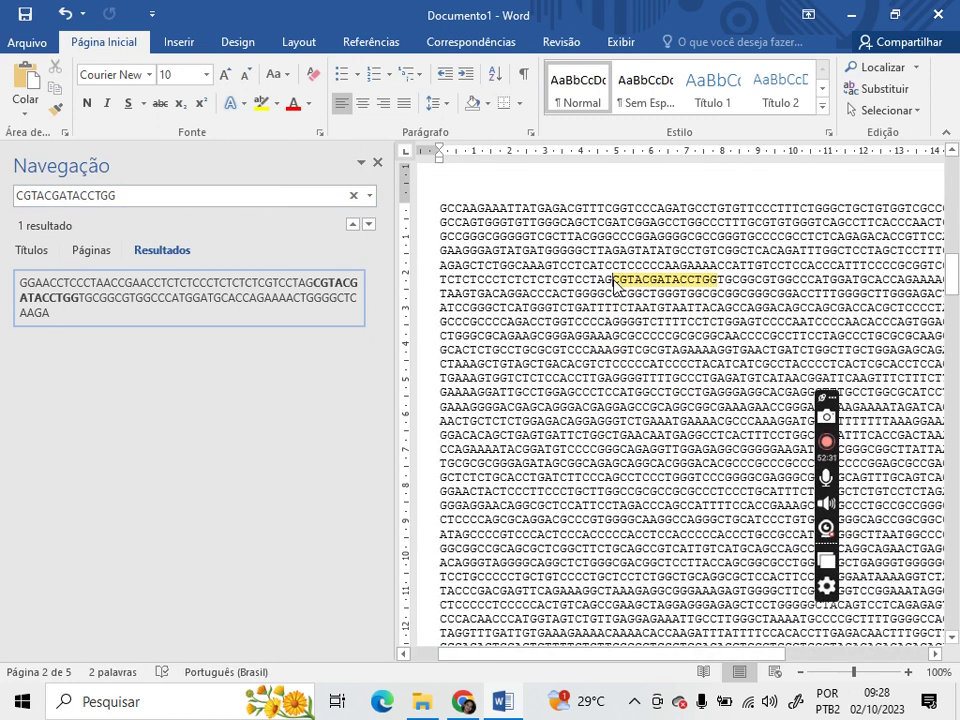
pyautogui.moveTo(613, 283); pyautogui.dragTo(717, 283)
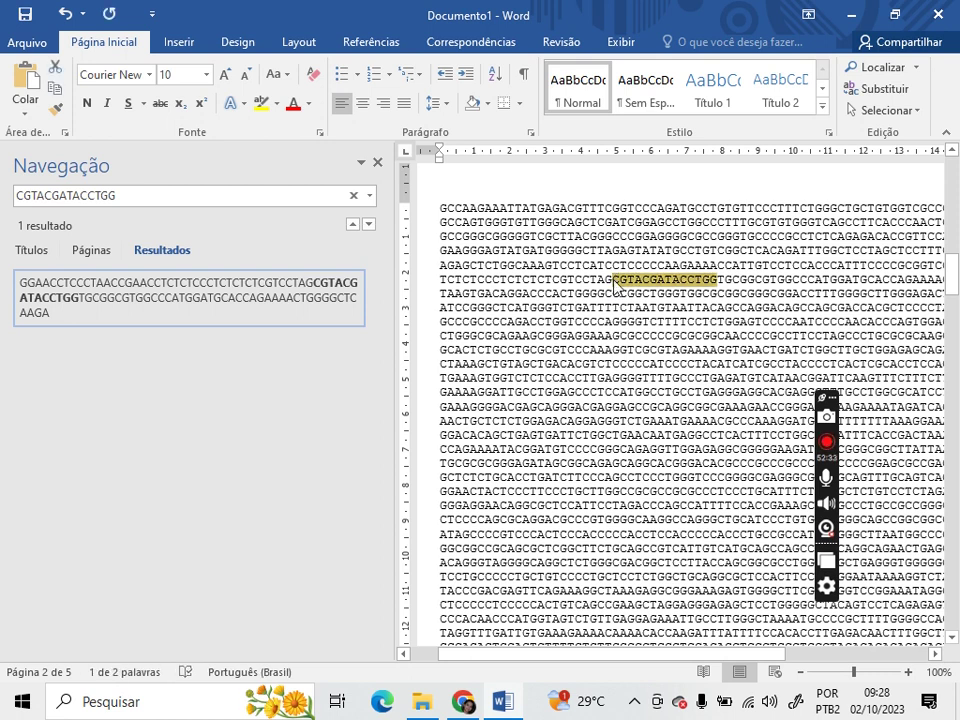
pyautogui.click(261, 104)
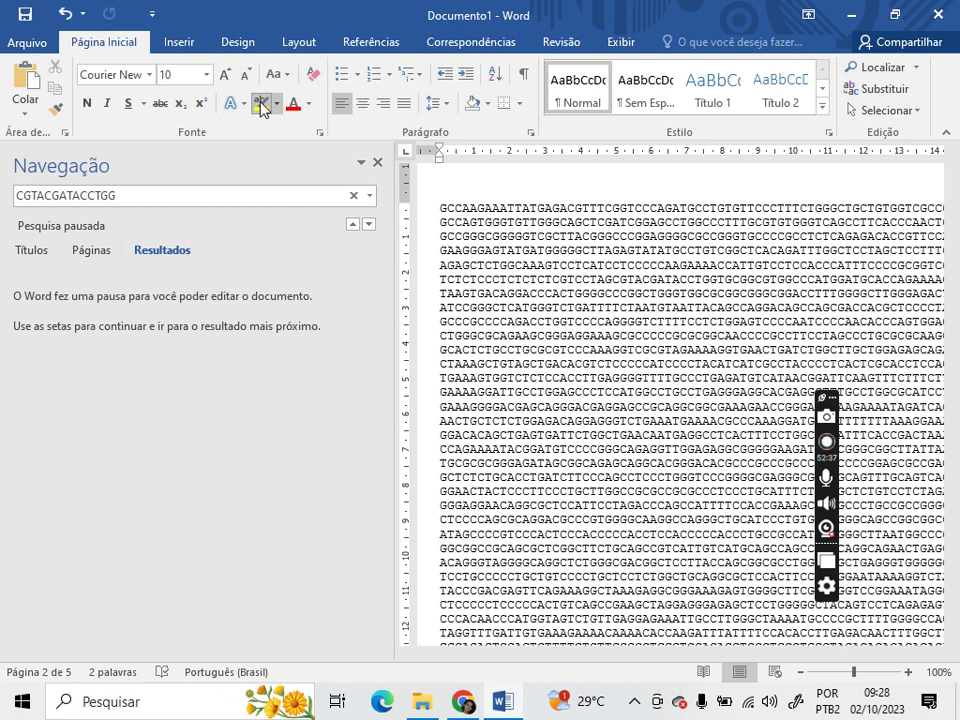
# - Search again for CGTACGATACCTGG and review the stretch between this match and the previous yellow exon
pyautogui.click(246, 194)
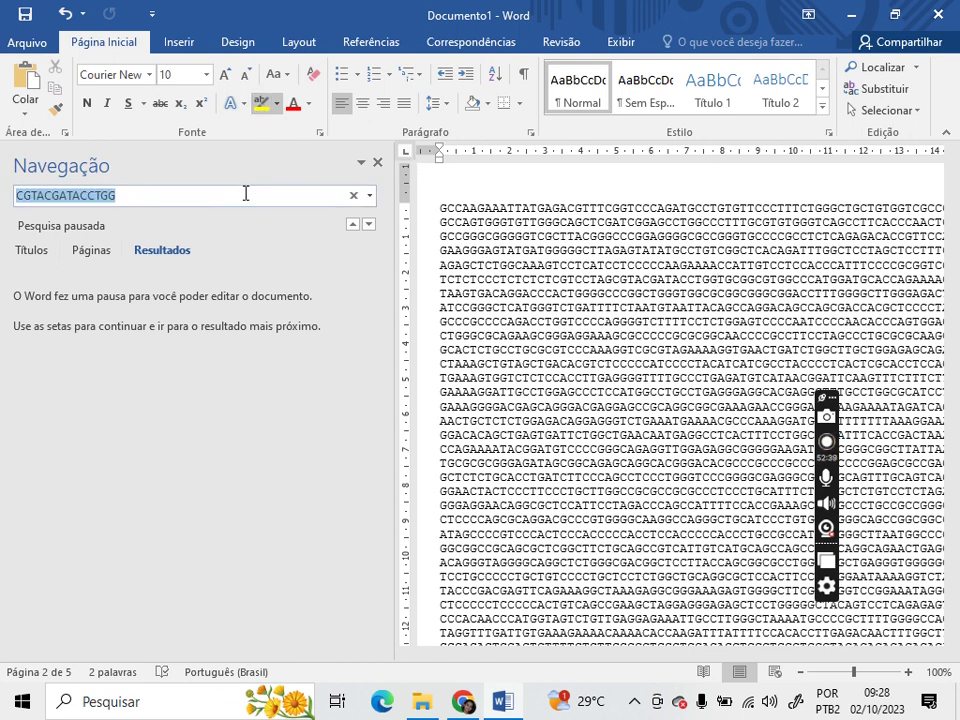
pyautogui.press('Return')
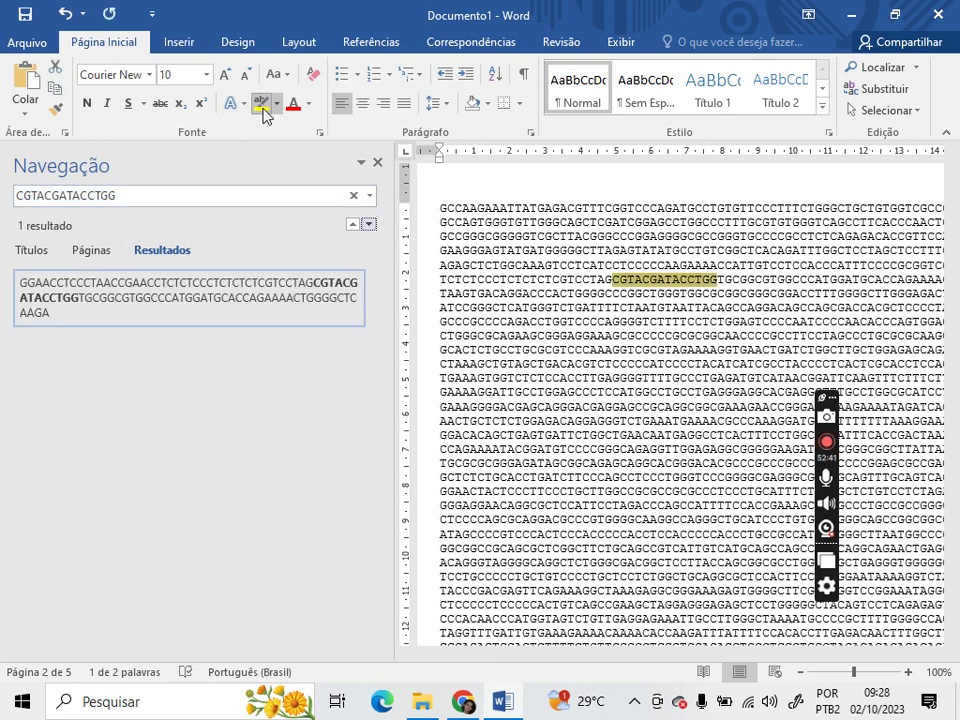
pyautogui.click(485, 266)
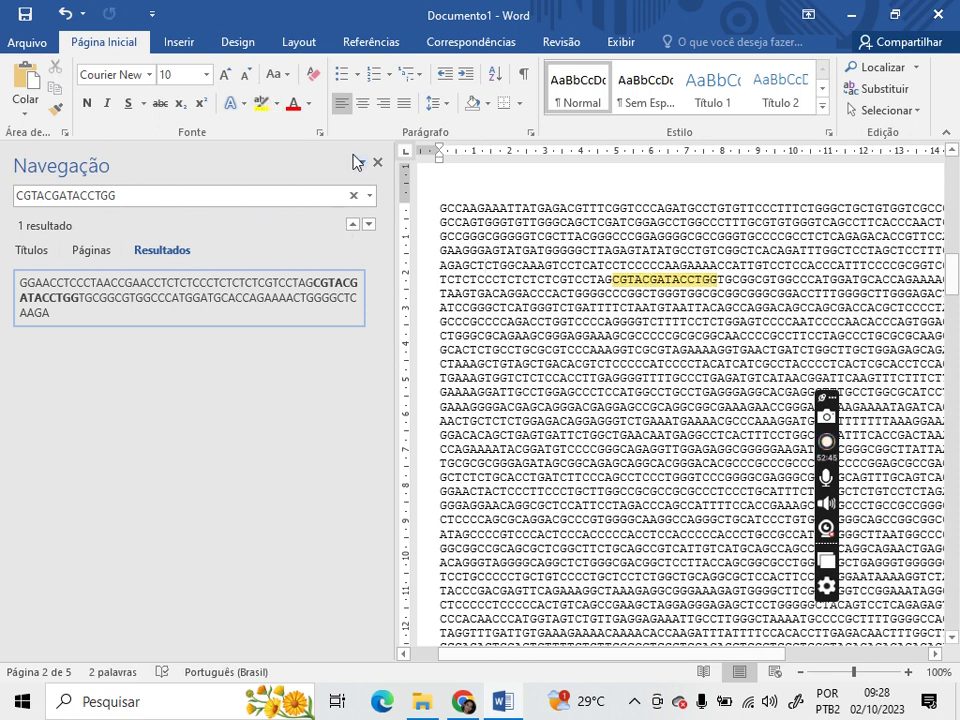
pyautogui.click(952, 155)
pyautogui.scroll(8, 952, 155)
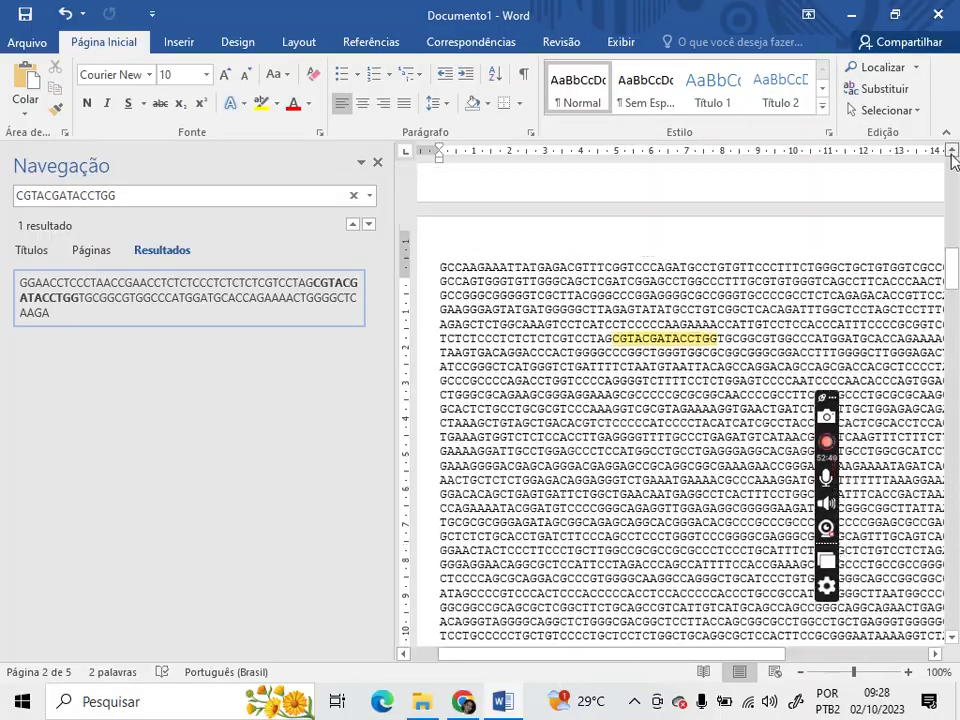
pyautogui.scroll(7, 952, 155)
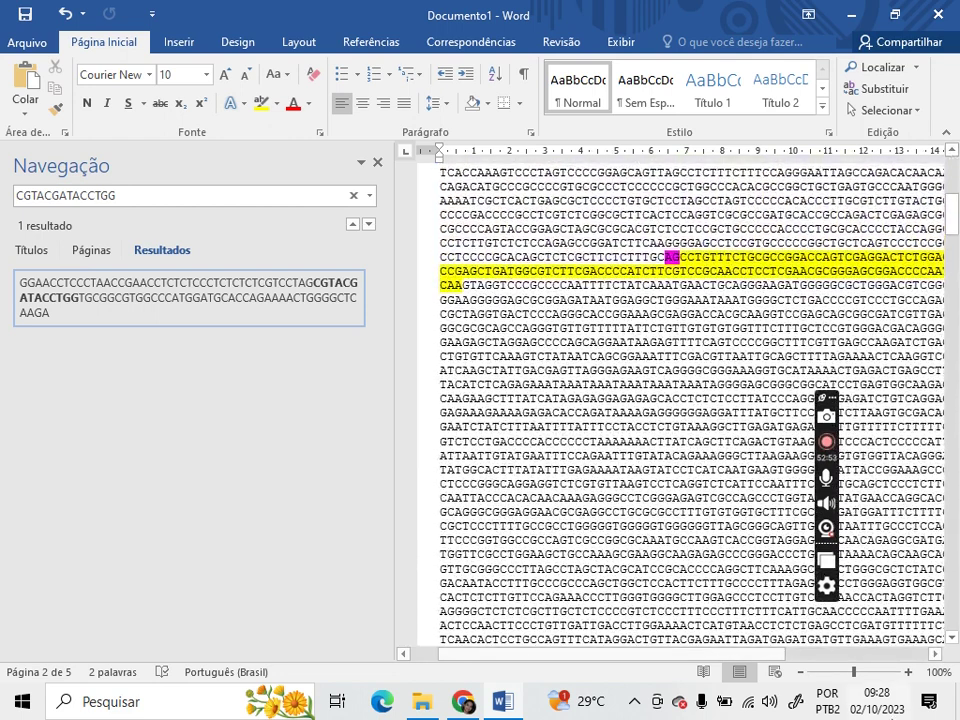
pyautogui.scroll(-5, 955, 625)
pyautogui.scroll(-6, 955, 625)
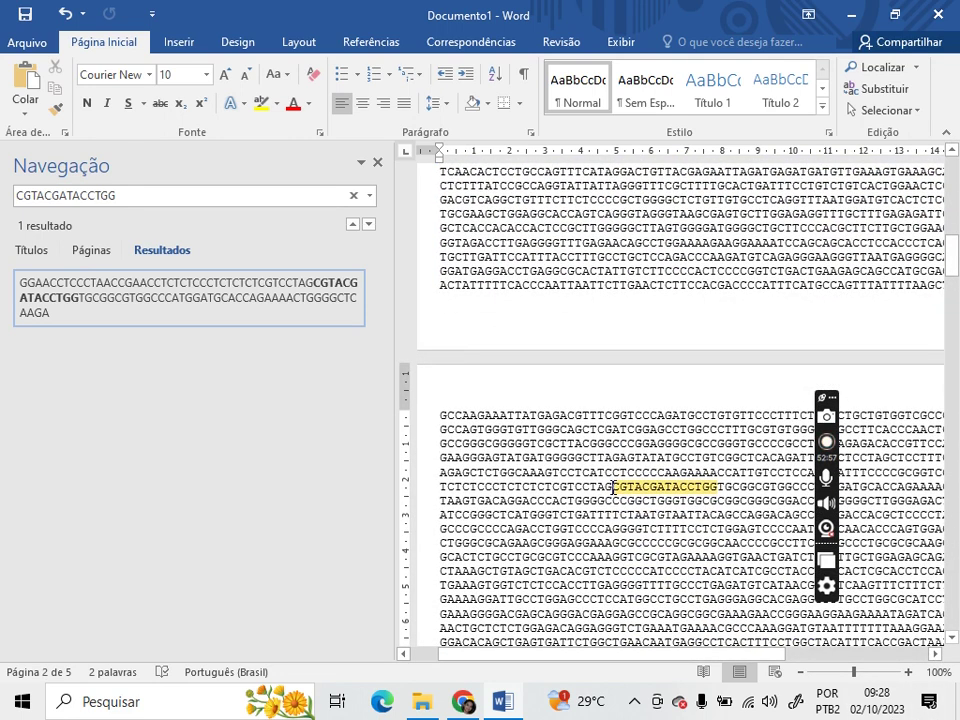
# - Select the matched CGTACGATACCTGG at the start of the third exon on page 2 and highlight it in yellow
pyautogui.hotkey('shift', 'Right')
pyautogui.hotkey('shift', 'Right')
pyautogui.hotkey('shift', 'Right')
pyautogui.hotkey('shift', 'Right')
pyautogui.hotkey('shift', 'Right')
pyautogui.hotkey('shift', 'Right')
pyautogui.hotkey('shift', 'Right')
pyautogui.hotkey('shift', 'Right')
pyautogui.hotkey('shift', 'Right')
pyautogui.hotkey('shift', 'Right')
pyautogui.hotkey('shift', 'Right')
pyautogui.hotkey('shift', 'Right')
pyautogui.hotkey('shift', 'Right')
pyautogui.hotkey('shift', 'Right')
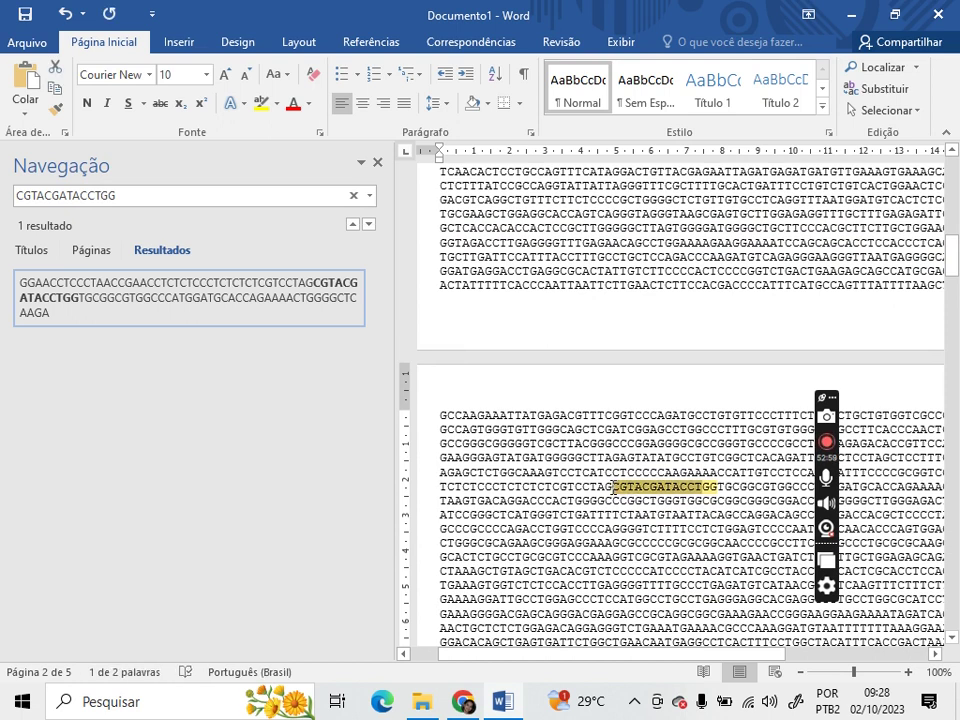
pyautogui.click(276, 104)
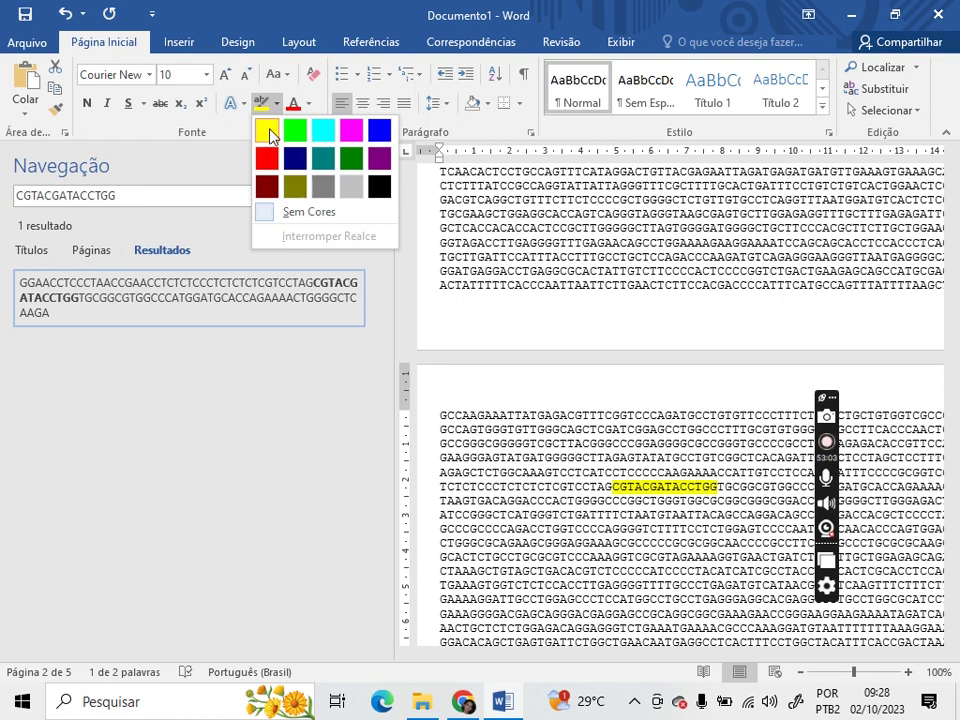
pyautogui.click(266, 129)
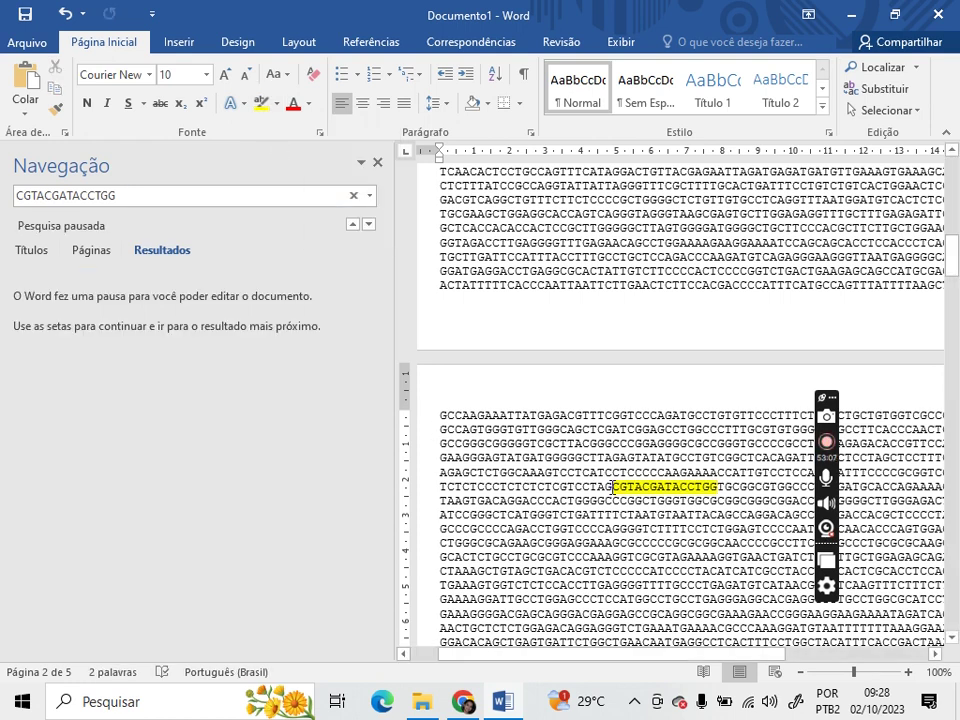
# - Highlight the AG immediately before the yellow CGTACGATACCTGG sequence in magenta
pyautogui.moveTo(612, 487); pyautogui.dragTo(597, 487)
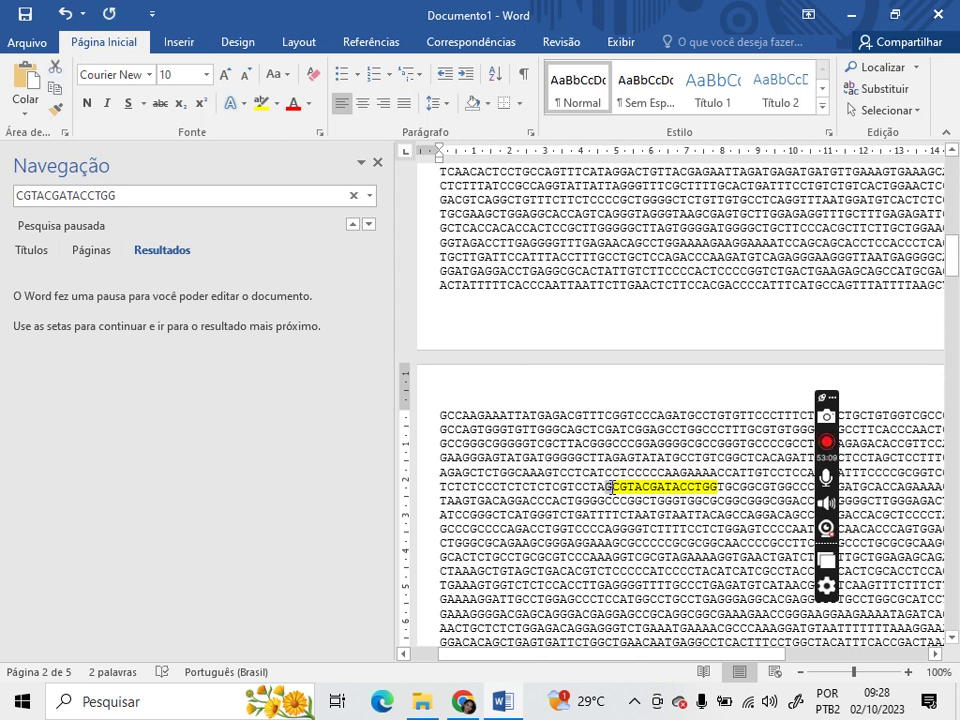
pyautogui.click(276, 104)
pyautogui.click(352, 137)
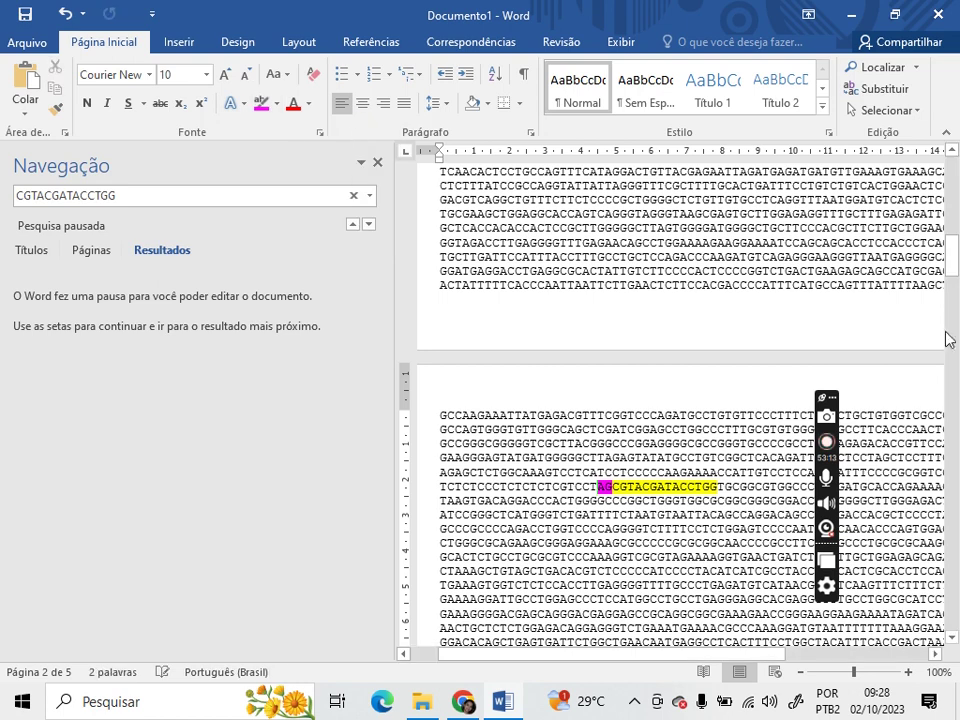
# - Highlight the GT immediately after the yellow CAA that ends the second exon on page 1 in magenta
pyautogui.scroll(8, 955, 177)
pyautogui.scroll(2, 955, 177)
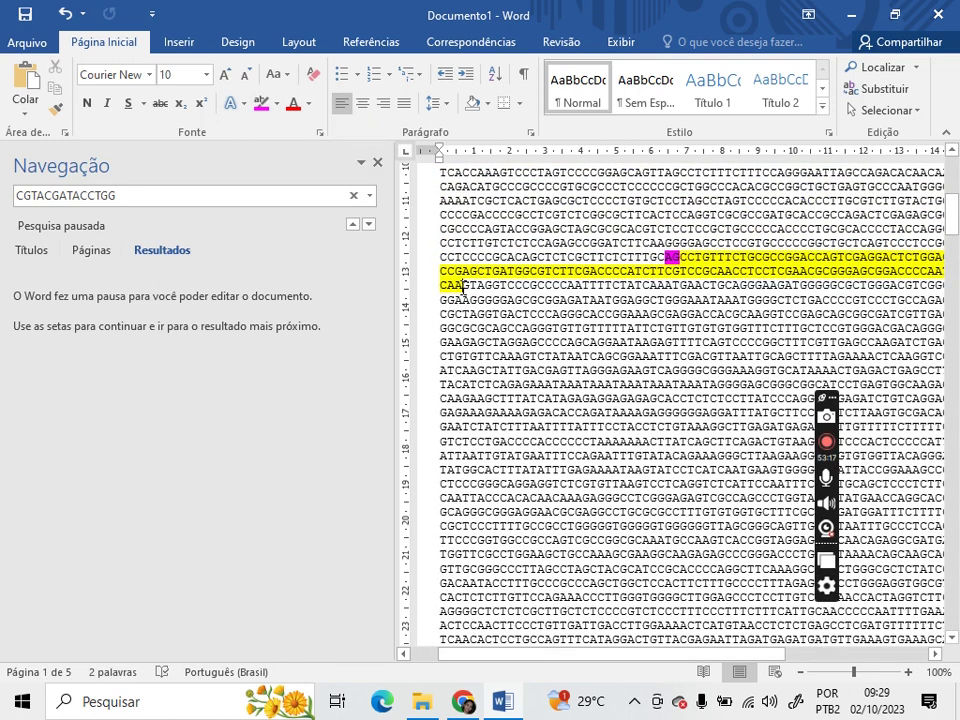
pyautogui.moveTo(462, 287); pyautogui.dragTo(471, 287)
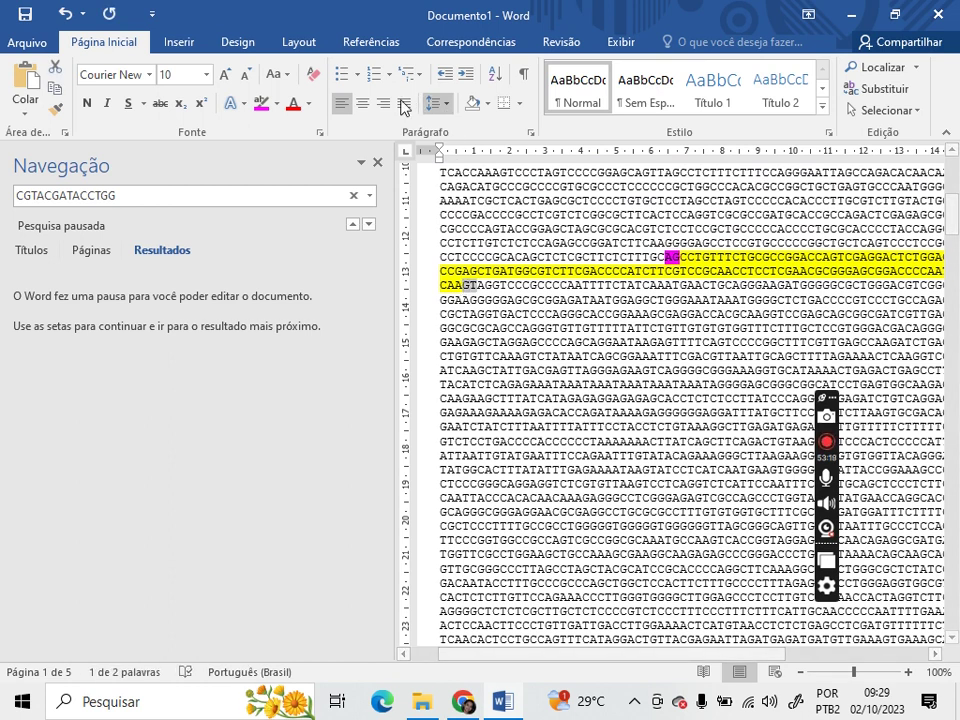
pyautogui.click(259, 102)
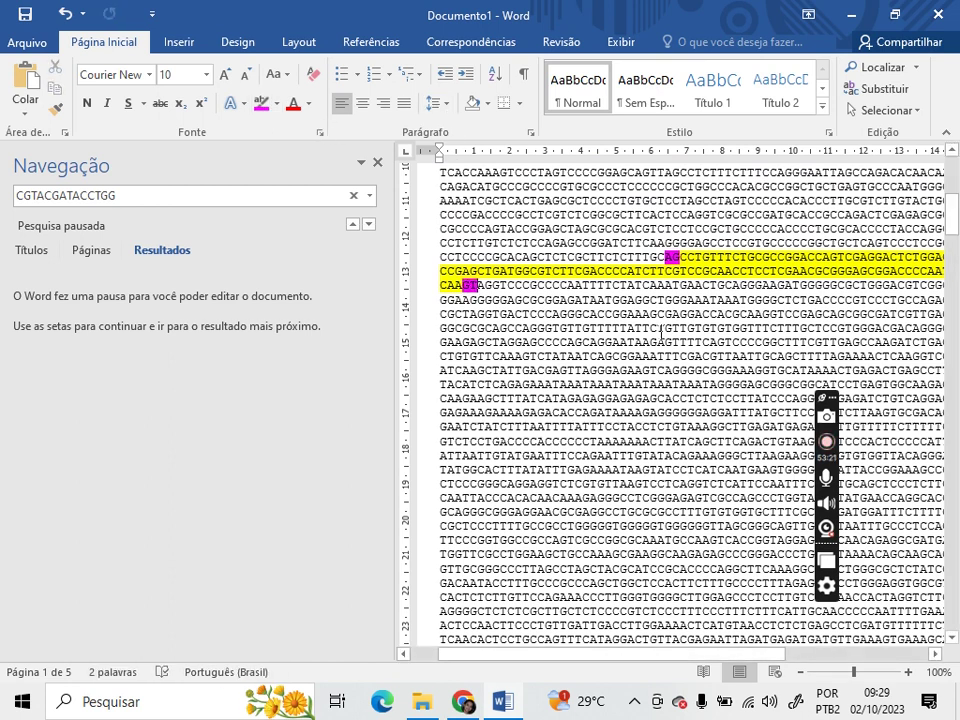
# - Review the intron from the magenta GT after the second exon down to the third exon on page 2
pyautogui.press('Down')
pyautogui.press('Down')
pyautogui.press('Down')
pyautogui.press('Down')
pyautogui.press('Down')
pyautogui.press('Down')
pyautogui.press('Down')
pyautogui.press('Down')
pyautogui.press('Down')
pyautogui.press('Down')
pyautogui.press('Down')
pyautogui.press('Down')
pyautogui.press('Down')
pyautogui.press('Down')
pyautogui.press('Down')
pyautogui.press('Down')
pyautogui.press('Down')
pyautogui.press('Down')
pyautogui.press('Down')
pyautogui.press('Down')
pyautogui.press('Down')
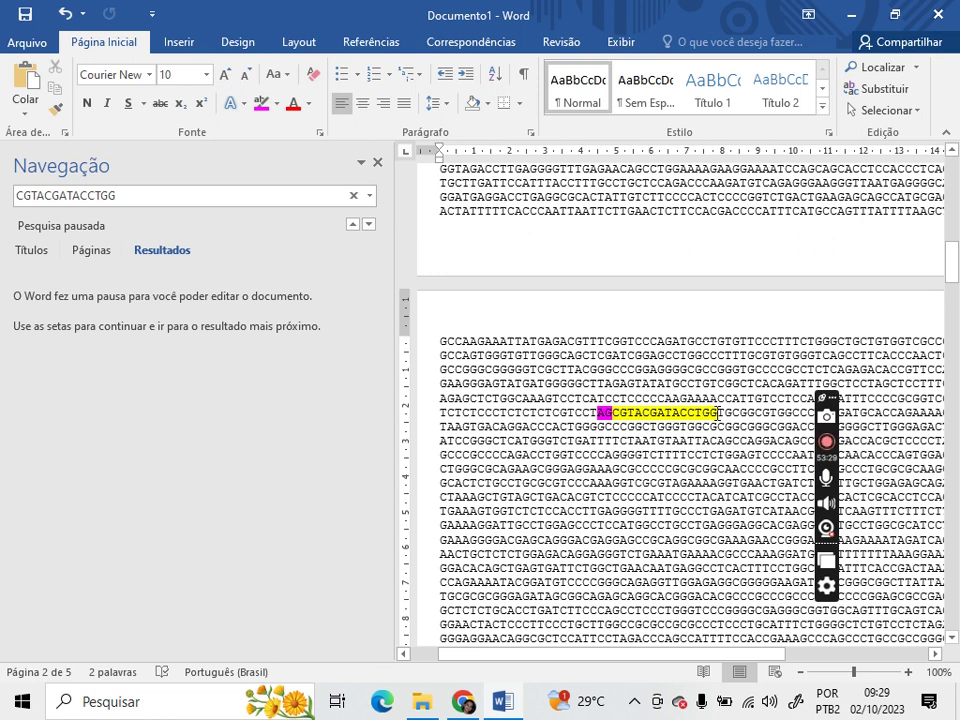
# - Copy ACTGGGGCTCAAGATCT from the end of Range 6's first subject row in BLAST and search for it in the Word document
pyautogui.hotkey('alt', 'Tab')
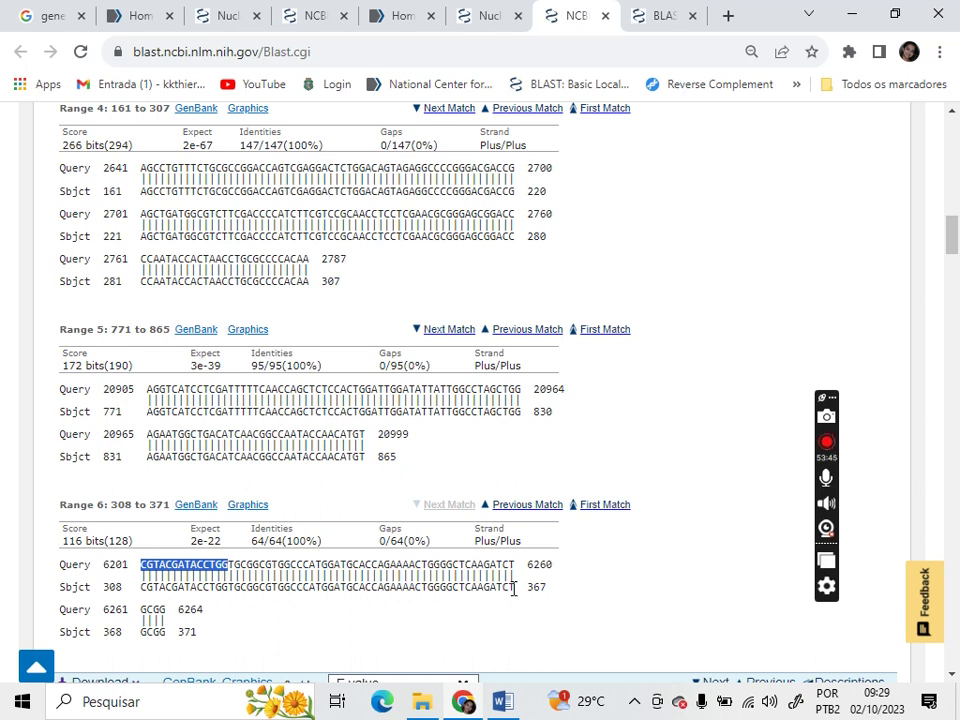
pyautogui.moveTo(513, 588); pyautogui.dragTo(410, 585)
pyautogui.hotkey('ctrl', 'c')
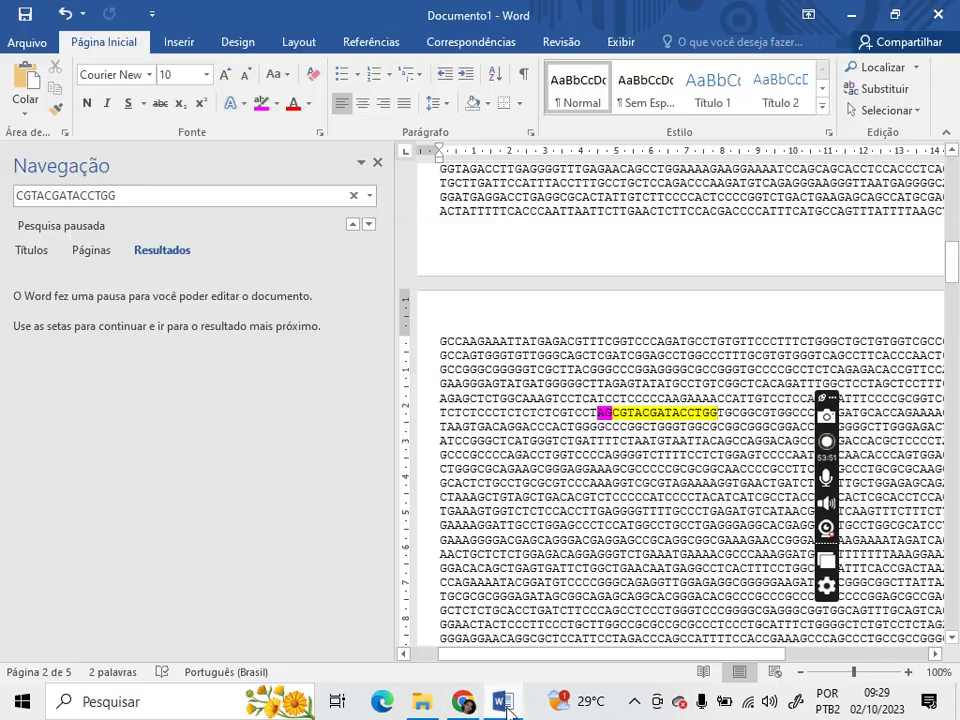
pyautogui.hotkey('alt', 'Tab')
pyautogui.click(210, 195)
pyautogui.hotkey('ctrl', 'v')
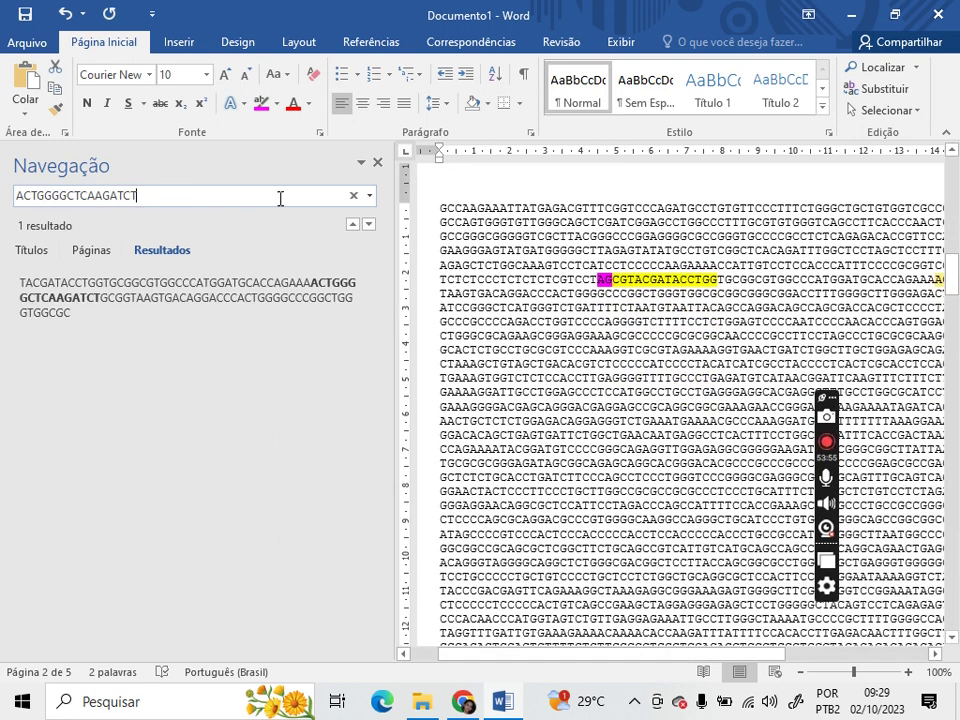
# - Highlight the found ACTGGGGCTCAAGATCT in yellow and close the navigation pane to show the full line width
pyautogui.click(277, 104)
pyautogui.click(266, 131)
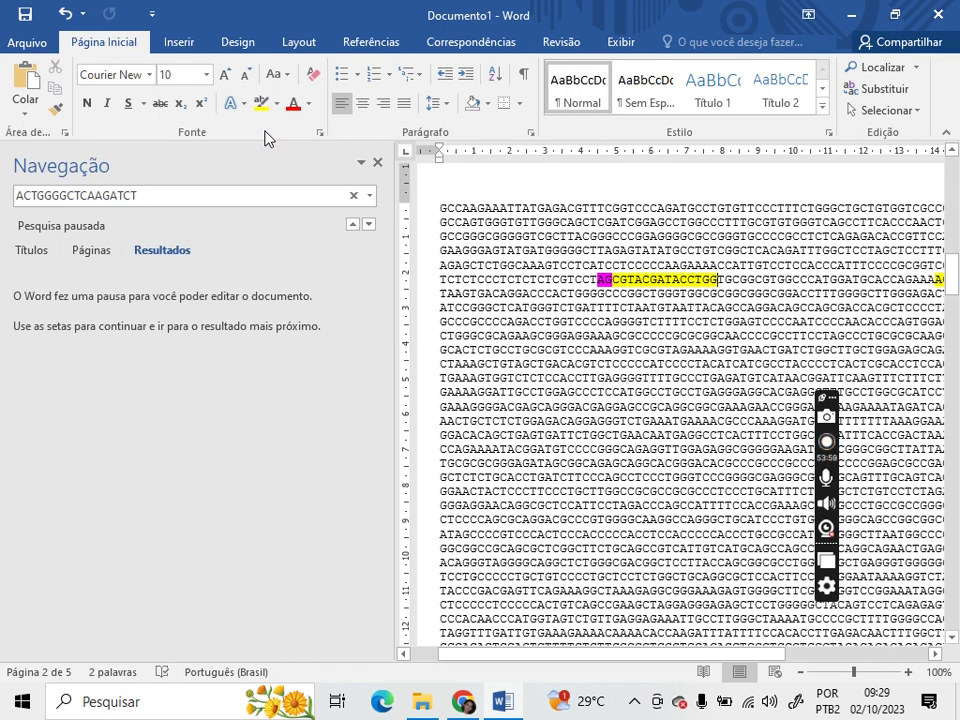
pyautogui.click(936, 654)
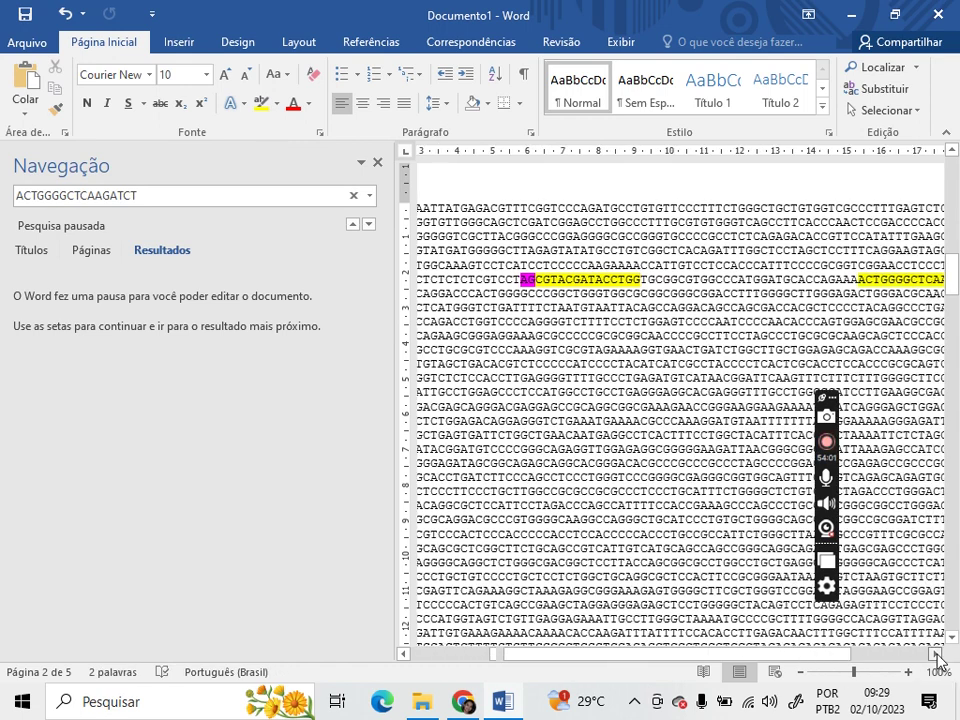
pyautogui.click(936, 654)
pyautogui.click(936, 654)
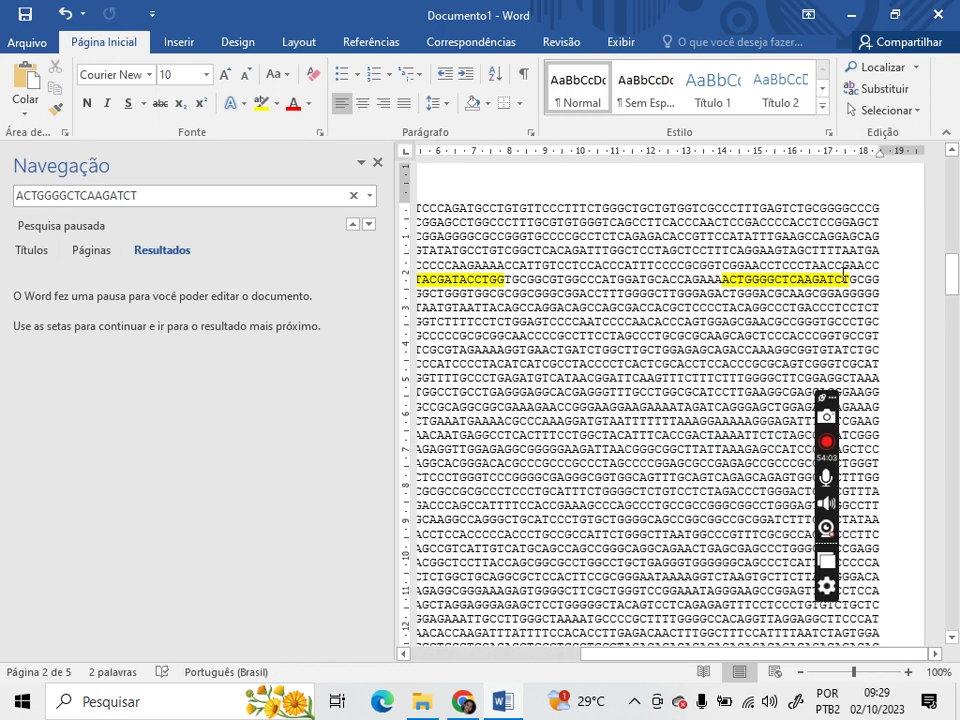
pyautogui.click(377, 162)
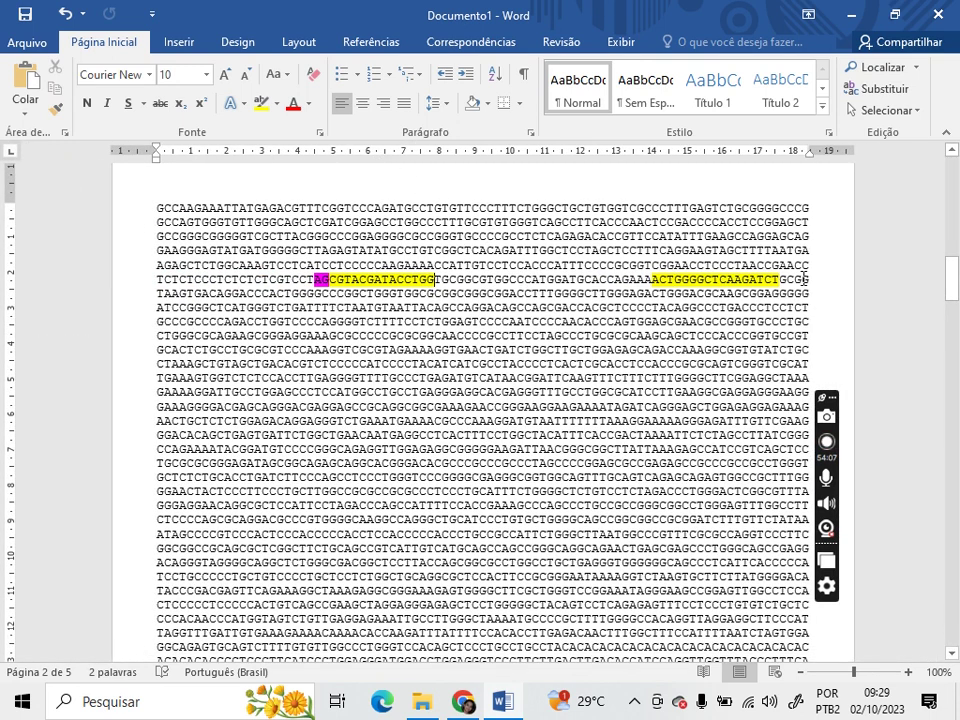
# - Extend the yellow highlight over the GCG that follows ACTGGGGCTCAAGATCT in the third exon
pyautogui.moveTo(773, 280); pyautogui.dragTo(781, 280)
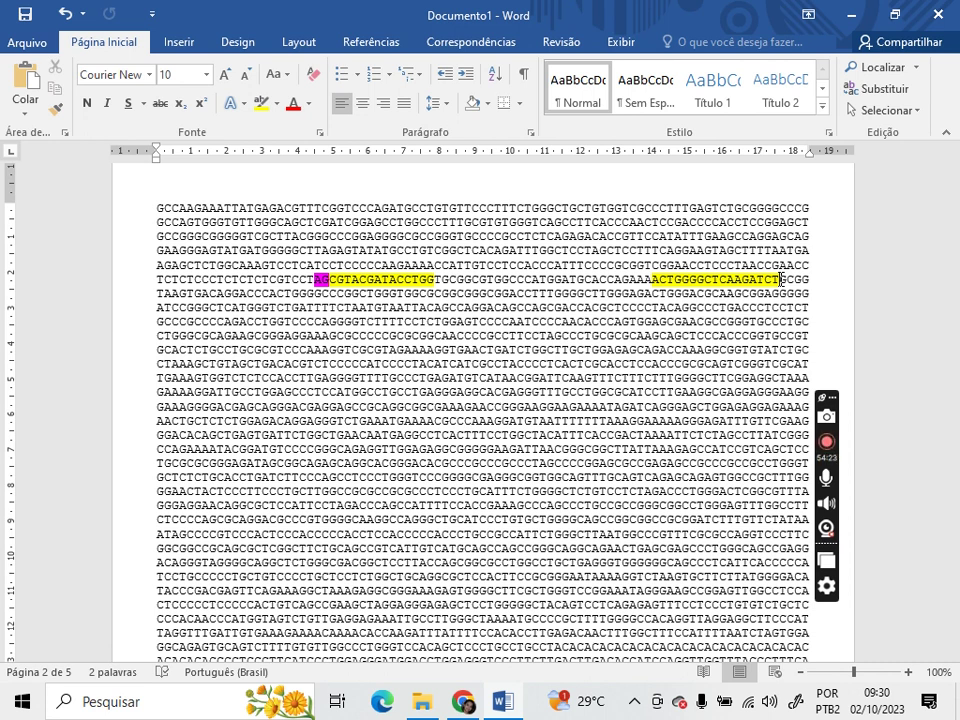
pyautogui.hotkey('ctrl', 'z')
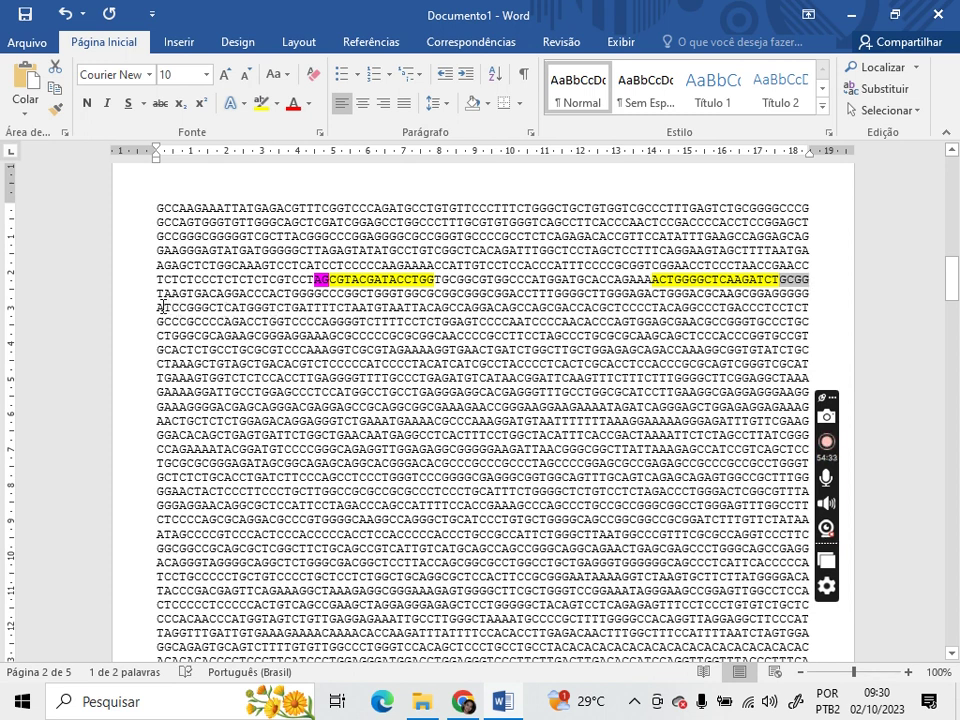
pyautogui.click(803, 288)
pyautogui.moveTo(803, 288); pyautogui.dragTo(779, 286)
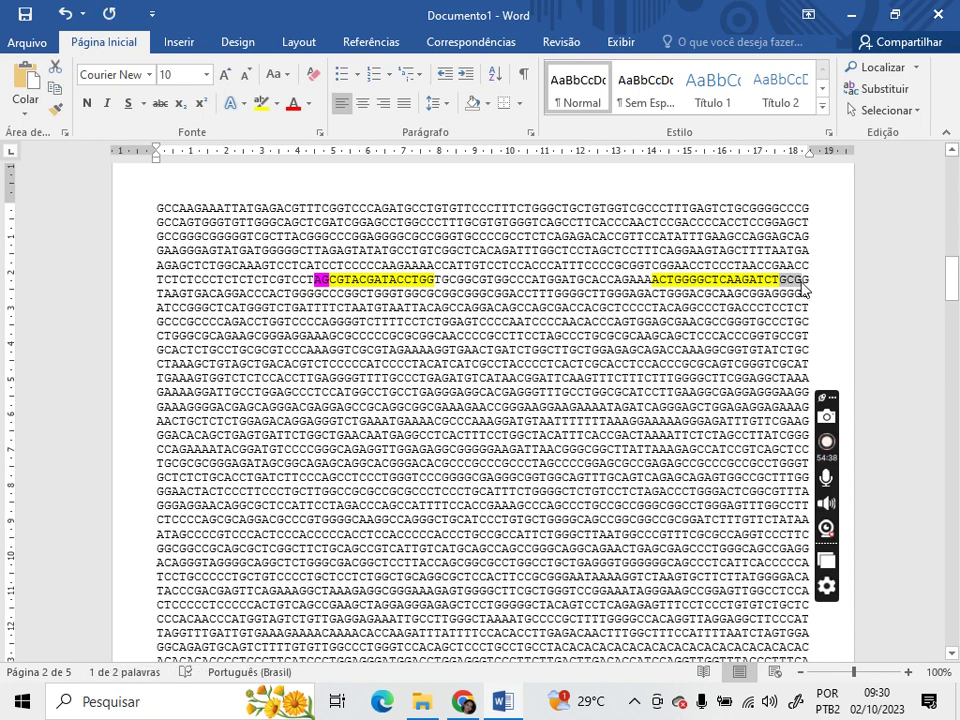
pyautogui.click(260, 103)
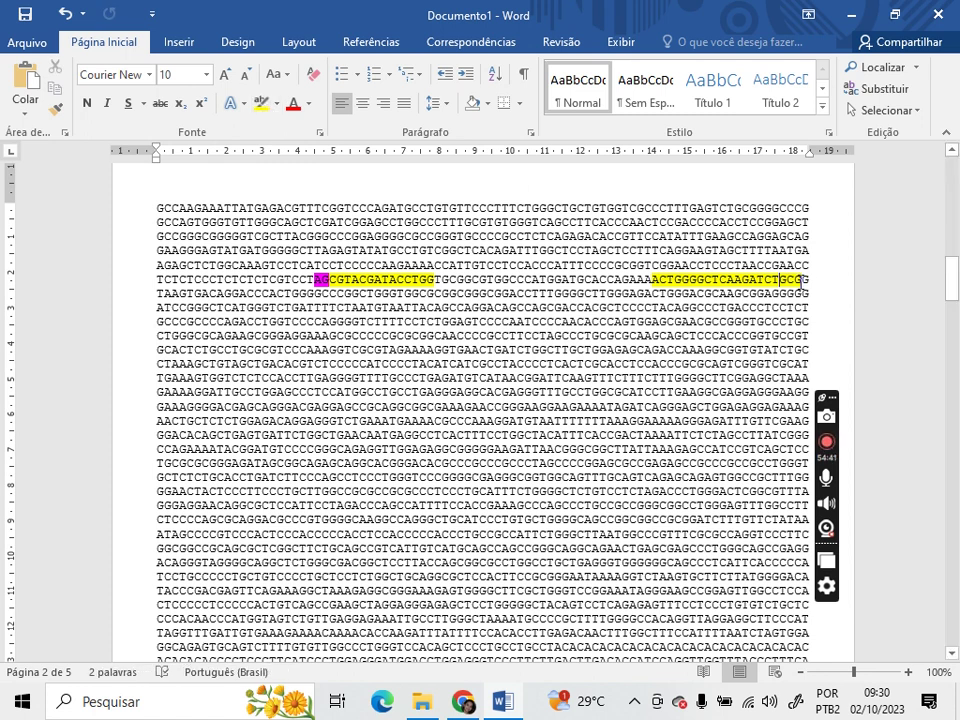
# - Highlight the GT right after the third exon's final yellow GCG, spanning the line break, in magenta
pyautogui.hotkey('shift', 'Right')
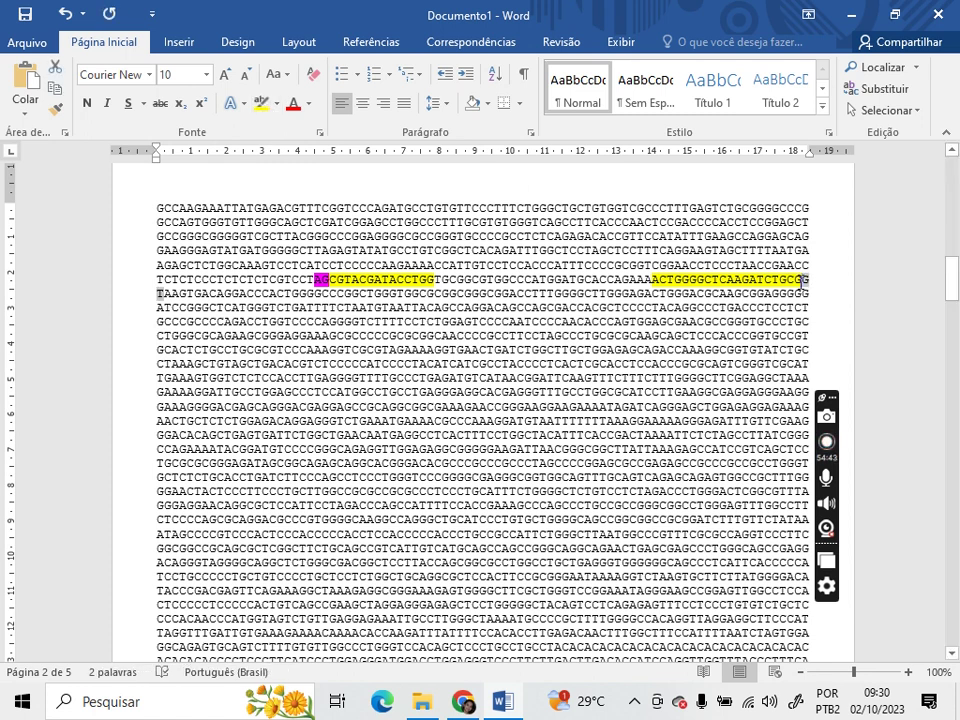
pyautogui.click(276, 103)
pyautogui.click(350, 131)
pyautogui.click(398, 243)
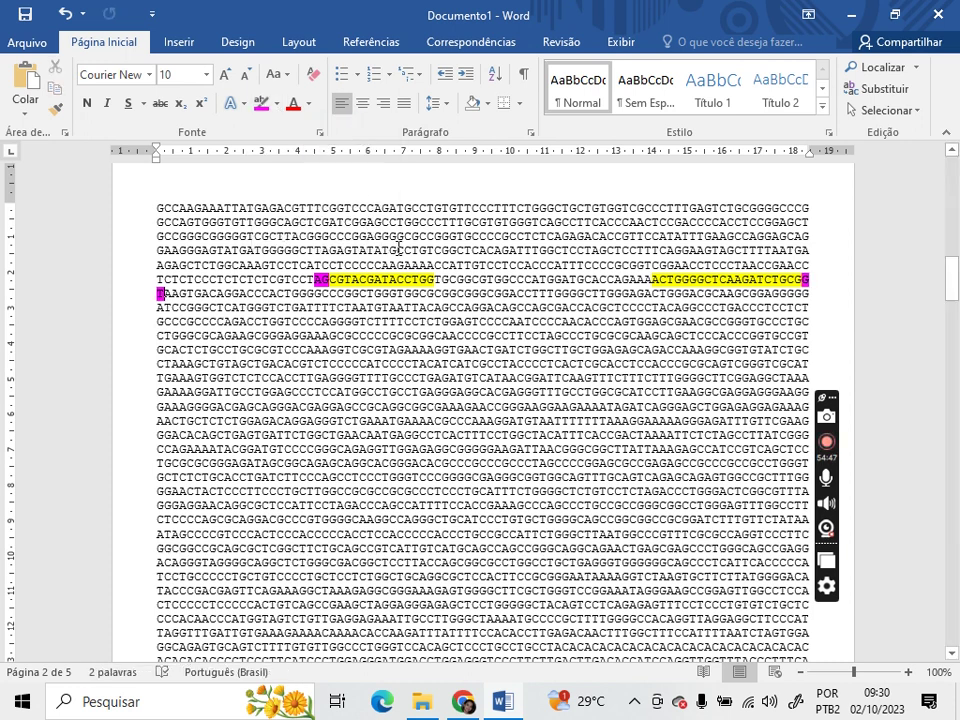
# - Highlight the unmarked stretch between the third exon's two yellow ends in yellow
pyautogui.moveTo(431, 279); pyautogui.dragTo(652, 280)
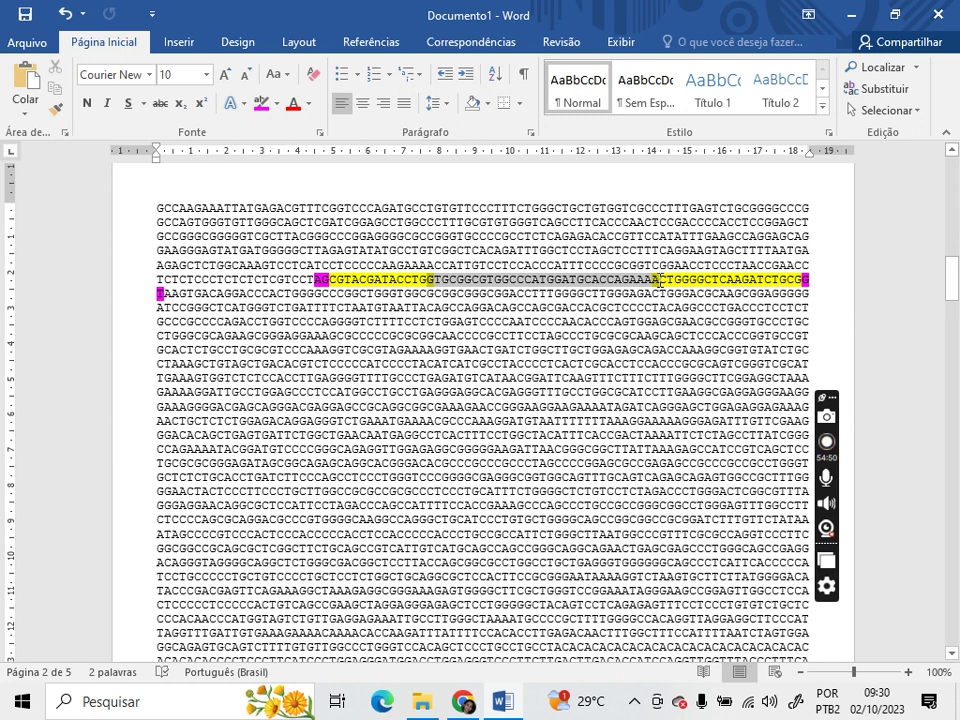
pyautogui.click(276, 103)
pyautogui.click(268, 131)
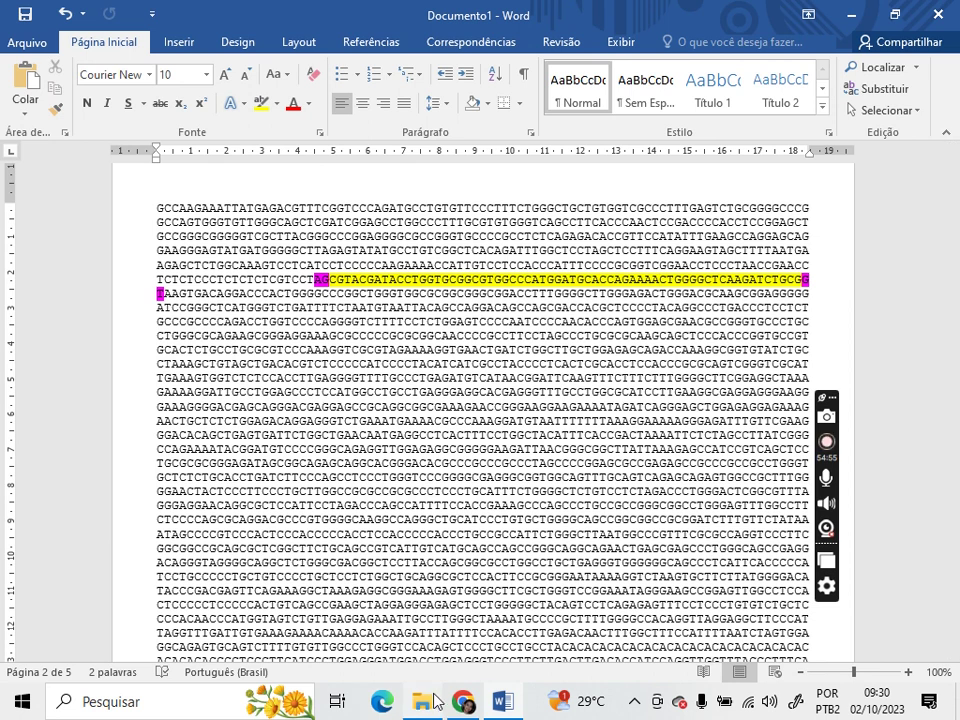
# - Copy GCTTCTTGCAAAG from the start of Range 3 (370 to 529) in BLAST and search for it in the Word document
pyautogui.hotkey('alt', 'Tab')
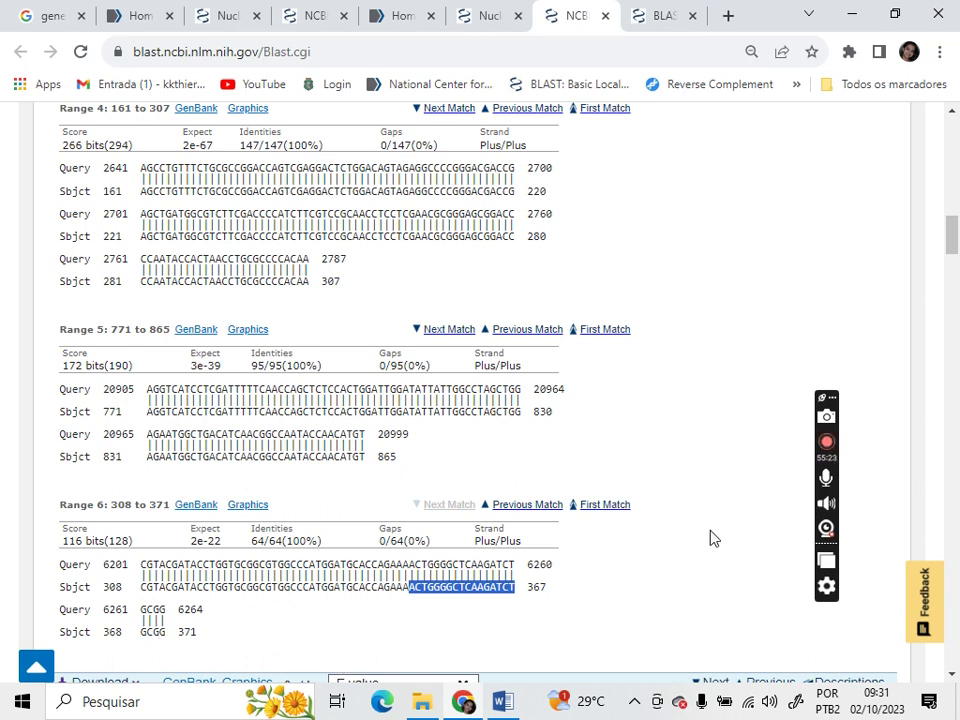
pyautogui.click(659, 414)
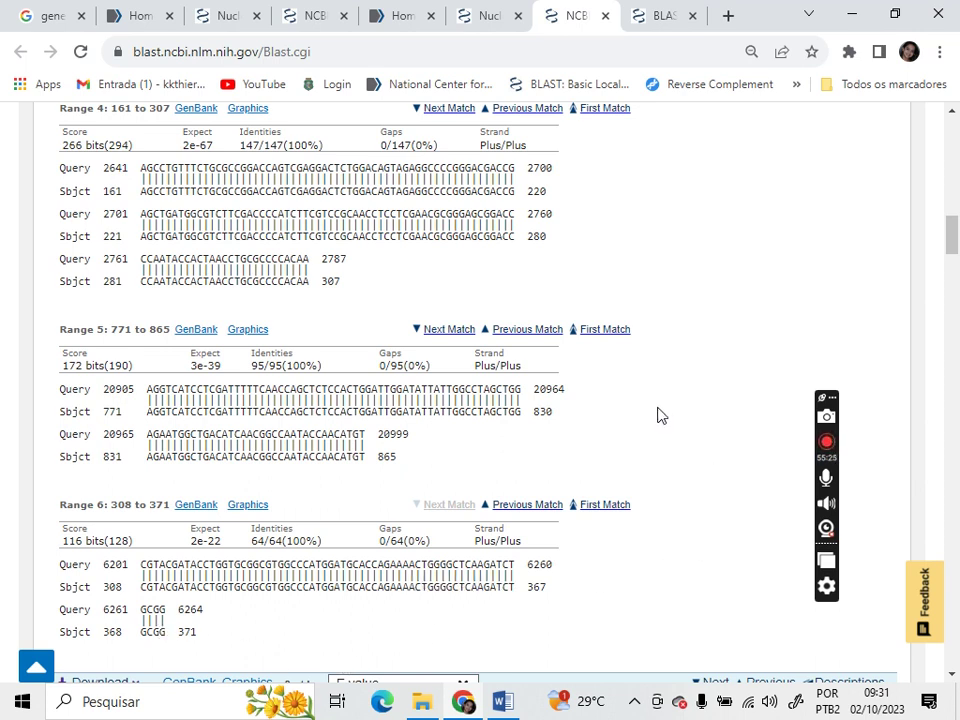
pyautogui.scroll(5, 659, 414)
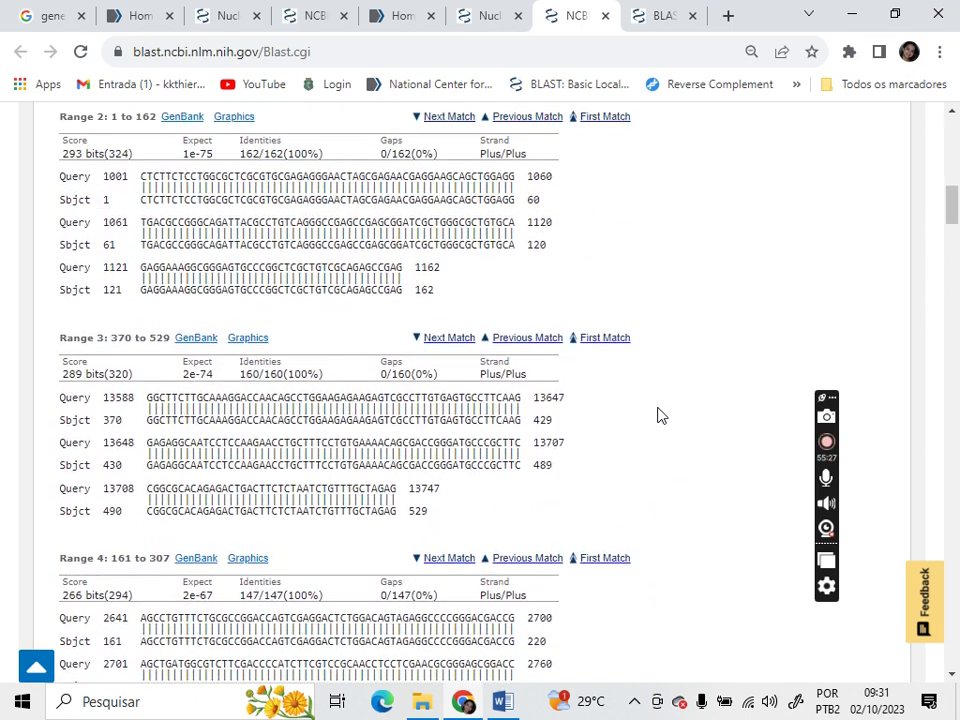
pyautogui.scroll(1, 659, 414)
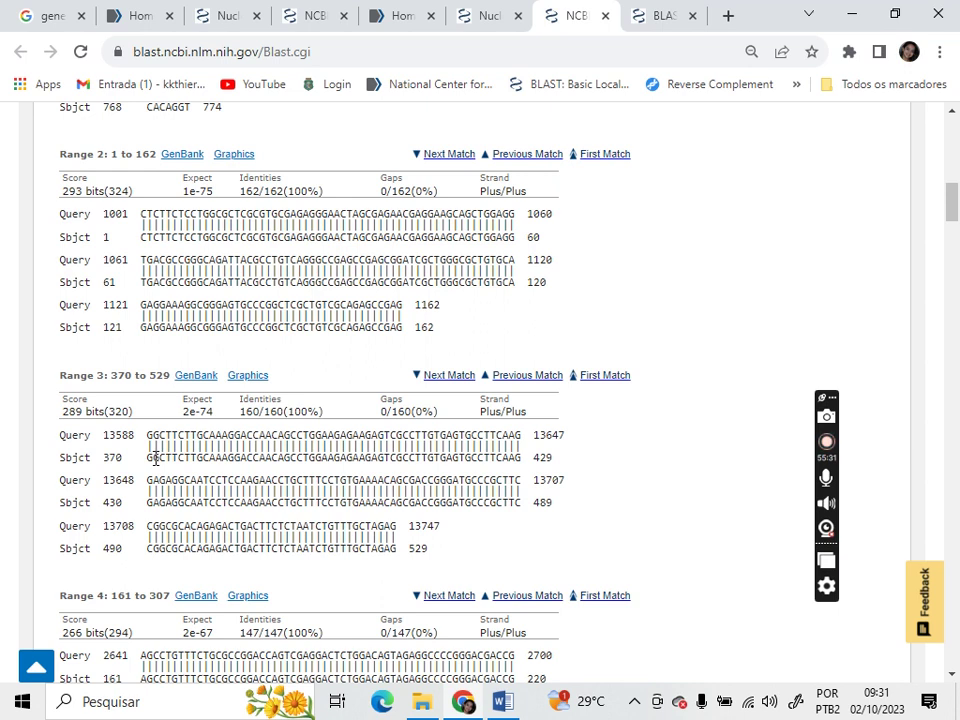
pyautogui.moveTo(155, 458); pyautogui.dragTo(235, 458)
pyautogui.hotkey('ctrl', 'c')
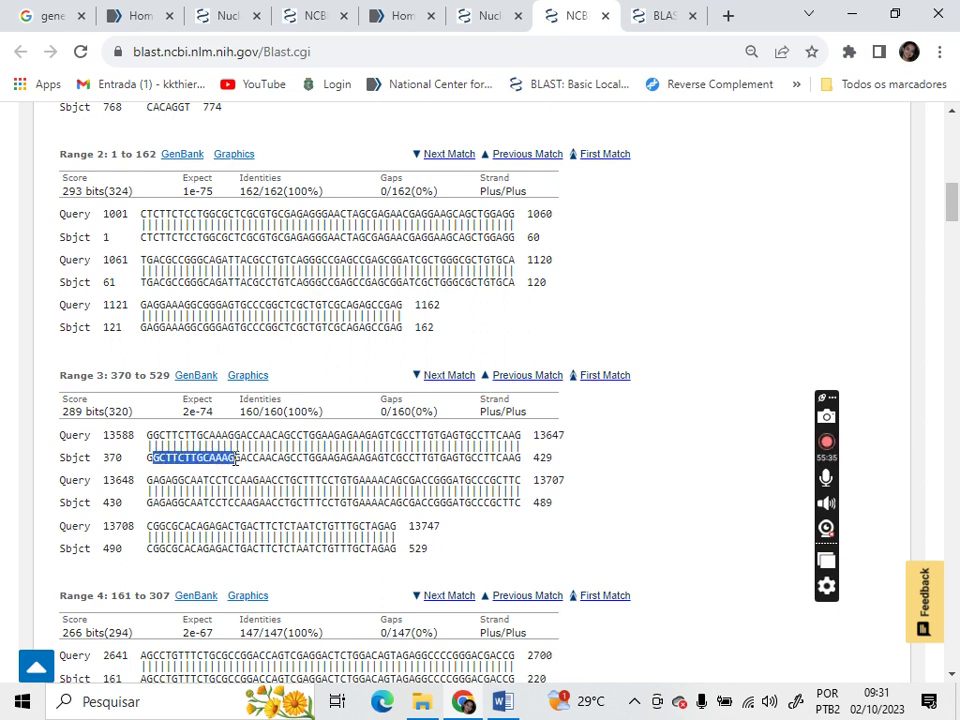
pyautogui.click(503, 701)
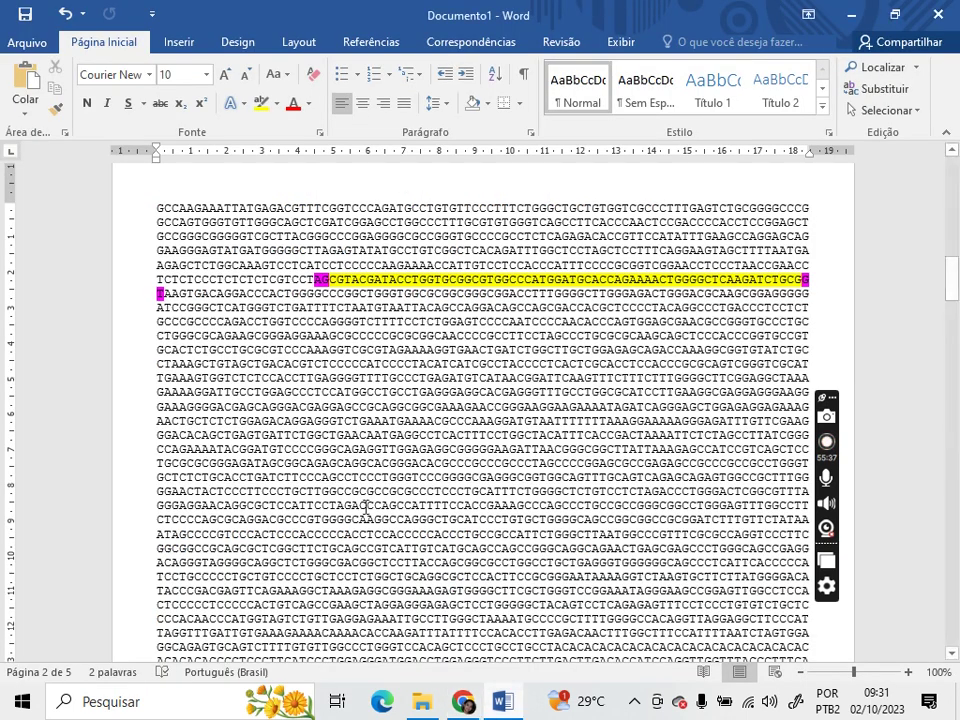
pyautogui.click(875, 67)
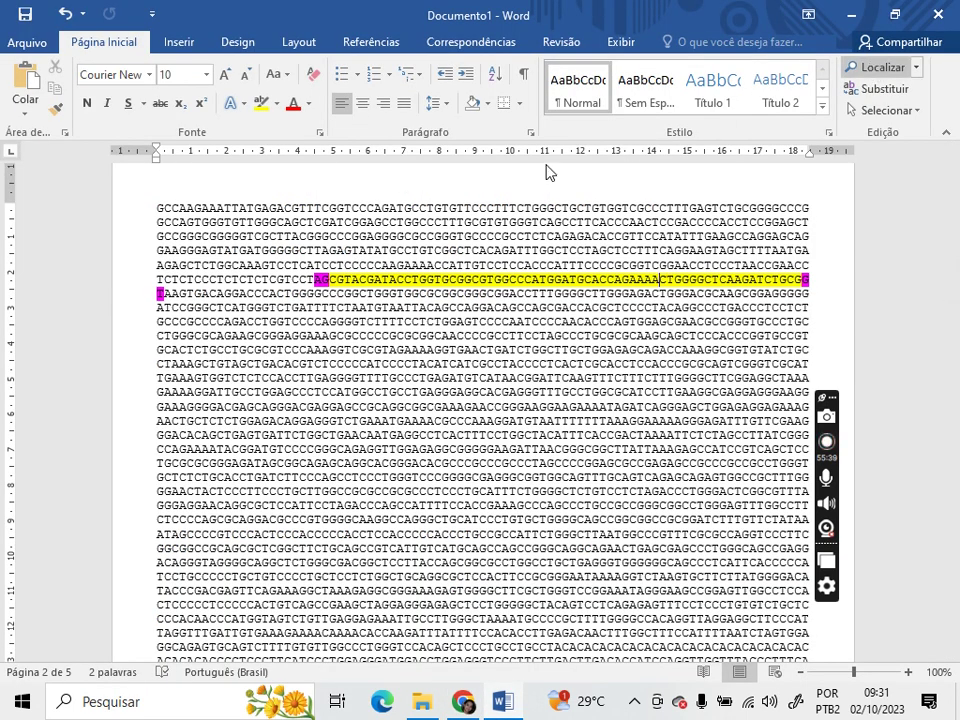
pyautogui.hotkey('ctrl', 'v')
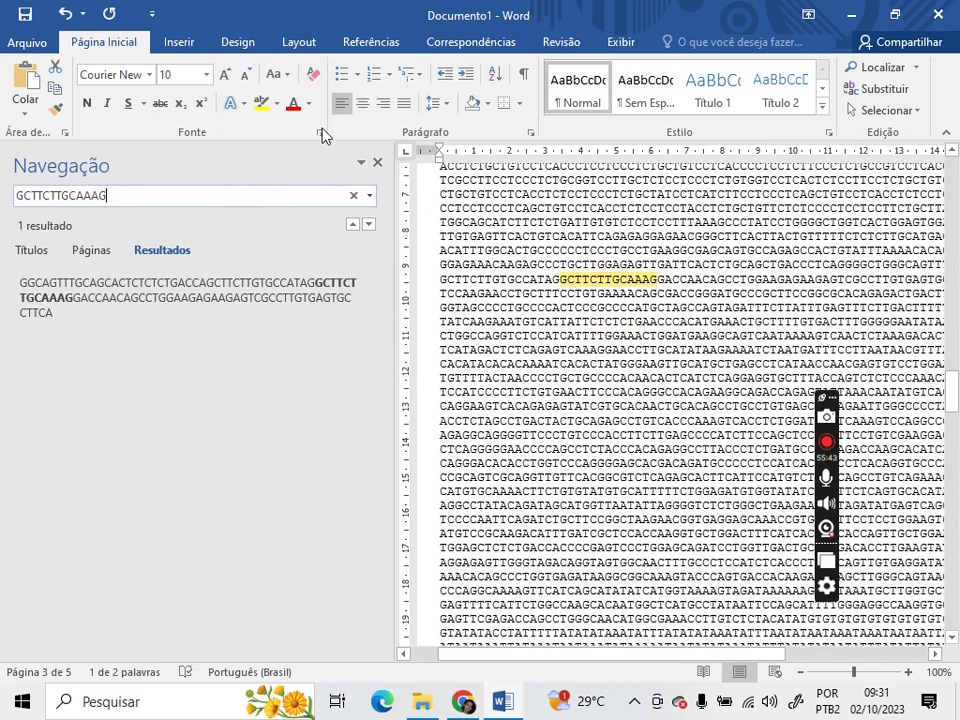
# - Try to highlight the found GCTTCTTGCAAAG sequence in yellow
pyautogui.click(258, 106)
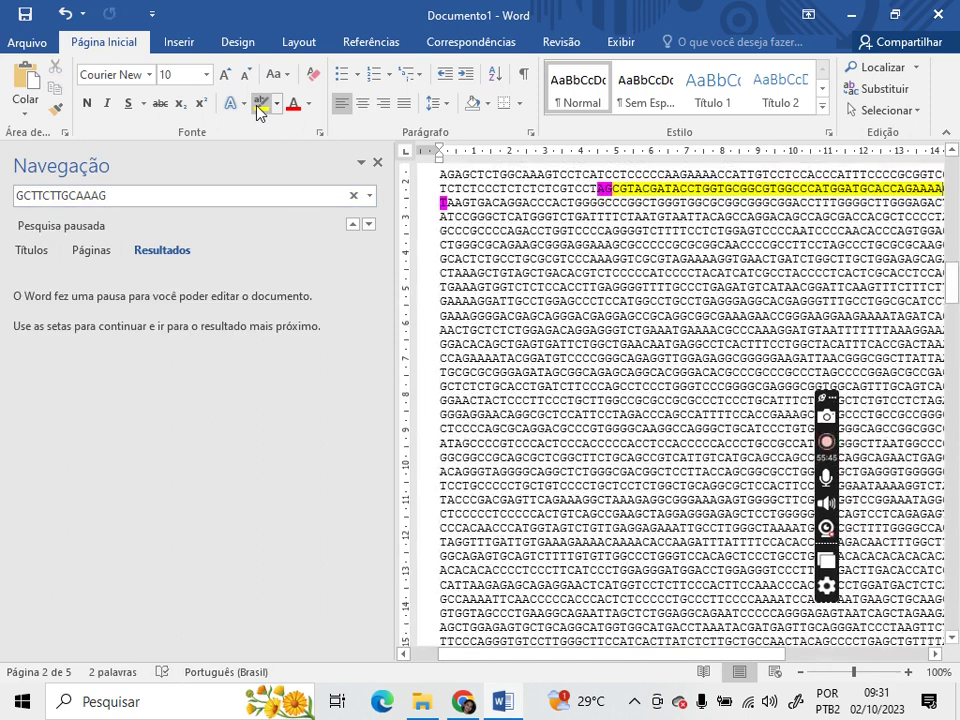
pyautogui.click(235, 196)
pyautogui.press('Return')
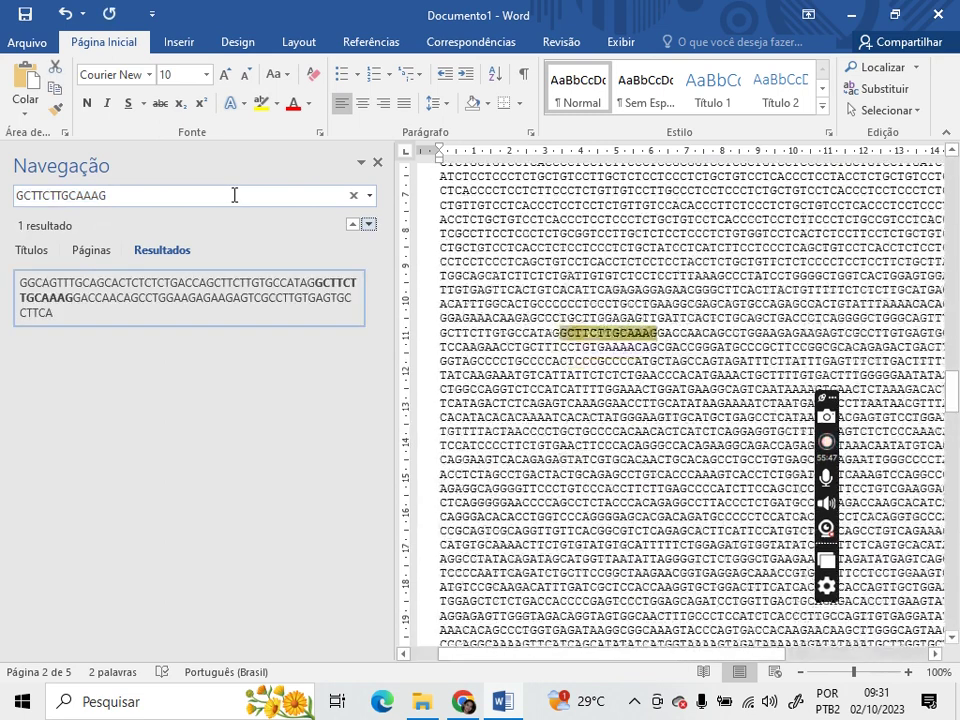
pyautogui.click(277, 105)
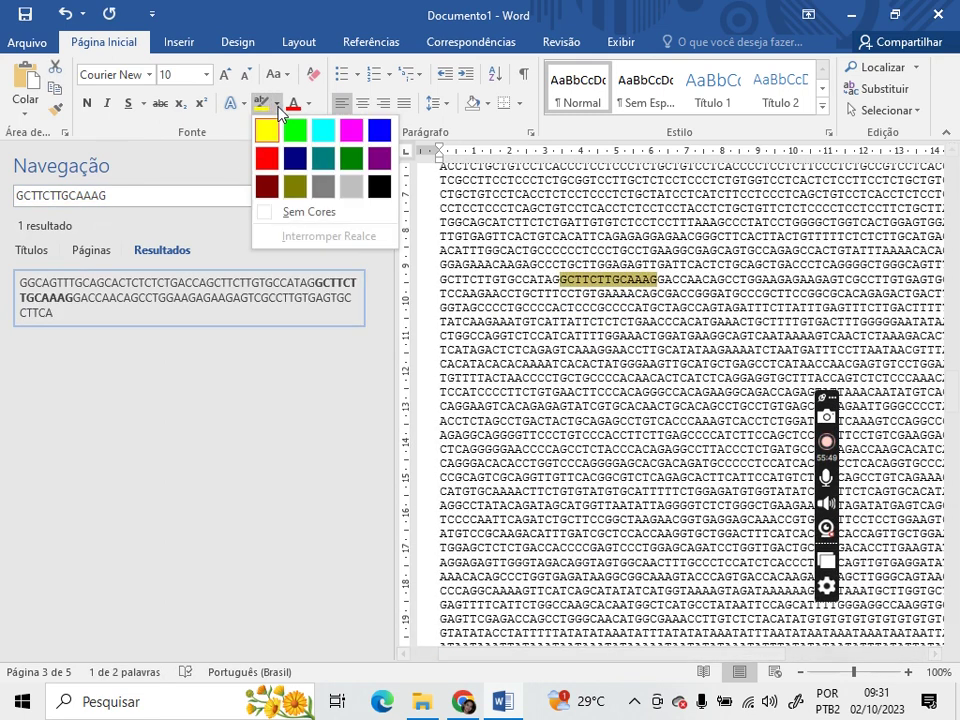
pyautogui.click(267, 131)
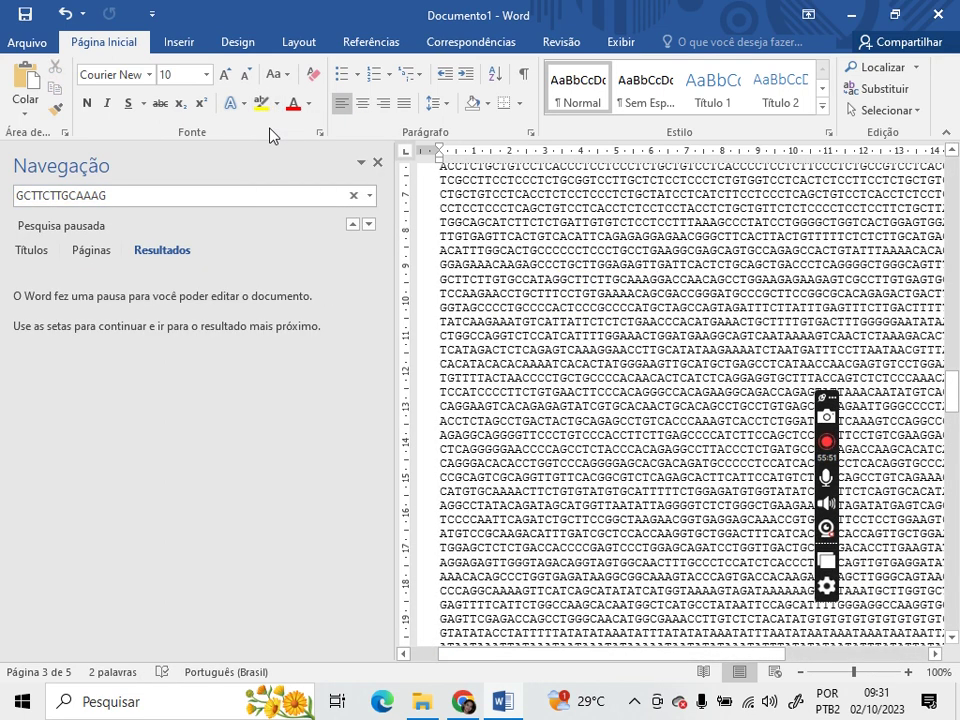
# - Search again for GCTTCTTGCAAAG and highlight the match at the start of the fourth exon on page 3 in yellow
pyautogui.click(208, 196)
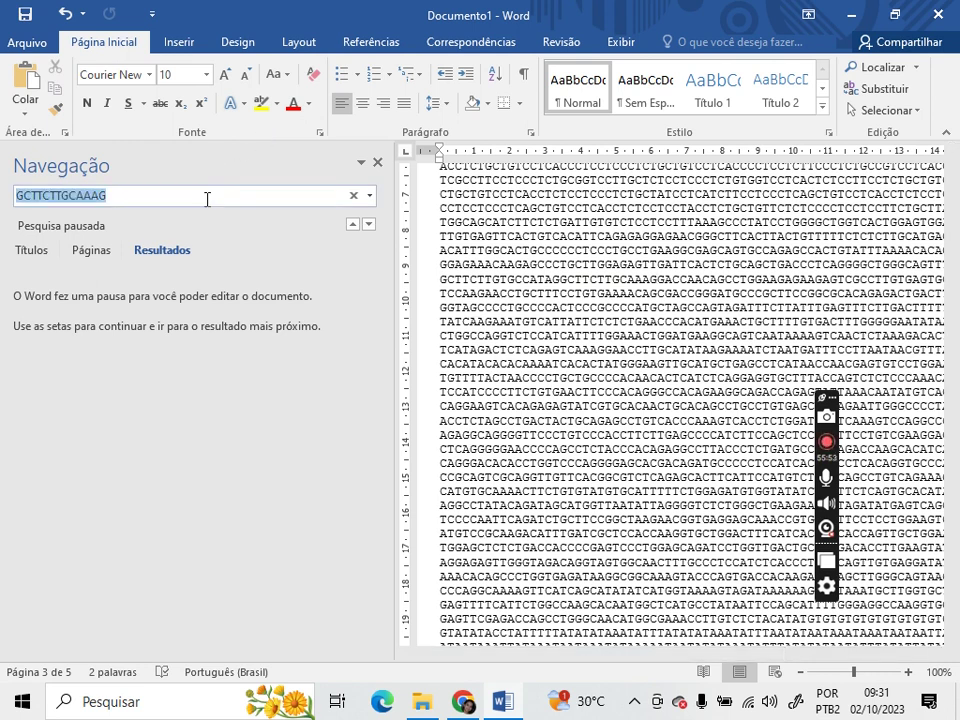
pyautogui.press('Return')
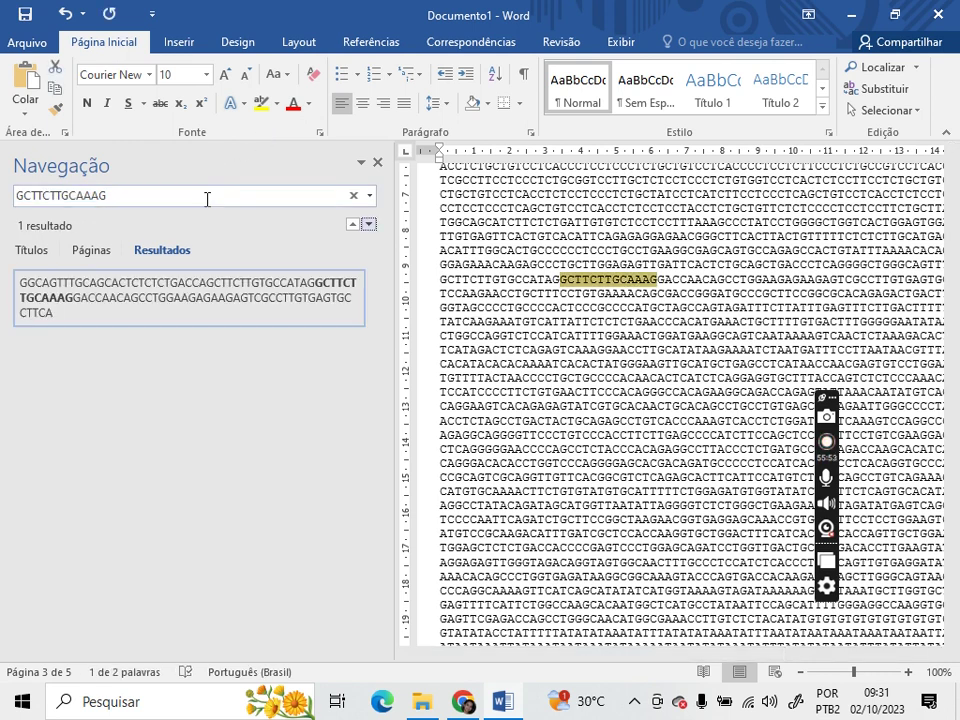
pyautogui.click(277, 104)
pyautogui.click(266, 129)
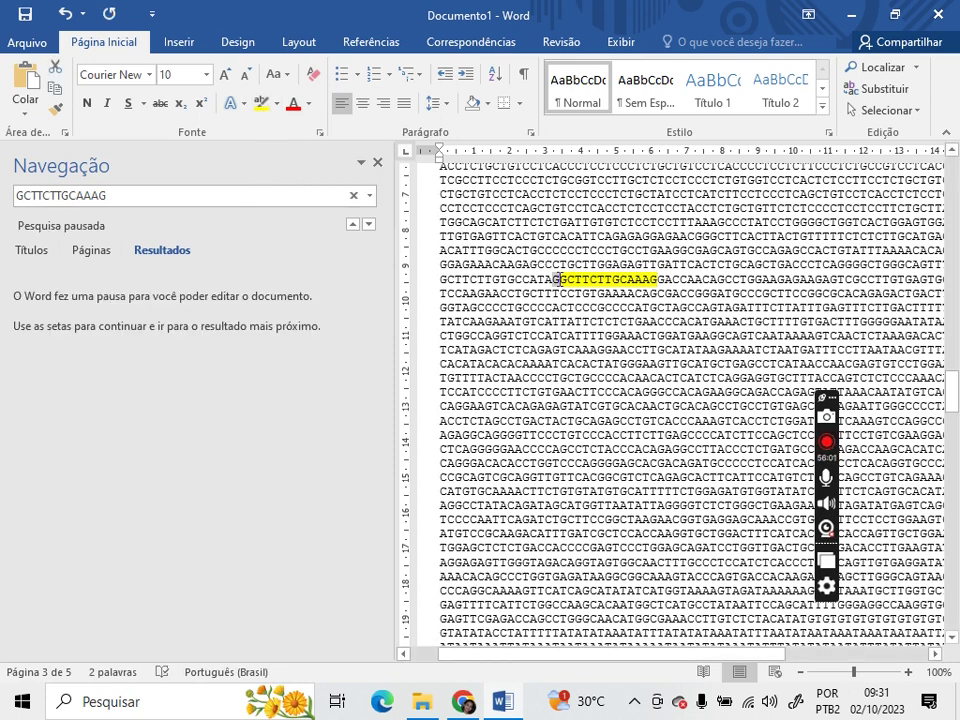
# - Highlight the AG immediately before the fourth exon's yellow start on page 3 in magenta
pyautogui.moveTo(559, 279); pyautogui.dragTo(544, 279)
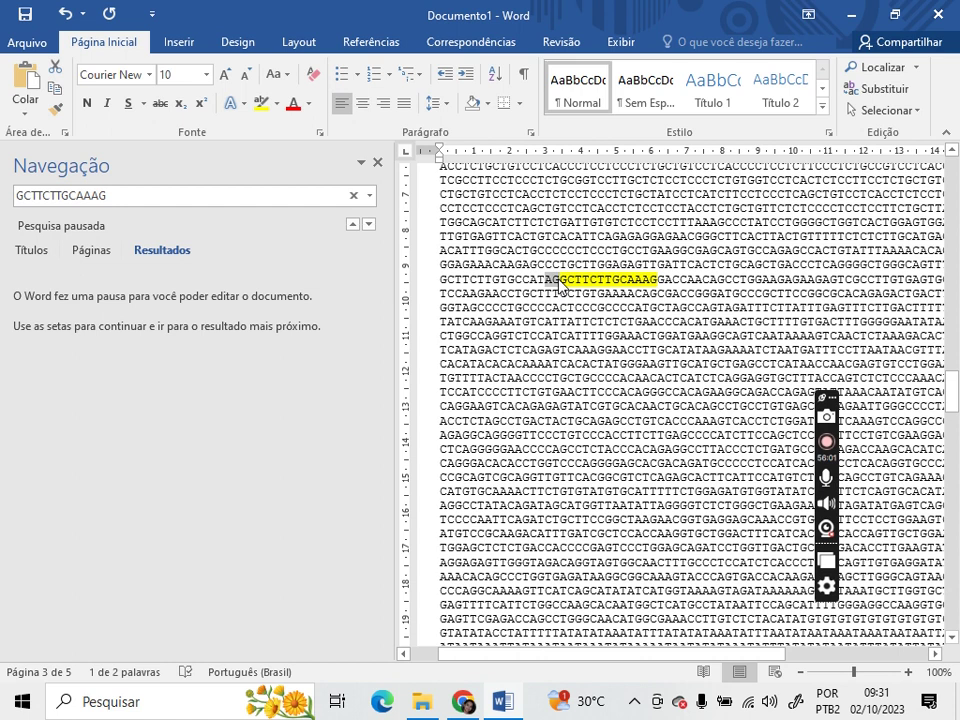
pyautogui.click(277, 103)
pyautogui.click(348, 131)
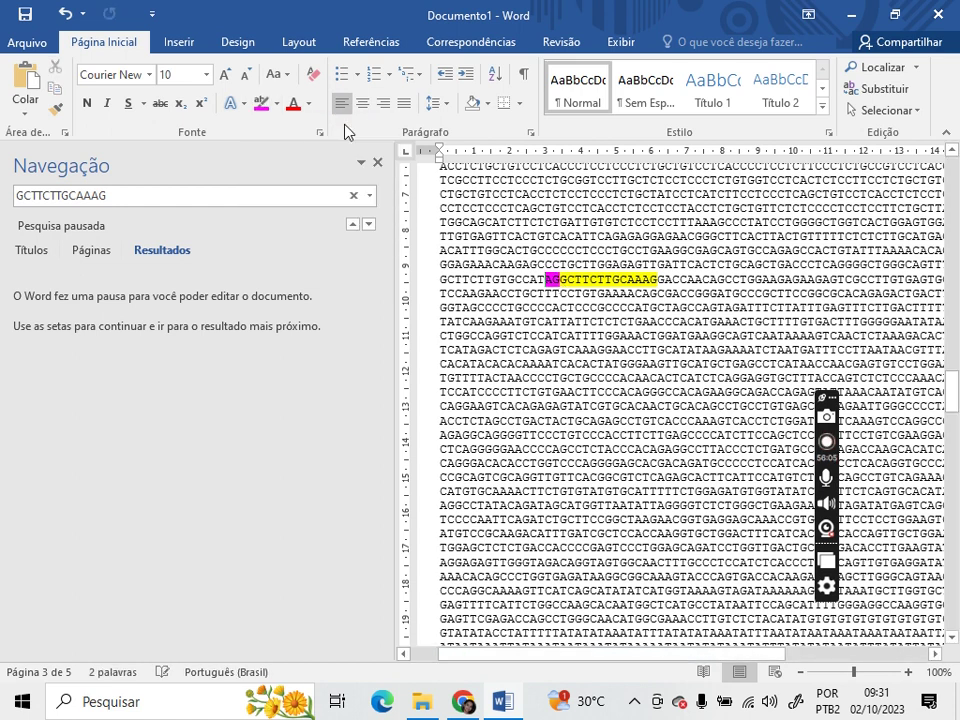
# - Copy AATCTGTTTGCTAGAG from the end of Range 3 (370 to 529) in BLAST and search for it in the Word document
pyautogui.click(462, 702)
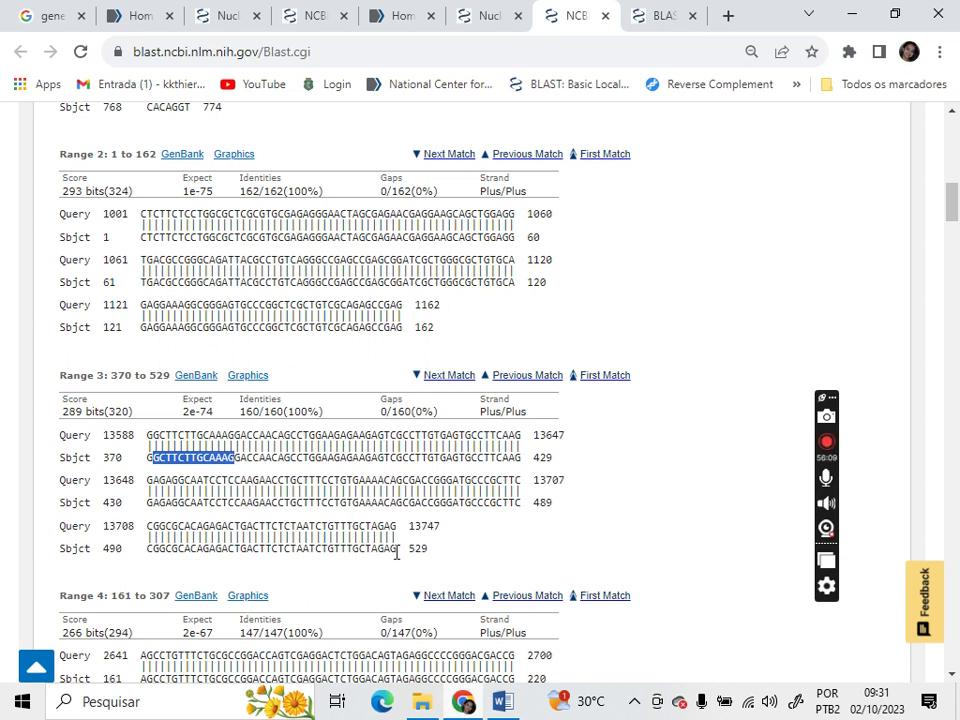
pyautogui.moveTo(397, 551); pyautogui.dragTo(298, 555)
pyautogui.hotkey('ctrl', 'c')
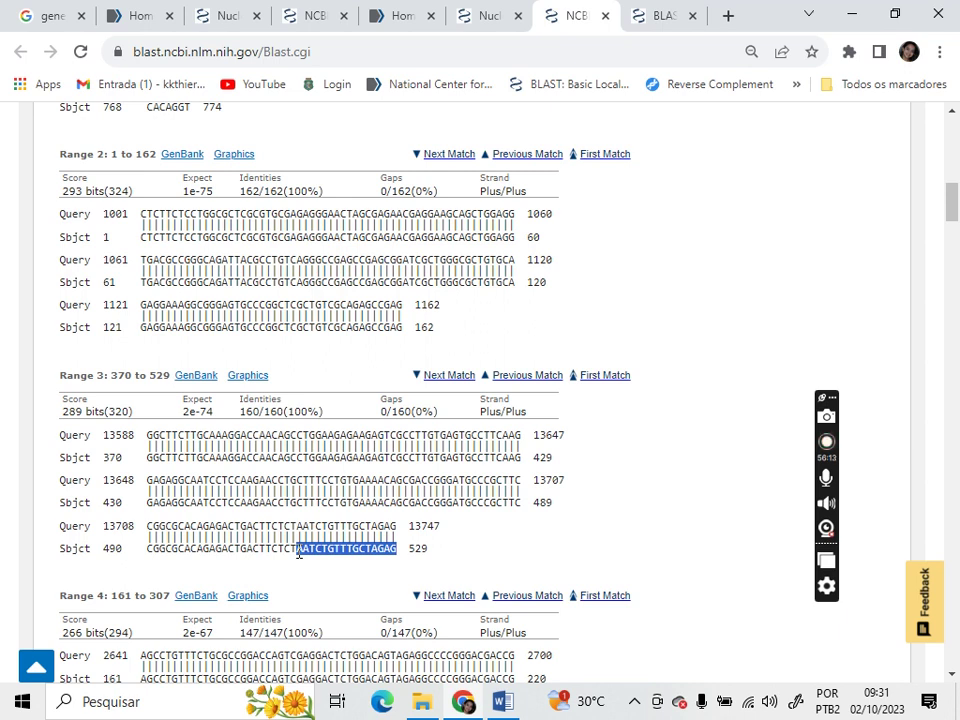
pyautogui.click(502, 701)
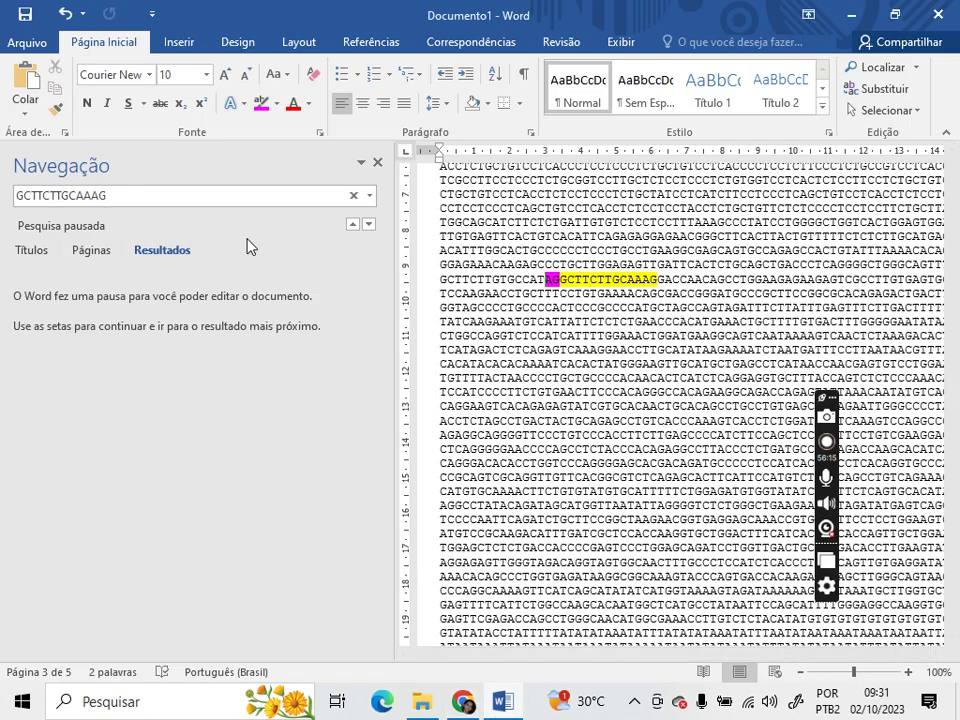
pyautogui.click(215, 202)
pyautogui.hotkey('ctrl', 'v')
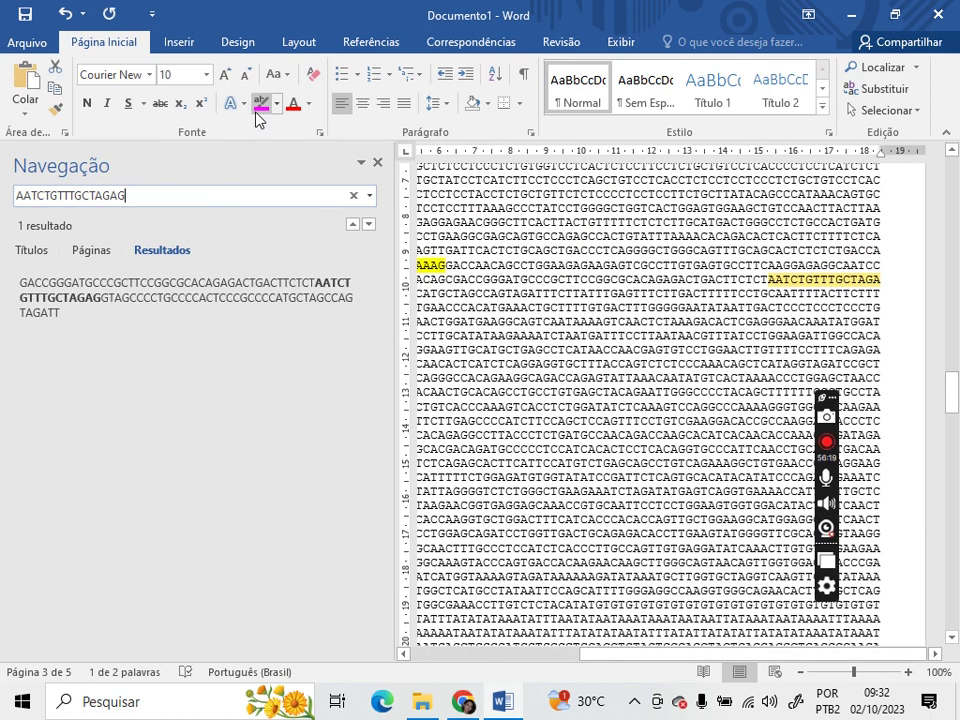
# - Highlight the found AATCTGTTTGCTAGAG in yellow and the GT right after it in magenta
pyautogui.click(276, 103)
pyautogui.click(264, 126)
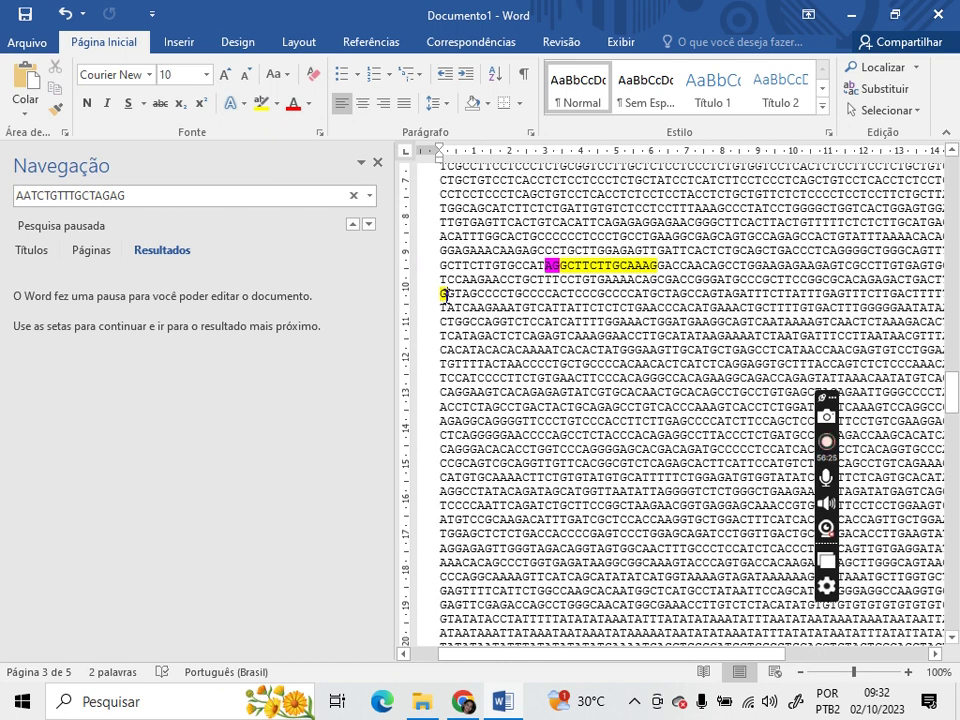
pyautogui.hotkey('ctrl', 'z')
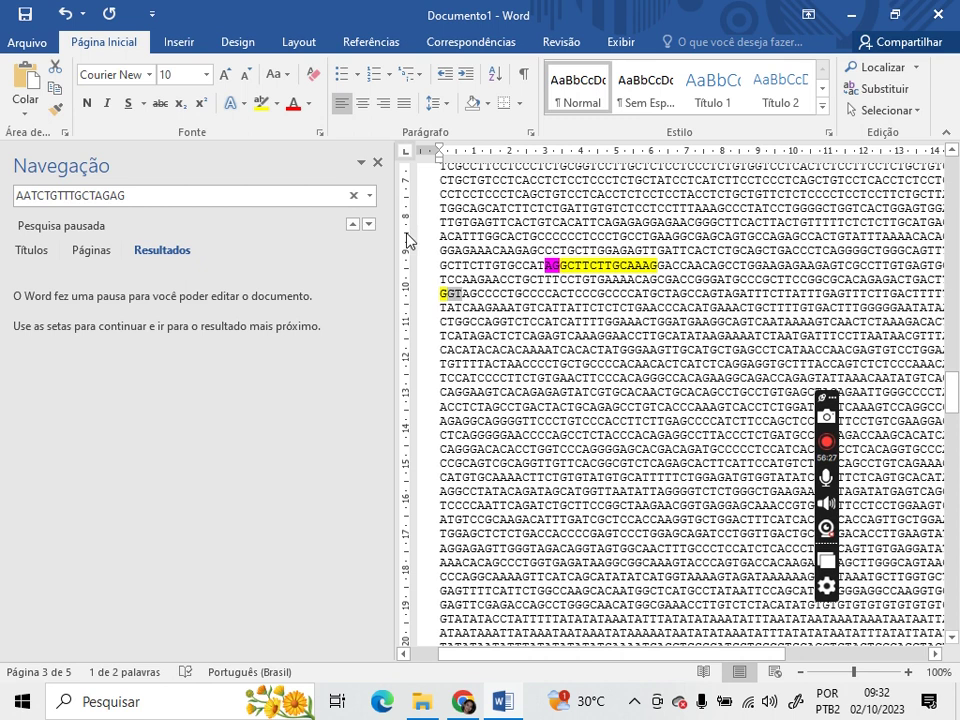
pyautogui.click(277, 104)
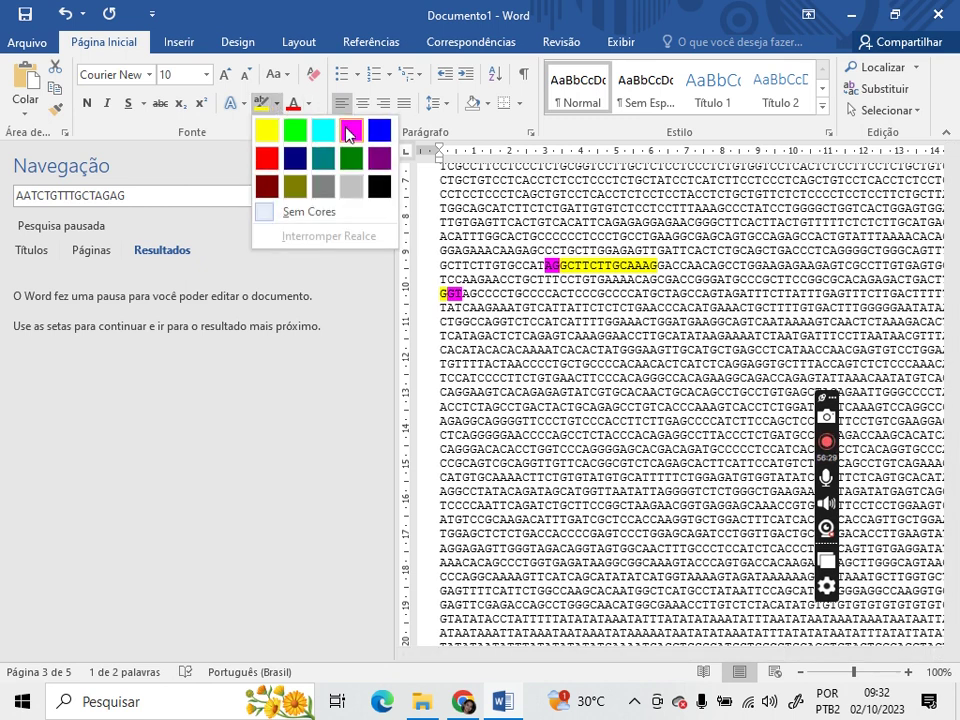
pyautogui.click(347, 129)
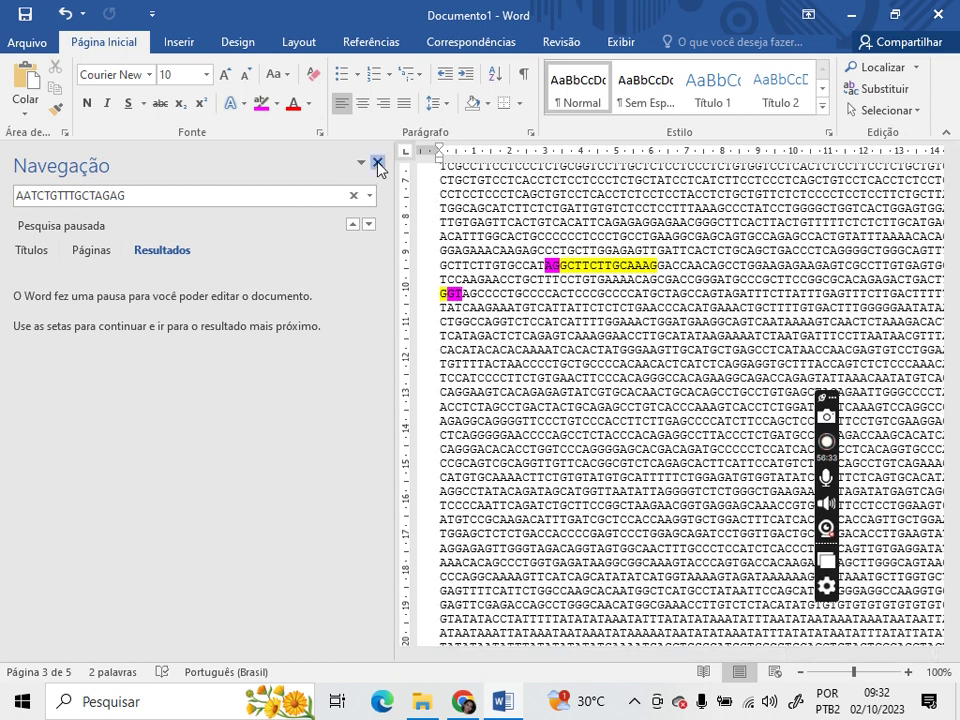
# - Close the search pane and highlight the unmarked stretch between the fourth exon's two yellow ends in yellow
pyautogui.click(377, 163)
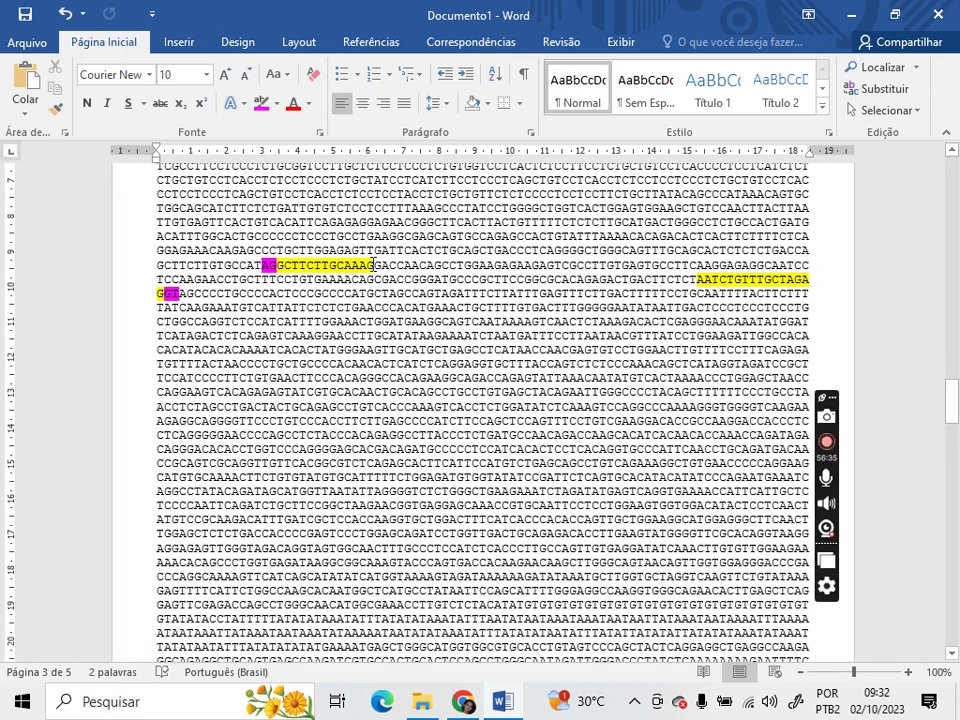
pyautogui.moveTo(373, 265); pyautogui.dragTo(699, 279)
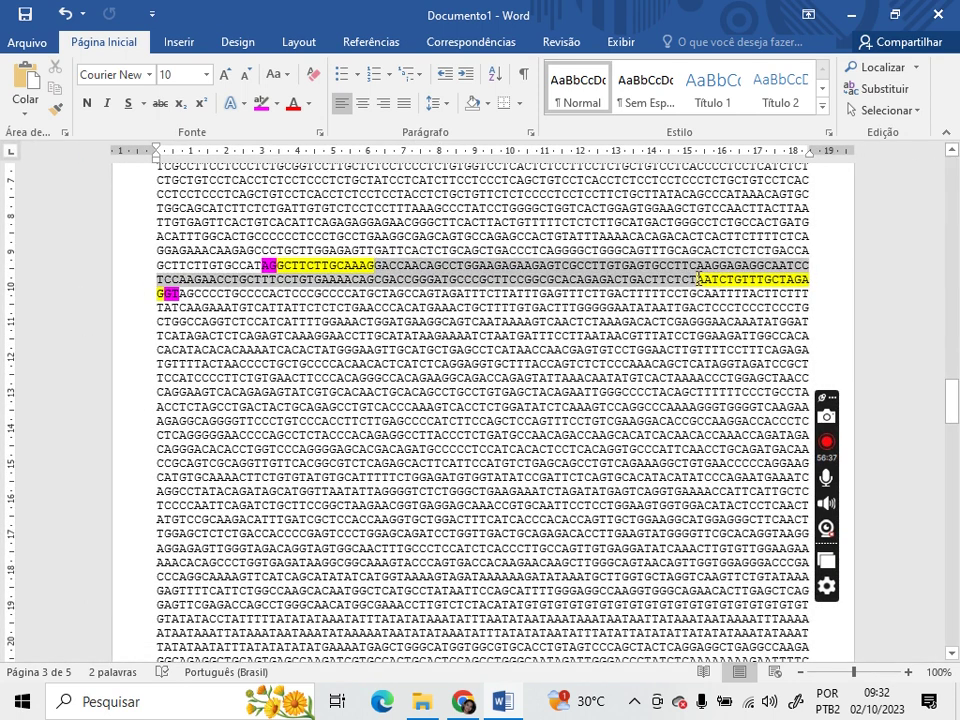
pyautogui.click(277, 105)
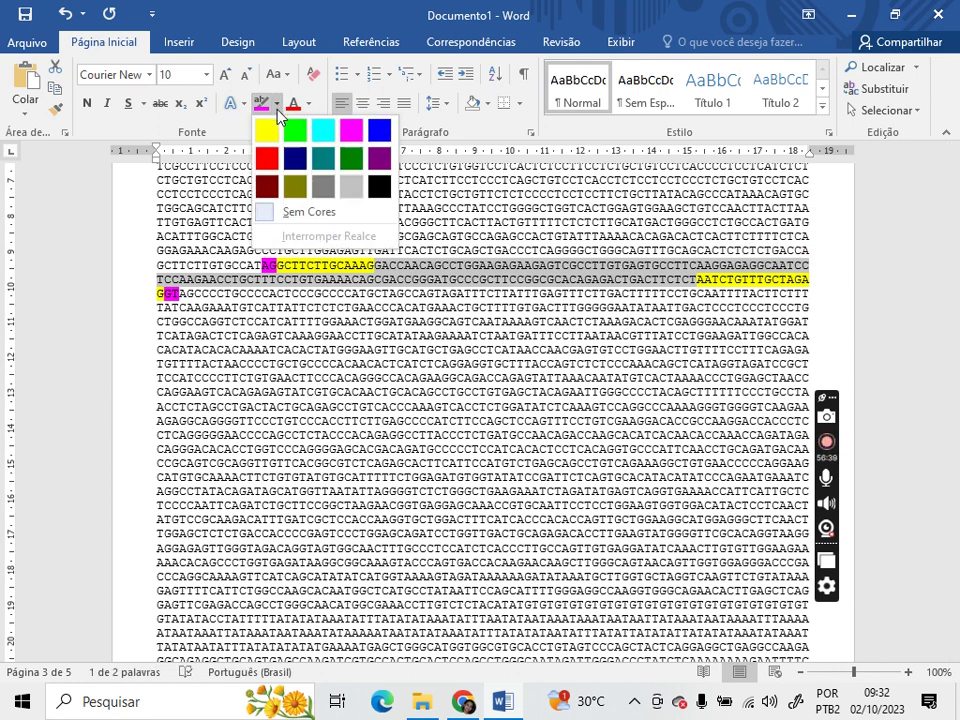
pyautogui.click(266, 130)
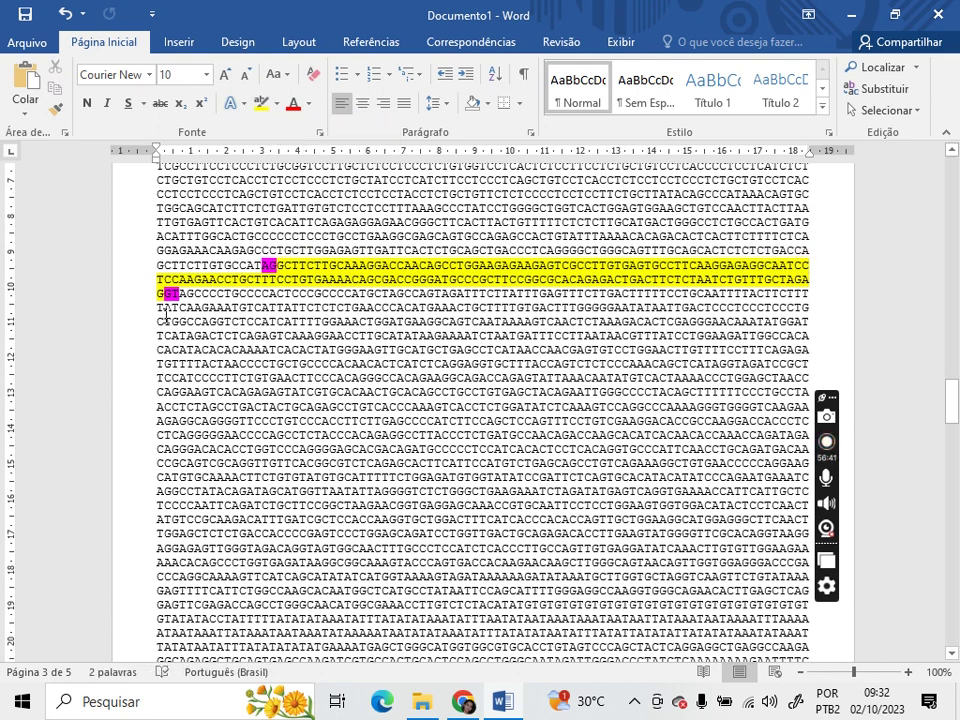
# - Copy ATCTGCTTCCGGCTAAGAA from the start of Range 1 (528 to 774) in BLAST, skipping the initial AG, and search for it in the Word document
pyautogui.moveTo(463, 706)
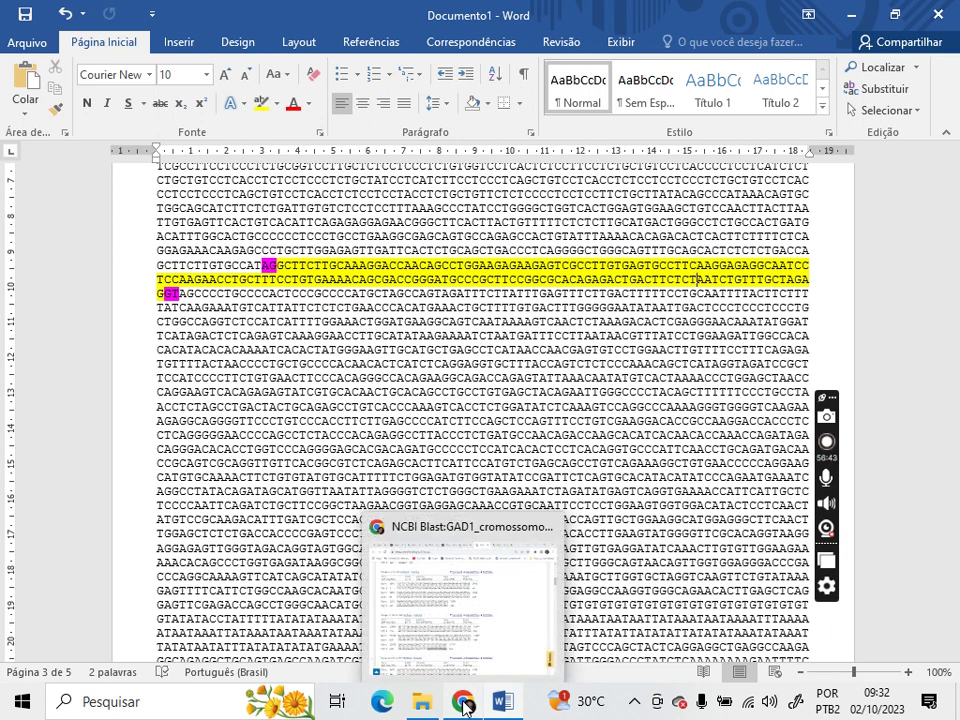
pyautogui.click(465, 600)
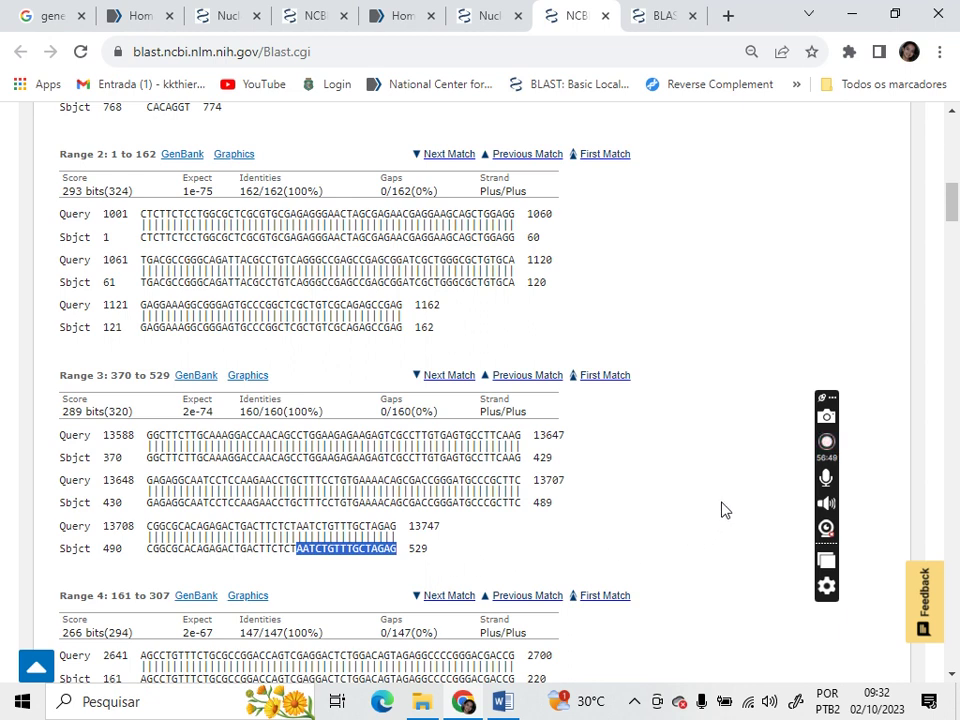
pyautogui.click(701, 460)
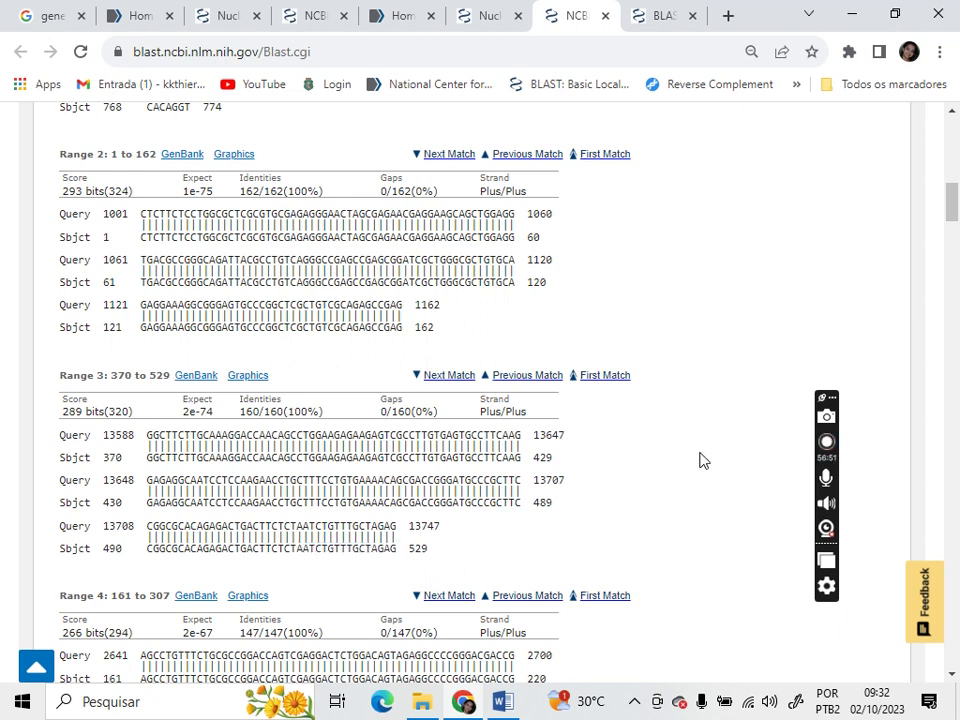
pyautogui.scroll(5, 701, 460)
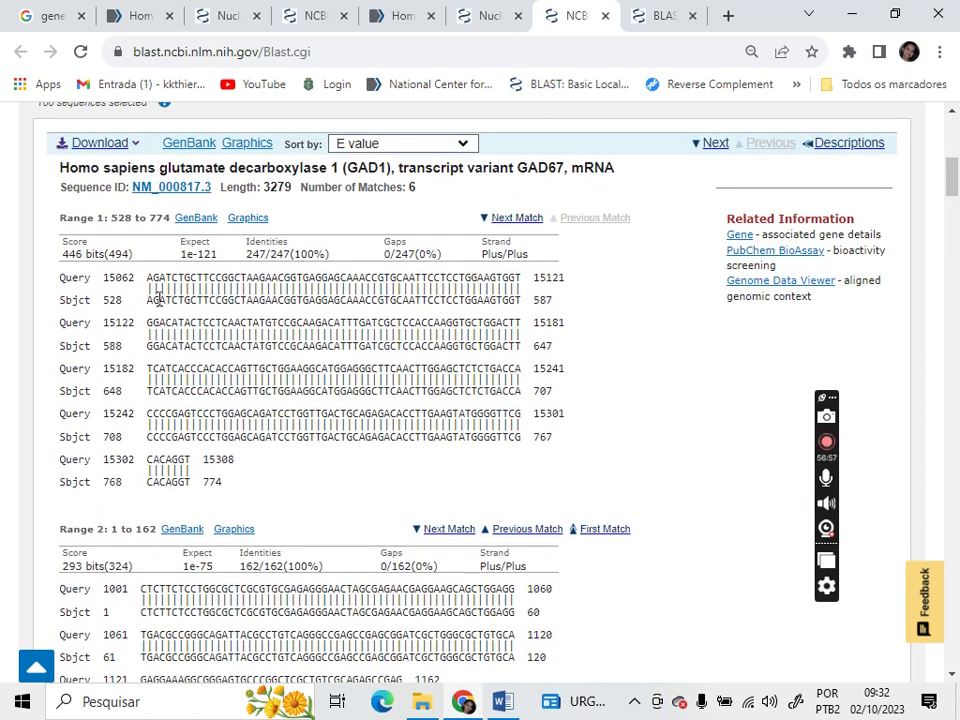
pyautogui.moveTo(159, 300); pyautogui.dragTo(278, 300)
pyautogui.hotkey('ctrl', 'c')
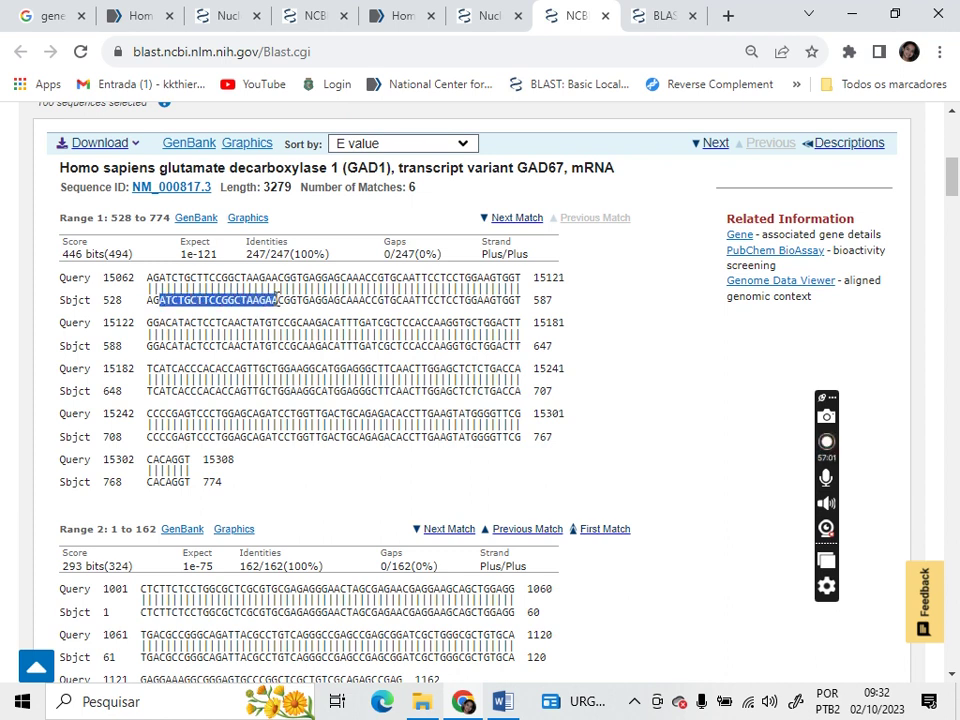
pyautogui.click(503, 705)
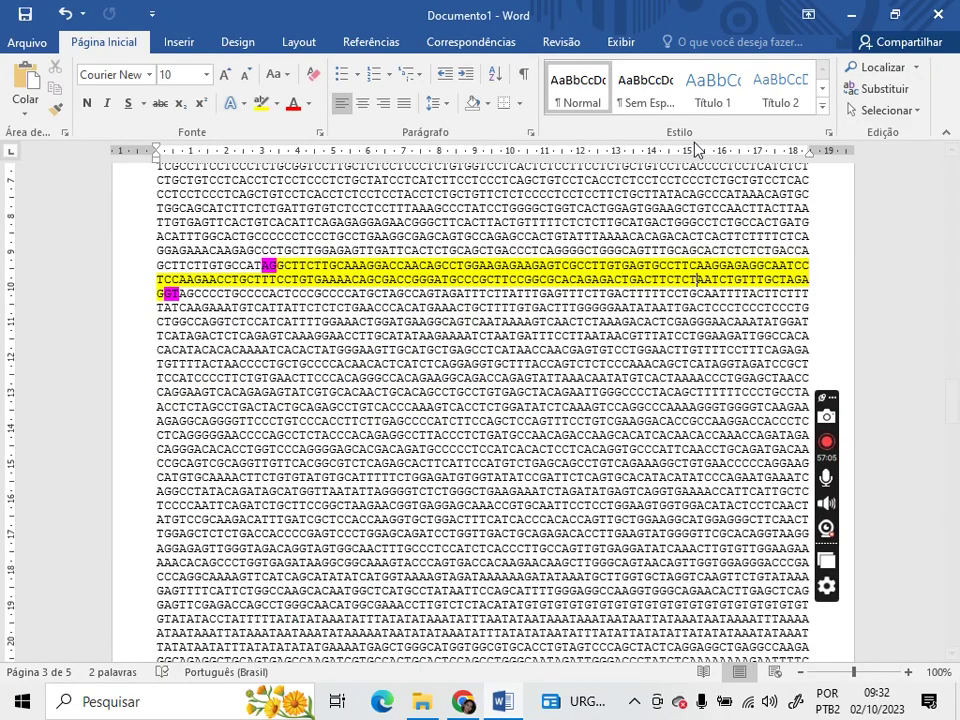
pyautogui.click(886, 68)
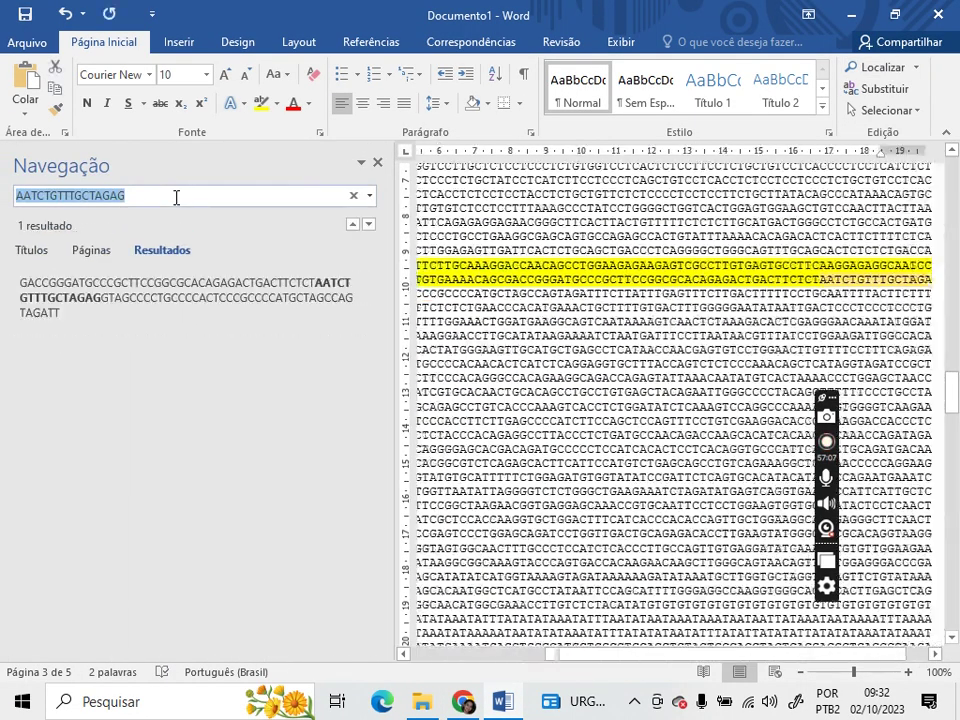
pyautogui.hotkey('ctrl', 'v')
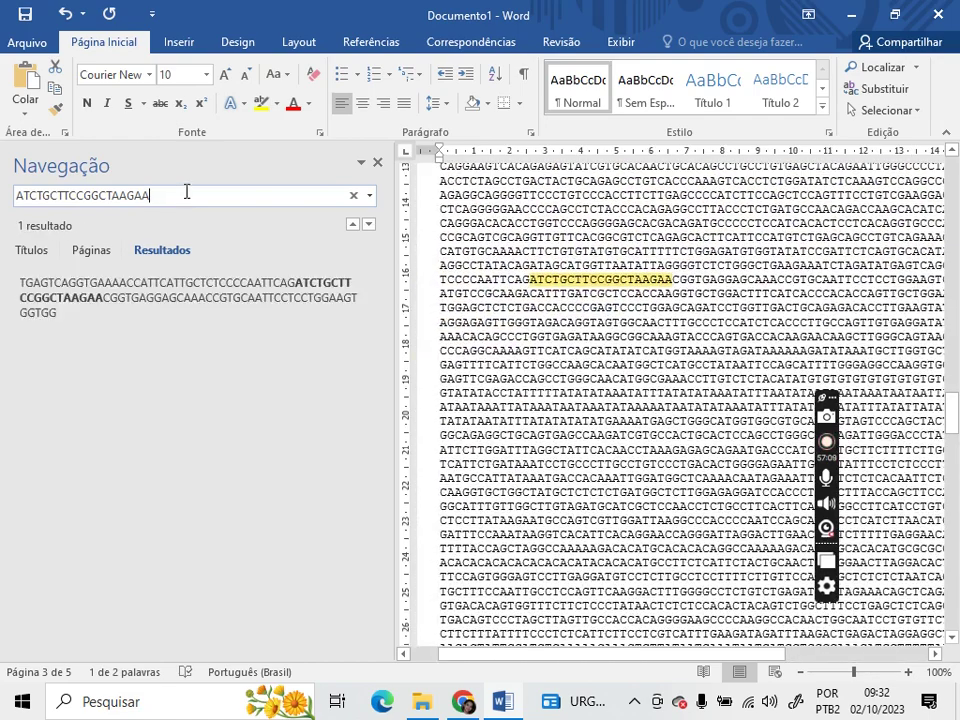
# - Highlight the found ATCTGCTTCCGGCTAAGAA in yellow and the AG right before it in magenta
pyautogui.click(279, 106)
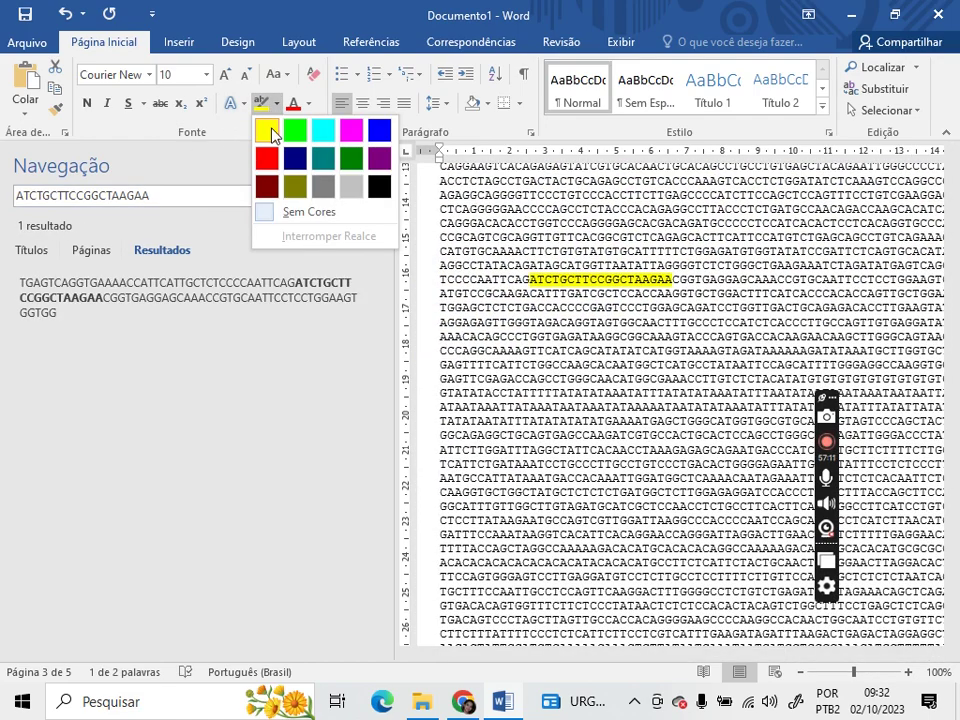
pyautogui.click(268, 131)
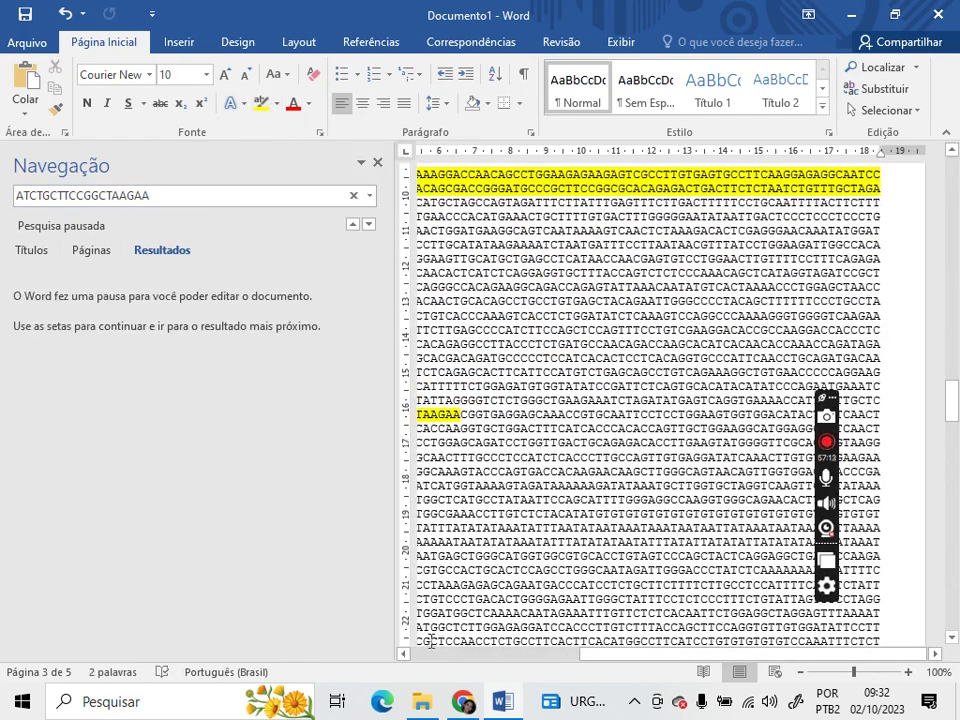
pyautogui.click(404, 654)
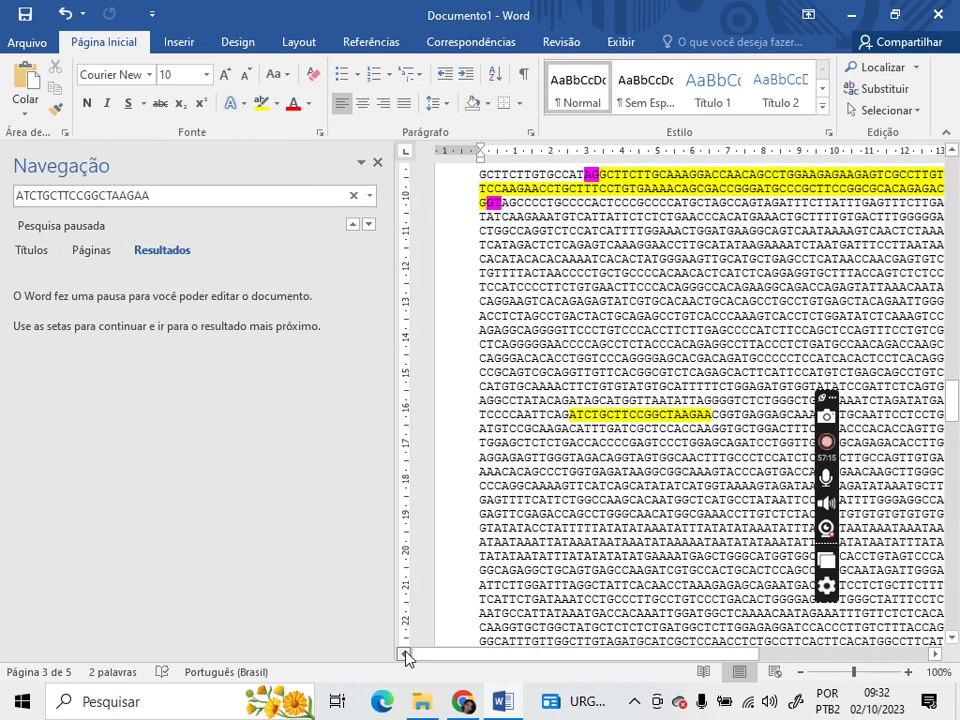
pyautogui.click(404, 654)
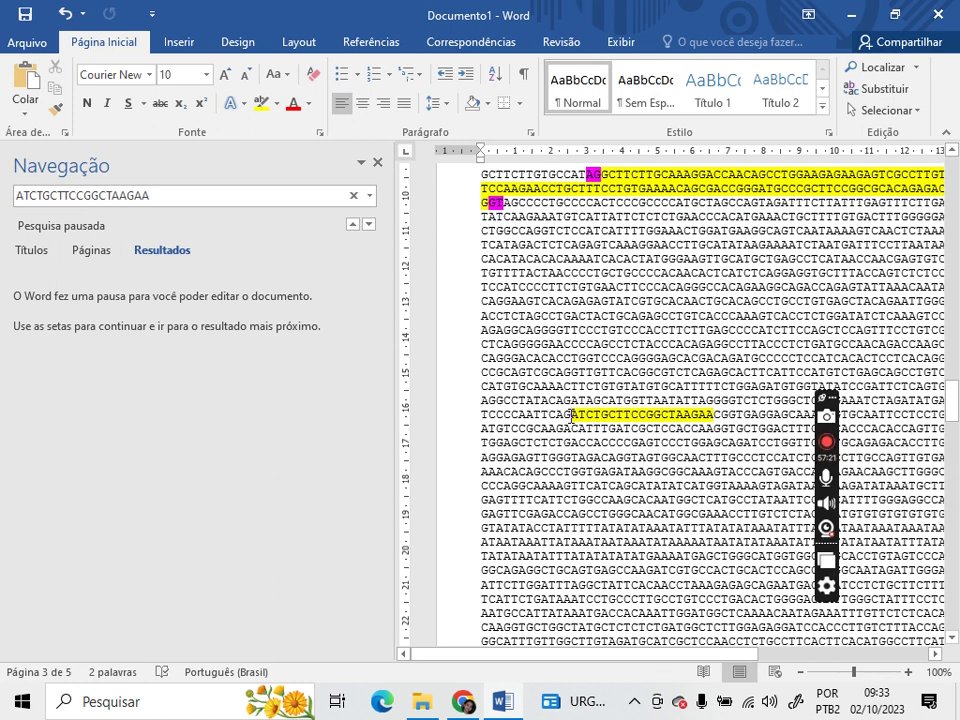
pyautogui.moveTo(557, 415); pyautogui.dragTo(571, 415)
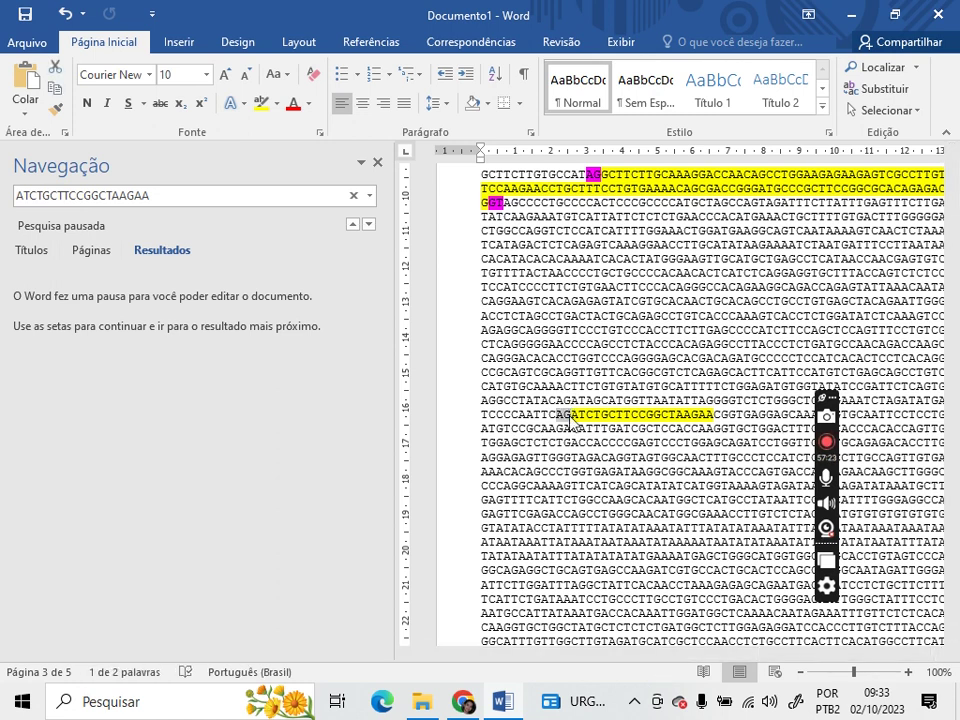
pyautogui.click(278, 104)
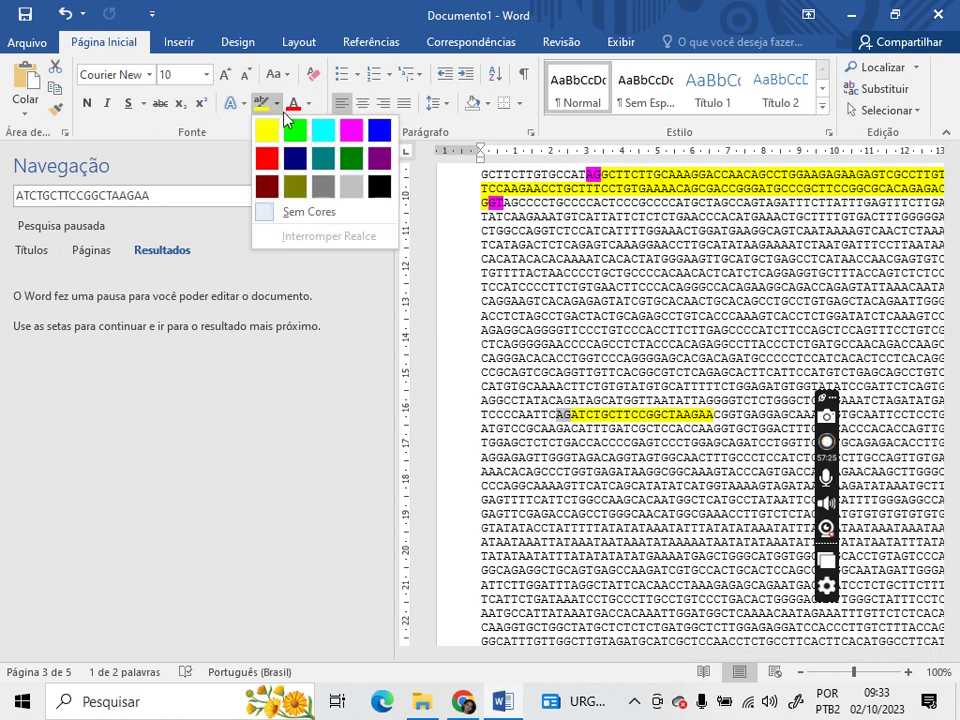
pyautogui.click(351, 129)
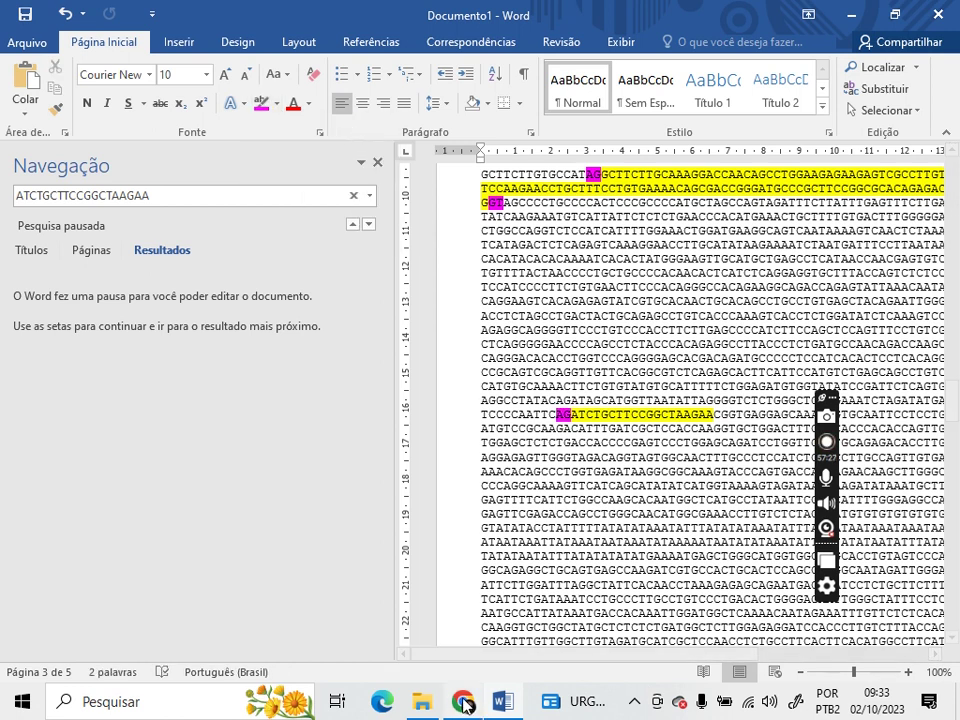
# - Search the Word document for TGAAGTATGGGGTTCG, copied from the end of the subject row 708 to 767 in BLAST Range 1, and highlight the match in yellow
pyautogui.click(463, 705)
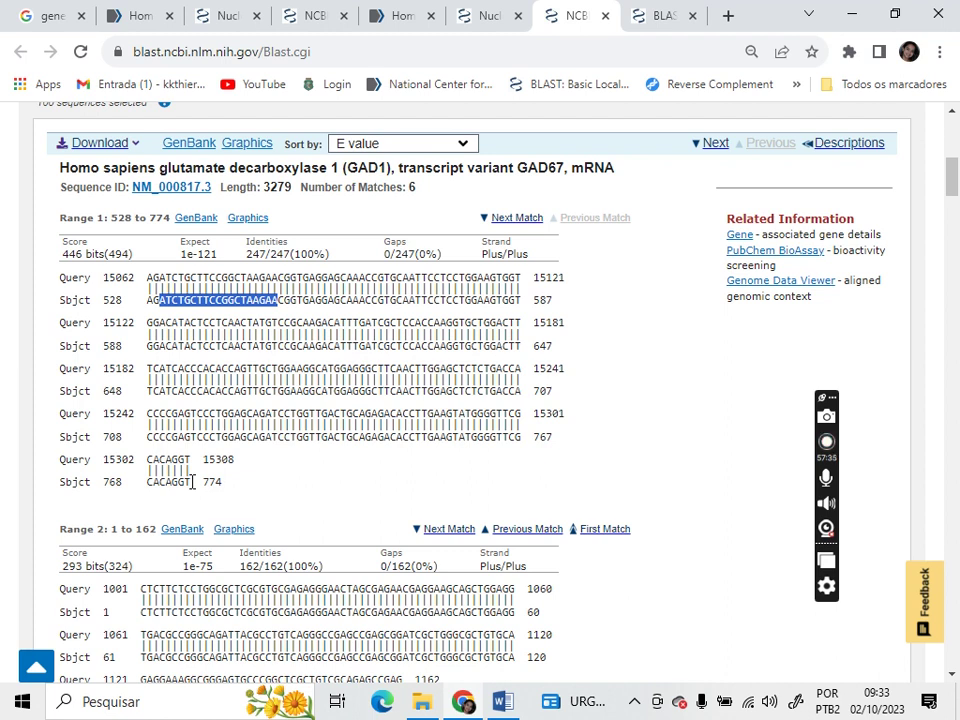
pyautogui.moveTo(520, 437); pyautogui.dragTo(420, 443)
pyautogui.hotkey('ctrl', 'c')
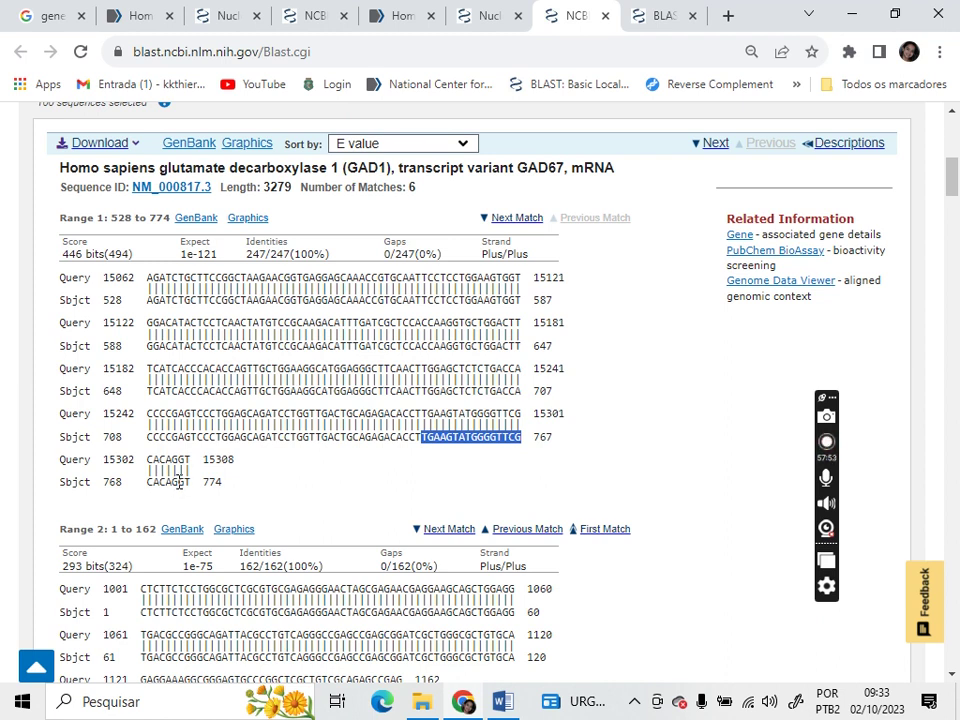
pyautogui.click(499, 704)
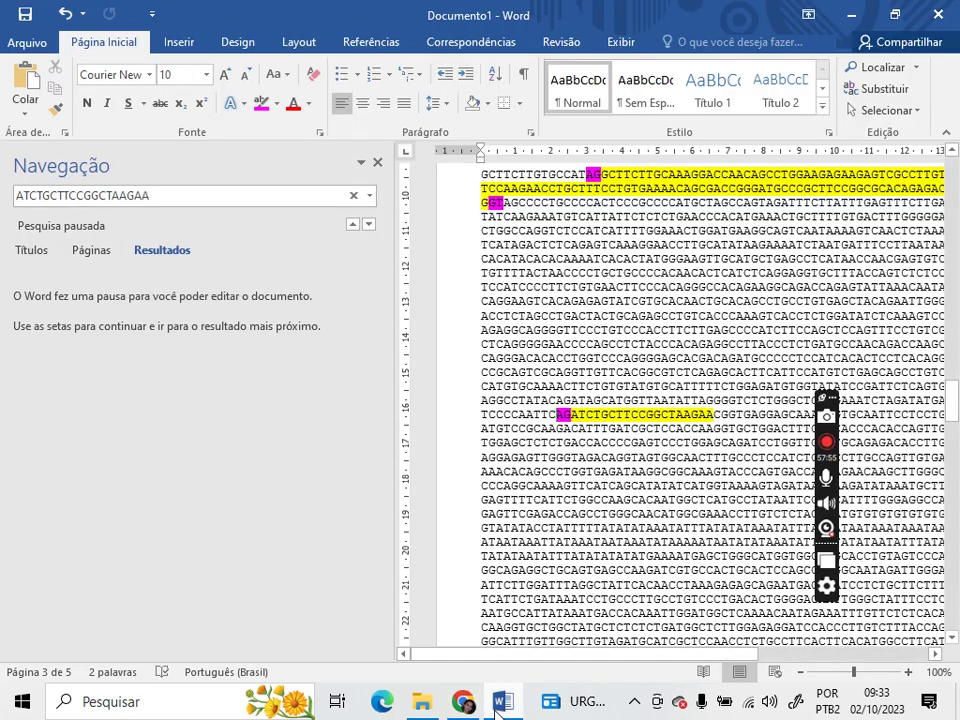
pyautogui.click(225, 194)
pyautogui.hotkey('ctrl', 'v')
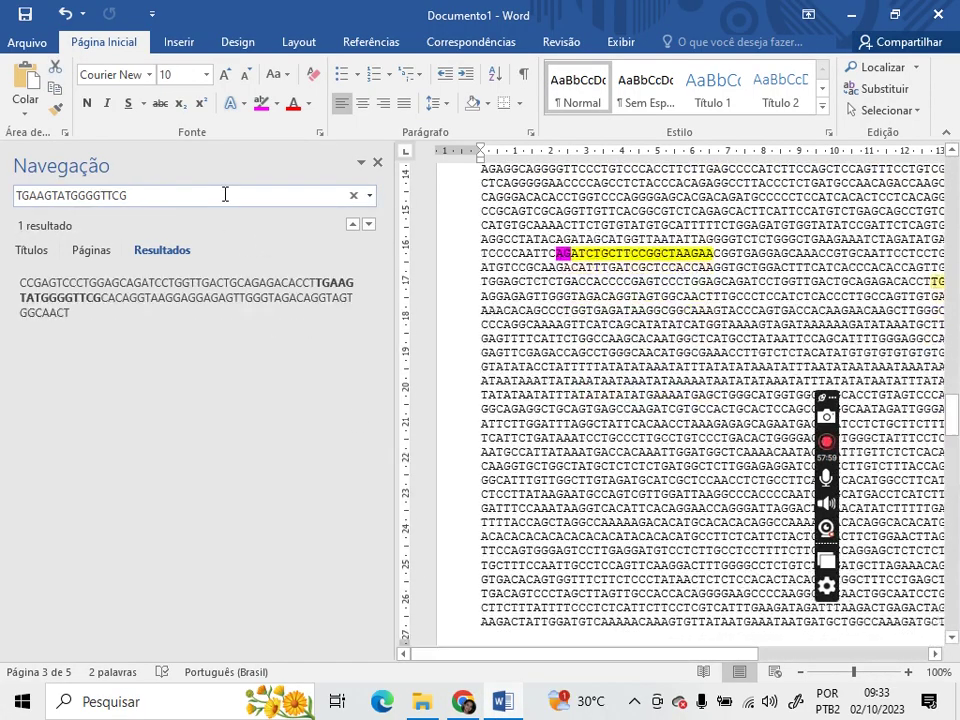
pyautogui.click(277, 104)
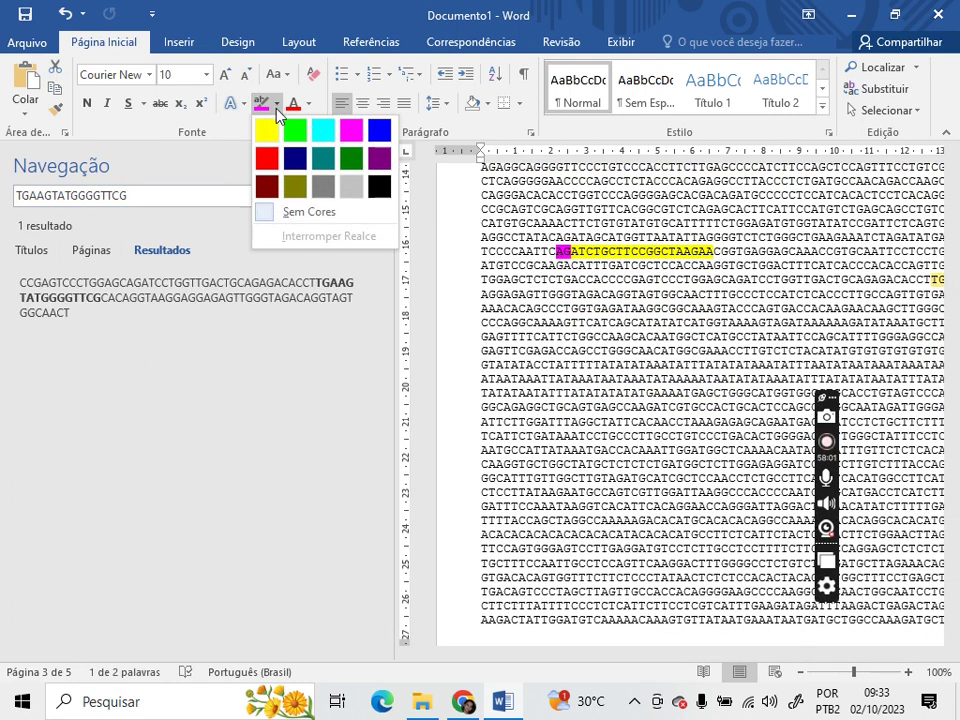
pyautogui.click(270, 134)
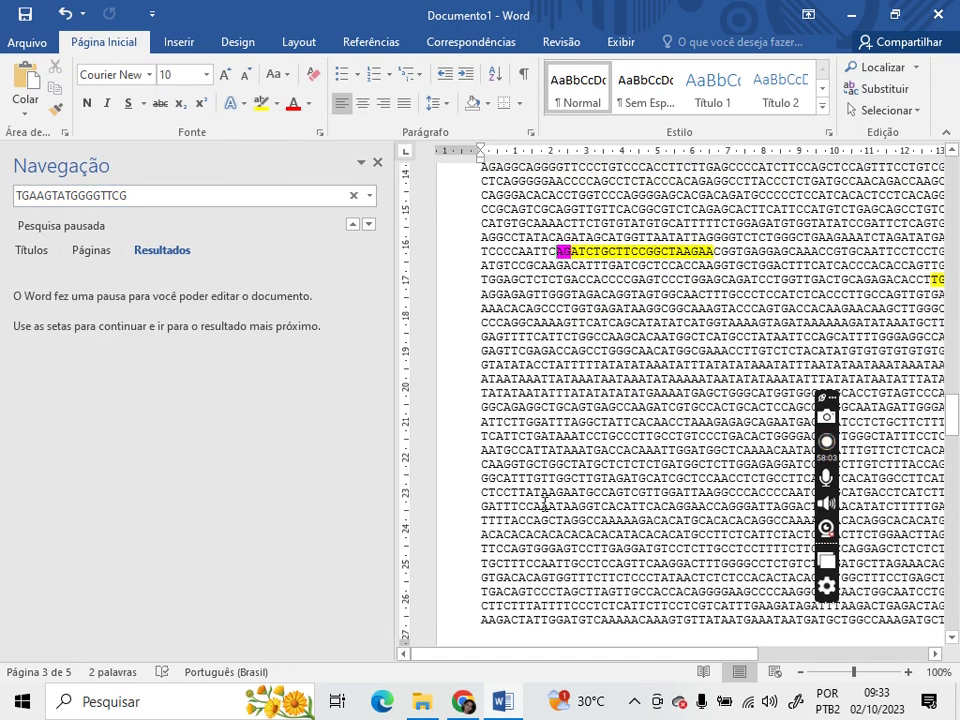
# - Highlight the CACAG following TGAAGTATGGGGTTCG in yellow and the GT right after it in magenta
pyautogui.click(936, 654)
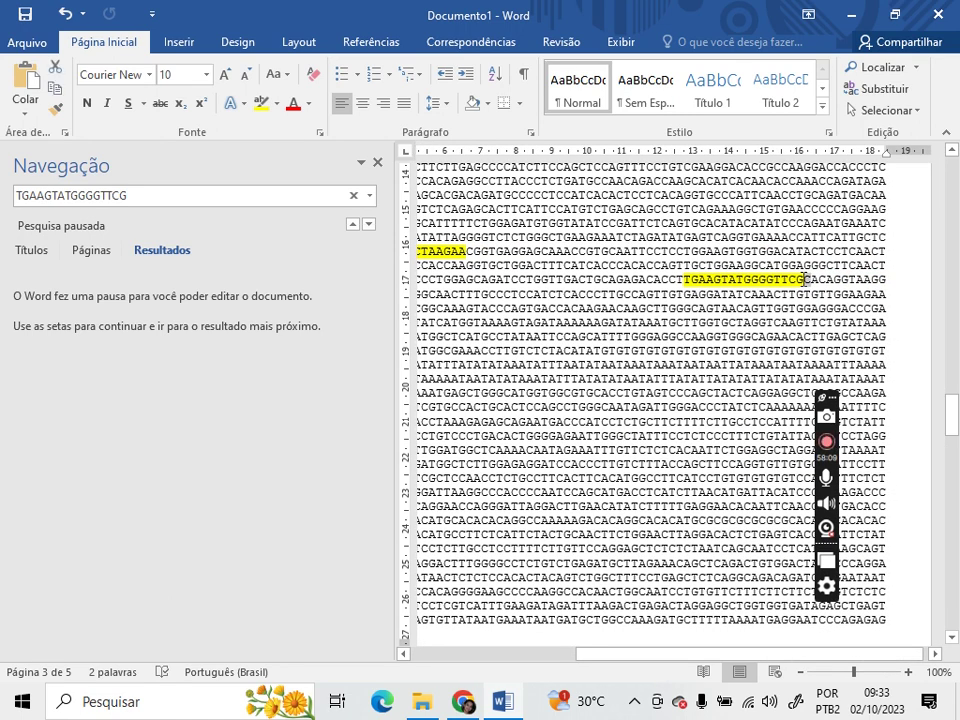
pyautogui.moveTo(803, 280); pyautogui.dragTo(817, 280)
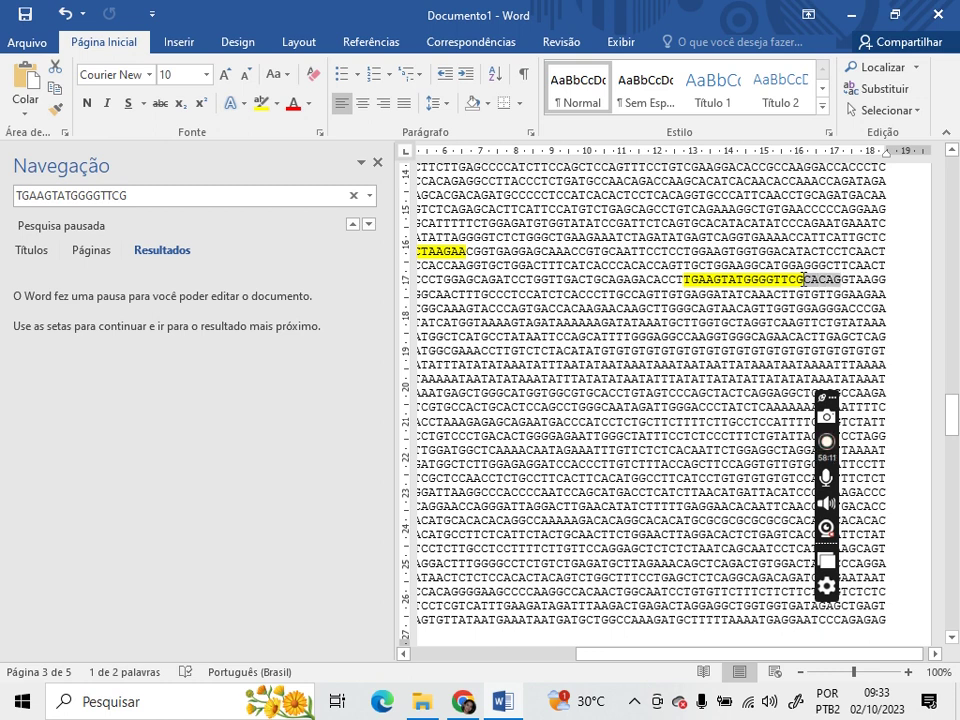
pyautogui.hotkey('shift', 'Right')
pyautogui.click(259, 106)
pyautogui.click(717, 320)
pyautogui.hotkey('shift', 'Right')
pyautogui.hotkey('shift', 'Right')
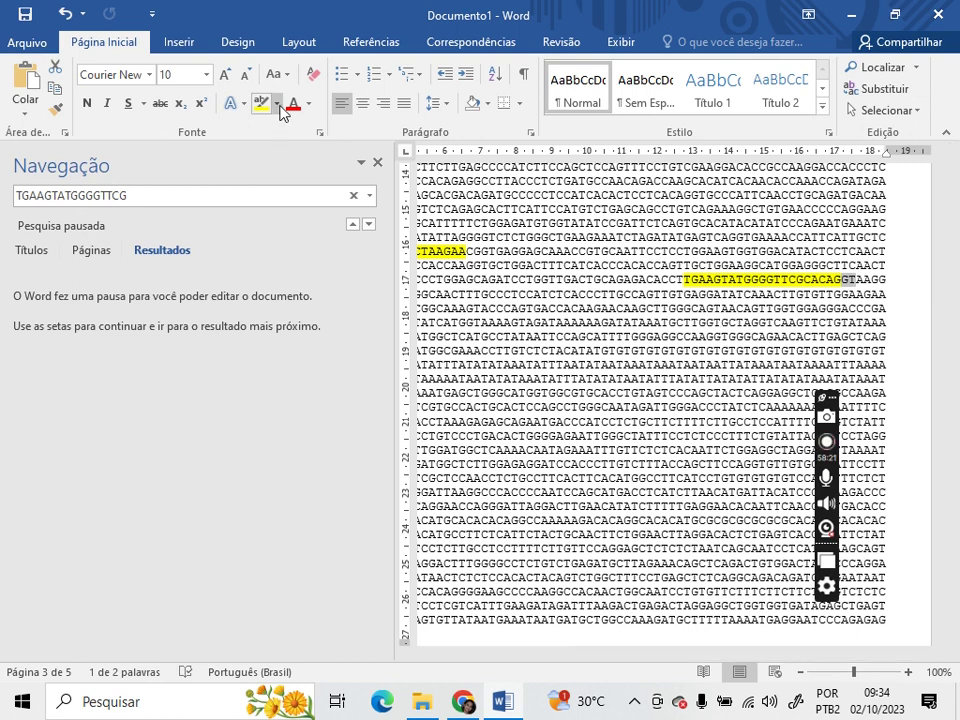
pyautogui.click(277, 104)
pyautogui.click(346, 129)
# - Highlight the unmarked stretch between ATCTGCTTCCGGCTAAGAA and TGAAGTATGGGGTTCG in yellow
pyautogui.click(481, 250)
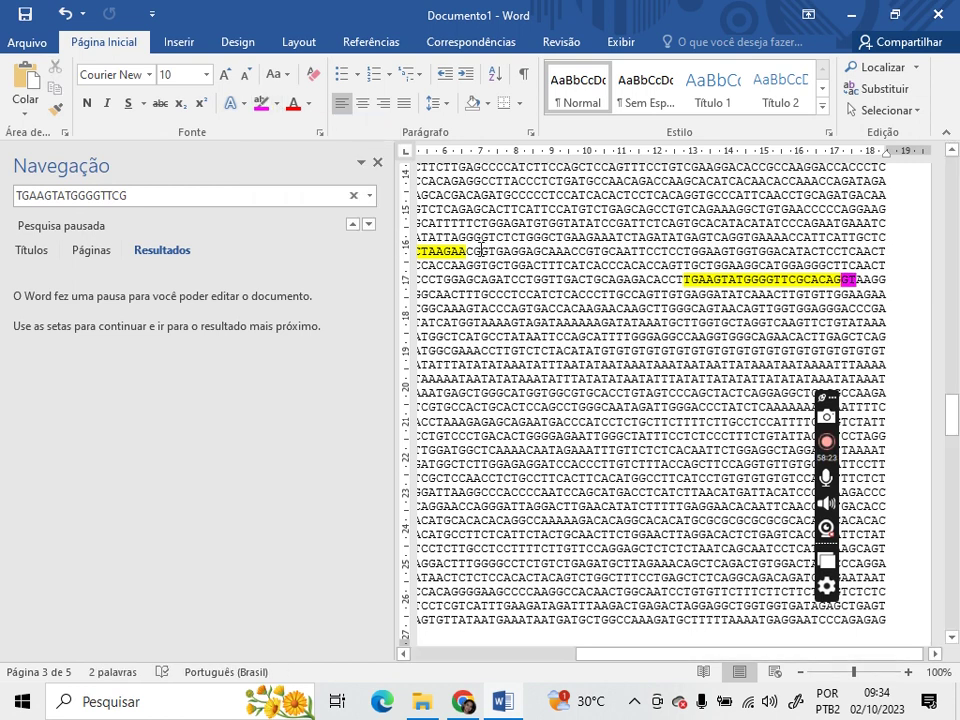
pyautogui.moveTo(467, 250); pyautogui.dragTo(684, 280)
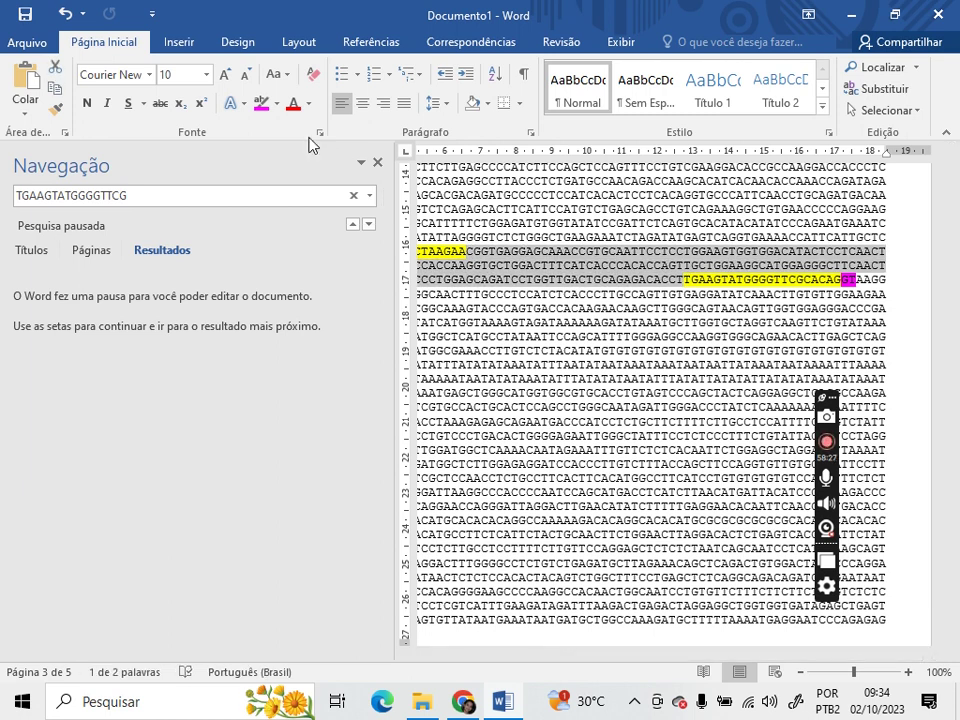
pyautogui.click(277, 104)
pyautogui.click(268, 131)
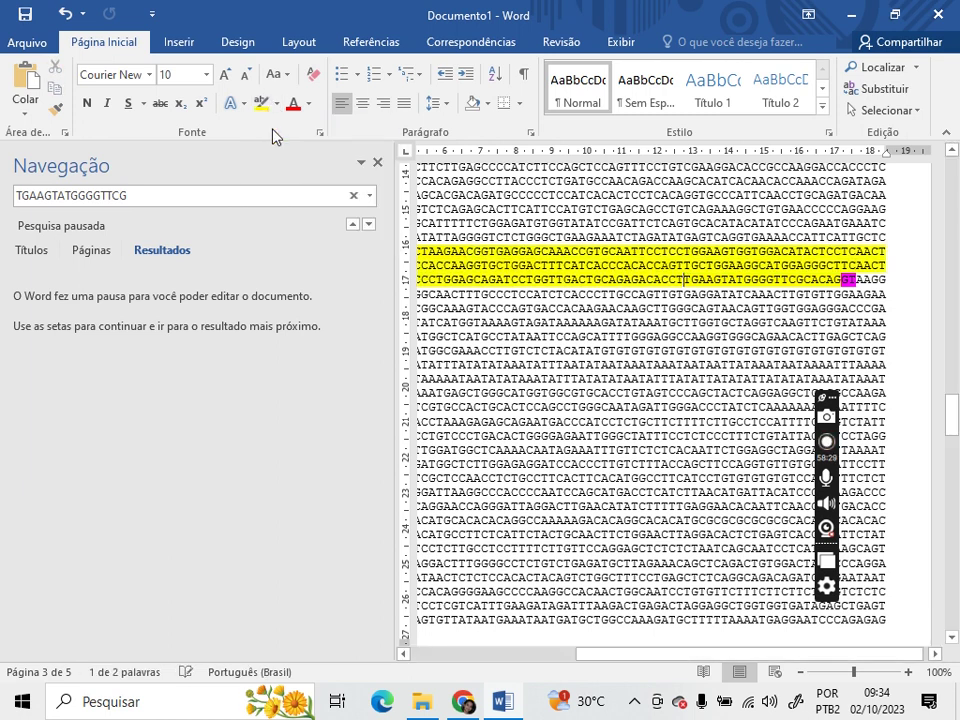
# - In BLAST, copy GTCATCCTCGATTTTT from the start of the Range 5 (771 to 865) subject row, skipping the initial AG
pyautogui.click(462, 702)
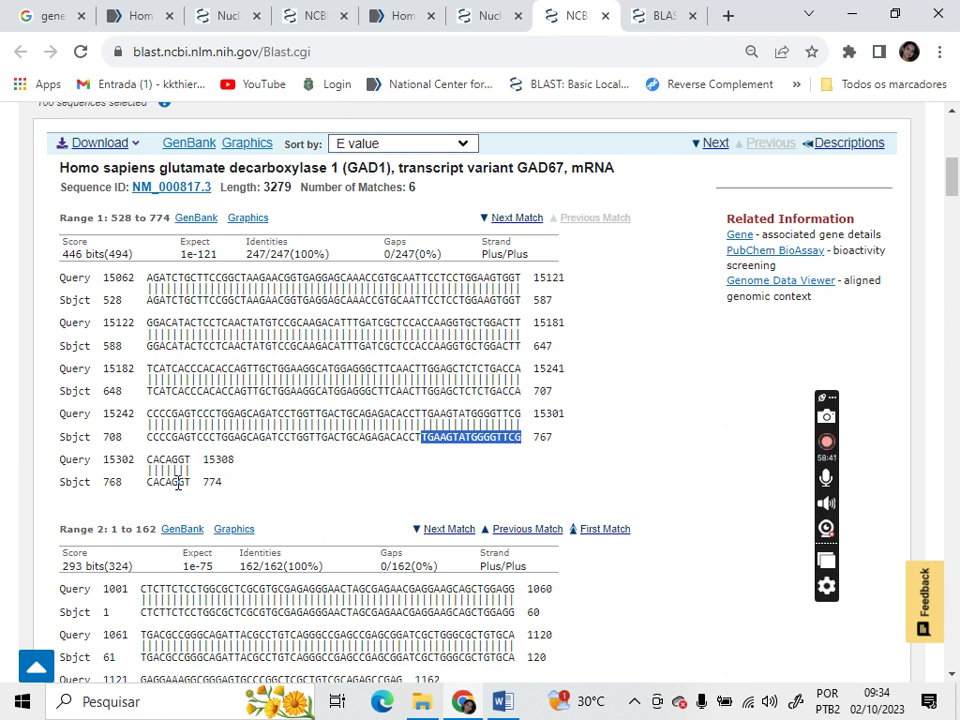
pyautogui.click(705, 586)
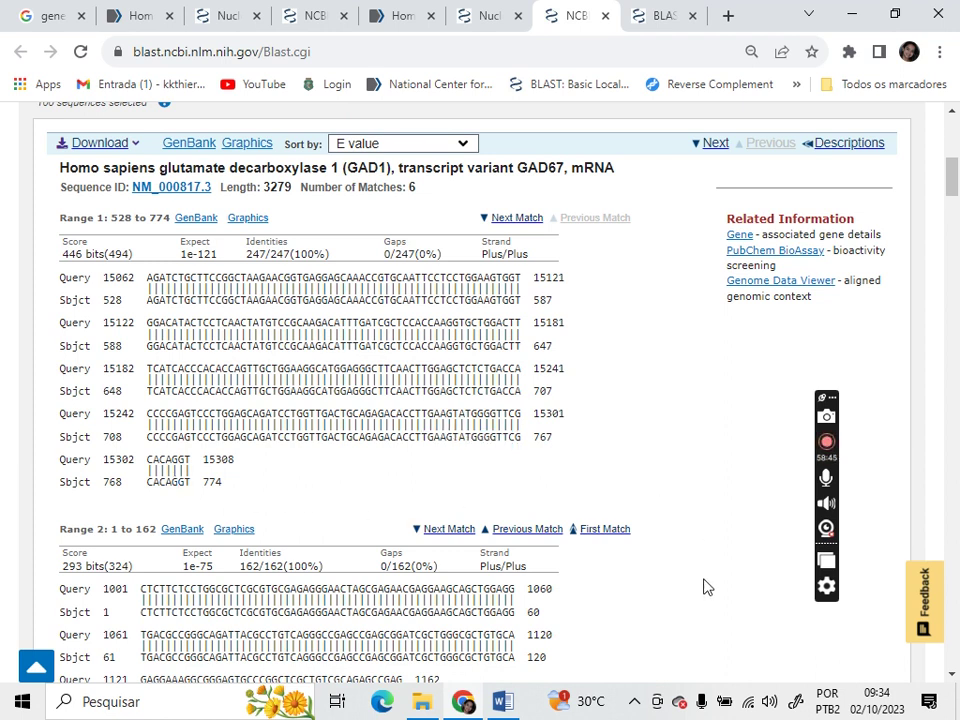
pyautogui.scroll(-5, 705, 586)
pyautogui.scroll(-3, 705, 586)
pyautogui.scroll(-1, 705, 586)
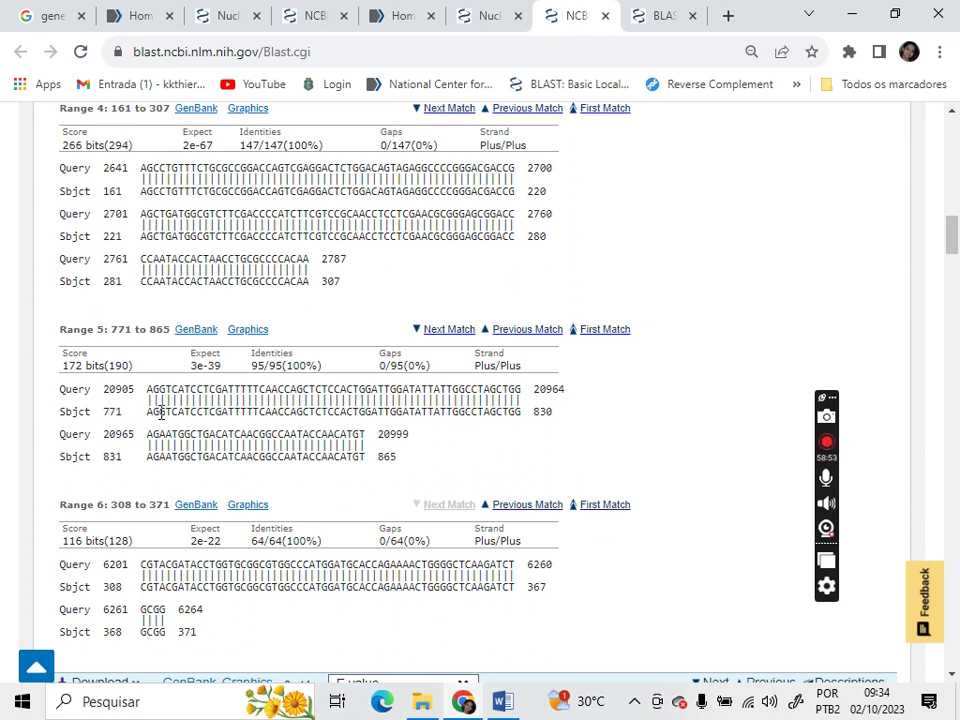
pyautogui.moveTo(160, 412); pyautogui.dragTo(262, 413)
pyautogui.hotkey('ctrl', 'c')
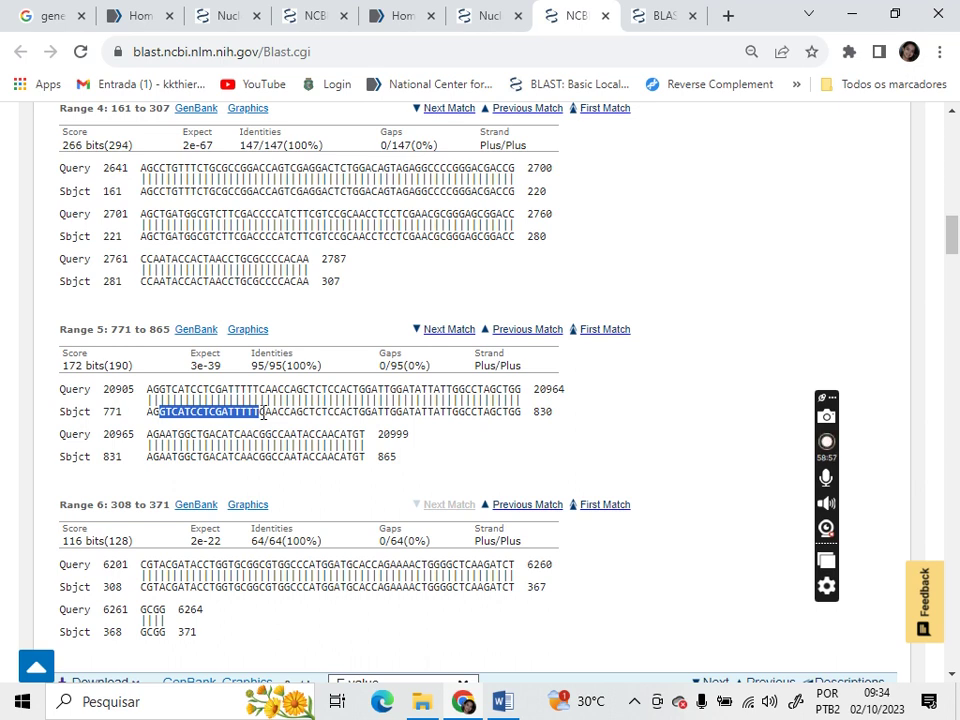
# - Search the Word document for GTCATCCTCGATTTTT and highlight the match in yellow
pyautogui.click(502, 702)
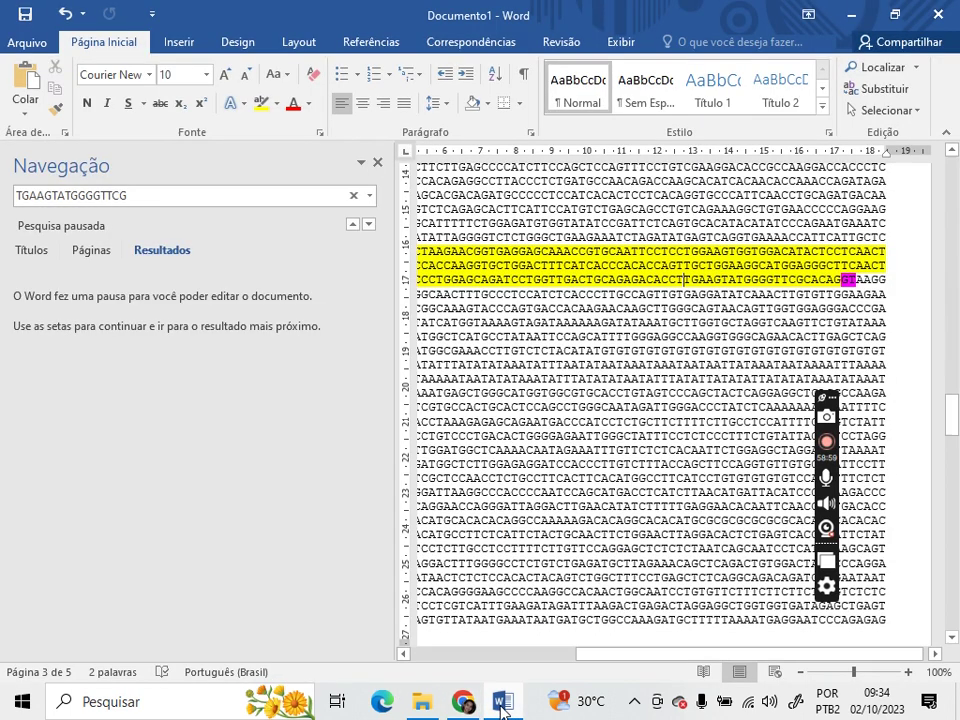
pyautogui.click(268, 199)
pyautogui.hotkey('ctrl', 'v')
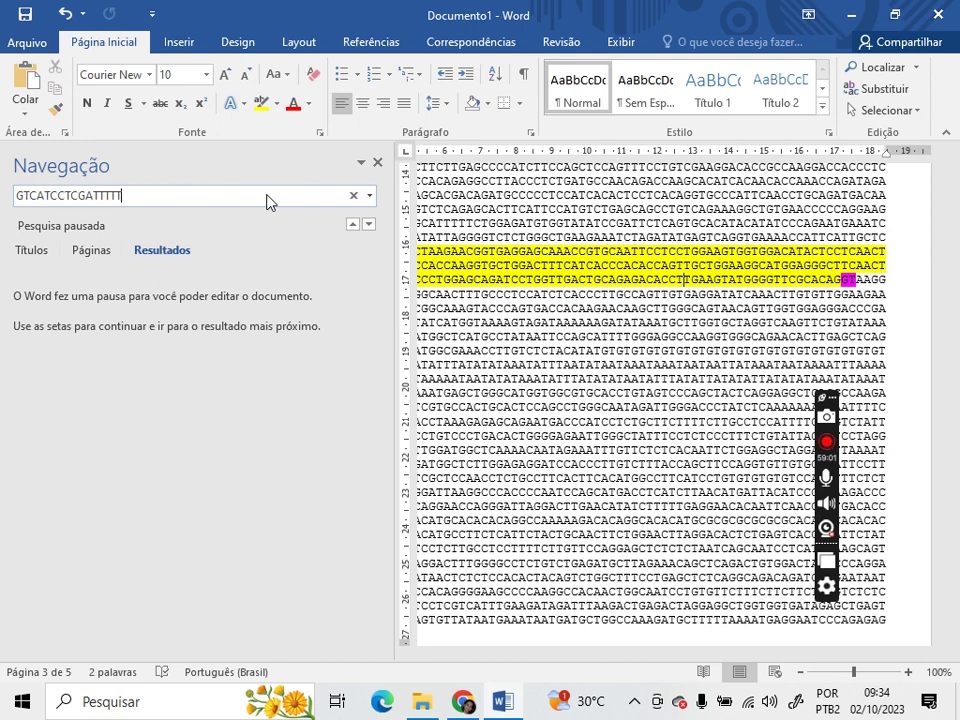
pyautogui.click(275, 104)
pyautogui.click(265, 131)
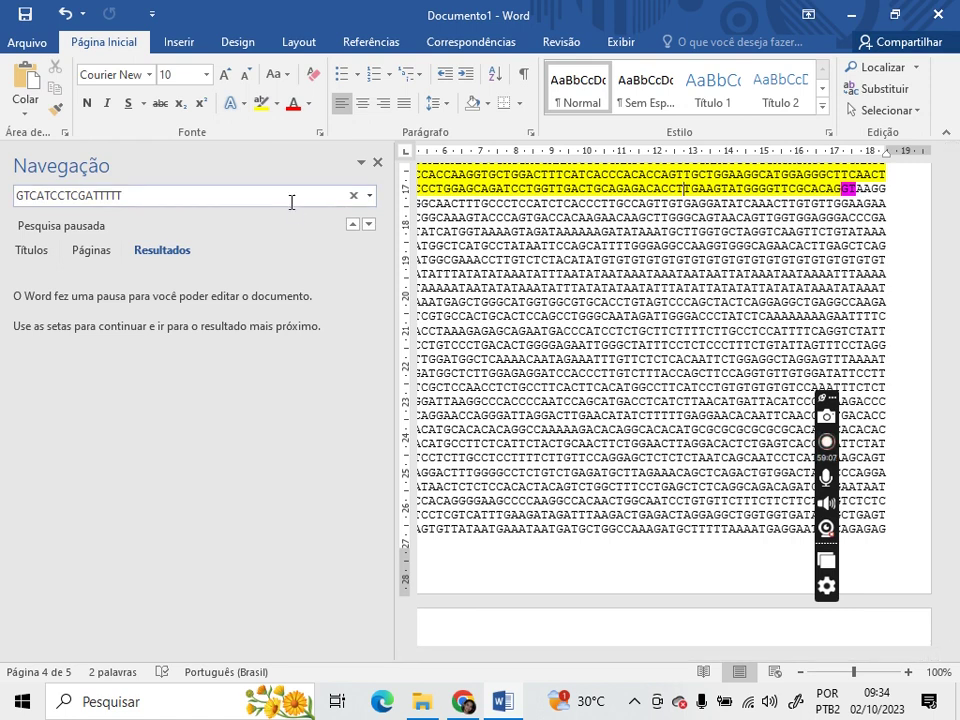
pyautogui.press('Return')
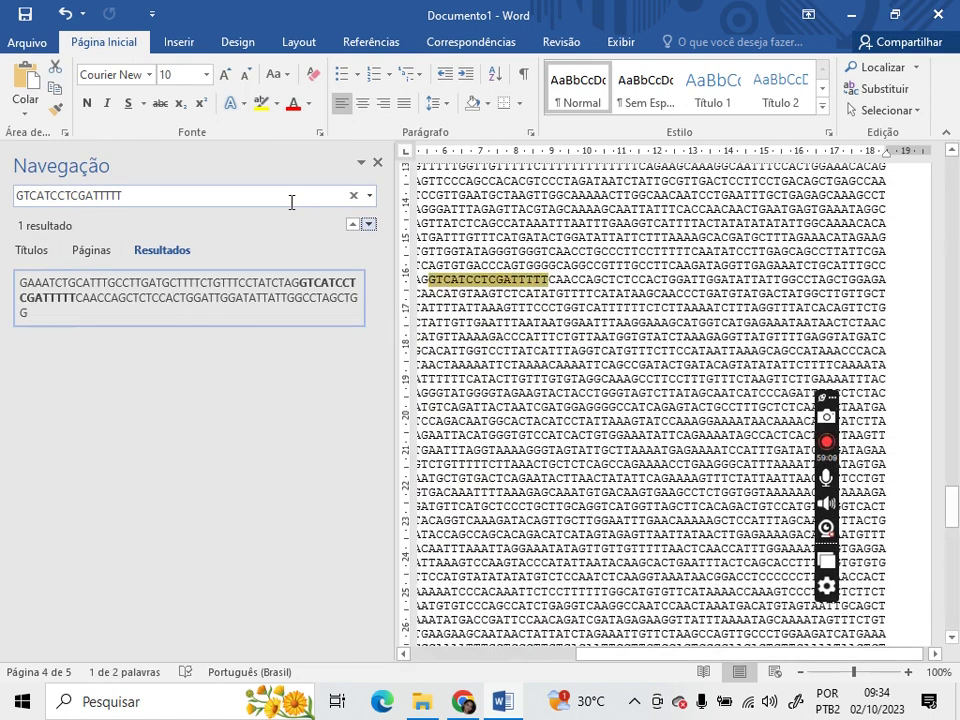
# - Highlight the AG right before GTCATCCTCGATTTTT in magenta
pyautogui.click(405, 654)
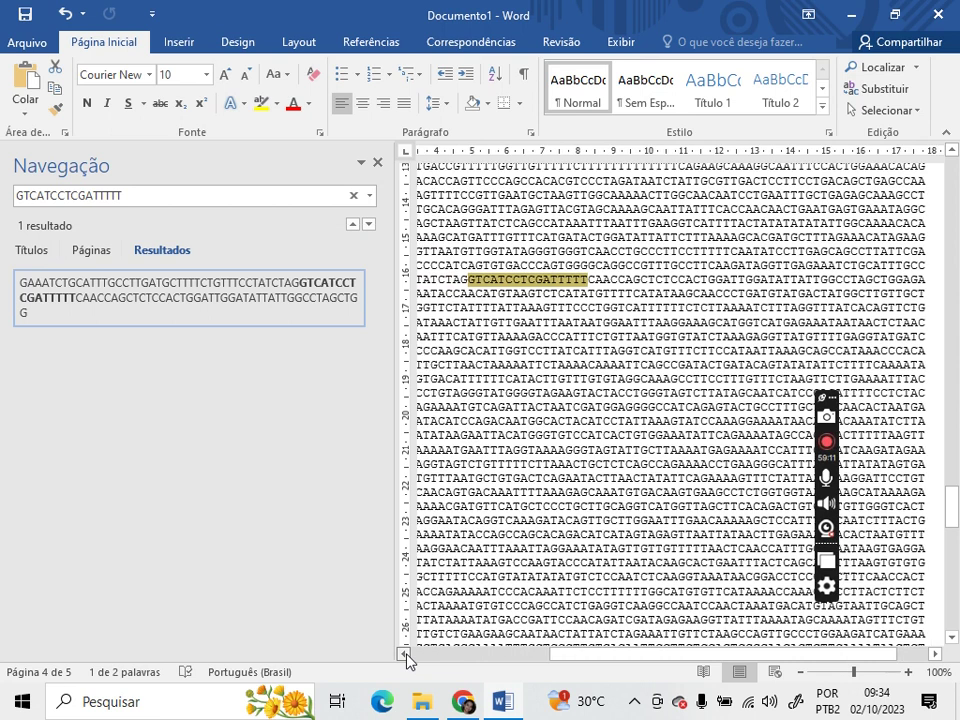
pyautogui.click(601, 279)
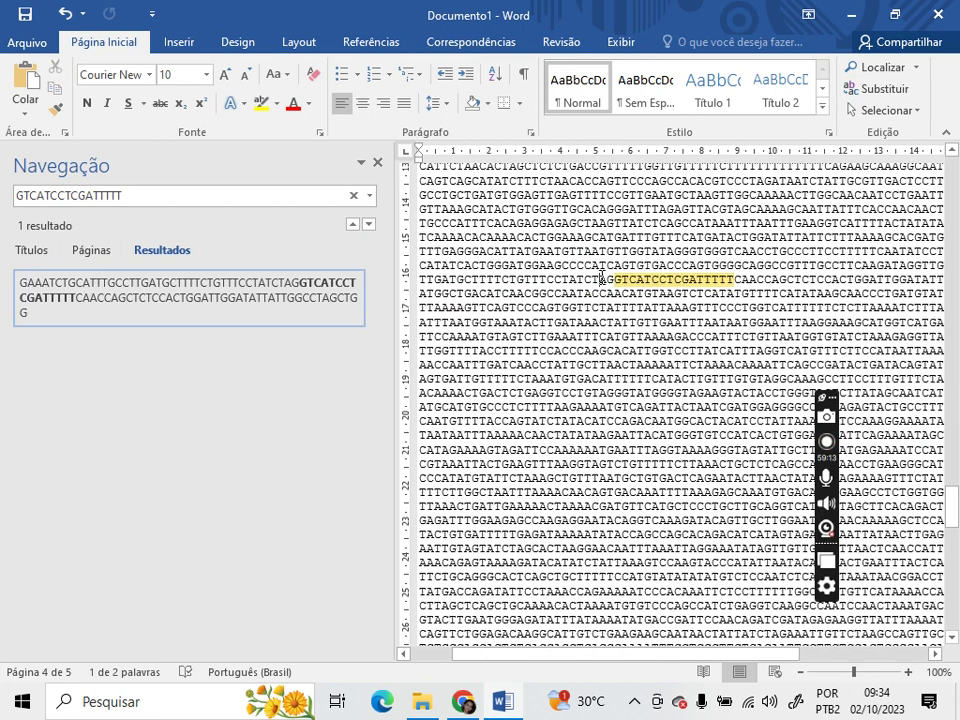
pyautogui.moveTo(600, 279); pyautogui.dragTo(614, 279)
pyautogui.click(280, 104)
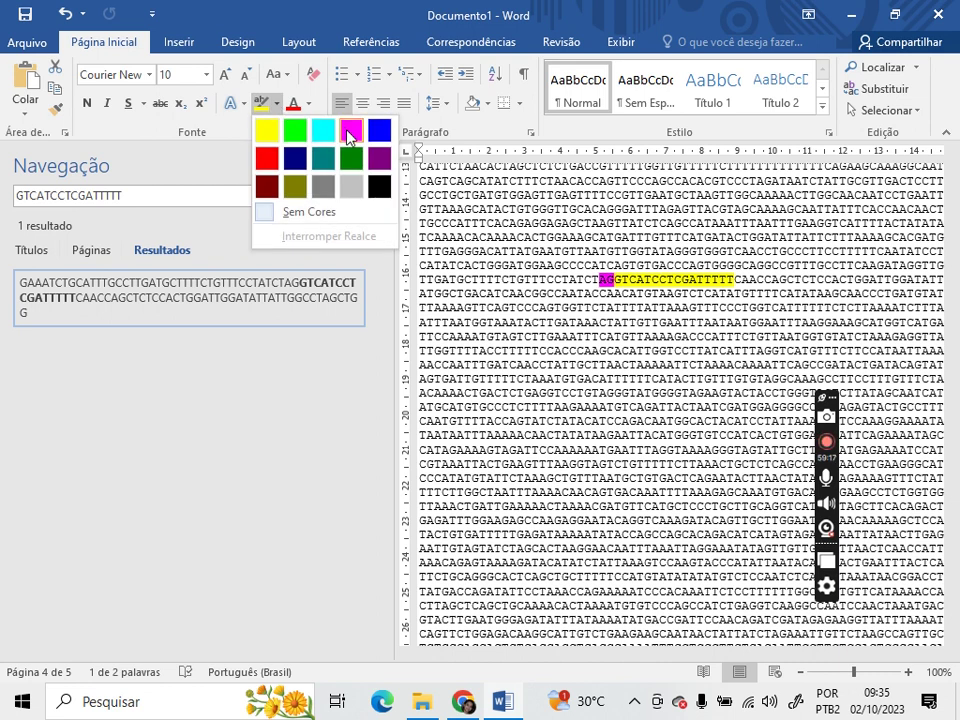
pyautogui.click(346, 130)
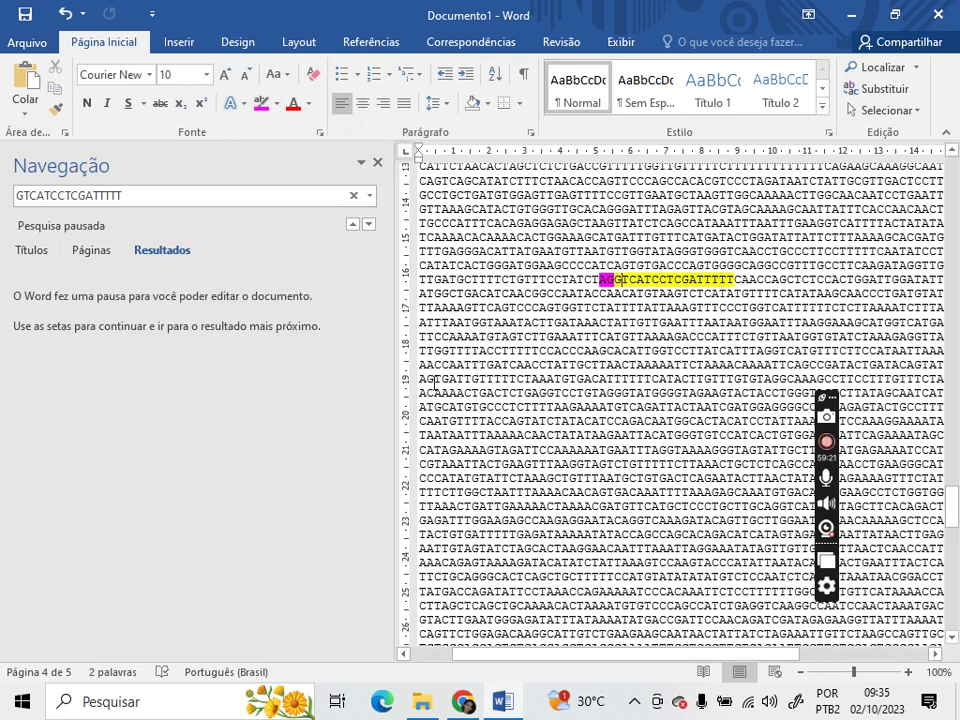
# - Search the Word document for CCAATACCAACATGT, copied from the end of the subject row 831 to 865 in BLAST Range 5, and highlight the match in yellow
pyautogui.click(463, 703)
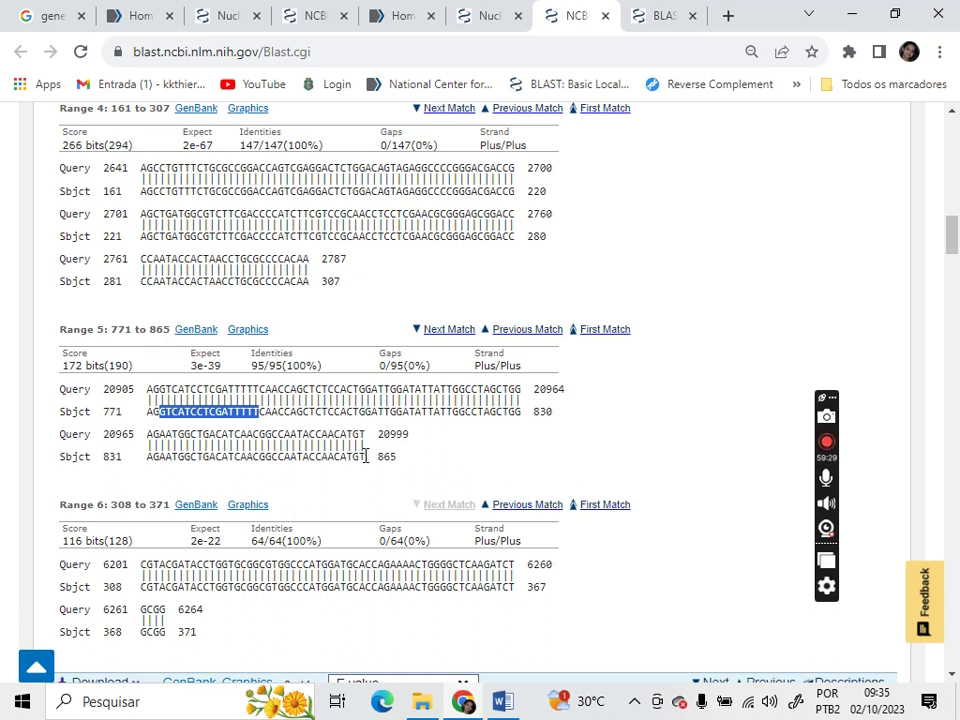
pyautogui.moveTo(366, 456); pyautogui.dragTo(271, 458)
pyautogui.hotkey('ctrl', 'c')
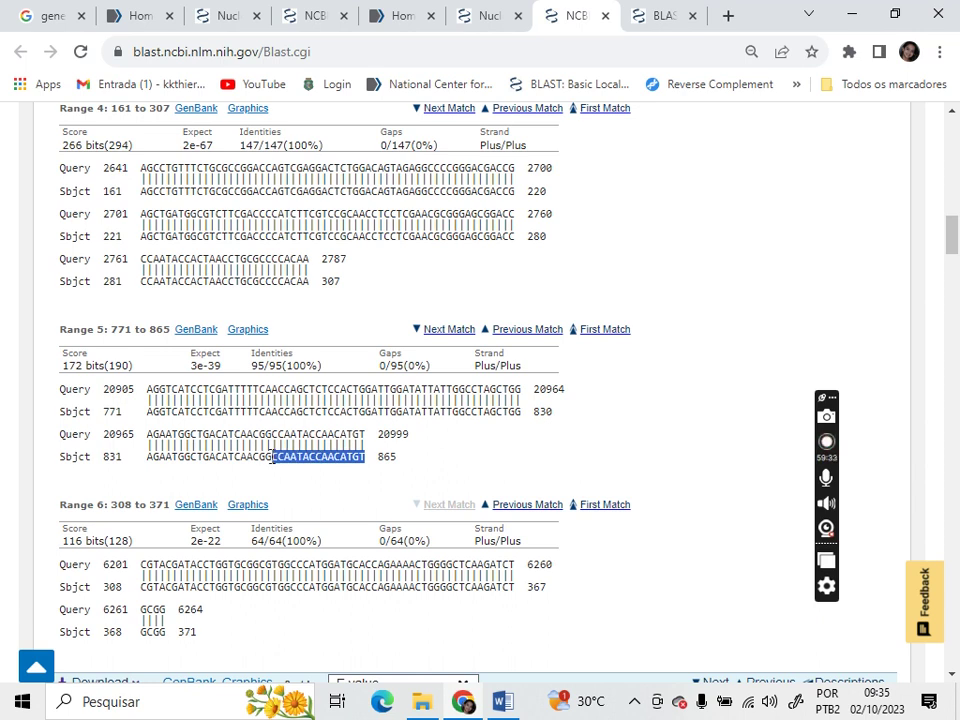
pyautogui.click(503, 701)
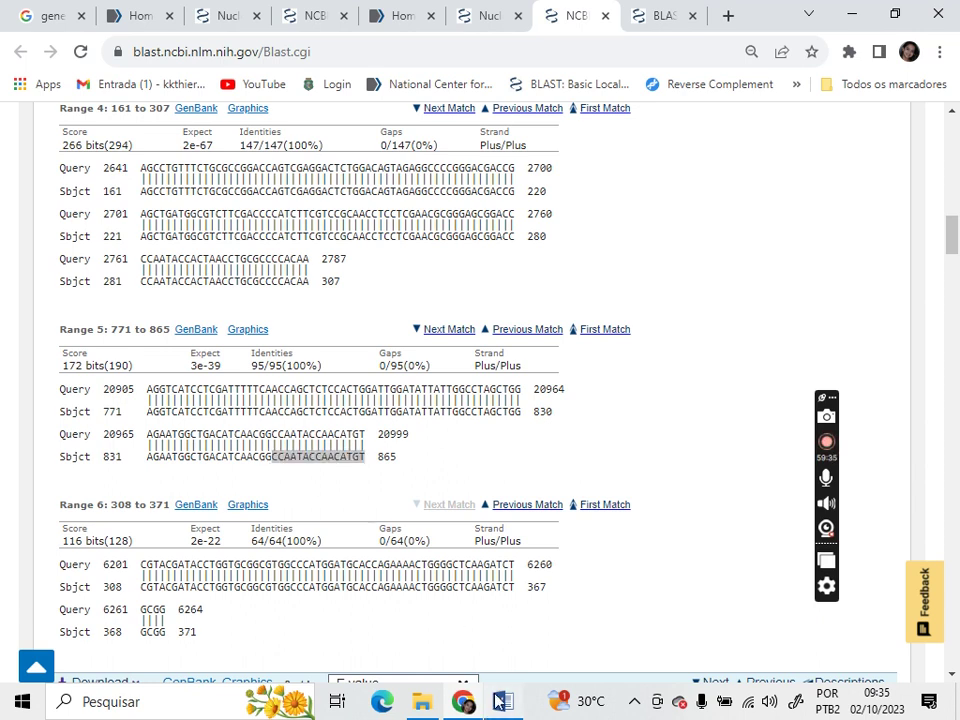
pyautogui.click(253, 193)
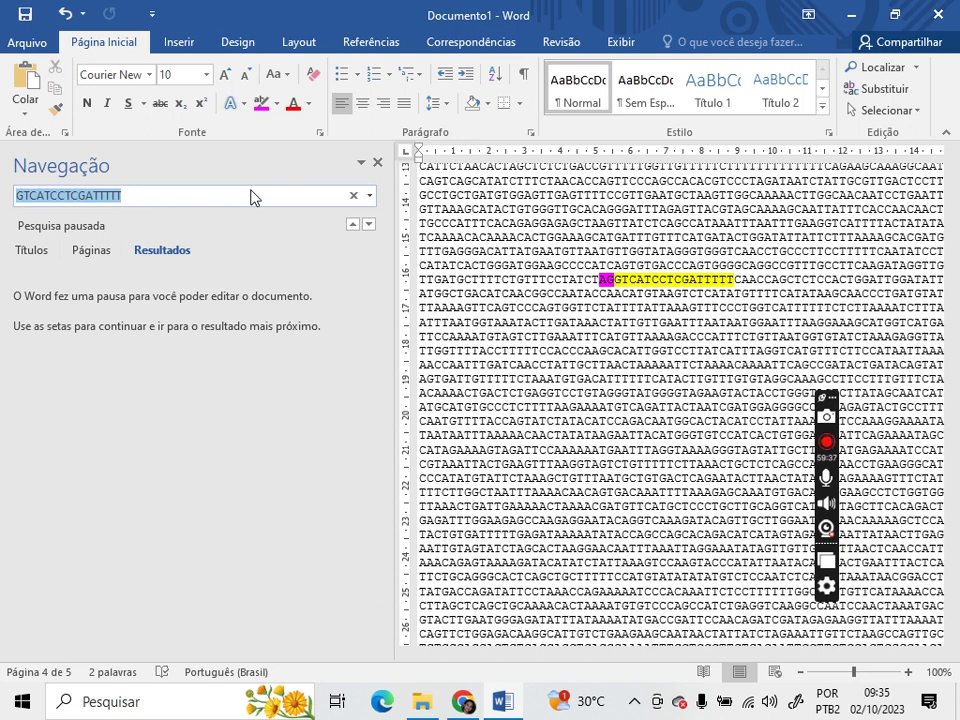
pyautogui.hotkey('ctrl', 'v')
pyautogui.press('Return')
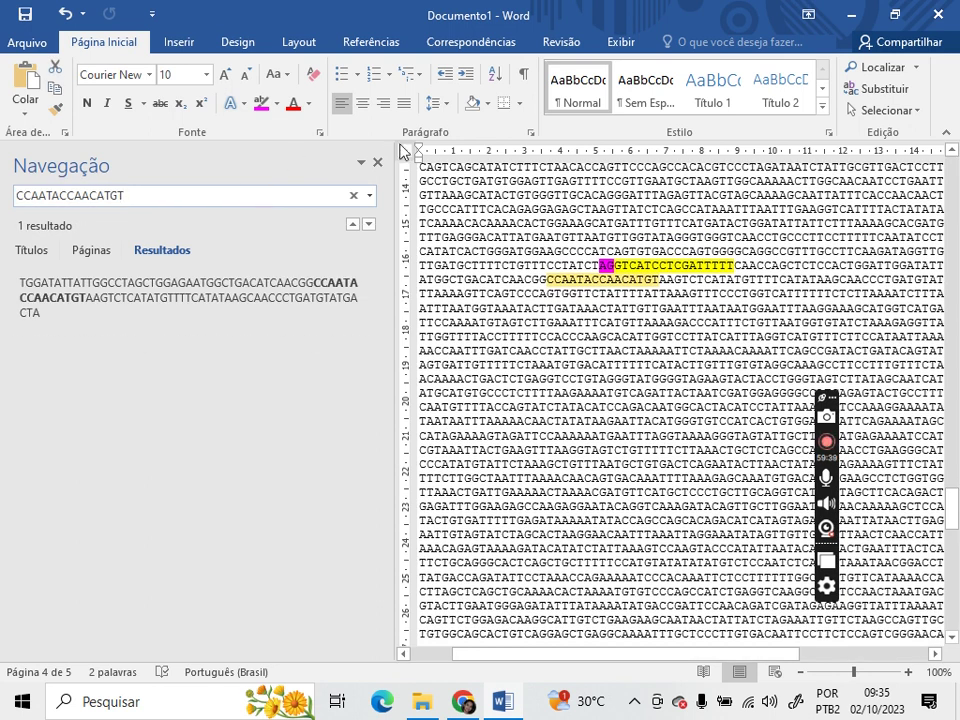
pyautogui.click(277, 103)
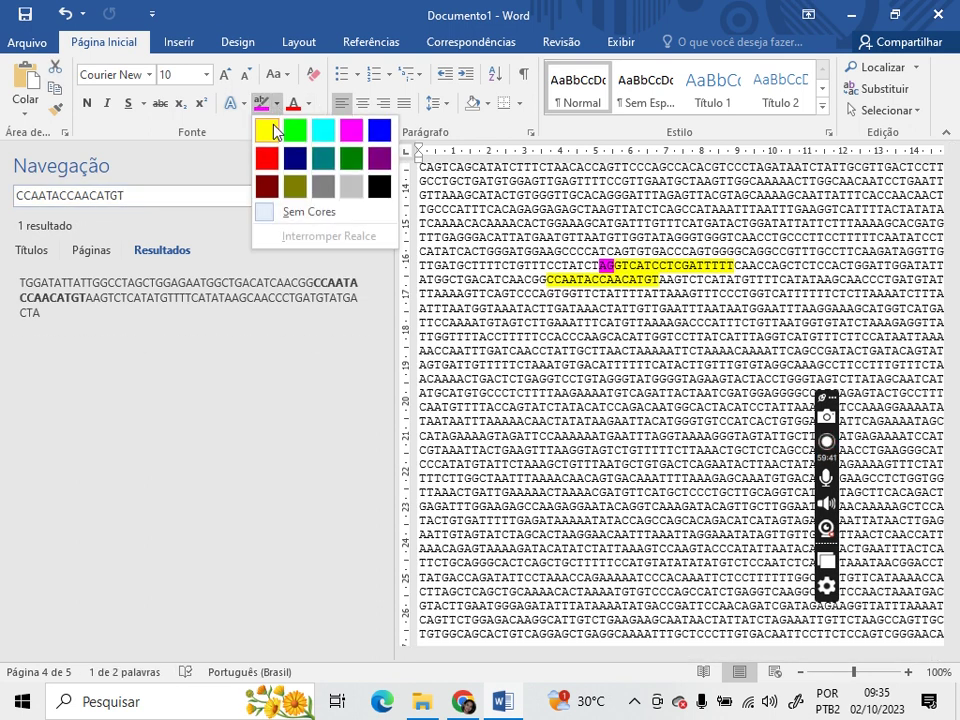
pyautogui.click(267, 131)
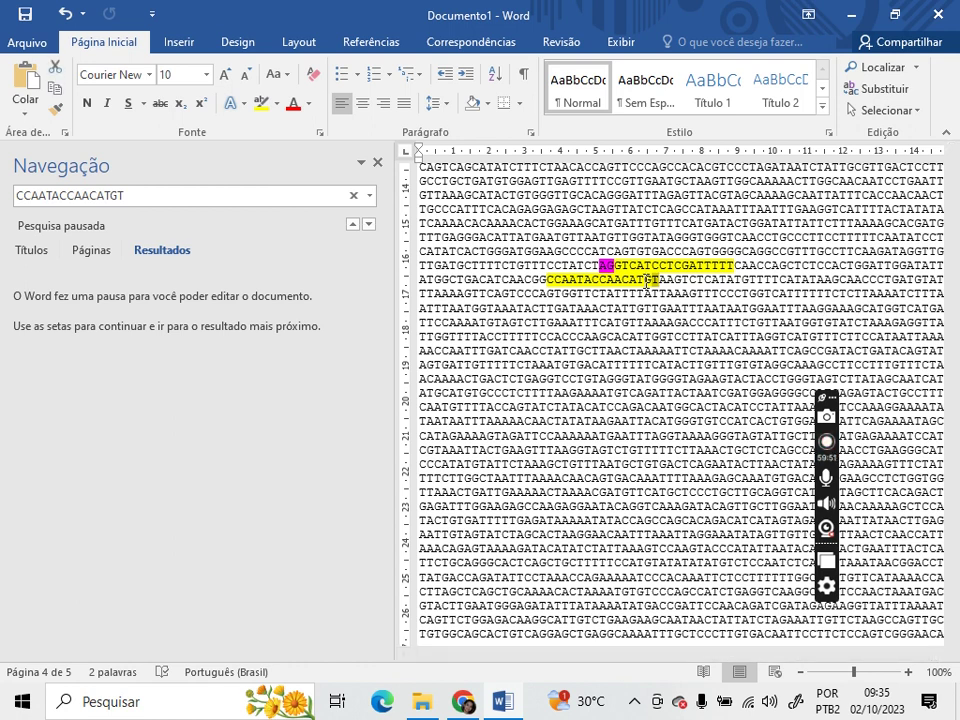
# - Highlight the GT ending CCAATACCAACATGT in magenta and the unmarked stretch between this exon's two yellow ends in yellow
pyautogui.moveTo(642, 281); pyautogui.dragTo(659, 281)
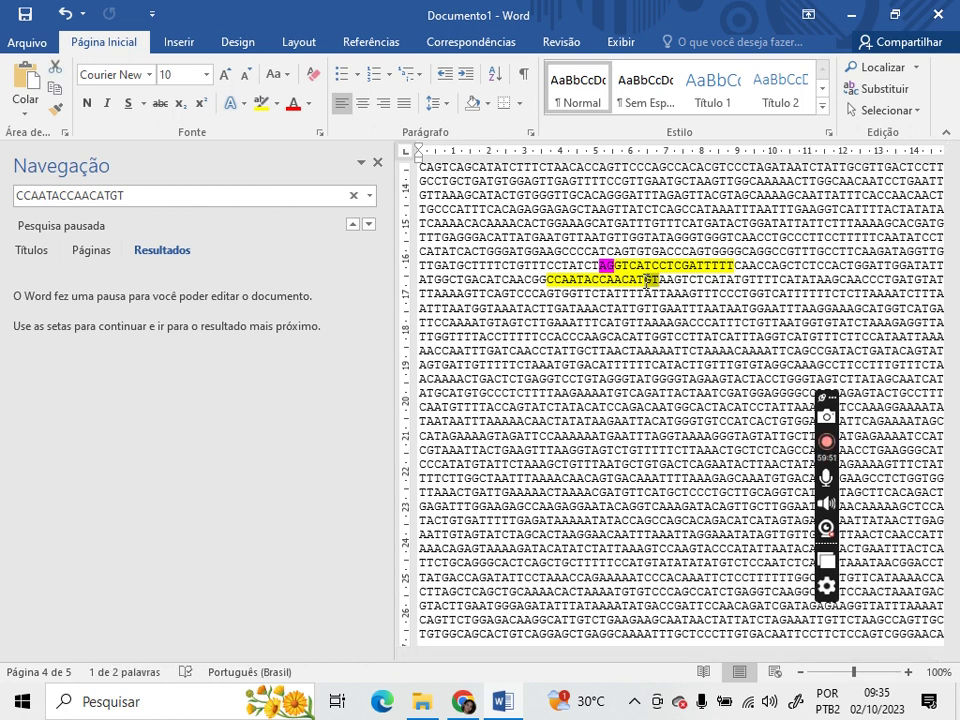
pyautogui.click(276, 104)
pyautogui.click(265, 127)
pyautogui.click(709, 277)
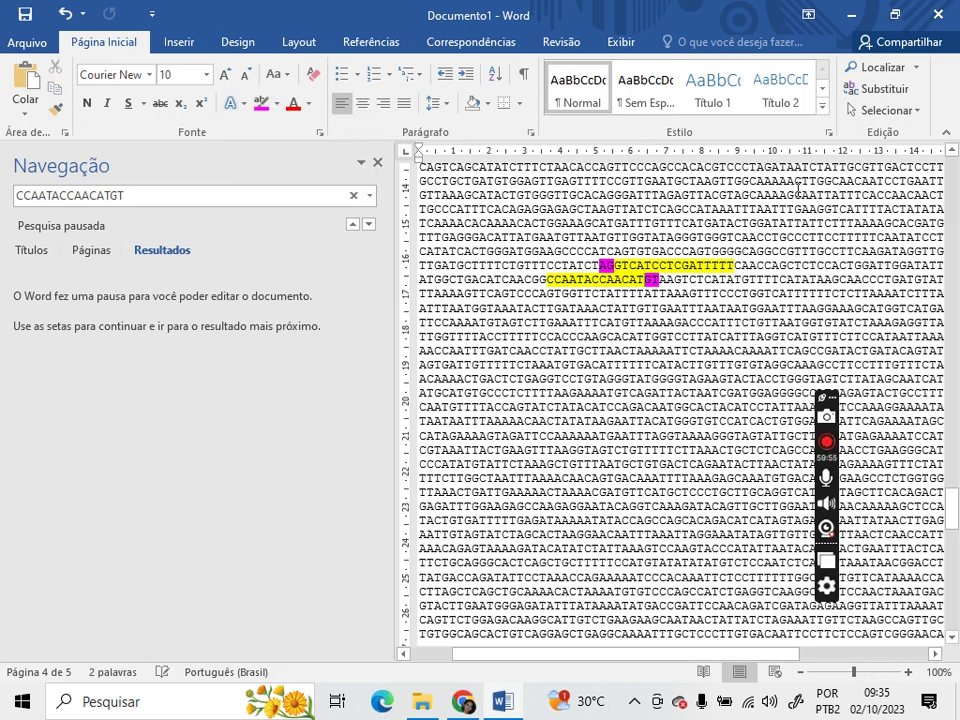
pyautogui.moveTo(735, 266); pyautogui.dragTo(547, 281)
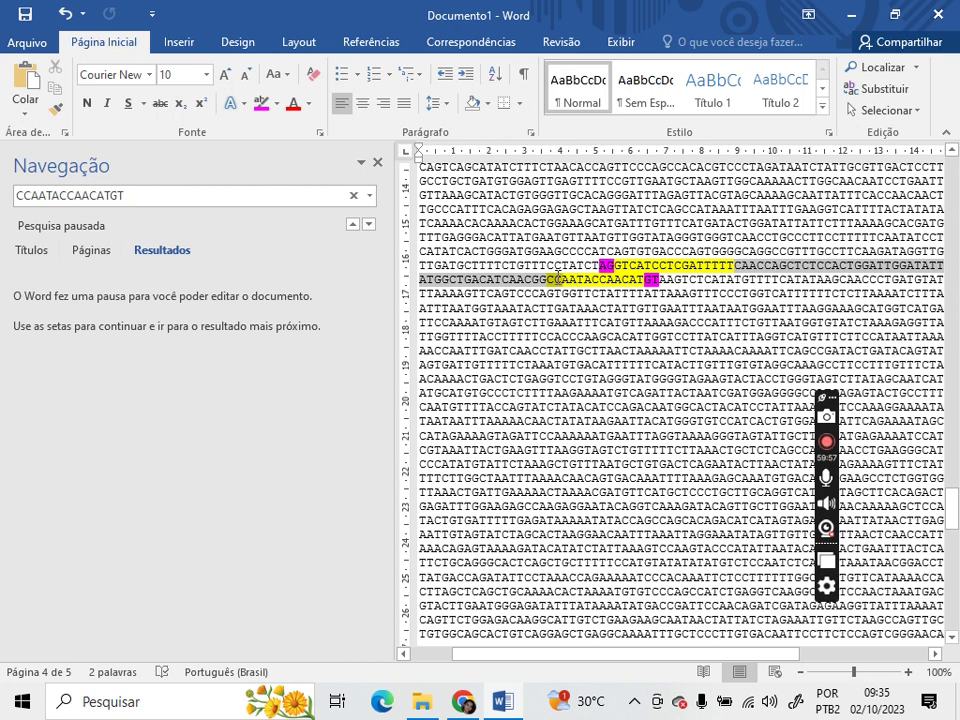
pyautogui.click(276, 104)
pyautogui.click(267, 131)
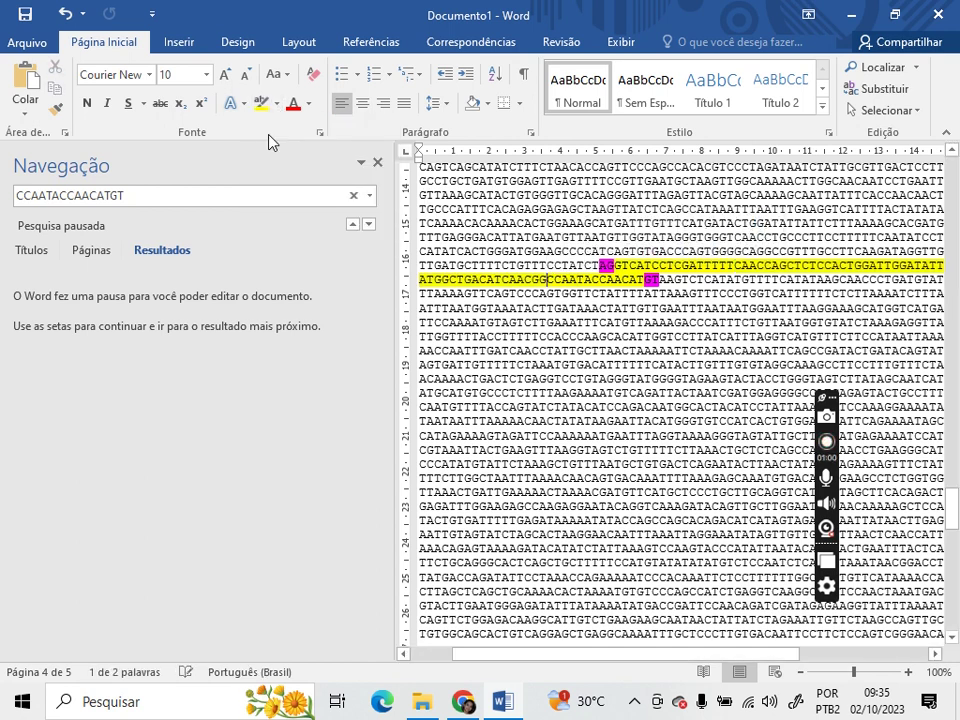
# - Review the alignment ranges of GAD1 transcript variant GAD67 in BLAST for exons still unmarked, and return to the Word document
pyautogui.click(463, 701)
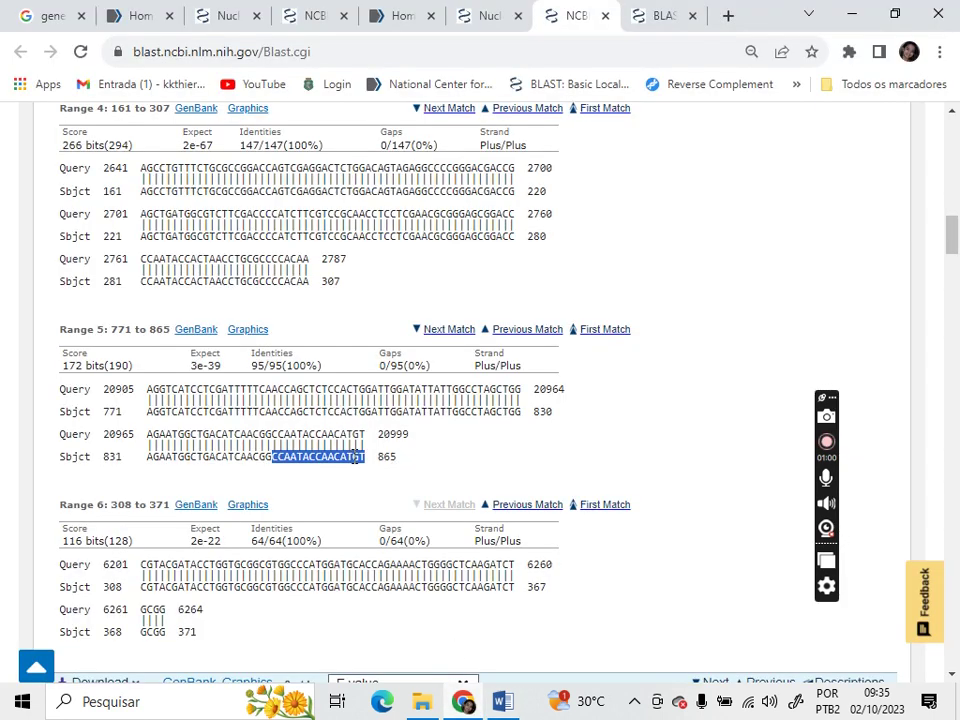
pyautogui.click(355, 457)
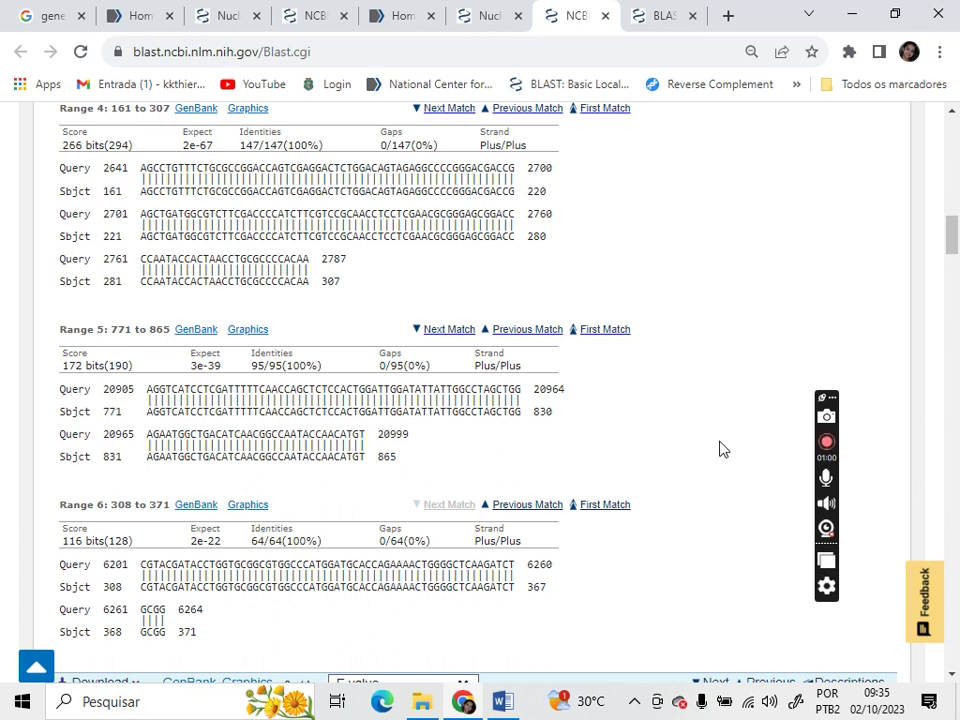
pyautogui.scroll(-3, 723, 449)
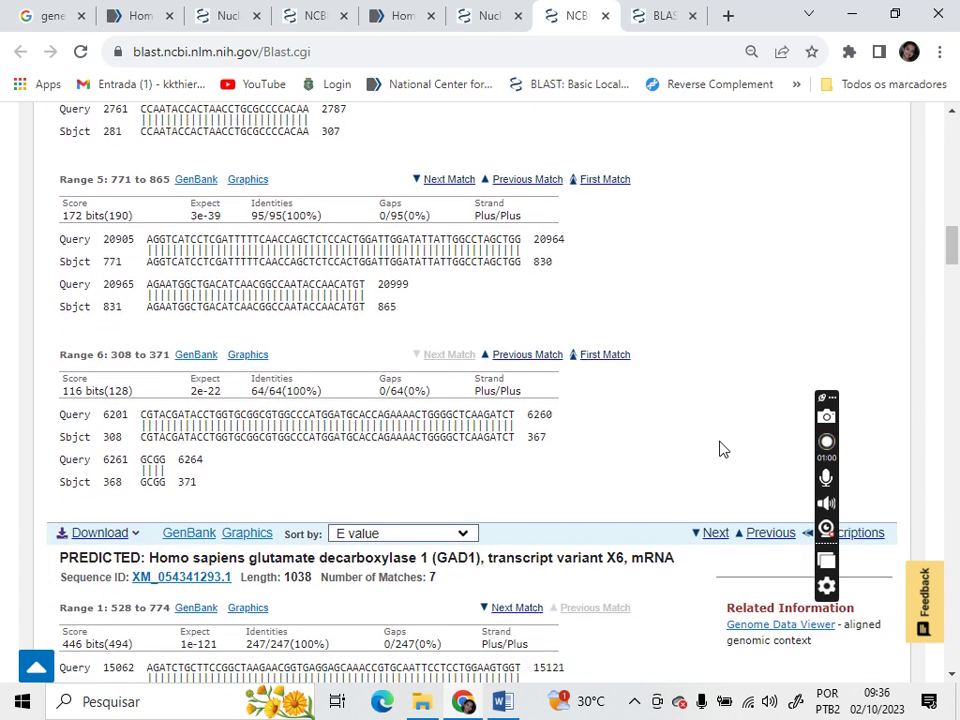
pyautogui.scroll(5, 723, 449)
pyautogui.scroll(3, 723, 449)
pyautogui.scroll(6, 723, 449)
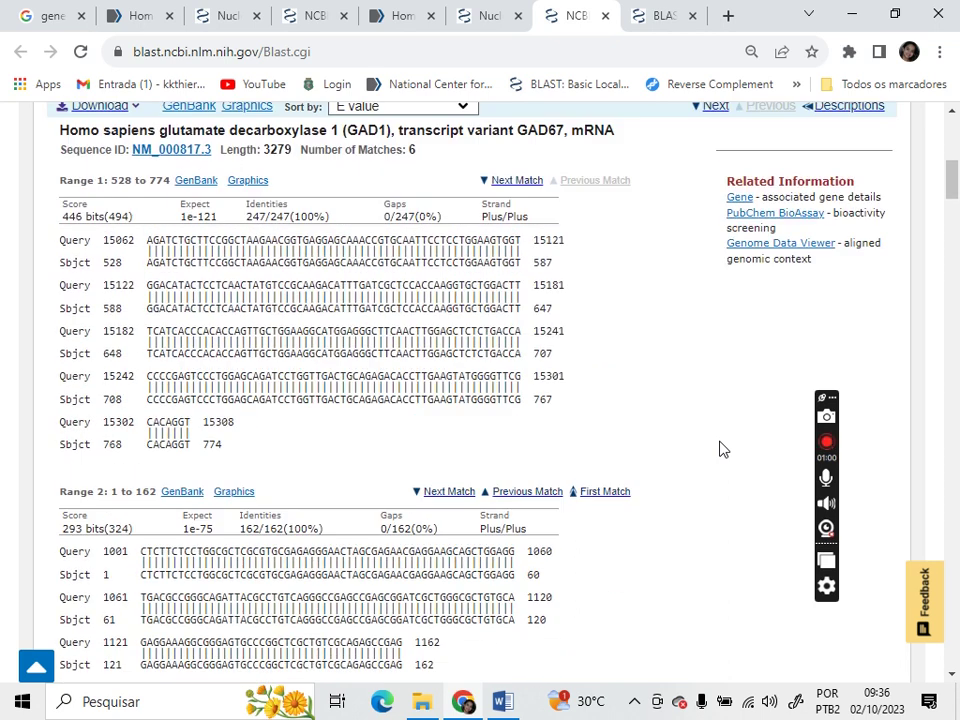
pyautogui.scroll(1, 723, 449)
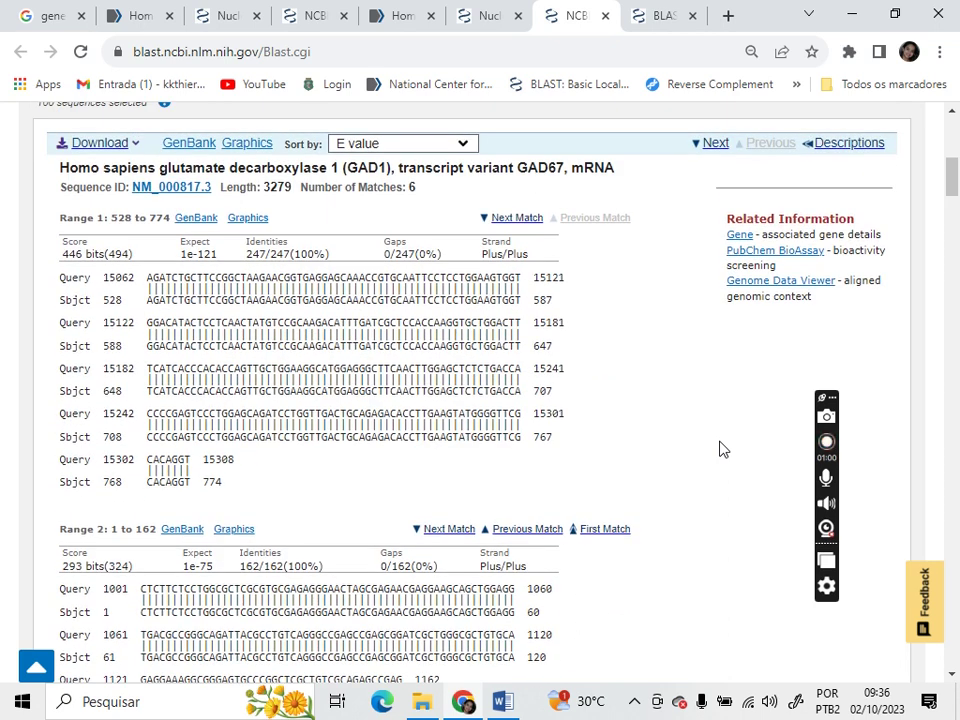
pyautogui.click(503, 702)
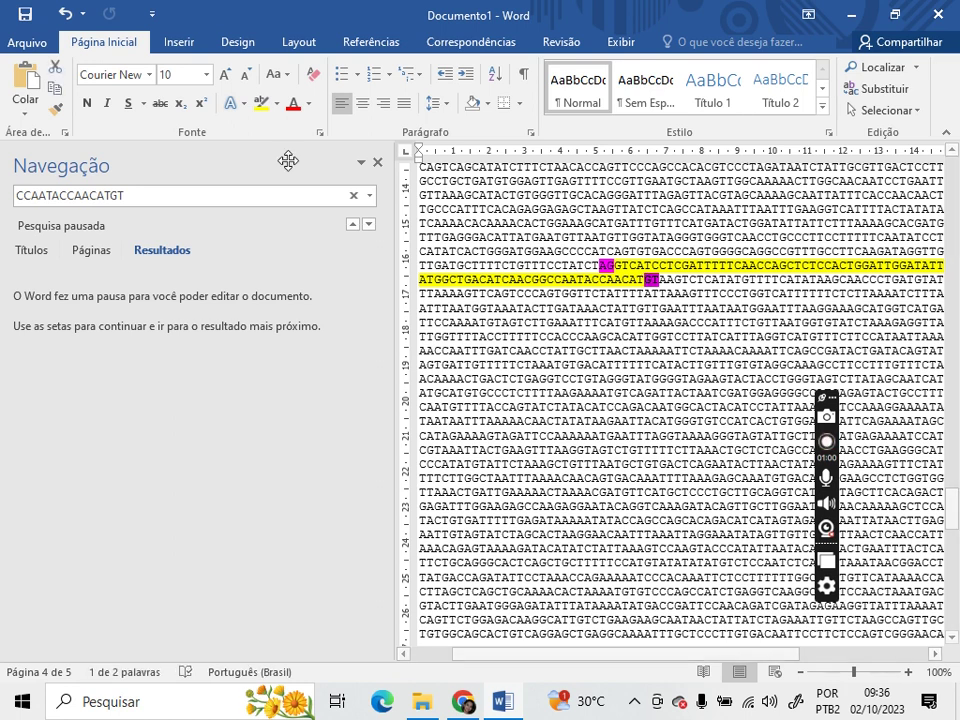
# - Remove the magenta highlight from the GT ending CCAATACCAACATGT and review the GAD67 variant's alignment ranges in BLAST before returning to Word
pyautogui.click(276, 103)
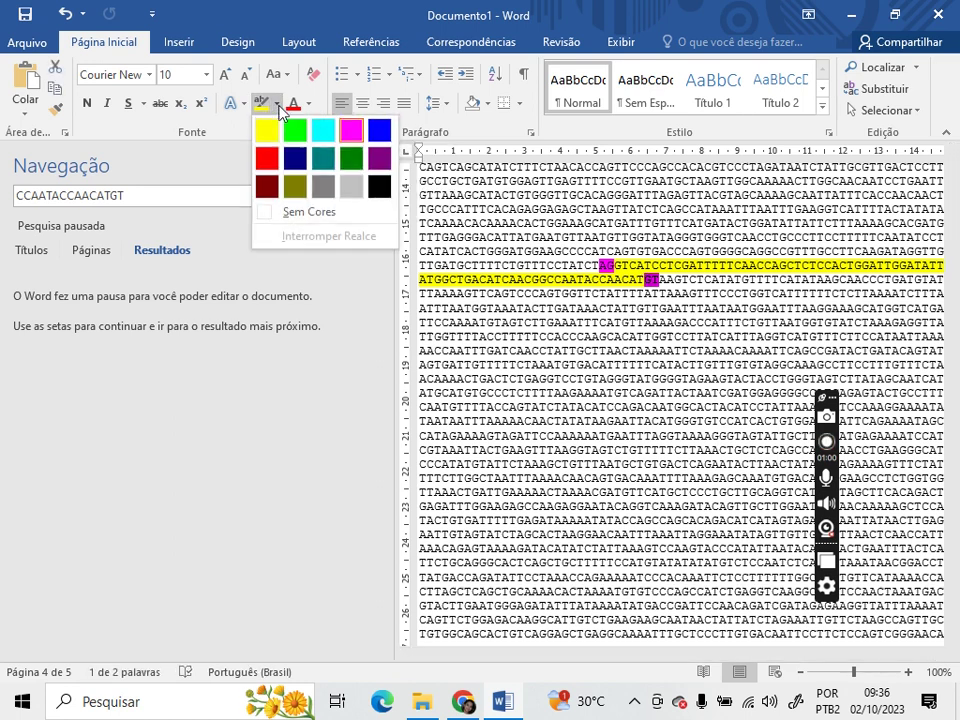
pyautogui.click(302, 214)
pyautogui.click(463, 704)
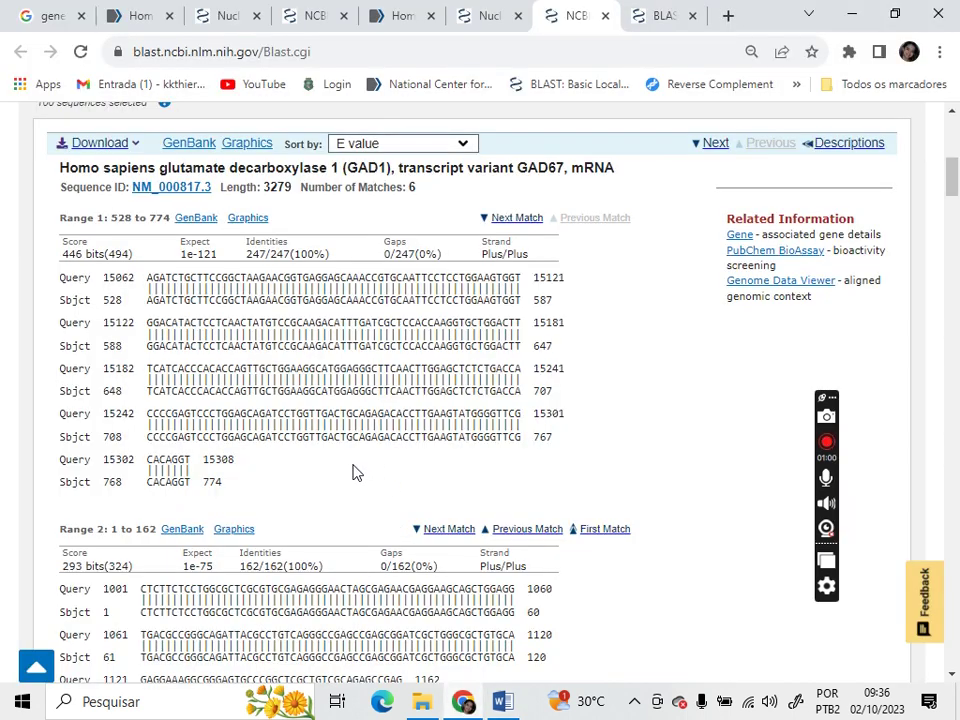
pyautogui.scroll(-5, 700, 517)
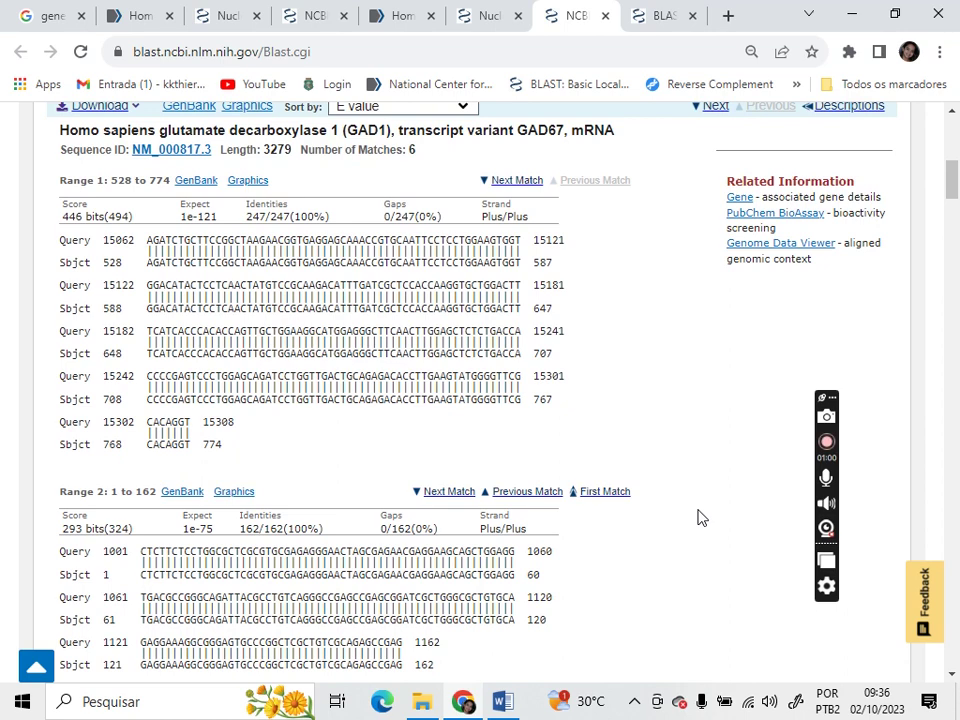
pyautogui.scroll(-1, 700, 517)
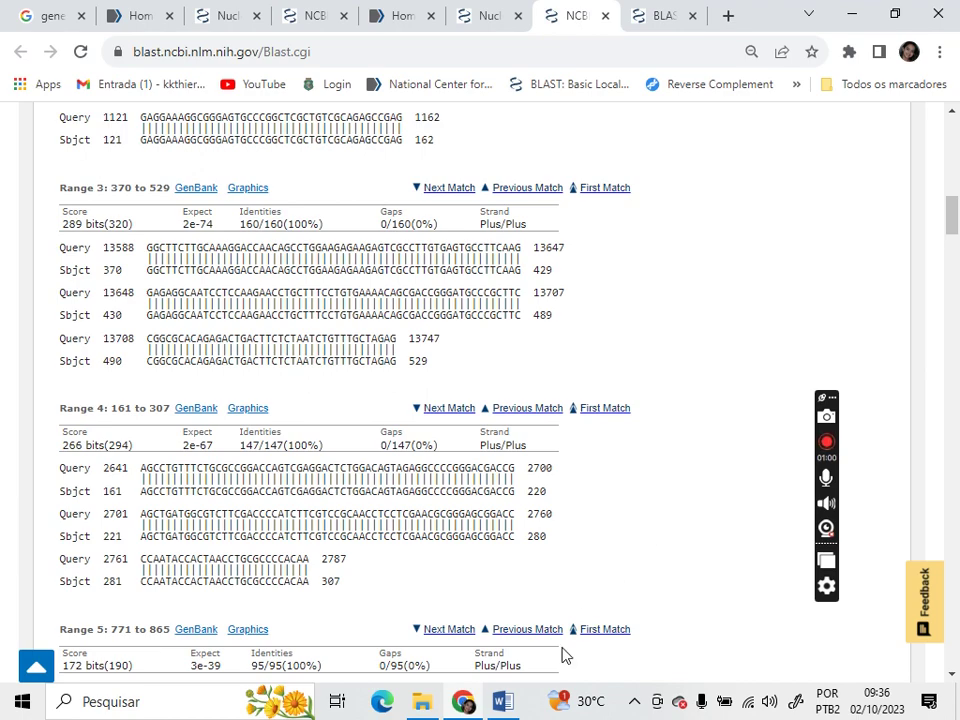
pyautogui.click(503, 701)
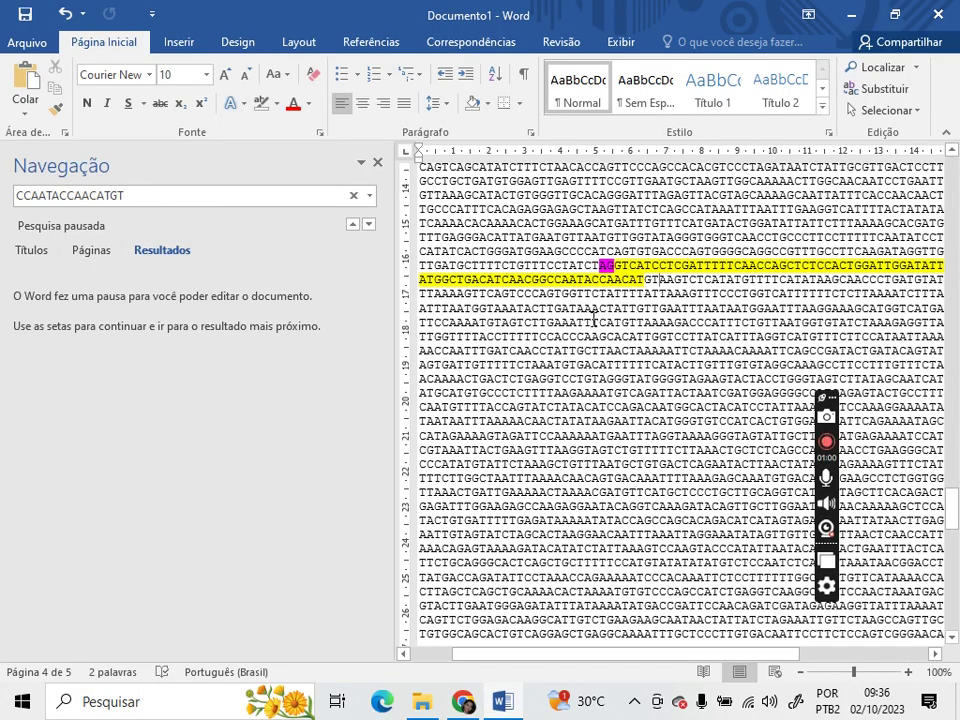
# - Close the search pane and highlight in light grey the stretch from GTAAGTCTCATATG after the last yellow exon through the line ending AATAACTCTAAC
pyautogui.click(377, 162)
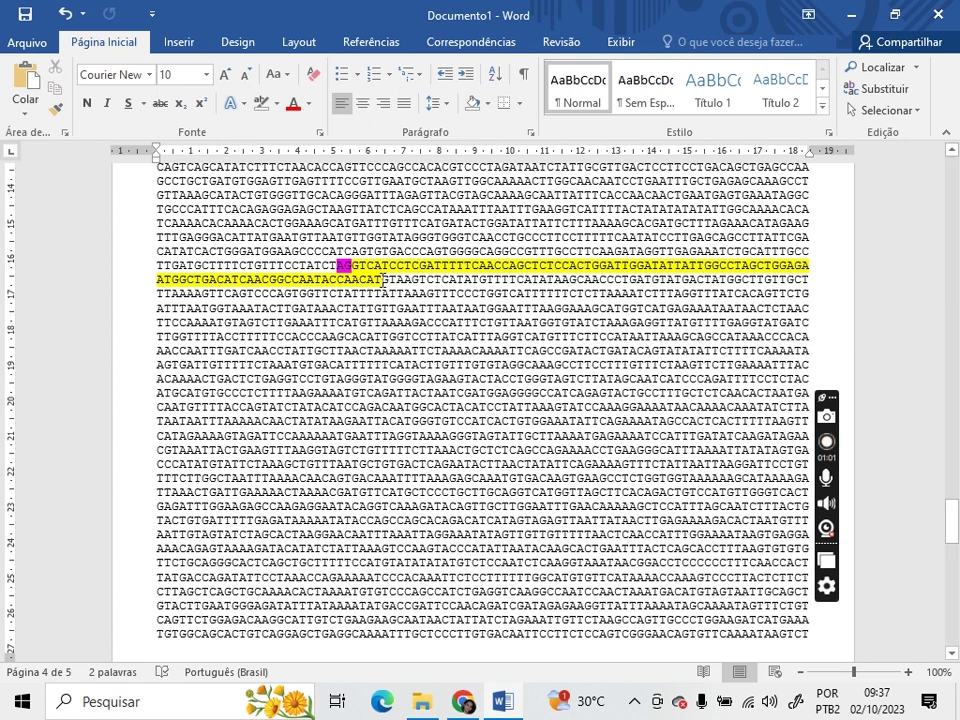
pyautogui.moveTo(381, 281); pyautogui.dragTo(810, 309)
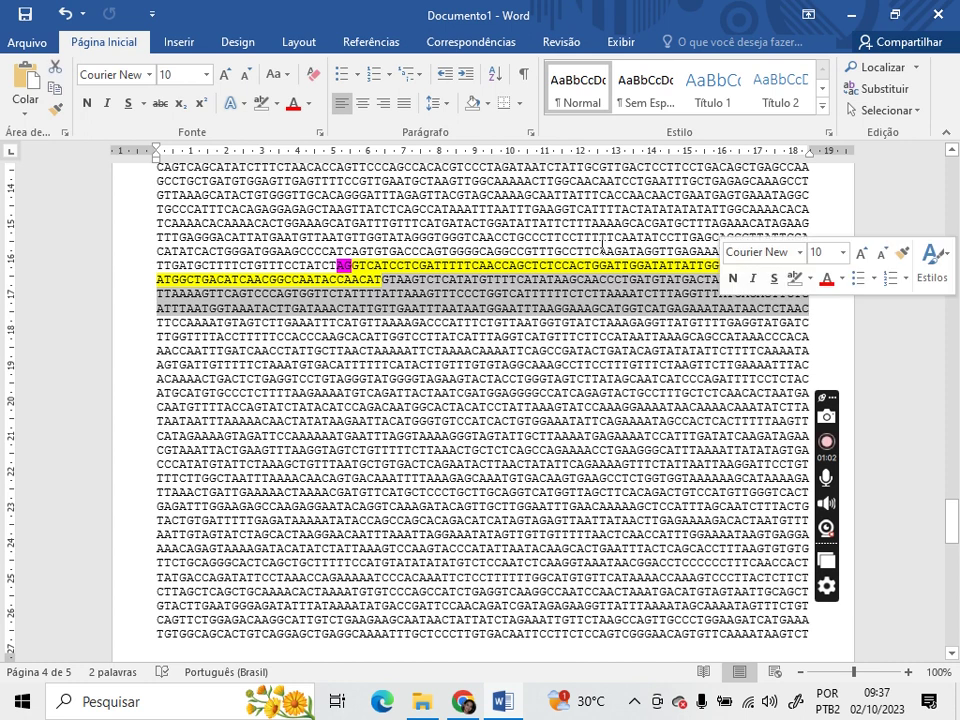
pyautogui.click(278, 113)
pyautogui.click(345, 188)
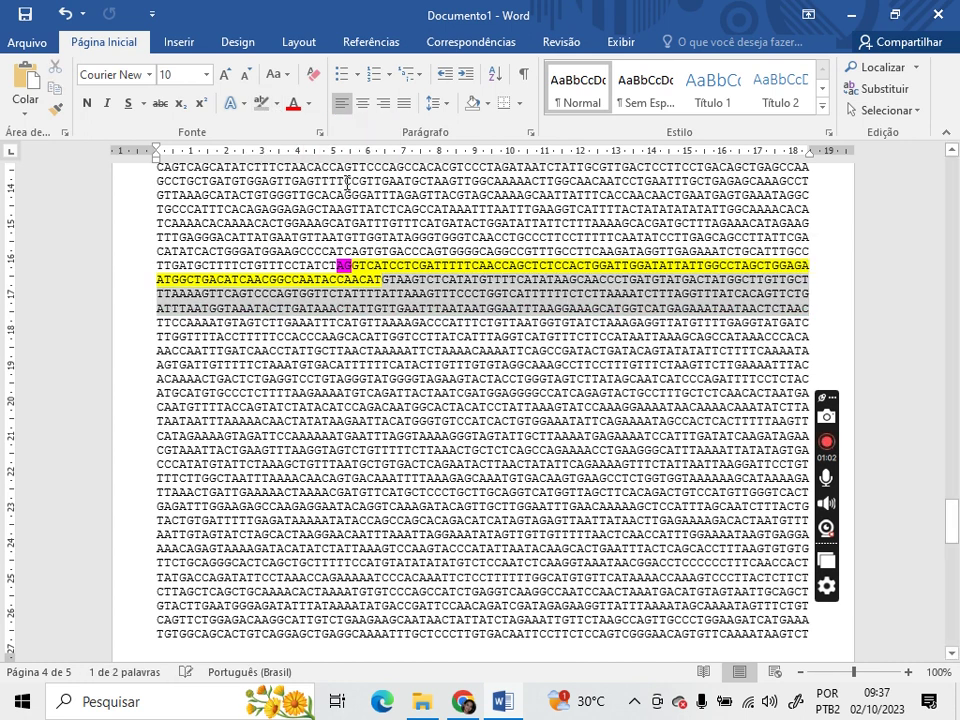
pyautogui.press('Right')
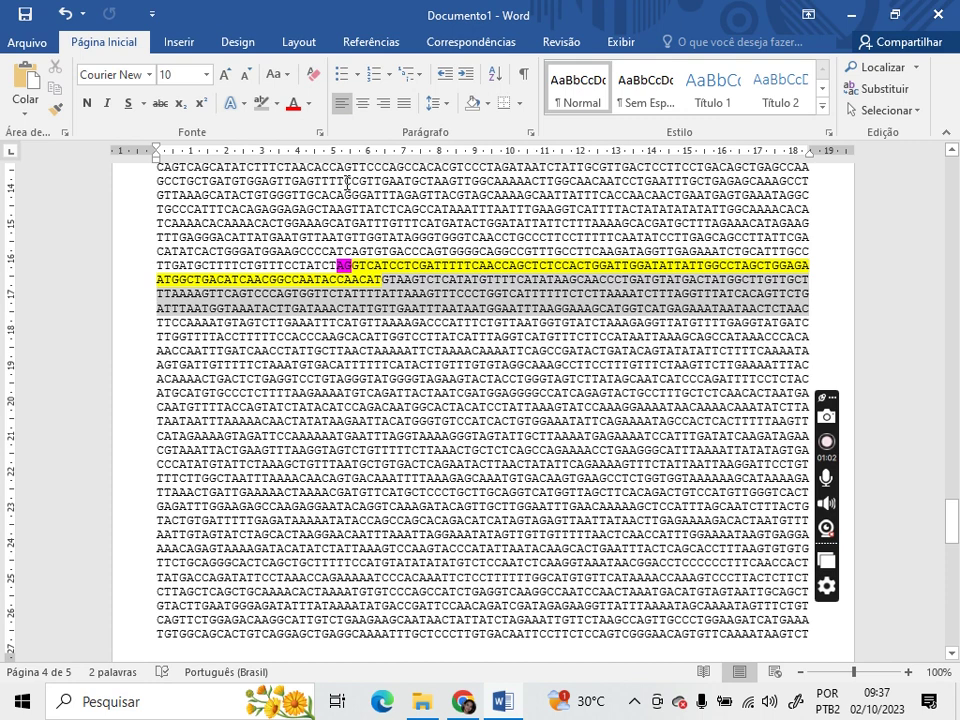
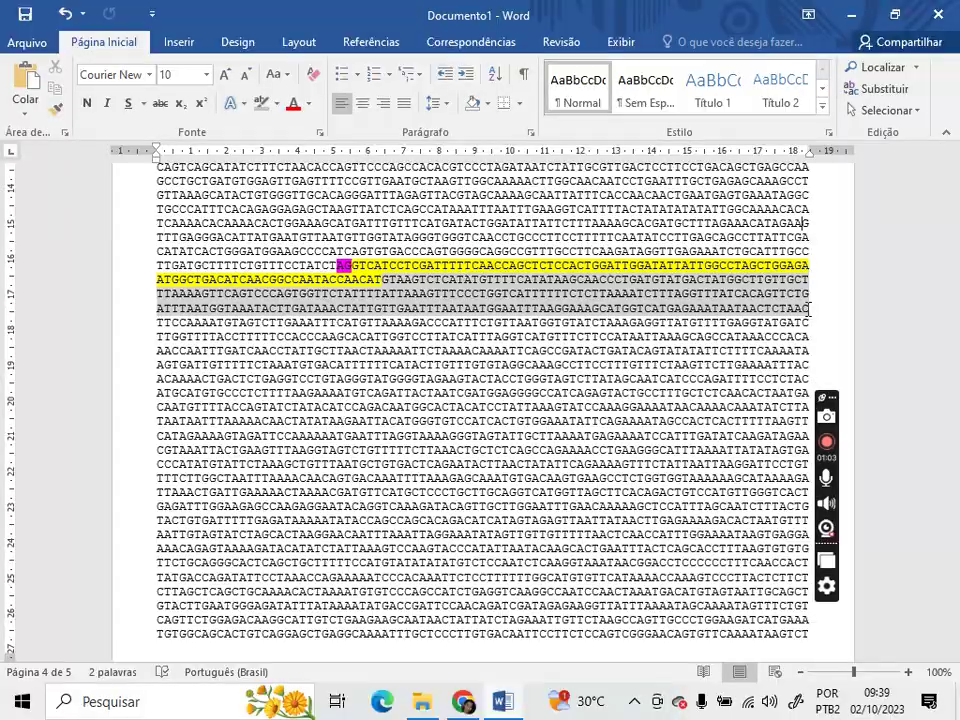
# - Copy the whole gene sequence below the >GAD1_cromossomo2_homosapiens header, down to the end of the document
pyautogui.scroll(7, 808, 310)
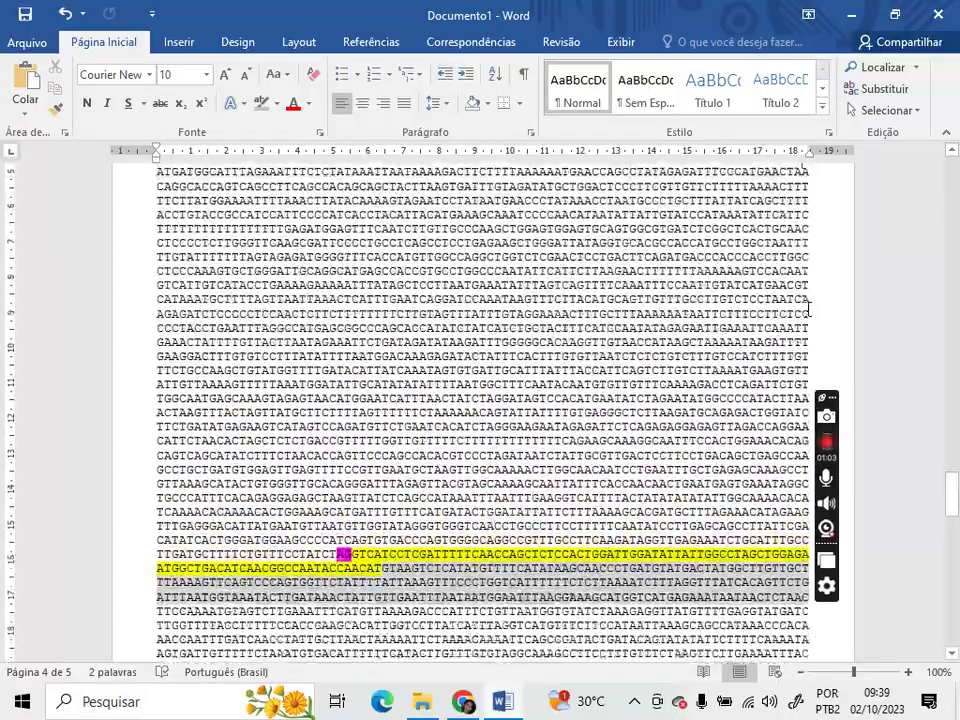
pyautogui.scroll(5, 808, 310)
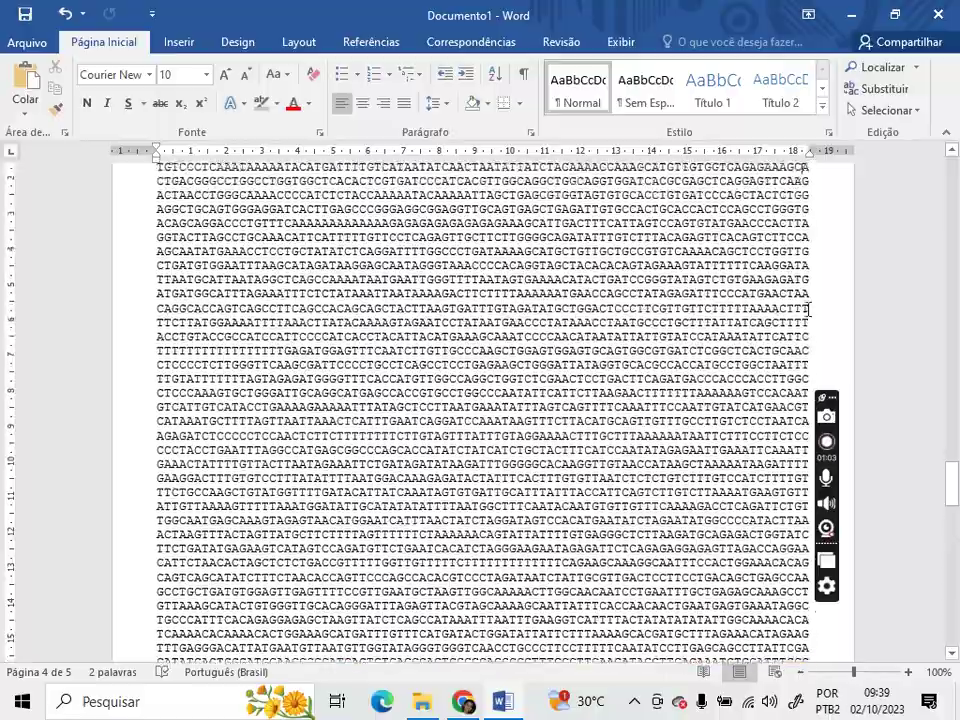
pyautogui.scroll(8, 808, 310)
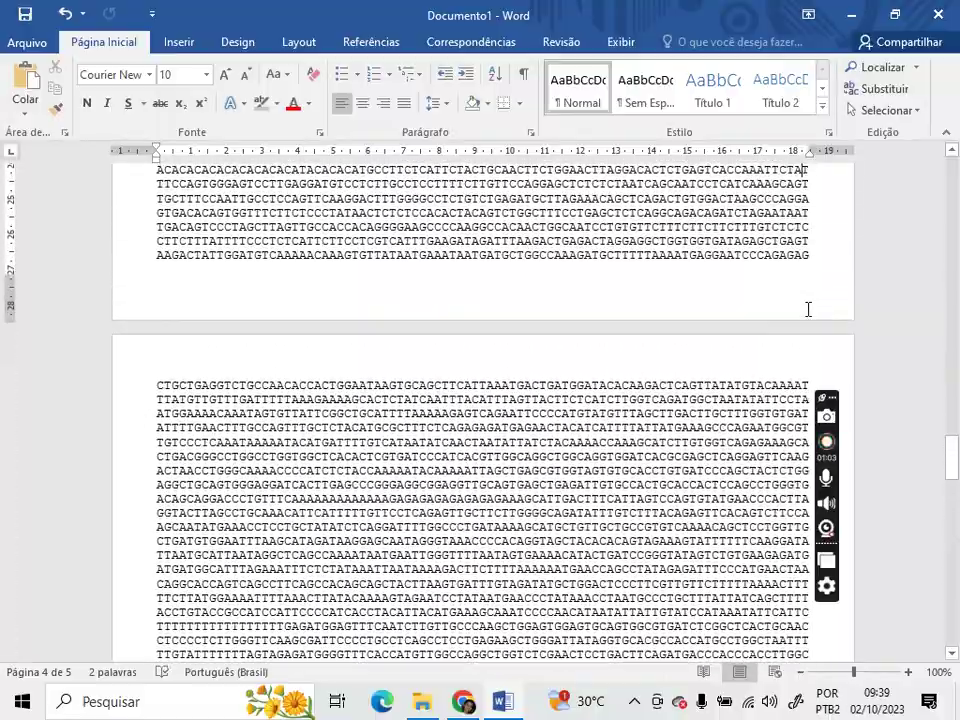
pyautogui.scroll(4, 808, 310)
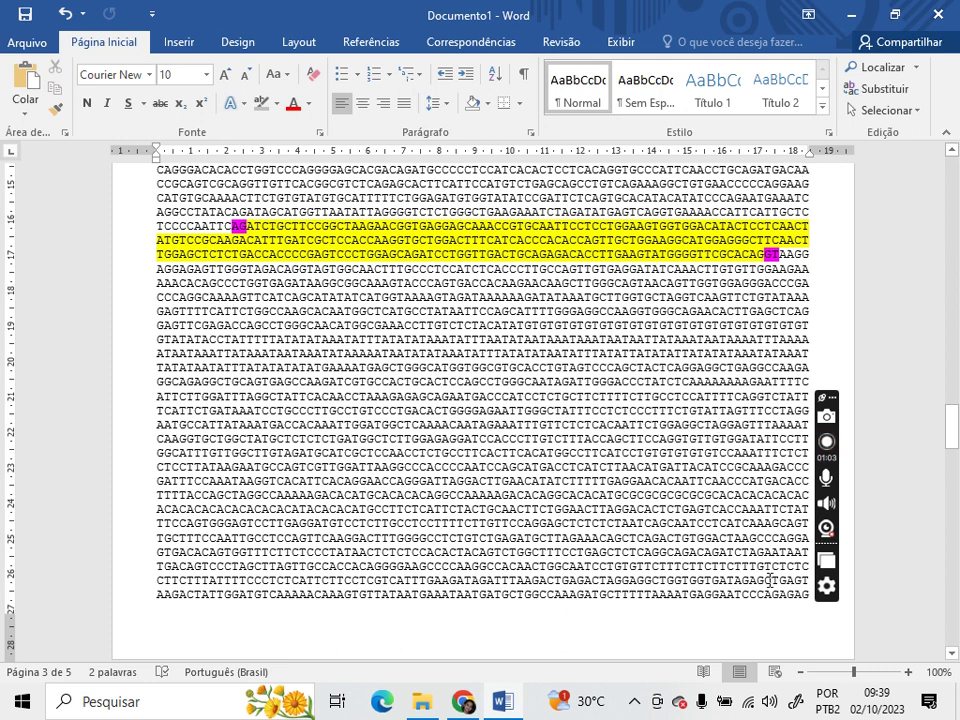
pyautogui.moveTo(953, 657); pyautogui.dragTo(953, 657)
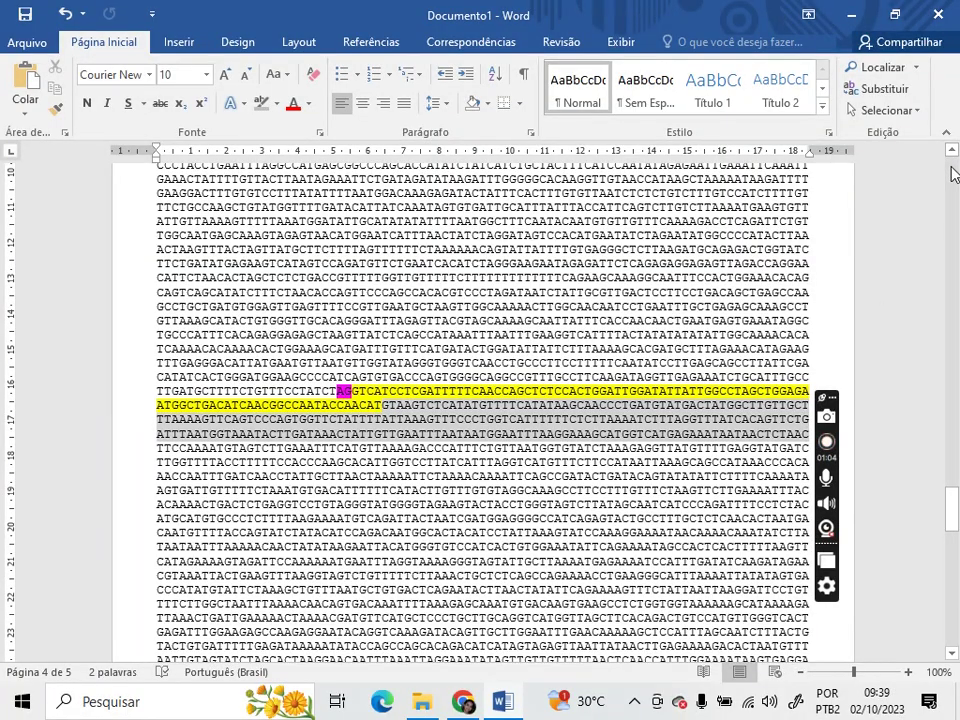
pyautogui.moveTo(955, 174); pyautogui.dragTo(955, 174)
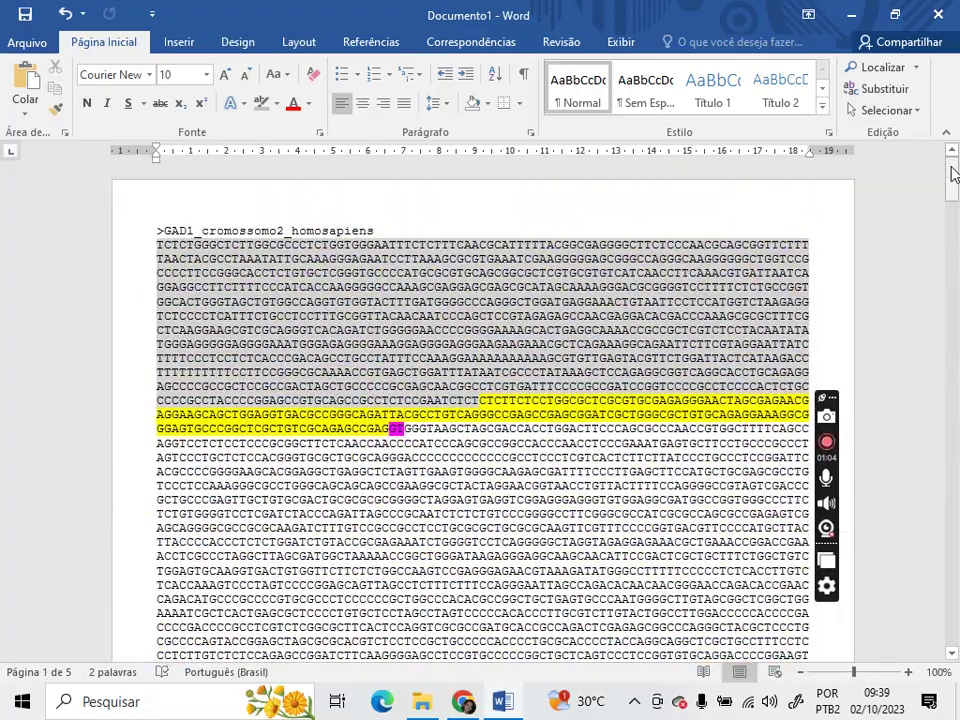
pyautogui.doubleClick(153, 358)
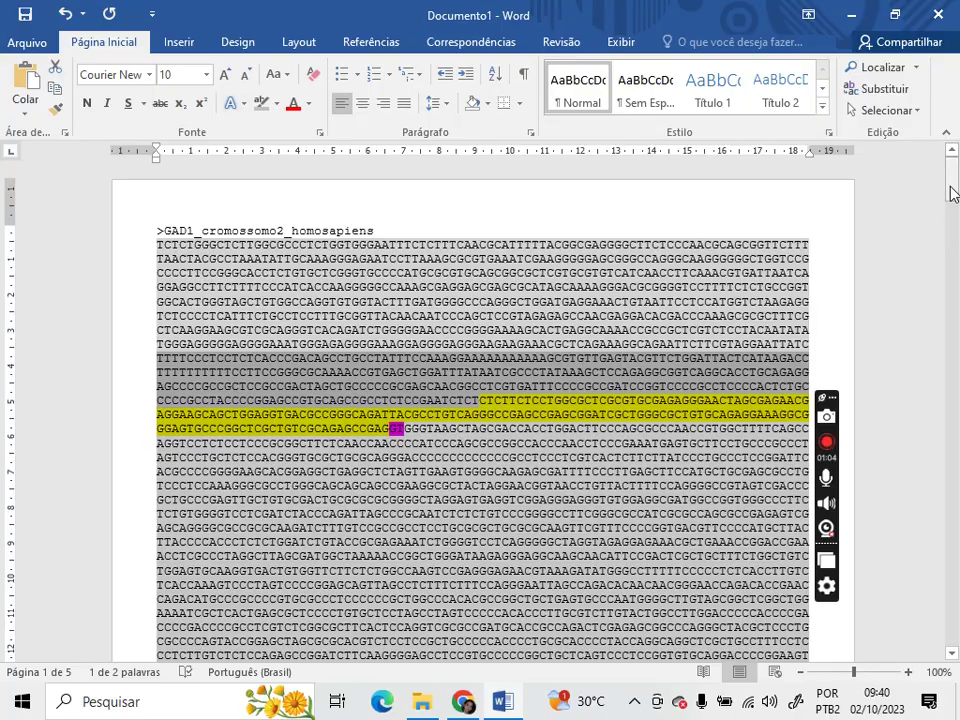
pyautogui.moveTo(953, 193); pyautogui.dragTo(953, 625)
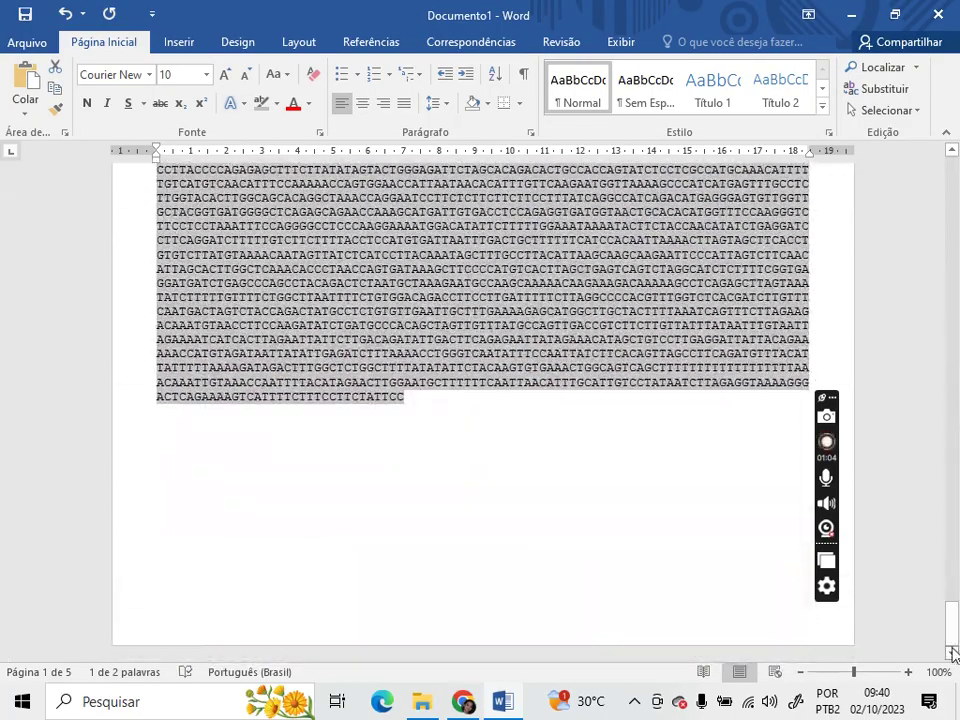
# - Start a header line below the end of the sequence reading >DNAc_GAD1
pyautogui.click(389, 427)
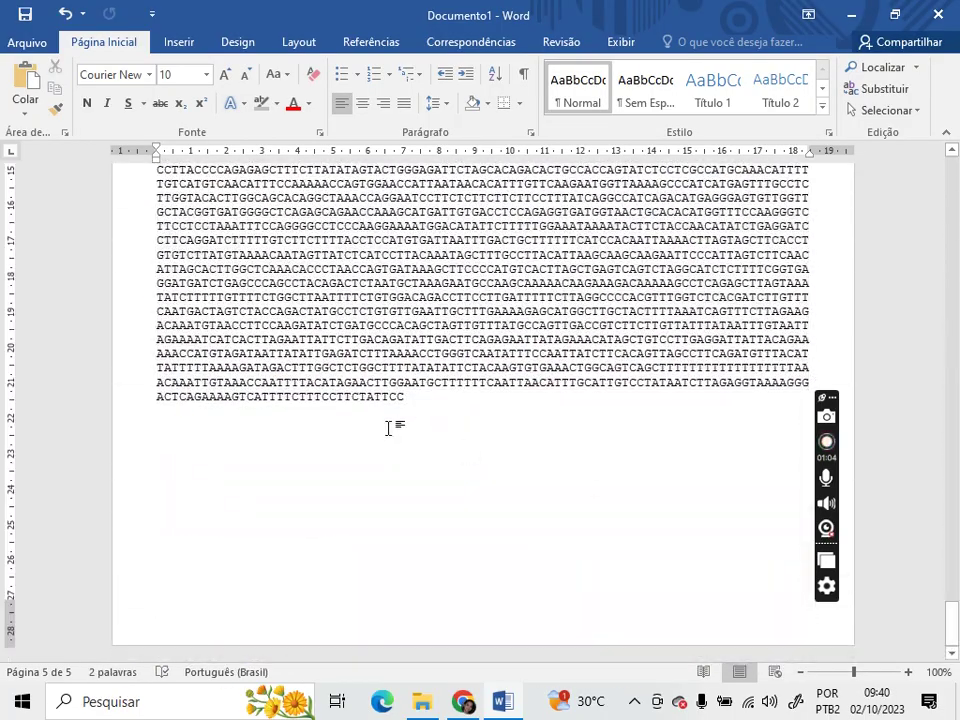
pyautogui.press('Return')
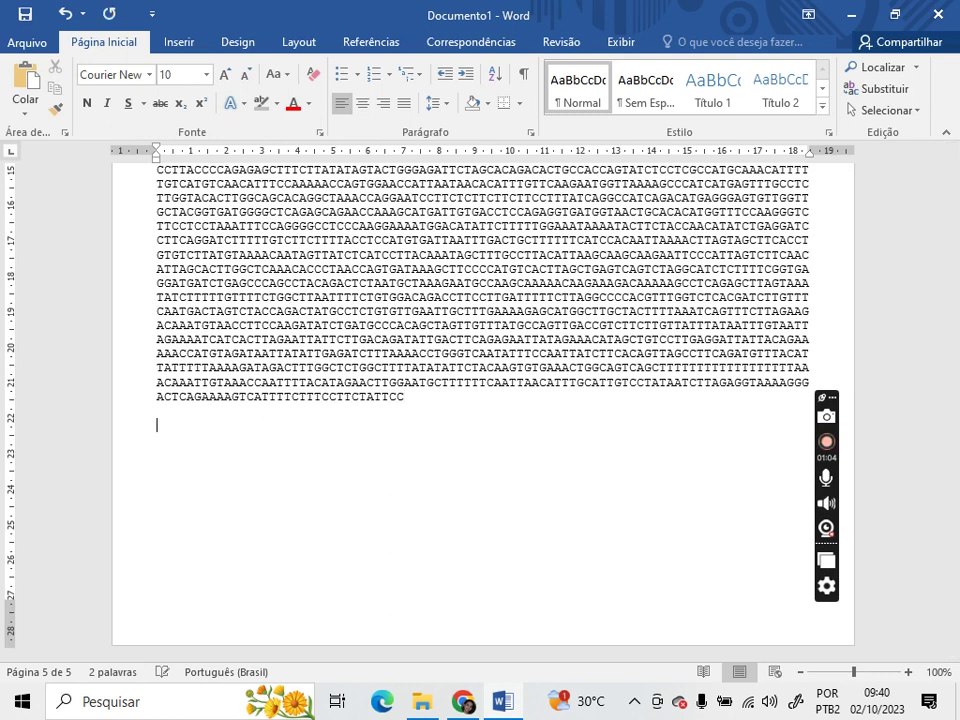
pyautogui.write('>cDNA')
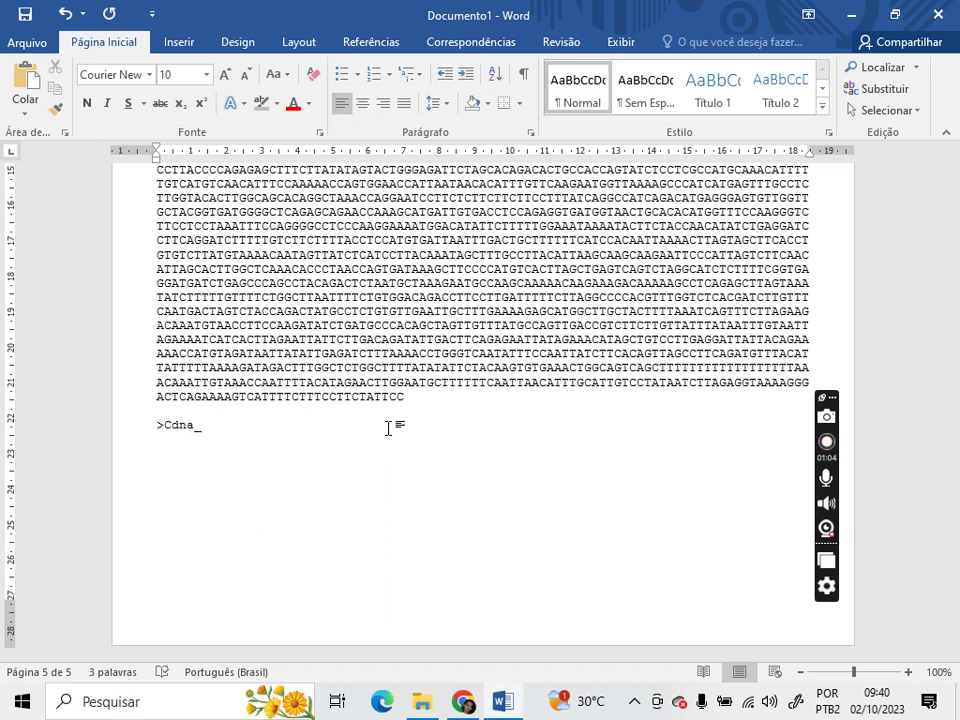
pyautogui.write(' GAD1')
pyautogui.press('Left')
pyautogui.press('Left')
pyautogui.press('Left')
pyautogui.press('Left')
pyautogui.press('Left')
pyautogui.press('Left')
pyautogui.press('Delete')
pyautogui.press('BackSpace')
pyautogui.press('BackSpace')
pyautogui.press('BackSpace')
pyautogui.write('DNAc')
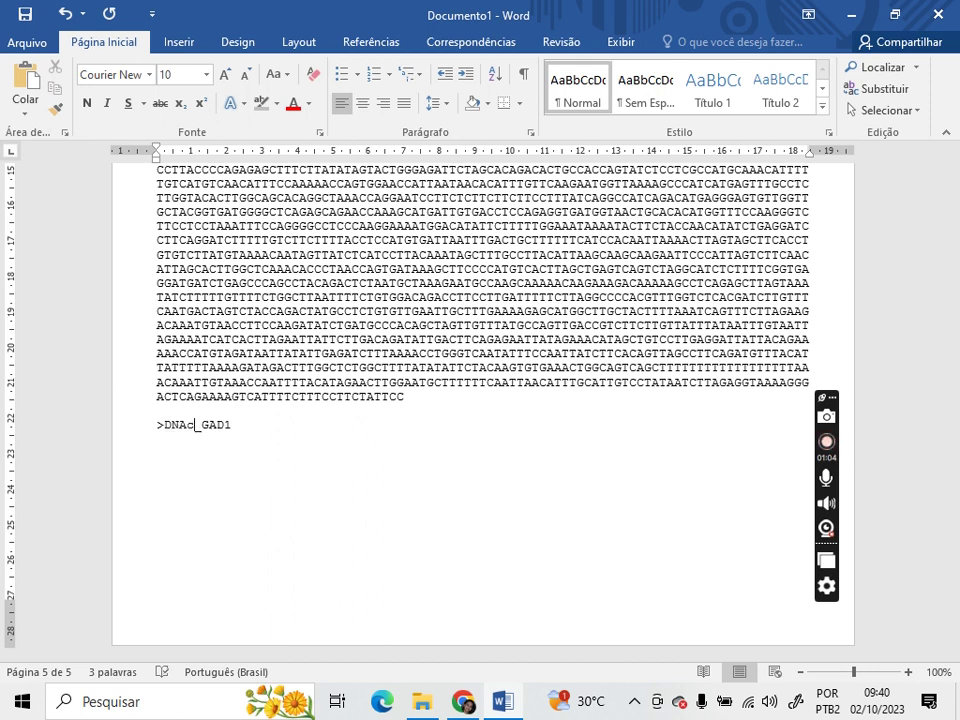
# - Complete the header as >DNAc_GAD1_homosapiens and paste the copied gene sequence on the line beneath it
pyautogui.click(237, 425)
pyautogui.write(')')
pyautogui.press('BackSpace')
pyautogui.write('_homo sapiens')
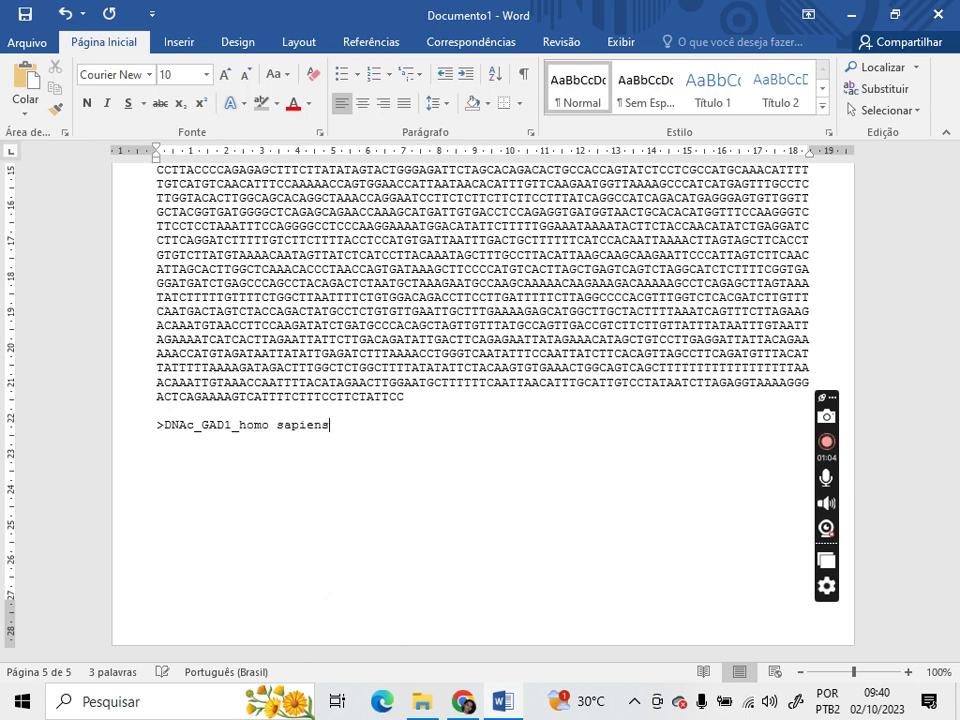
pyautogui.click(277, 425)
pyautogui.press('BackSpace')
pyautogui.click(323, 425)
pyautogui.press('Return')
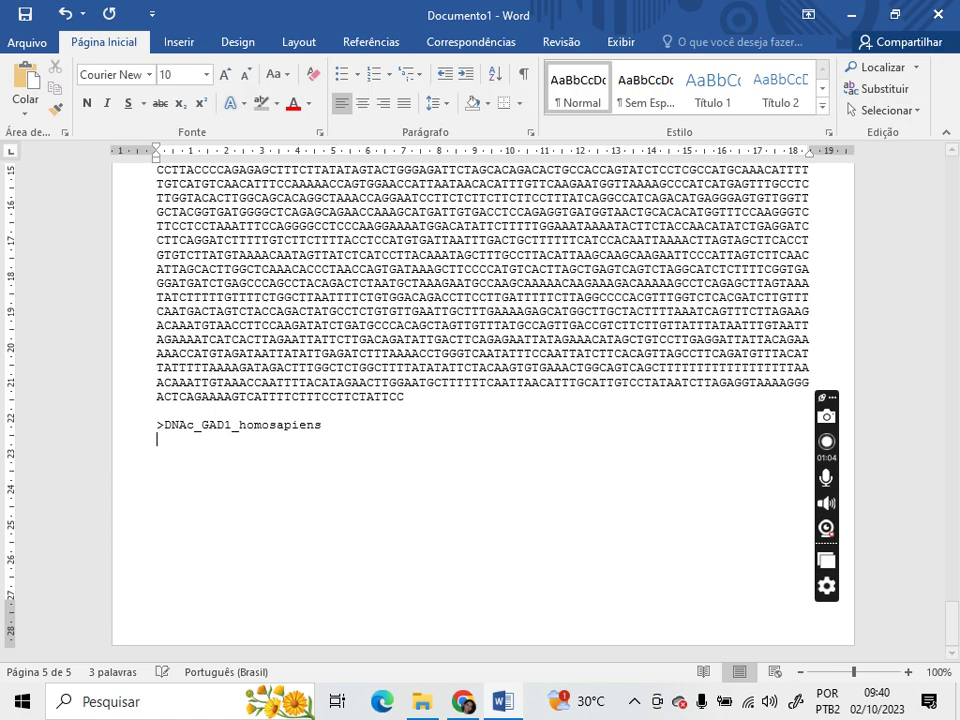
pyautogui.hotkey('ctrl', 'v')
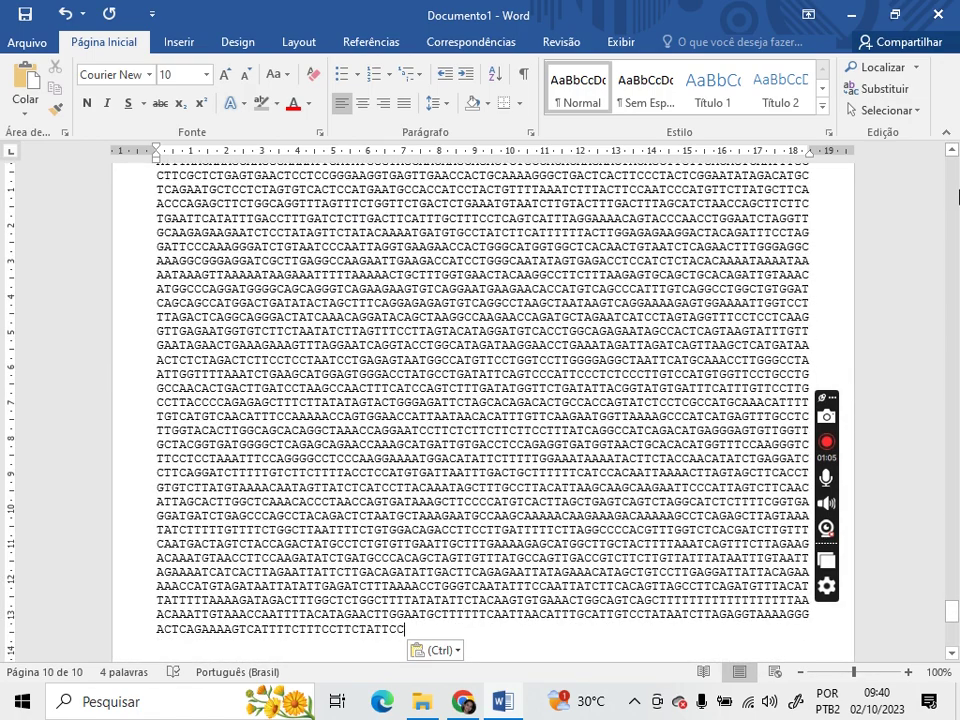
# - Delete everything after the light grey stretch ending AATAACTCTAAC in the pasted copy, through the final TCCTTCTATTCC
pyautogui.scroll(10, 954, 170)
pyautogui.scroll(2, 954, 170)
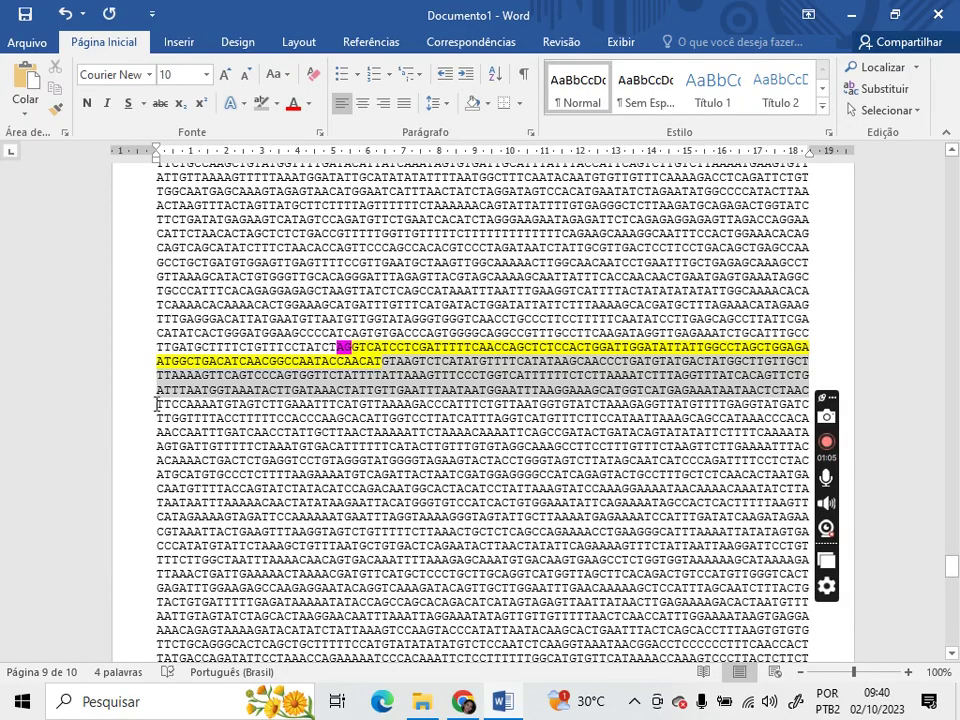
pyautogui.hotkey('ctrl', 'v')
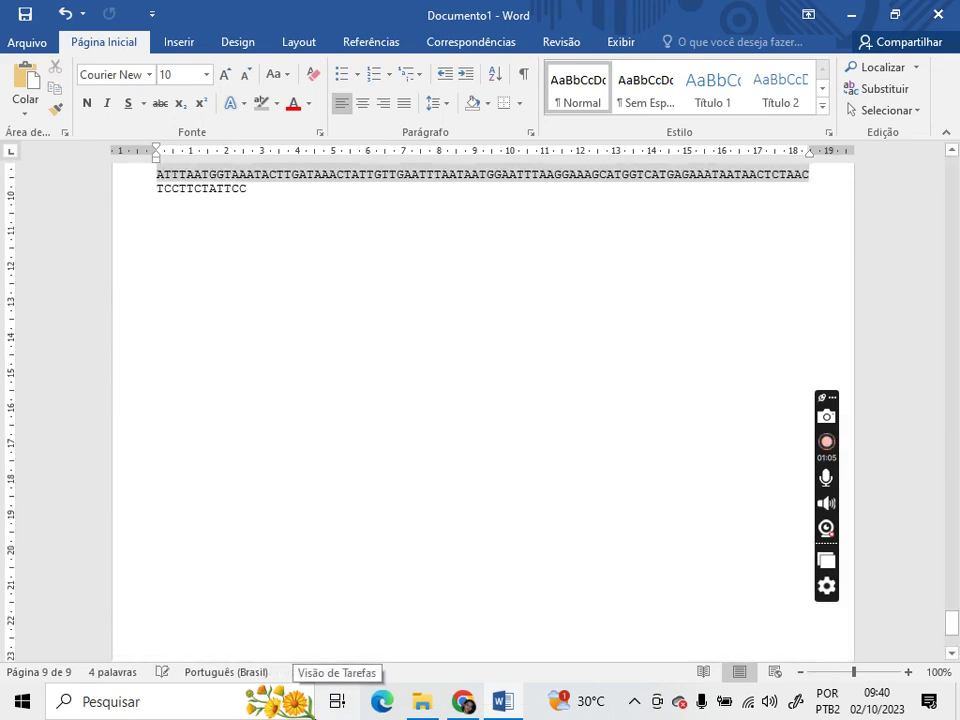
pyautogui.click(952, 150)
pyautogui.scroll(5, 953, 158)
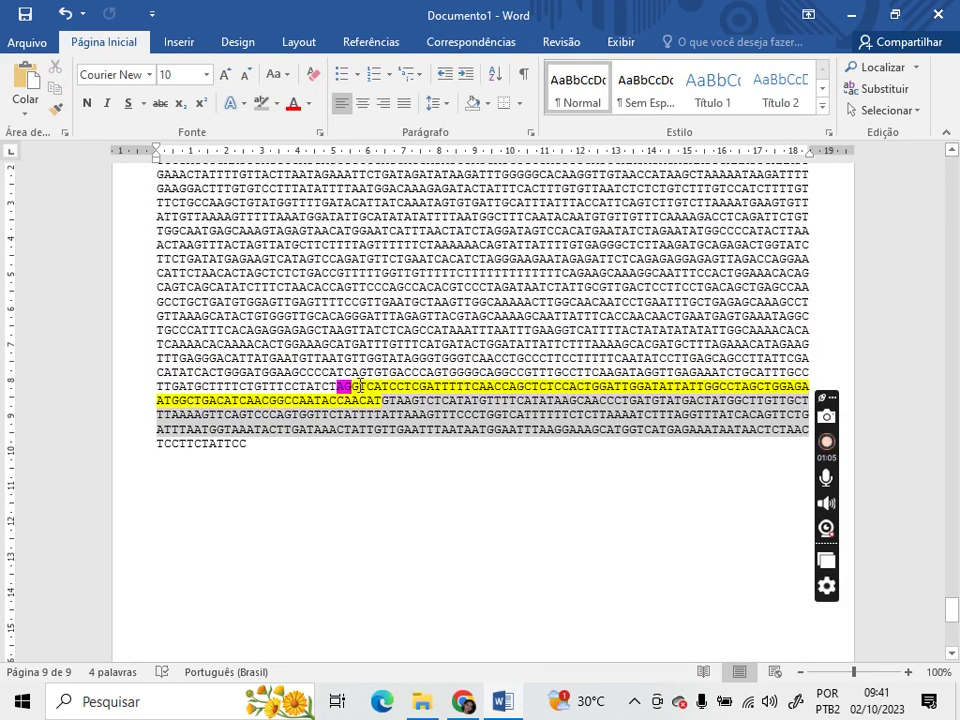
pyautogui.doubleClick(253, 446)
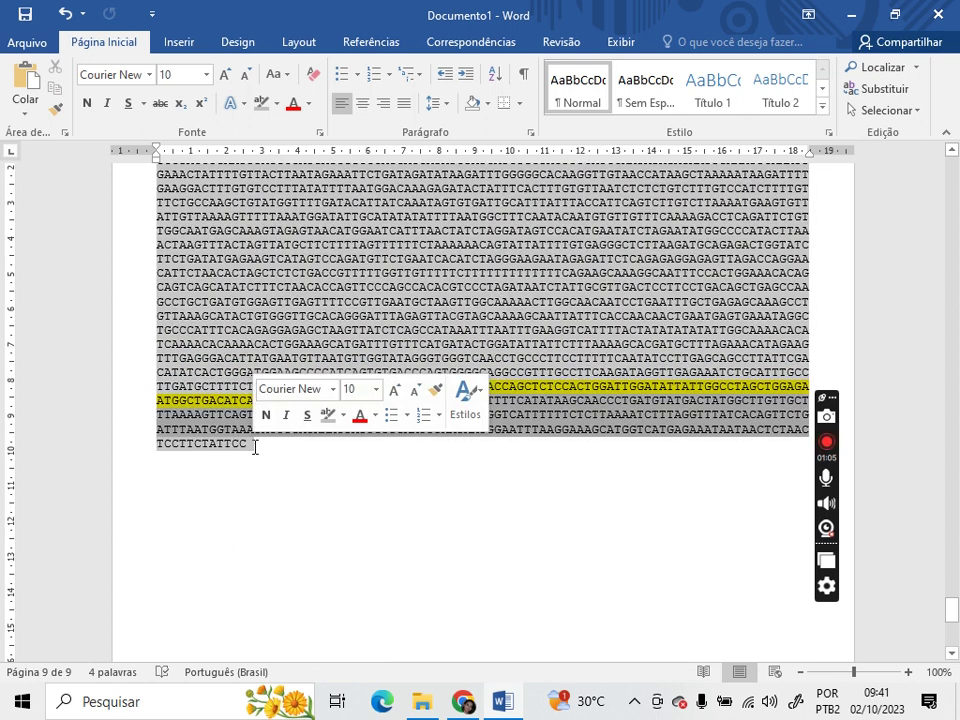
pyautogui.click(255, 447)
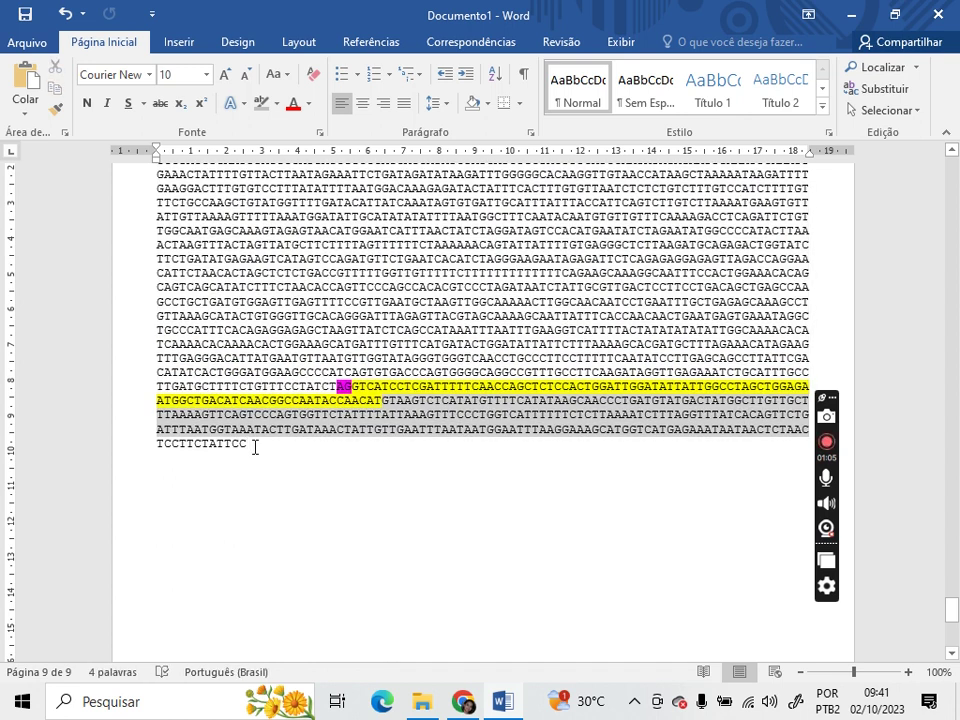
pyautogui.press('BackSpace')
pyautogui.press('BackSpace')
pyautogui.press('BackSpace')
pyautogui.press('BackSpace')
pyautogui.press('BackSpace')
pyautogui.press('BackSpace')
pyautogui.press('BackSpace')
pyautogui.press('BackSpace')
pyautogui.press('BackSpace')
pyautogui.press('BackSpace')
pyautogui.press('BackSpace')
pyautogui.press('BackSpace')
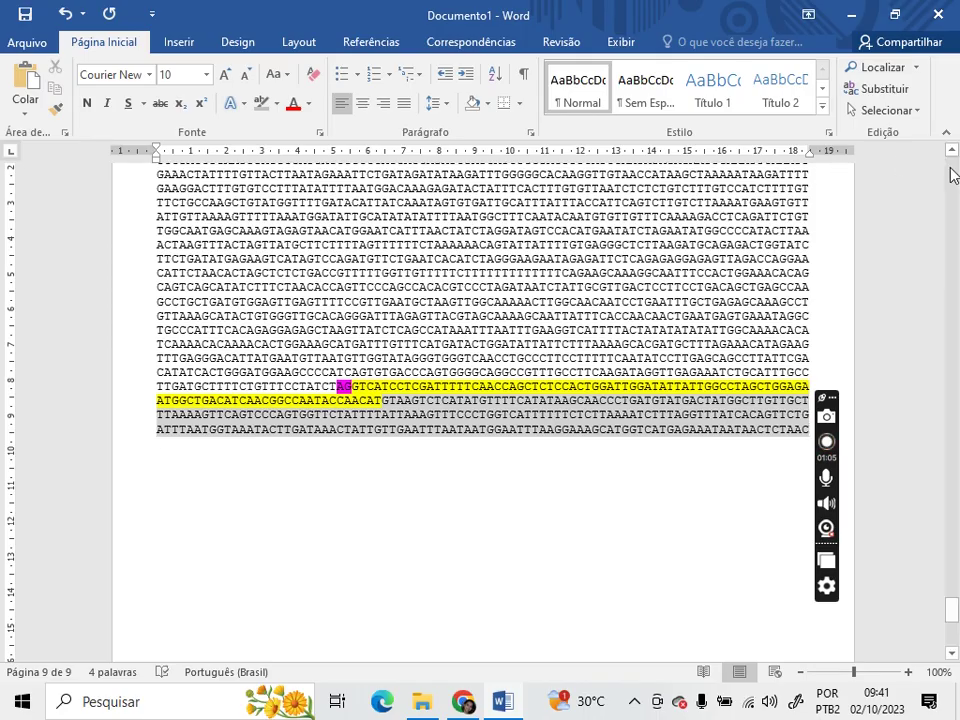
# - Delete the intron between the yellow exon ending TTCGCACAG and the last yellow exon starting GTCATCCTCG, including its GT and AG markers
pyautogui.click(952, 152)
pyautogui.moveTo(952, 152); pyautogui.dragTo(952, 152)
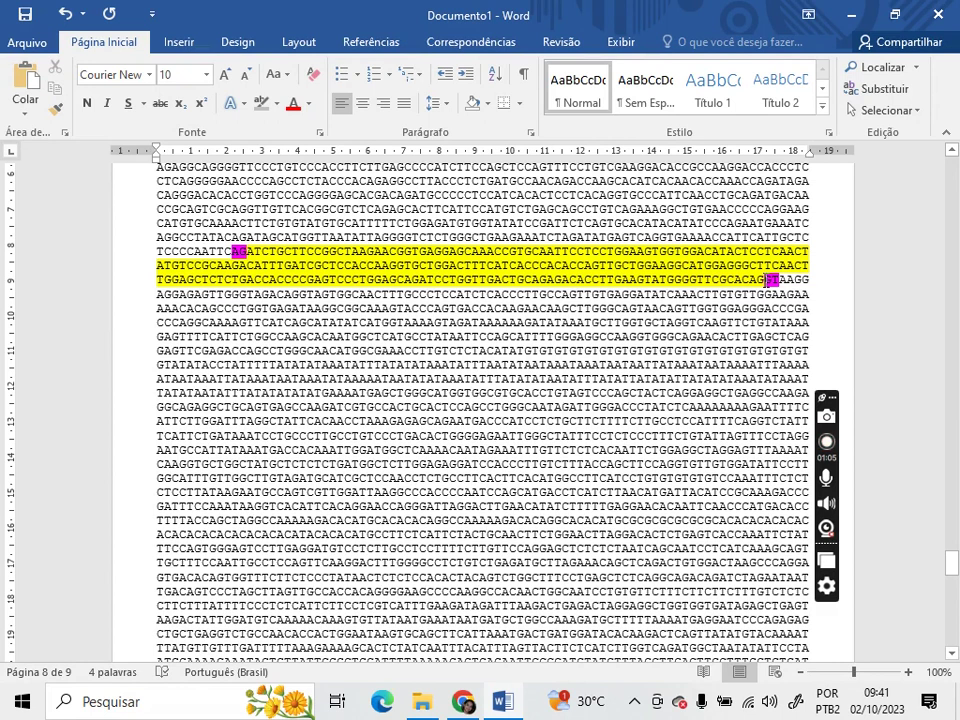
pyautogui.hotkey('shift', 'Home')
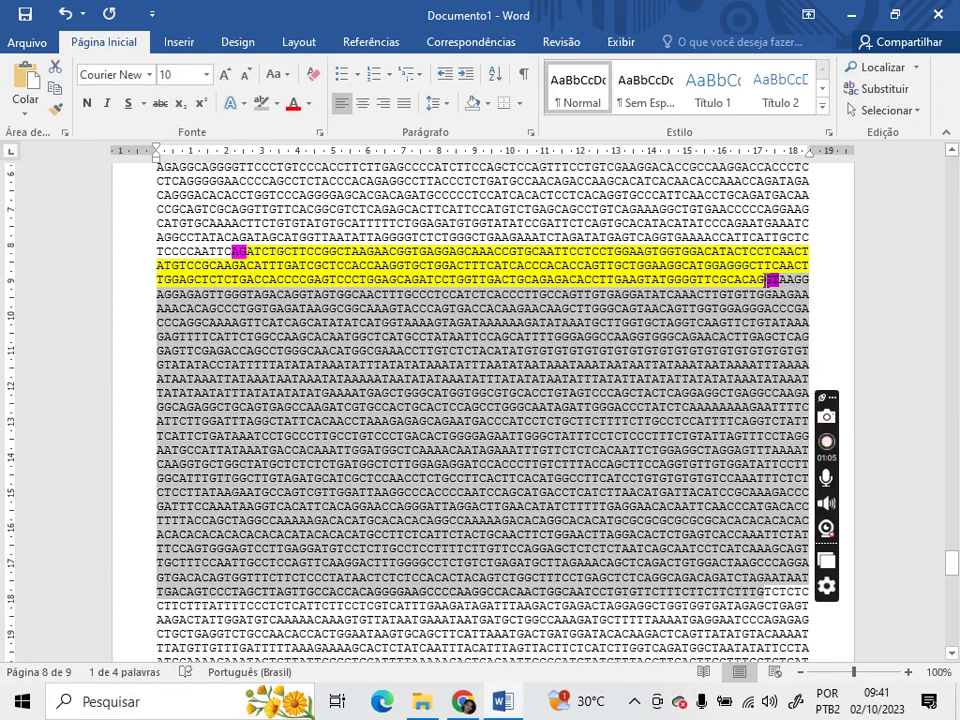
pyautogui.press('Delete')
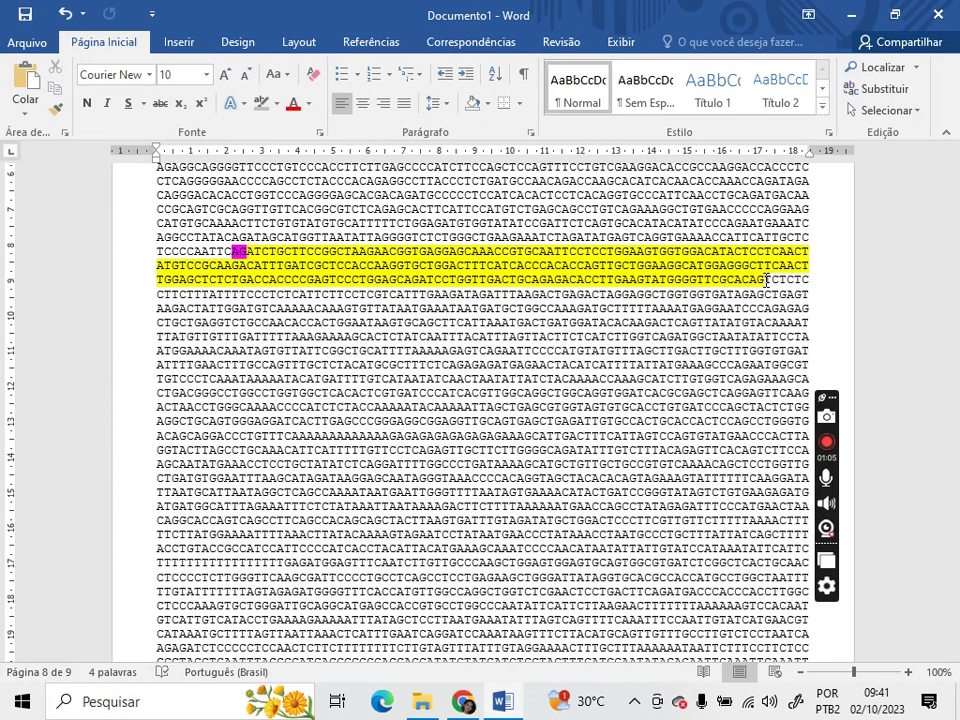
pyautogui.hotkey('shift', 'Down')
pyautogui.hotkey('shift', 'Down')
pyautogui.hotkey('shift', 'Down')
pyautogui.hotkey('shift', 'Down')
pyautogui.hotkey('shift', 'Down')
pyautogui.hotkey('shift', 'Down')
pyautogui.hotkey('shift', 'Down')
pyautogui.hotkey('shift', 'Down')
pyautogui.hotkey('shift', 'Down')
pyautogui.hotkey('shift', 'Down')
pyautogui.hotkey('shift', 'Down')
pyautogui.hotkey('shift', 'Down')
pyautogui.hotkey('shift', 'Down')
pyautogui.hotkey('shift', 'Down')
pyautogui.hotkey('shift', 'Down')
pyautogui.hotkey('shift', 'Down')
pyautogui.hotkey('shift', 'Down')
pyautogui.hotkey('shift', 'Down')
pyautogui.hotkey('shift', 'Down')
pyautogui.hotkey('shift', 'Down')
pyautogui.hotkey('shift', 'Down')
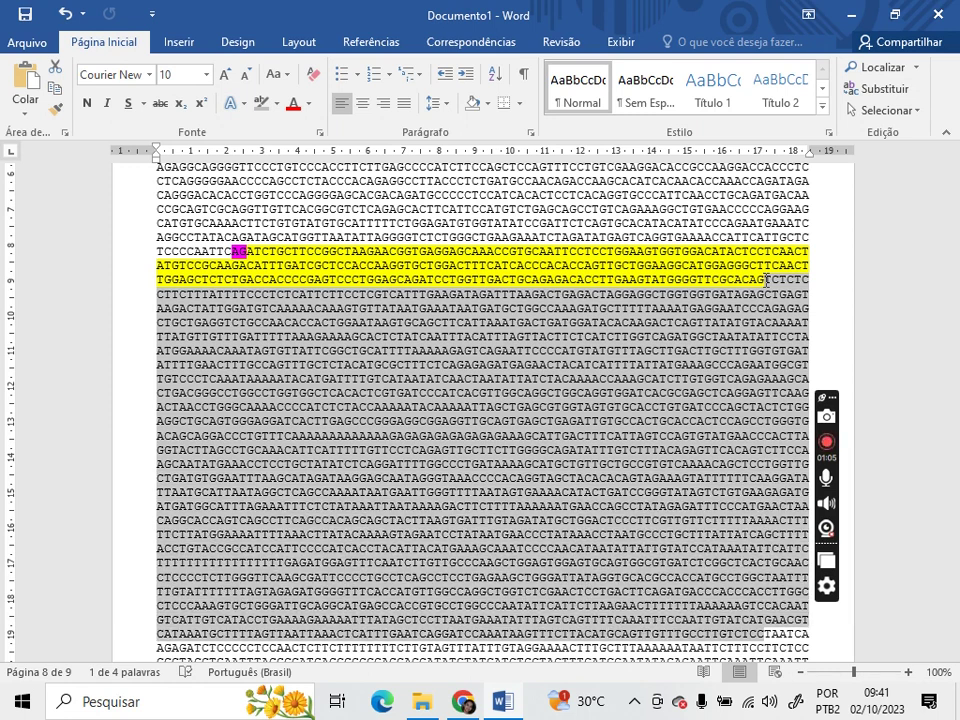
pyautogui.press('Delete')
pyautogui.hotkey('shift', 'Down')
pyautogui.hotkey('shift', 'Down')
pyautogui.hotkey('shift', 'Down')
pyautogui.hotkey('shift', 'Down')
pyautogui.hotkey('shift', 'Down')
pyautogui.hotkey('shift', 'Down')
pyautogui.hotkey('shift', 'Down')
pyautogui.hotkey('shift', 'Down')
pyautogui.hotkey('shift', 'Down')
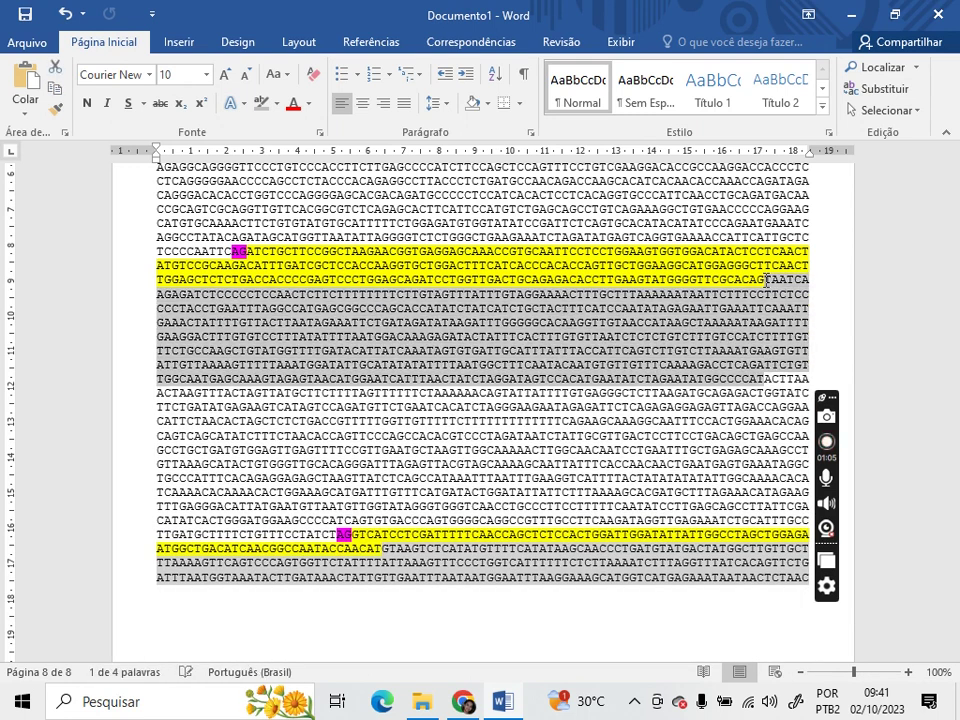
pyautogui.hotkey('shift', 'Down')
pyautogui.hotkey('shift', 'Down')
pyautogui.hotkey('shift', 'Down')
pyautogui.hotkey('shift', 'Down')
pyautogui.hotkey('shift', 'Down')
pyautogui.hotkey('shift', 'Down')
pyautogui.hotkey('shift', 'Down')
pyautogui.hotkey('shift', 'Down')
pyautogui.hotkey('shift', 'Down')
pyautogui.hotkey('shift', 'Down')
pyautogui.hotkey('shift', 'Down')
pyautogui.hotkey('shift', 'Right')
pyautogui.hotkey('shift', 'Right')
pyautogui.hotkey('shift', 'Right')
pyautogui.hotkey('shift', 'Right')
pyautogui.hotkey('shift', 'Right')
pyautogui.hotkey('shift', 'Right')
pyautogui.hotkey('shift', 'Right')
pyautogui.hotkey('shift', 'Right')
pyautogui.hotkey('shift', 'Right')
pyautogui.hotkey('shift', 'Right')
pyautogui.hotkey('shift', 'Right')
pyautogui.hotkey('shift', 'Right')
pyautogui.hotkey('shift', 'Right')
pyautogui.hotkey('shift', 'Right')
pyautogui.hotkey('shift', 'Right')
pyautogui.hotkey('shift', 'Right')
pyautogui.hotkey('shift', 'Right')
pyautogui.hotkey('shift', 'Right')
pyautogui.hotkey('shift', 'Right')
pyautogui.hotkey('shift', 'Right')
pyautogui.hotkey('shift', 'Right')
pyautogui.hotkey('shift', 'Right')
pyautogui.hotkey('shift', 'Right')
pyautogui.hotkey('shift', 'Right')
pyautogui.hotkey('shift', 'Right')
pyautogui.hotkey('shift', 'Right')
pyautogui.hotkey('shift', 'Right')
pyautogui.hotkey('shift', 'Right')
pyautogui.hotkey('shift', 'Right')
pyautogui.hotkey('shift', 'Right')
pyautogui.hotkey('shift', 'Right')
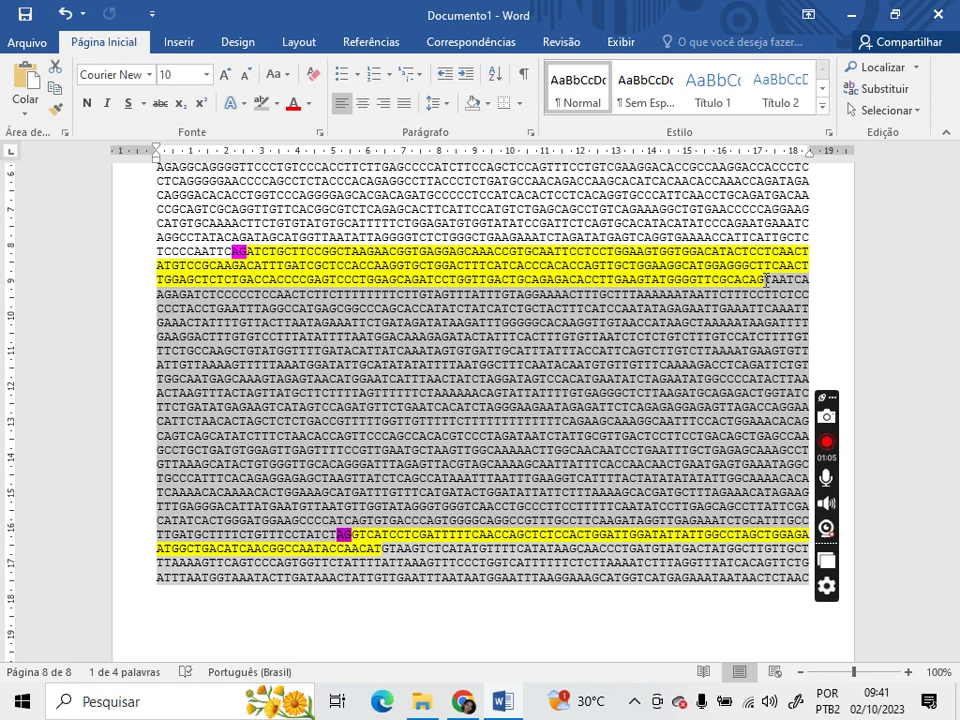
pyautogui.press('Delete')
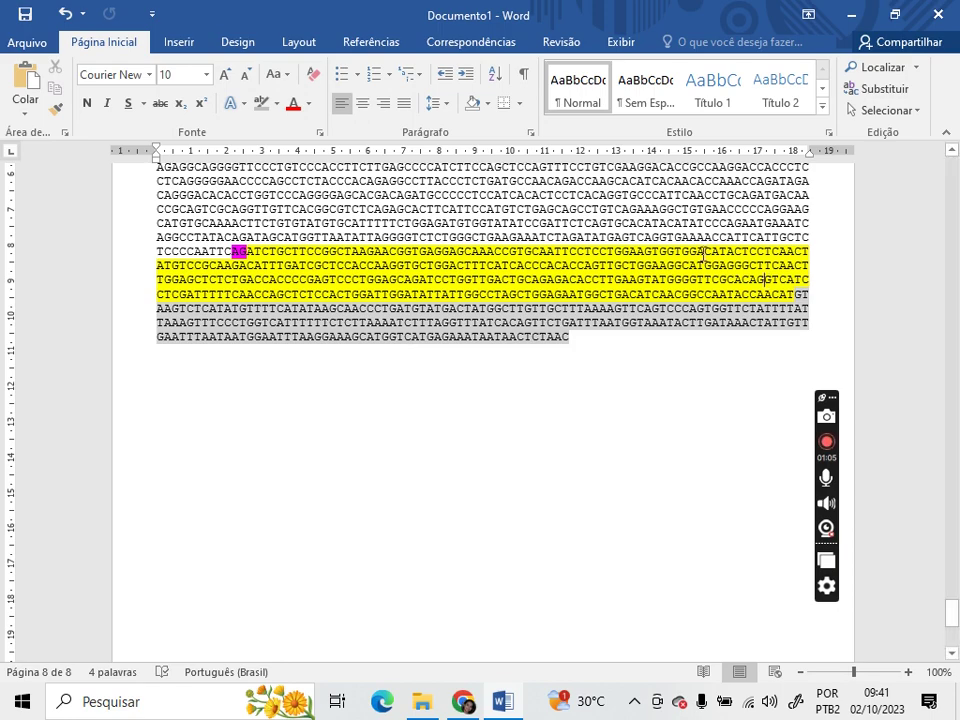
# - Delete the intron between the yellow exon ending TTTGCTAGAG and the exon starting ATCTGCTTCC, including its GT and AG markers
pyautogui.click(952, 151)
pyautogui.scroll(6, 952, 158)
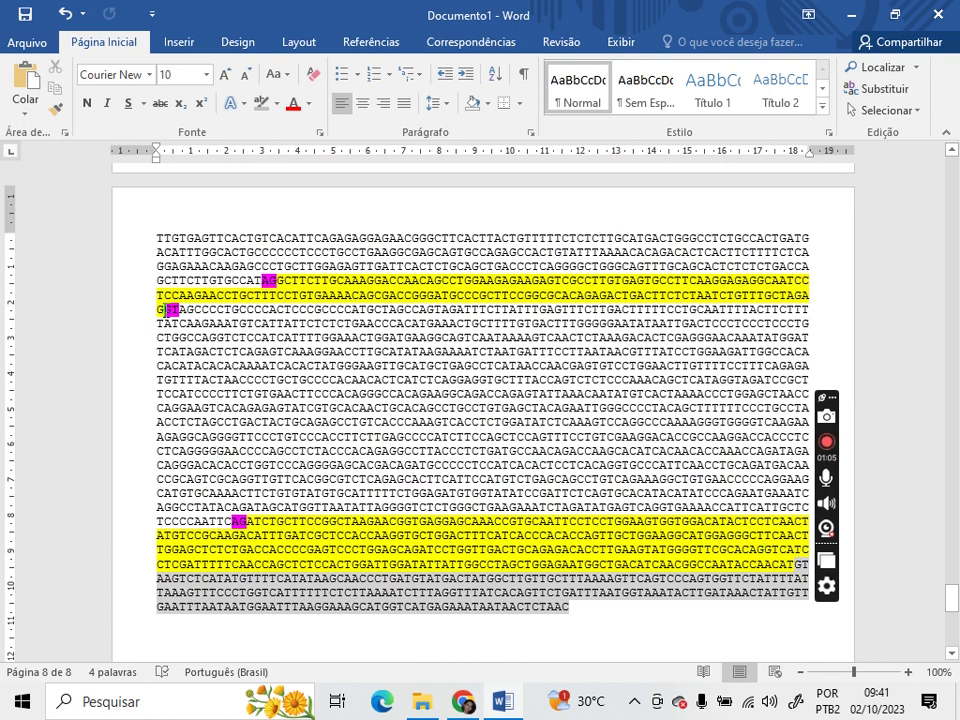
pyautogui.moveTo(164, 310); pyautogui.dragTo(158, 508)
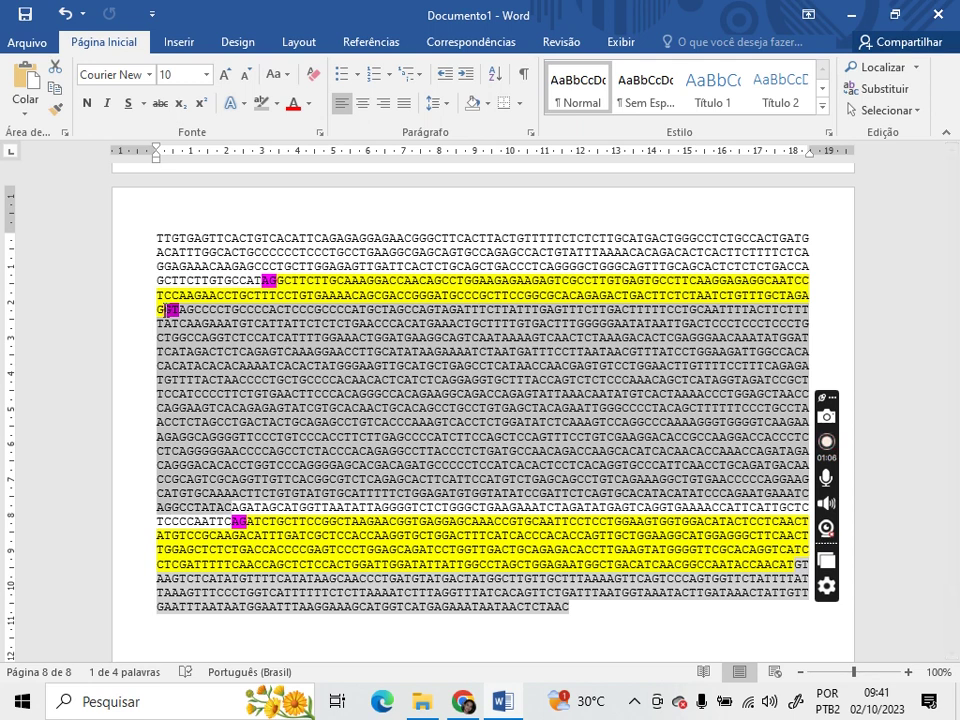
pyautogui.press('Delete')
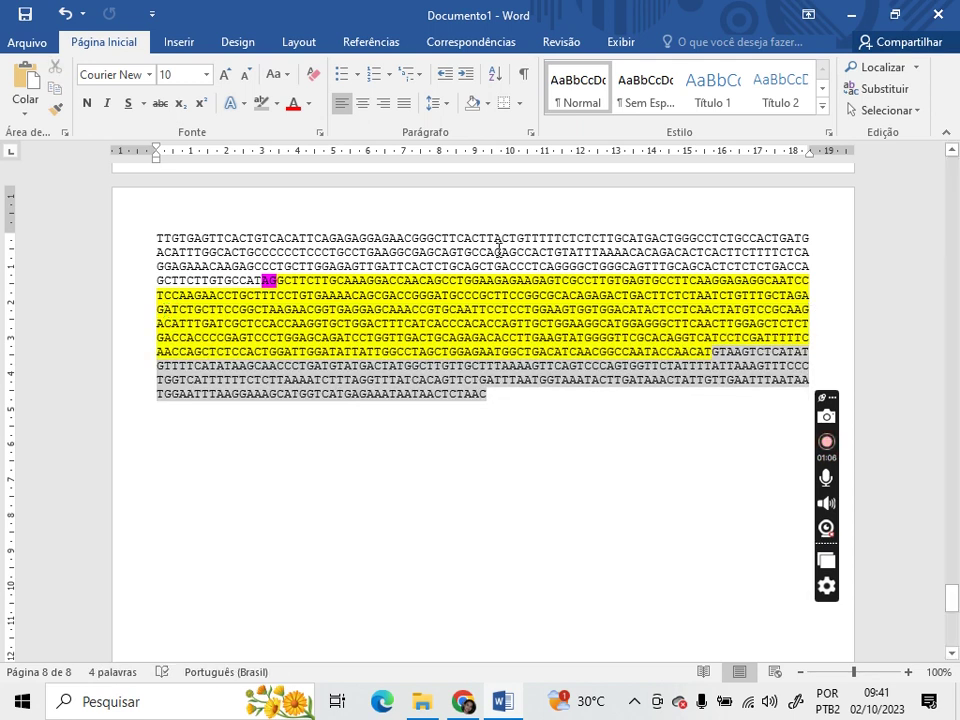
# - Delete the AG marker and intron sequence before the yellow exon starting GCTTCTTGCA, back to the line beginning GAGGTTGTGG
pyautogui.click(952, 151)
pyautogui.moveTo(952, 151); pyautogui.dragTo(952, 151)
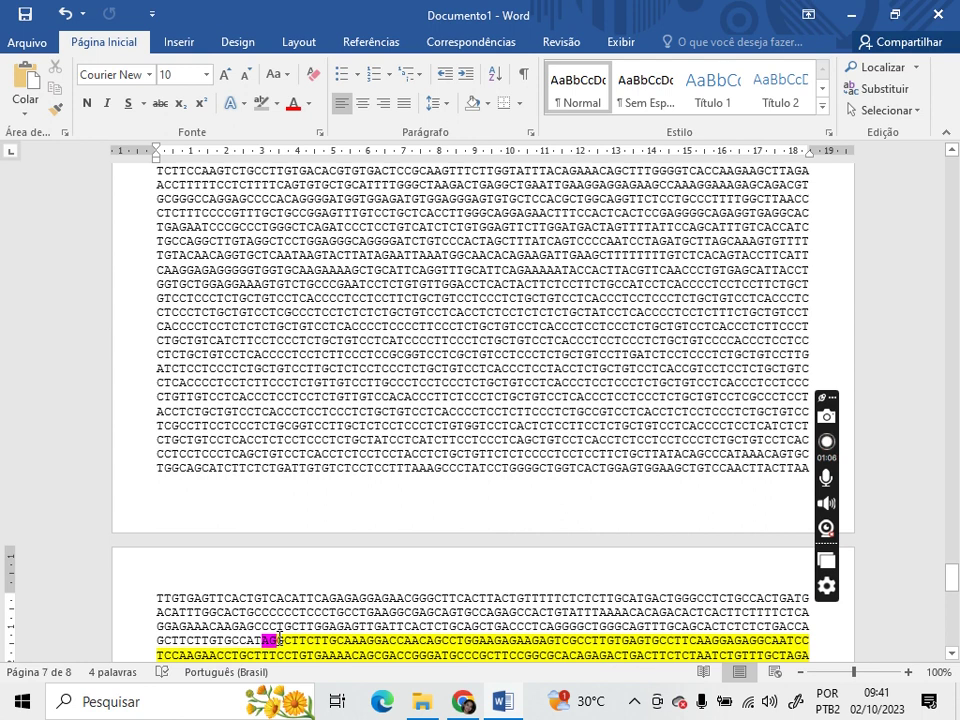
pyautogui.hotkey('shift', 'Up')
pyautogui.hotkey('shift', 'Up')
pyautogui.hotkey('shift', 'Up')
pyautogui.hotkey('shift', 'Up')
pyautogui.hotkey('shift', 'Up')
pyautogui.hotkey('shift', 'Up')
pyautogui.hotkey('shift', 'Up')
pyautogui.hotkey('shift', 'Up')
pyautogui.hotkey('shift', 'Up')
pyautogui.hotkey('shift', 'Up')
pyautogui.hotkey('shift', 'Up')
pyautogui.hotkey('shift', 'Up')
pyautogui.hotkey('shift', 'Up')
pyautogui.hotkey('shift', 'Up')
pyautogui.hotkey('shift', 'Up')
pyautogui.hotkey('shift', 'Up')
pyautogui.hotkey('shift', 'Up')
pyautogui.hotkey('shift', 'Up')
pyautogui.hotkey('shift', 'Up')
pyautogui.hotkey('shift', 'Up')
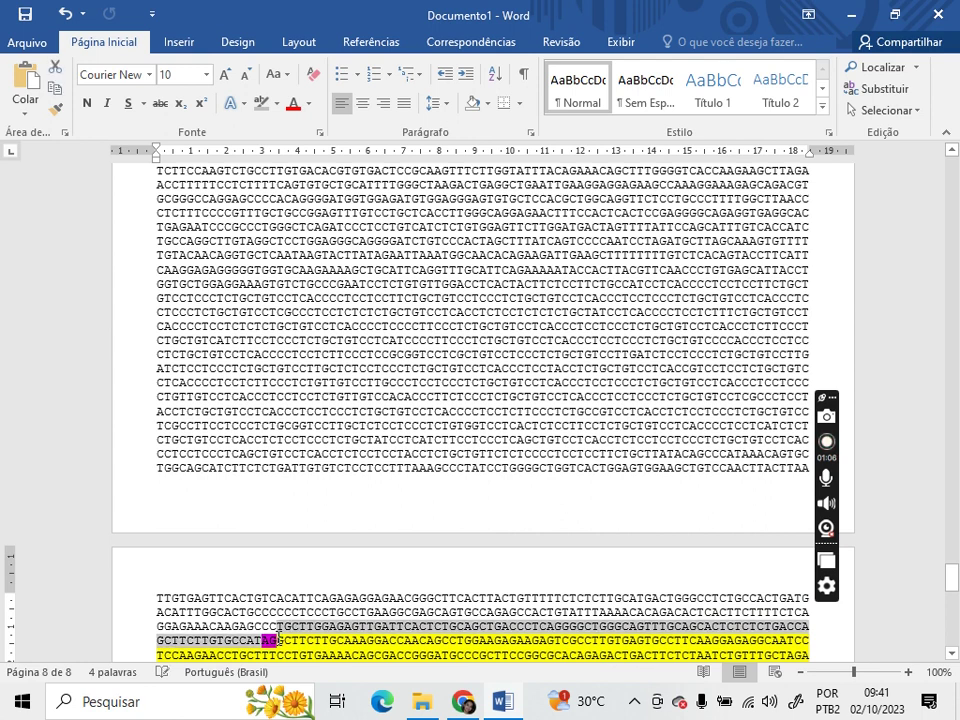
pyautogui.press('Delete')
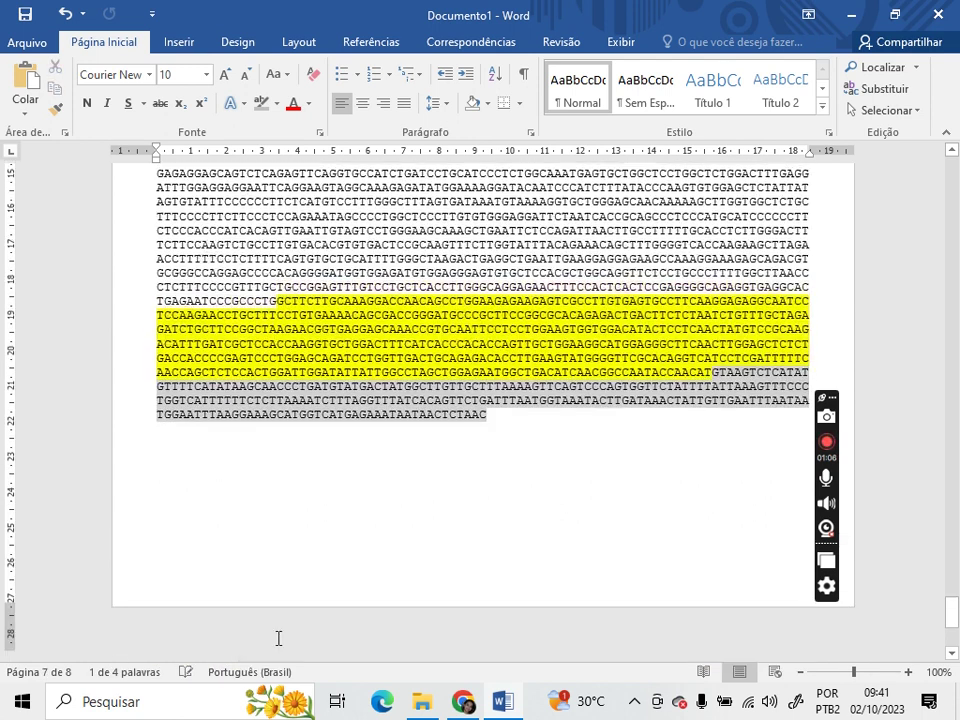
pyautogui.hotkey('shift', 'Up')
pyautogui.hotkey('shift', 'Up')
pyautogui.hotkey('shift', 'Up')
pyautogui.hotkey('shift', 'Up')
pyautogui.hotkey('shift', 'Up')
pyautogui.hotkey('shift', 'Up')
pyautogui.hotkey('shift', 'Up')
pyautogui.hotkey('shift', 'Up')
pyautogui.hotkey('shift', 'Up')
pyautogui.hotkey('shift', 'Up')
pyautogui.hotkey('shift', 'Up')
pyautogui.hotkey('shift', 'Up')
pyautogui.hotkey('shift', 'Up')
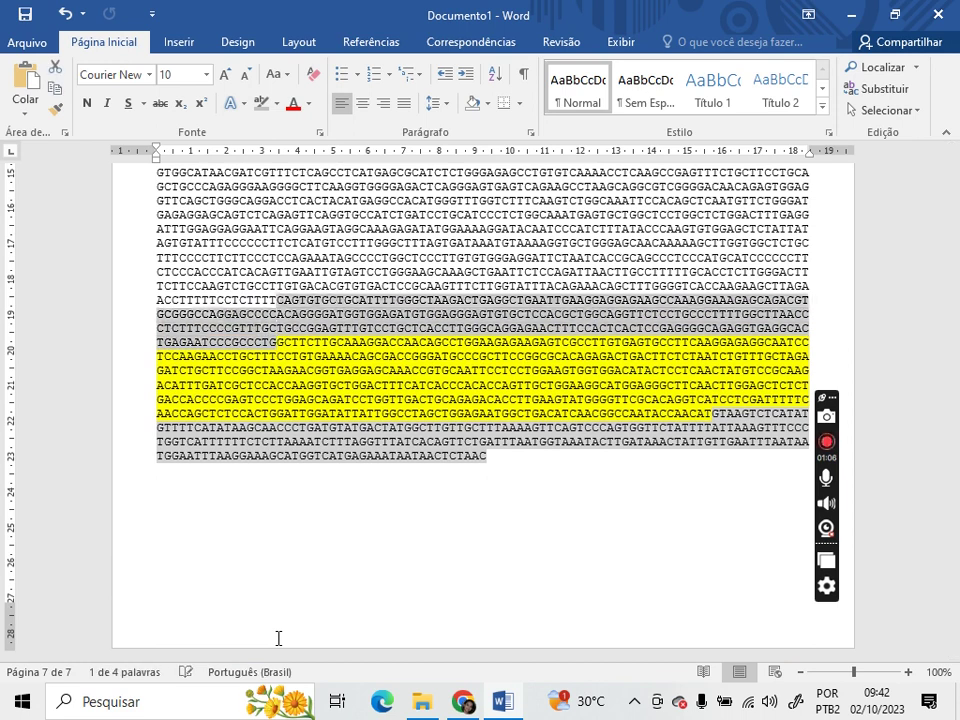
pyautogui.press('Delete')
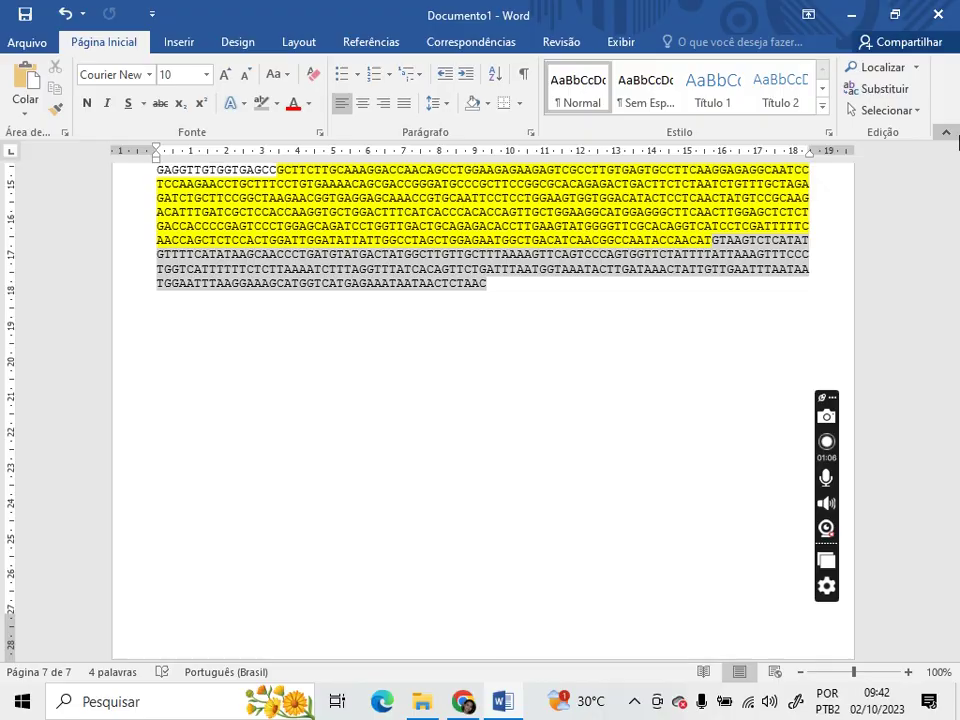
# - Delete the intron stretch before the yellow exon starting GCTTCTTGCA, back to GTCTGTTGAG in the line beginning CCCACAACCCATGGTA
pyautogui.click(953, 153)
pyautogui.moveTo(953, 153); pyautogui.dragTo(953, 153)
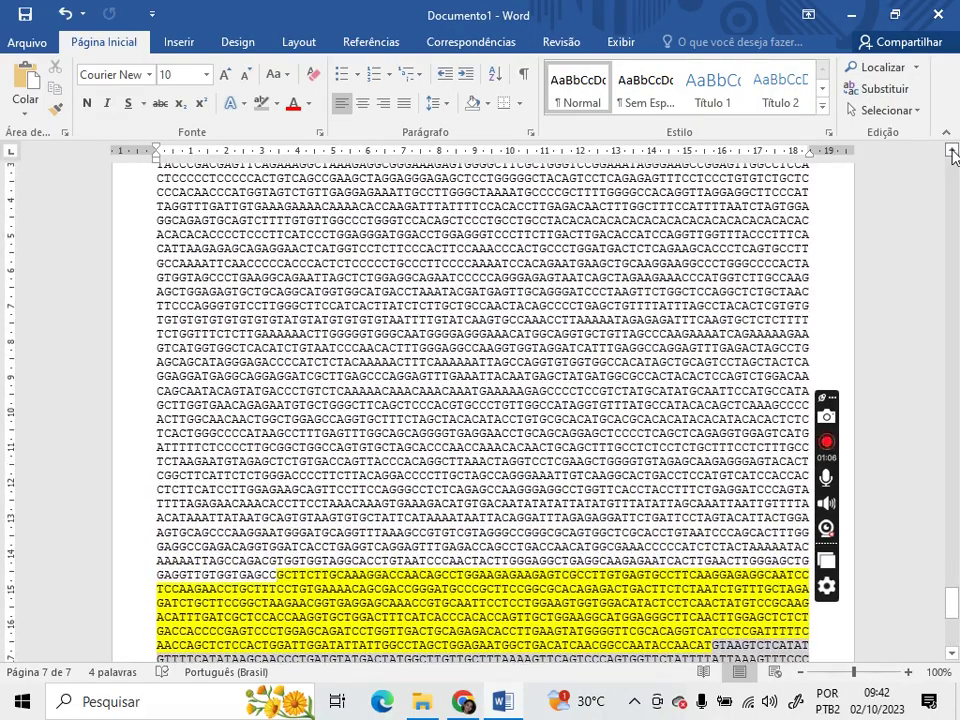
pyautogui.hotkey('shift', 'Up')
pyautogui.hotkey('shift', 'Up')
pyautogui.hotkey('shift', 'Up')
pyautogui.hotkey('shift', 'Up')
pyautogui.hotkey('shift', 'Up')
pyautogui.hotkey('shift', 'Up')
pyautogui.hotkey('shift', 'Up')
pyautogui.hotkey('shift', 'Up')
pyautogui.hotkey('shift', 'Up')
pyautogui.hotkey('shift', 'Up')
pyautogui.hotkey('shift', 'Up')
pyautogui.hotkey('shift', 'Up')
pyautogui.hotkey('shift', 'Up')
pyautogui.hotkey('shift', 'Up')
pyautogui.hotkey('shift', 'Up')
pyautogui.hotkey('shift', 'Up')
pyautogui.hotkey('shift', 'Up')
pyautogui.hotkey('shift', 'Up')
pyautogui.hotkey('shift', 'Up')
pyautogui.hotkey('shift', 'Up')
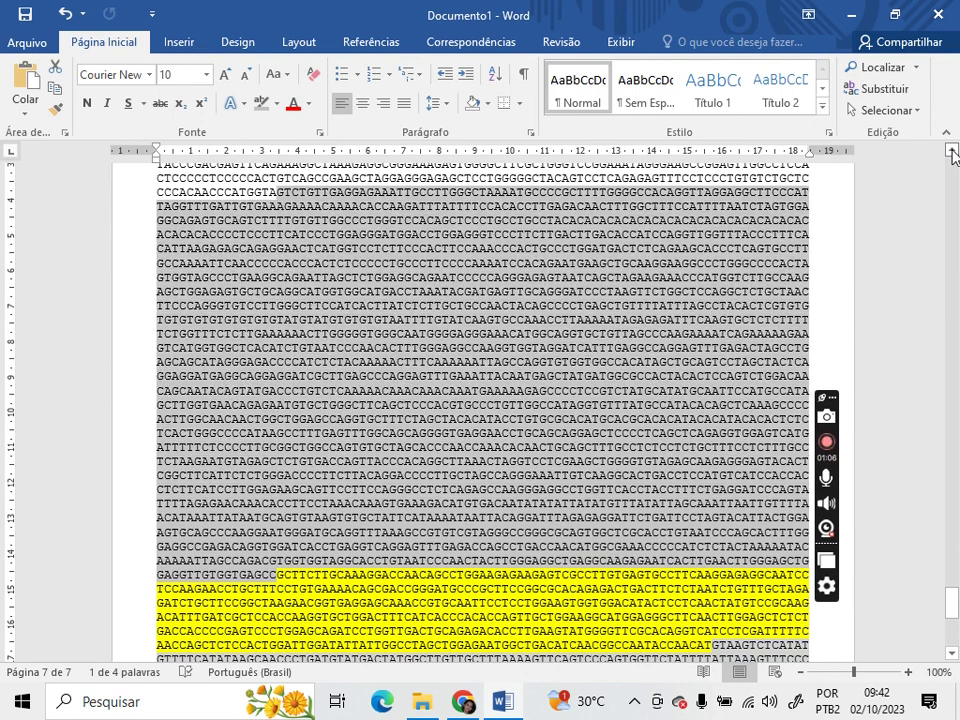
pyautogui.press('Delete')
# - Delete the rest of the intron between the yellow exon ending CAAGATCTGCG and the exon starting GCTTCTTGCA, including its GT marker
pyautogui.moveTo(954, 156); pyautogui.dragTo(954, 156)
pyautogui.hotkey('shift', 'Up')
pyautogui.hotkey('shift', 'Up')
pyautogui.hotkey('shift', 'Up')
pyautogui.hotkey('shift', 'Up')
pyautogui.hotkey('shift', 'Up')
pyautogui.hotkey('shift', 'Up')
pyautogui.hotkey('shift', 'Up')
pyautogui.hotkey('shift', 'Up')
pyautogui.hotkey('shift', 'Up')
pyautogui.hotkey('shift', 'Up')
pyautogui.hotkey('shift', 'Up')
pyautogui.hotkey('shift', 'Up')
pyautogui.hotkey('shift', 'Up')
pyautogui.hotkey('shift', 'Up')
pyautogui.hotkey('shift', 'Up')
pyautogui.hotkey('shift', 'Up')
pyautogui.hotkey('shift', 'Up')
pyautogui.hotkey('shift', 'Up')
pyautogui.hotkey('shift', 'Up')
pyautogui.hotkey('shift', 'Up')
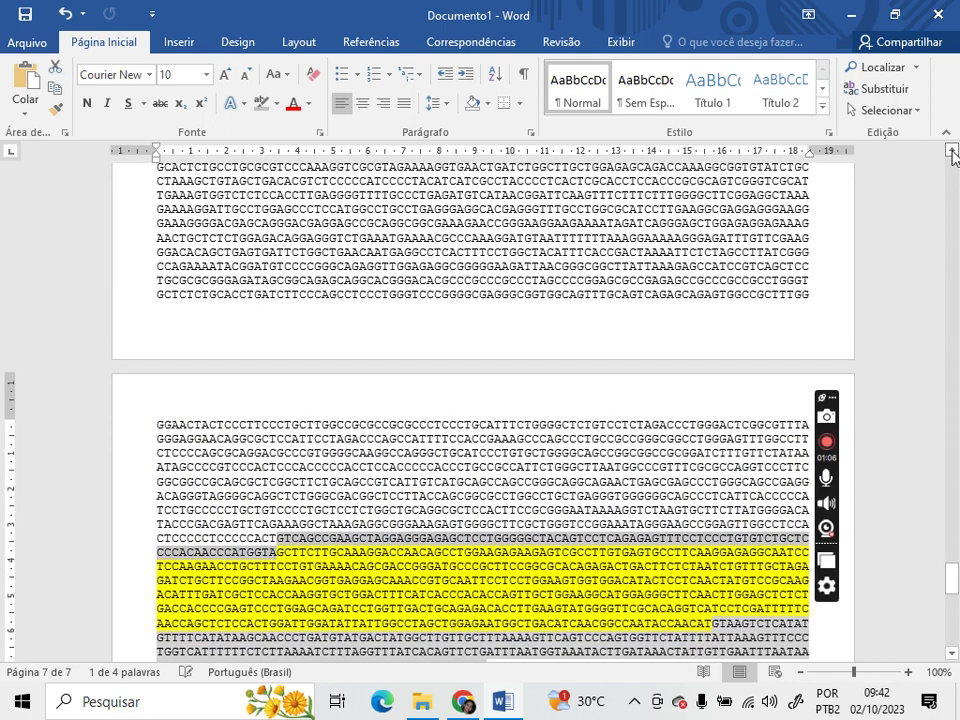
pyautogui.press('Delete')
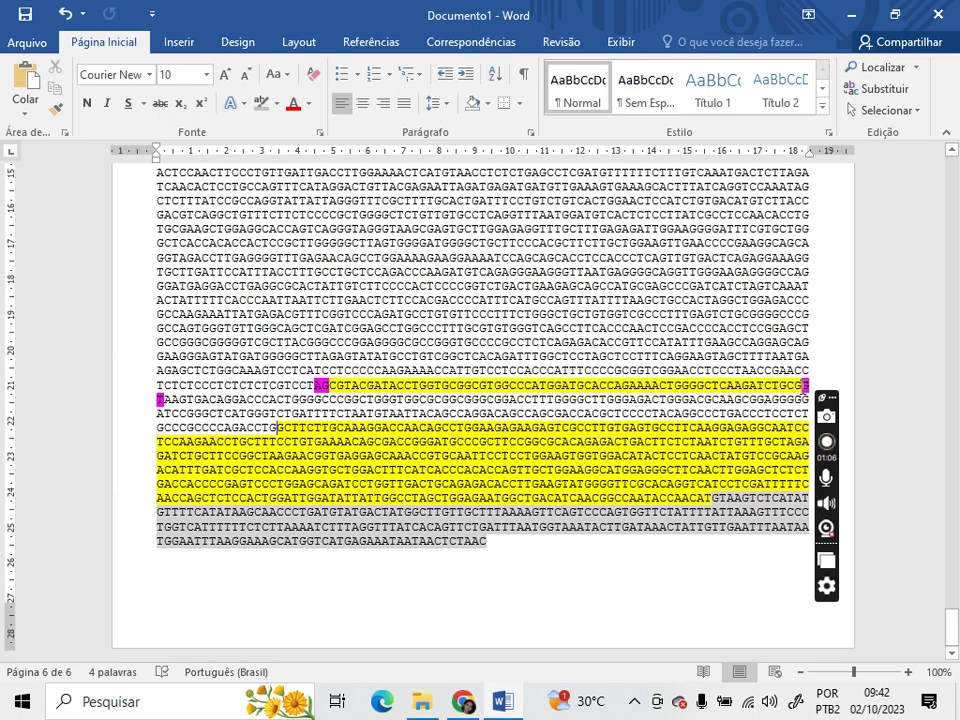
pyautogui.hotkey('shift', 'End')
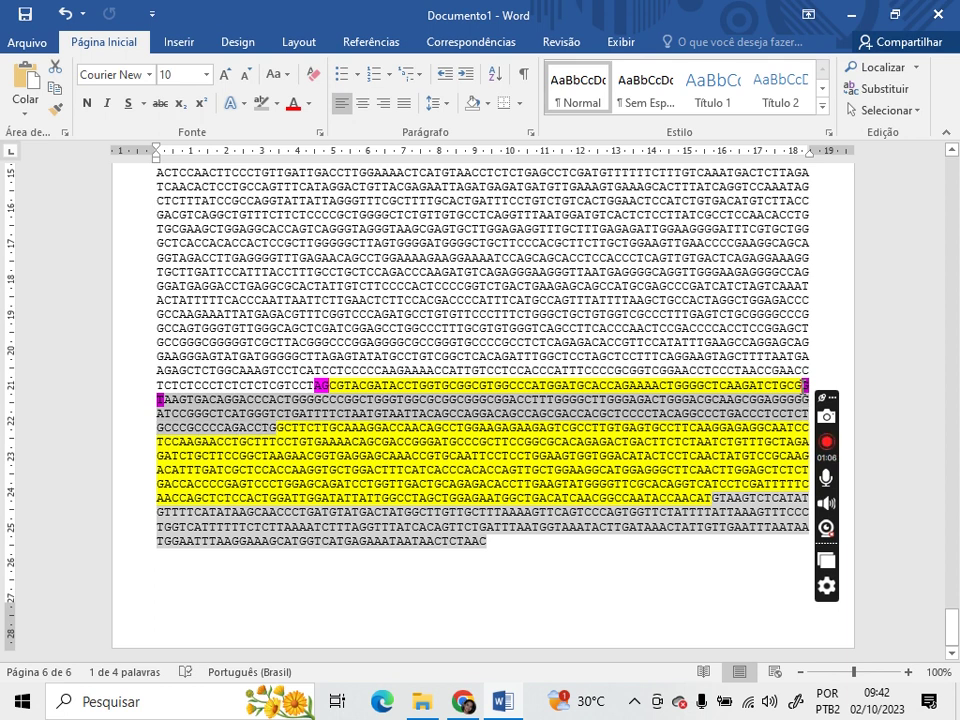
pyautogui.press('Delete')
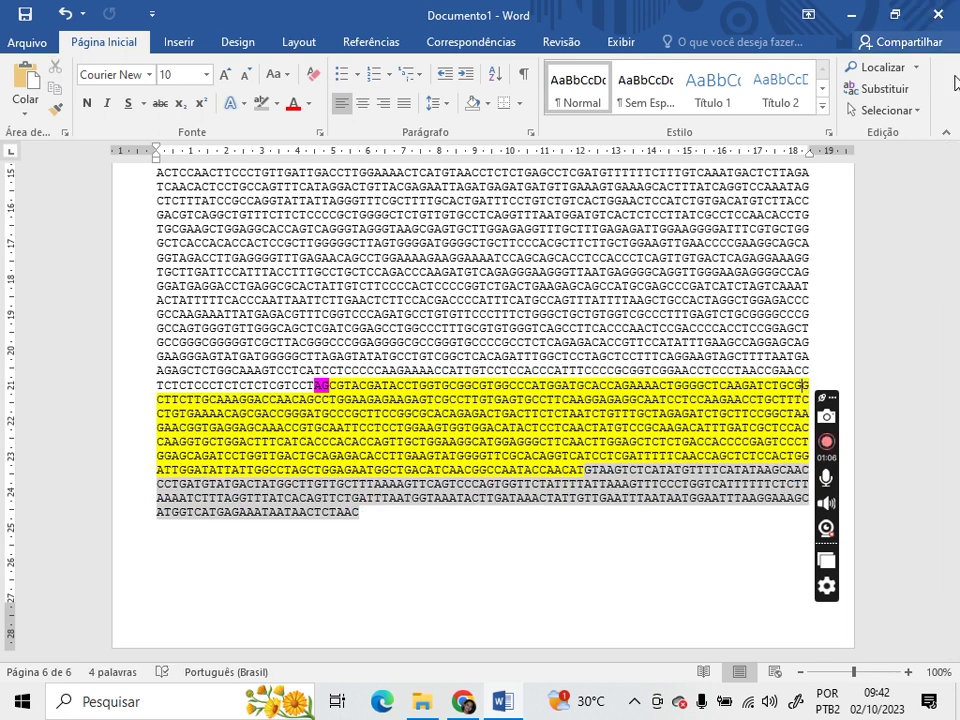
# - Delete the AG marker and intron sequence before the yellow exon starting CGTACGATAC, back to the line beginning GAATCTATCT
pyautogui.scroll(5, 953, 155)
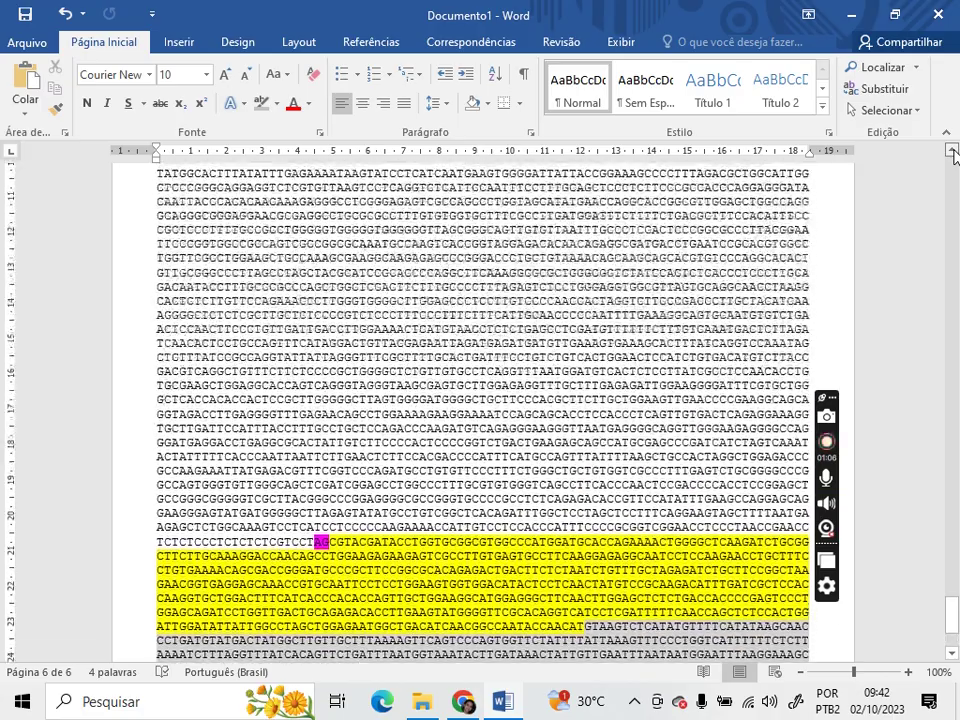
pyautogui.scroll(1, 953, 155)
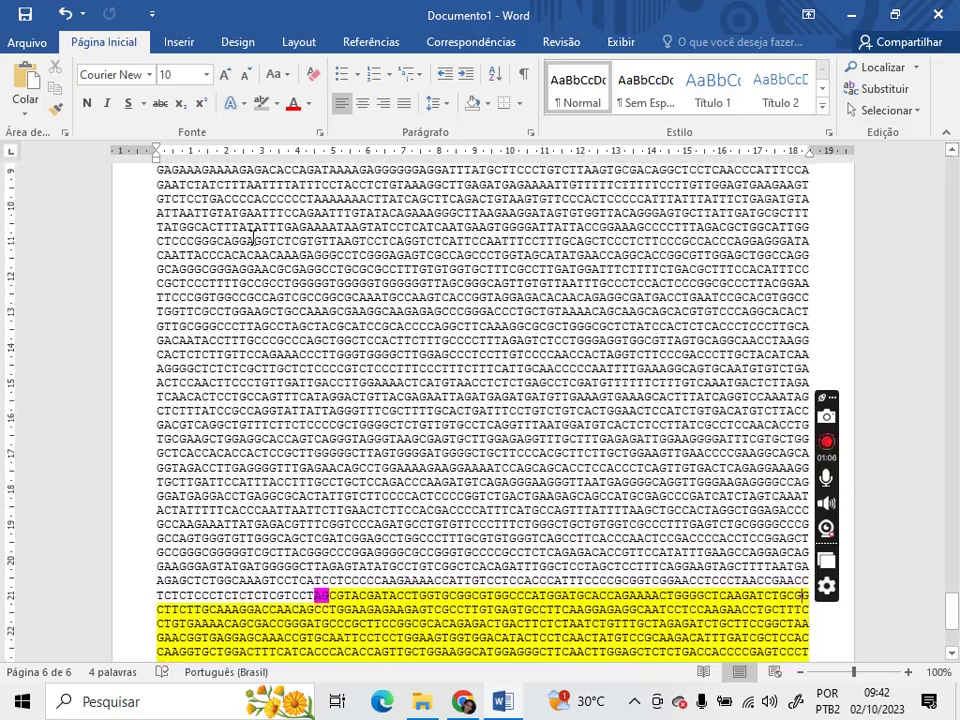
pyautogui.click(166, 183)
pyautogui.hotkey('shift', 'Down')
pyautogui.hotkey('shift', 'Down')
pyautogui.hotkey('shift', 'Down')
pyautogui.hotkey('shift', 'Down')
pyautogui.hotkey('shift', 'Down')
pyautogui.hotkey('shift', 'Down')
pyautogui.hotkey('shift', 'Down')
pyautogui.hotkey('shift', 'Down')
pyautogui.hotkey('shift', 'Down')
pyautogui.hotkey('shift', 'Down')
pyautogui.hotkey('shift', 'Down')
pyautogui.hotkey('shift', 'Down')
pyautogui.hotkey('shift', 'Down')
pyautogui.hotkey('shift', 'Down')
pyautogui.hotkey('shift', 'Down')
pyautogui.hotkey('shift', 'Down')
pyautogui.hotkey('shift', 'Down')
pyautogui.hotkey('shift', 'Down')
pyautogui.hotkey('shift', 'Down')
pyautogui.hotkey('shift', 'Down')
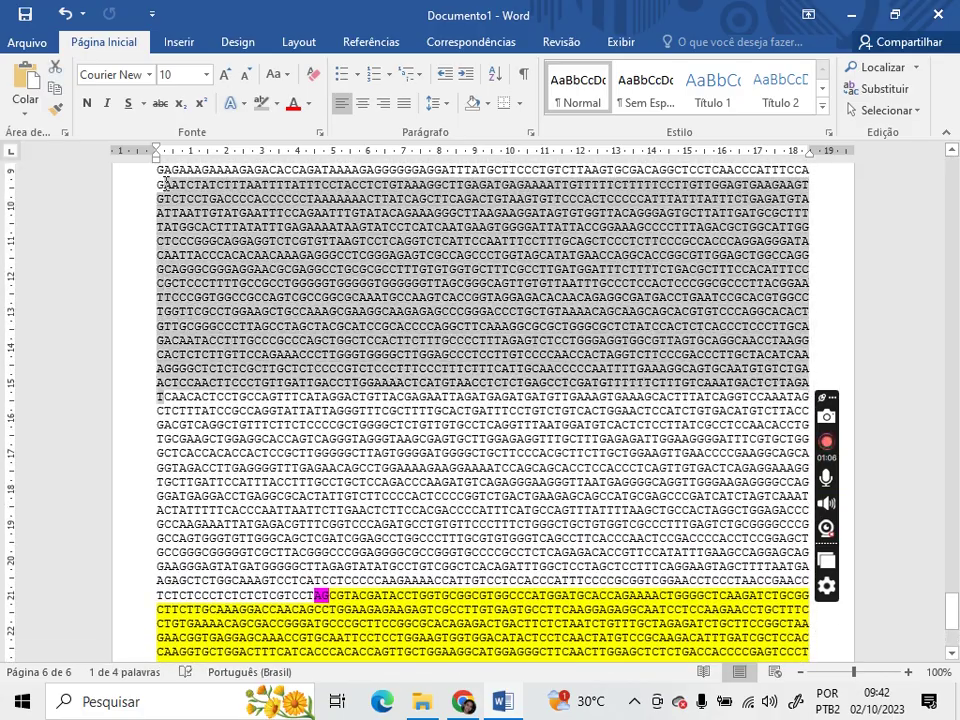
pyautogui.hotkey('shift', 'Down')
pyautogui.hotkey('shift', 'Right')
pyautogui.hotkey('shift', 'Right')
pyautogui.hotkey('shift', 'Right')
pyautogui.hotkey('shift', 'Right')
pyautogui.hotkey('shift', 'Right')
pyautogui.hotkey('shift', 'Right')
pyautogui.hotkey('shift', 'Right')
pyautogui.hotkey('shift', 'Right')
pyautogui.hotkey('shift', 'Right')
pyautogui.hotkey('shift', 'Right')
pyautogui.hotkey('shift', 'Right')
pyautogui.hotkey('shift', 'Right')
pyautogui.hotkey('shift', 'Right')
pyautogui.hotkey('shift', 'Right')
pyautogui.hotkey('shift', 'Right')
pyautogui.hotkey('shift', 'Right')
pyautogui.hotkey('shift', 'Right')
pyautogui.hotkey('shift', 'Right')
pyautogui.hotkey('shift', 'Right')
pyautogui.hotkey('shift', 'Right')
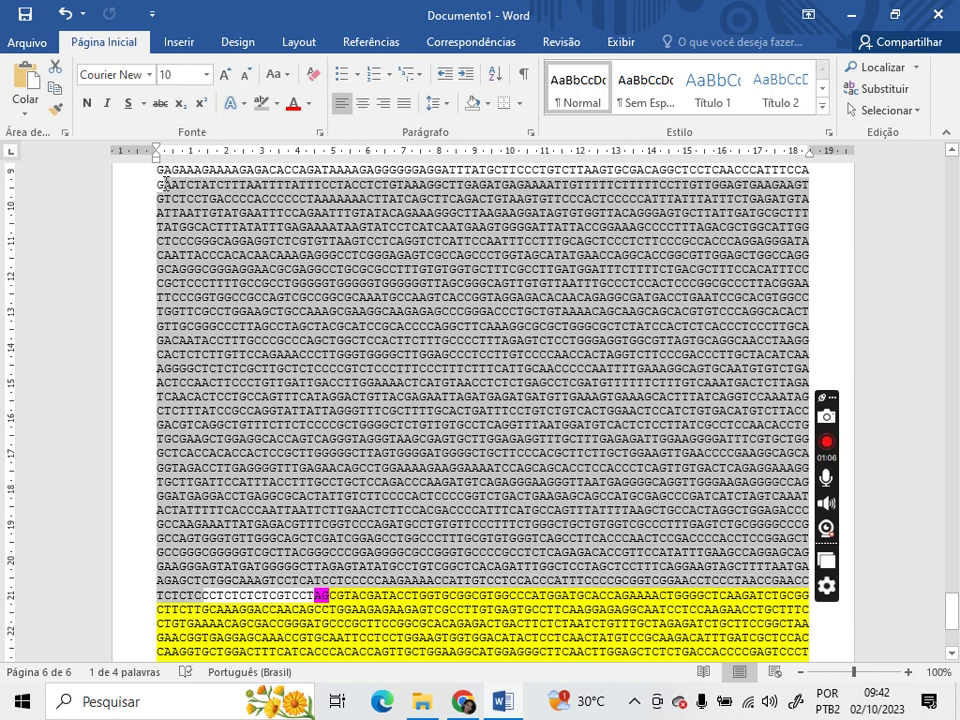
pyautogui.press('Delete')
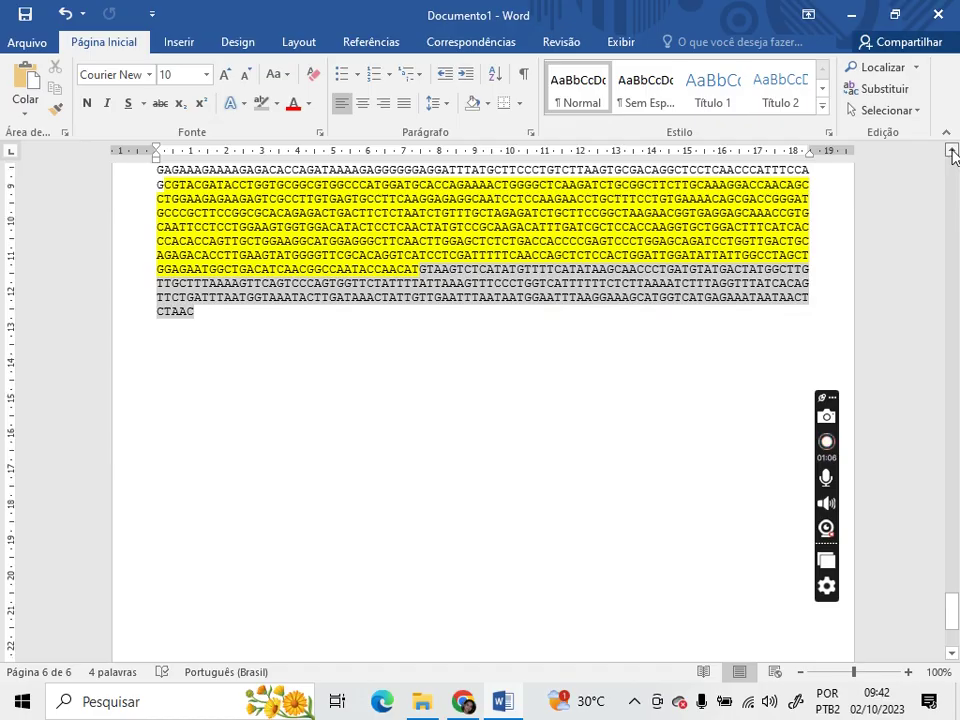
# - Delete the rest of the intron between the yellow exon ending GCCCCACAA and the exon starting CGTACGATAC, including its GT marker
pyautogui.click(951, 151)
pyautogui.click(951, 151)
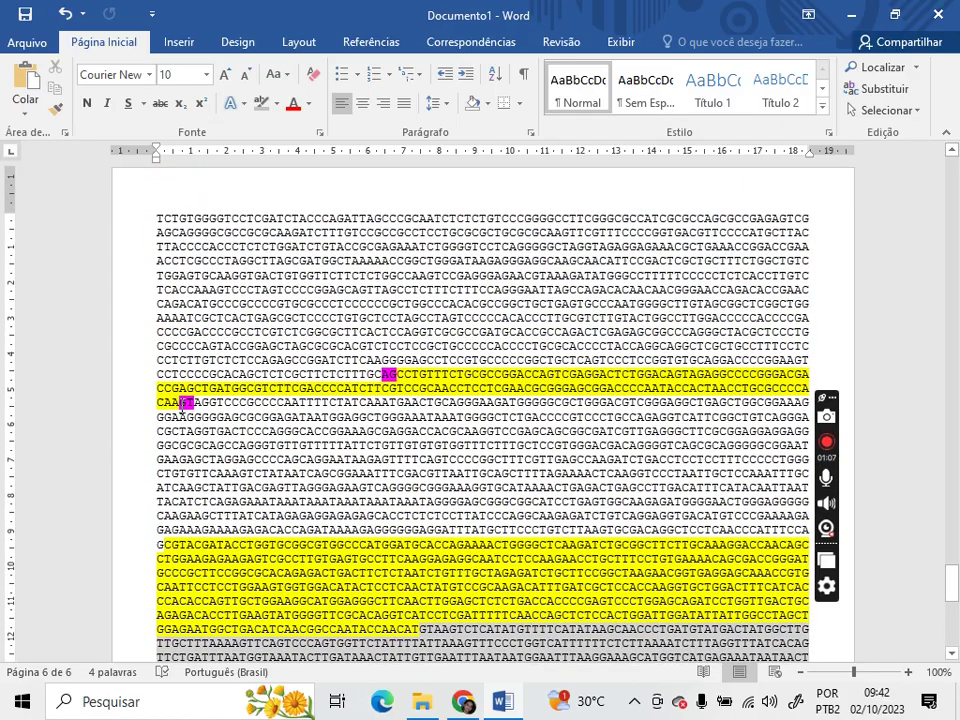
pyautogui.hotkey('shift', 'Down')
pyautogui.hotkey('shift', 'Down')
pyautogui.hotkey('shift', 'Down')
pyautogui.hotkey('shift', 'Down')
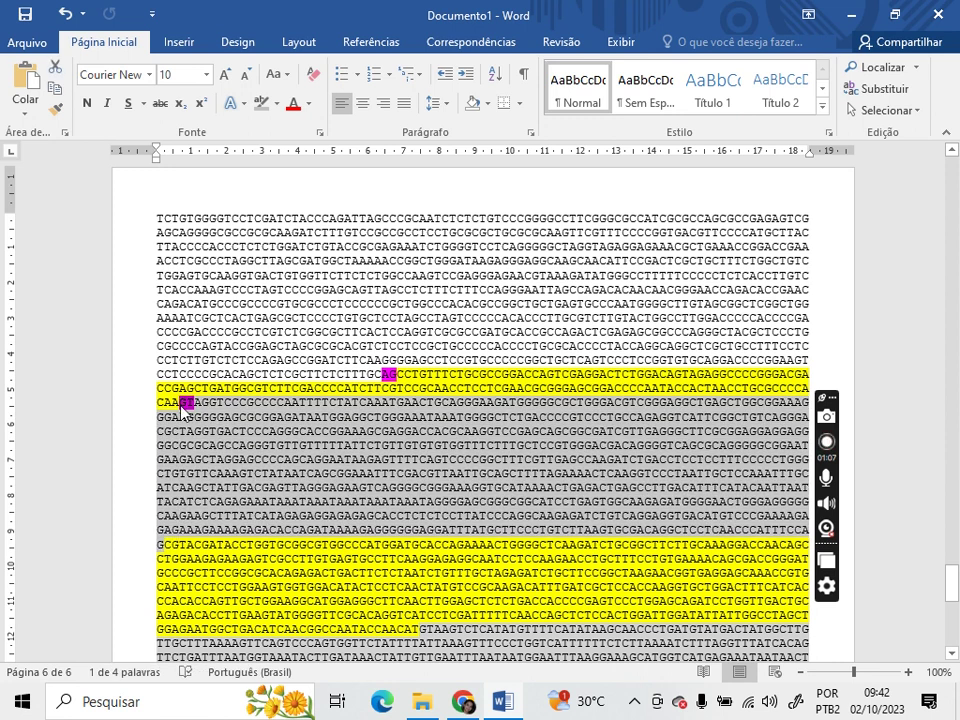
pyautogui.press('Delete')
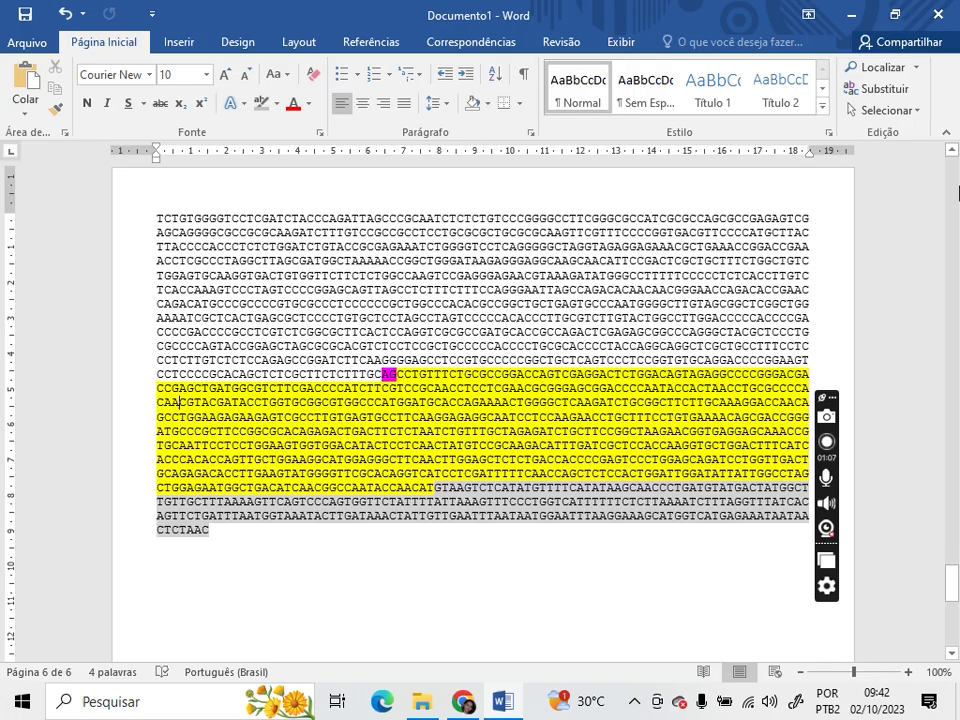
# - Delete the intron between the first yellow exon ending CAGAGCCGAG and the exon starting CCTGTTTCTG, including its GT and AG markers
pyautogui.click(951, 151)
pyautogui.scroll(5, 400, 320)
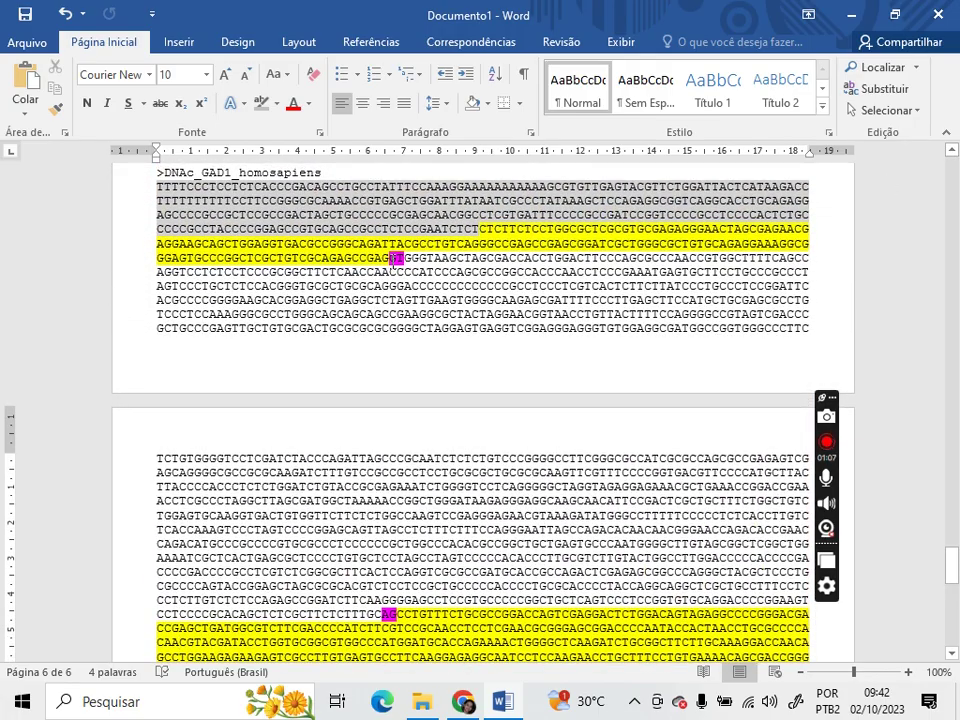
pyautogui.click(390, 258)
pyautogui.tripleClick(393, 258)
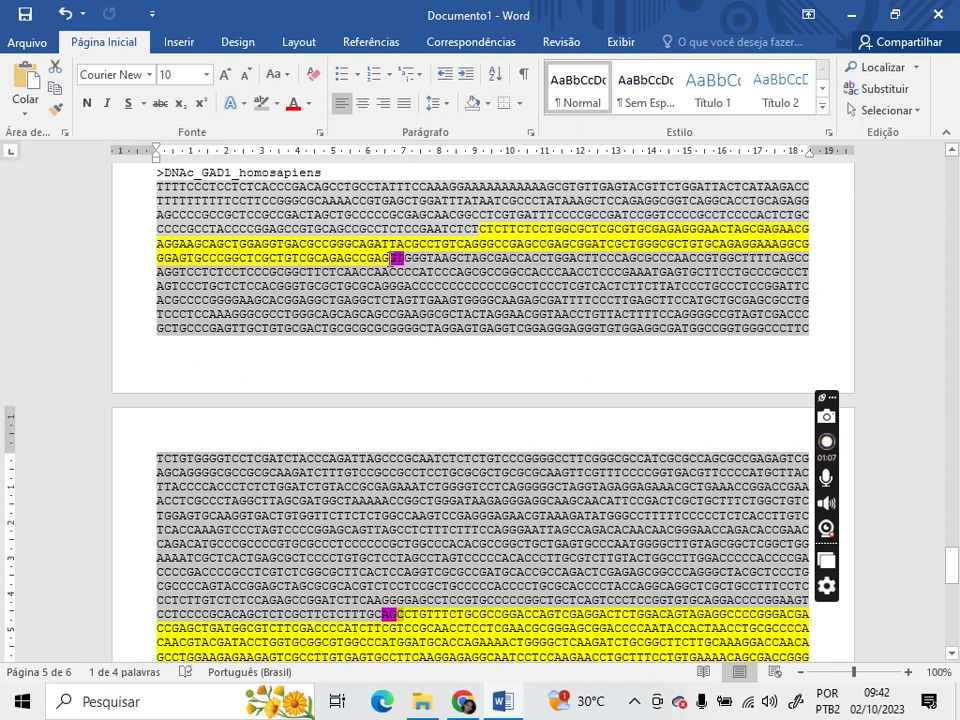
pyautogui.press('Delete')
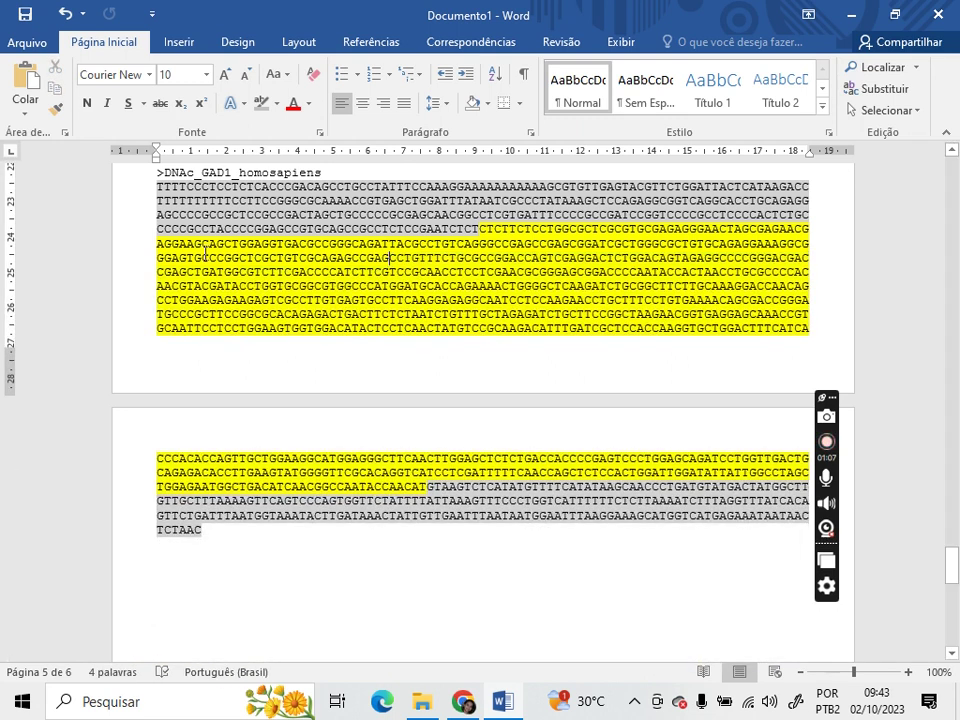
# - Copy the whole sequence under >DNAc_GAD1_homosapiens and search Google for "expasy tools" in a new Chrome tab
pyautogui.doubleClick(155, 188)
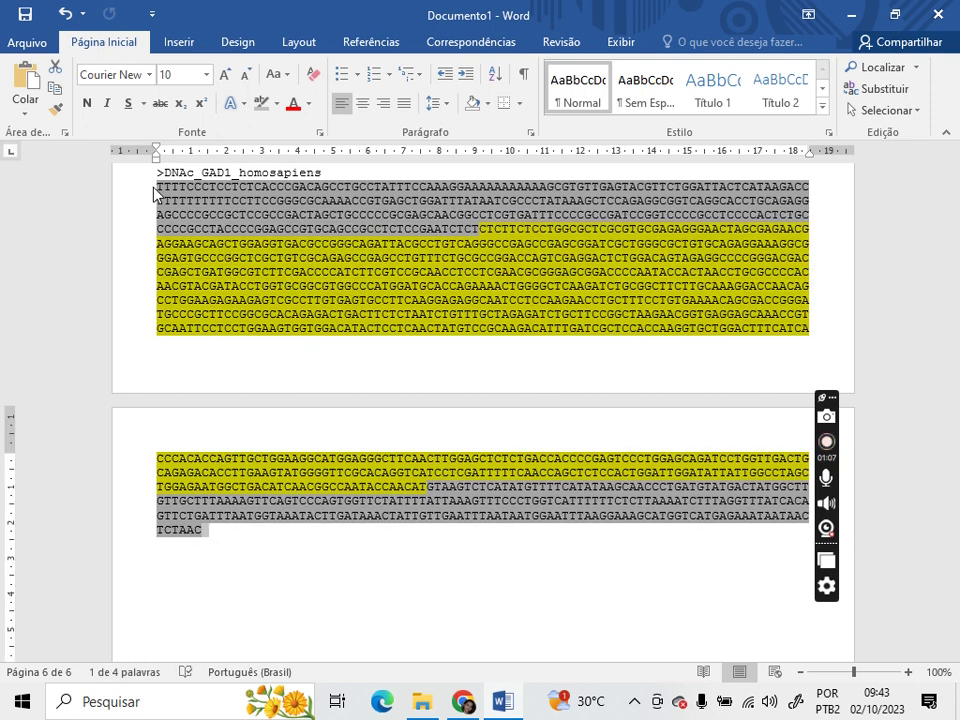
pyautogui.click(463, 701)
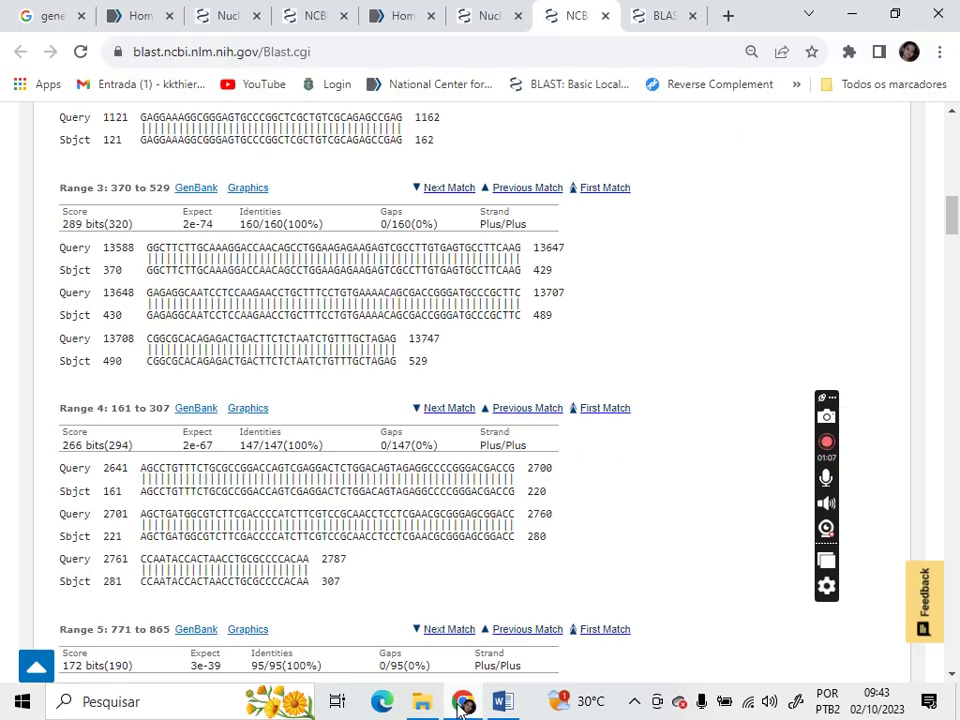
pyautogui.click(728, 16)
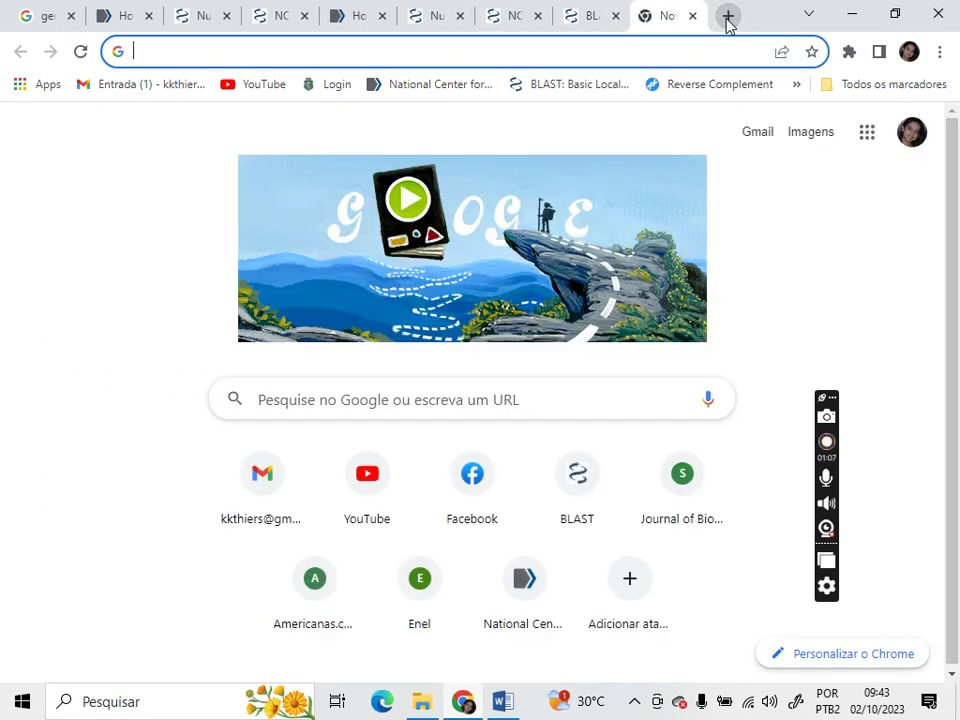
pyautogui.write('expasy')
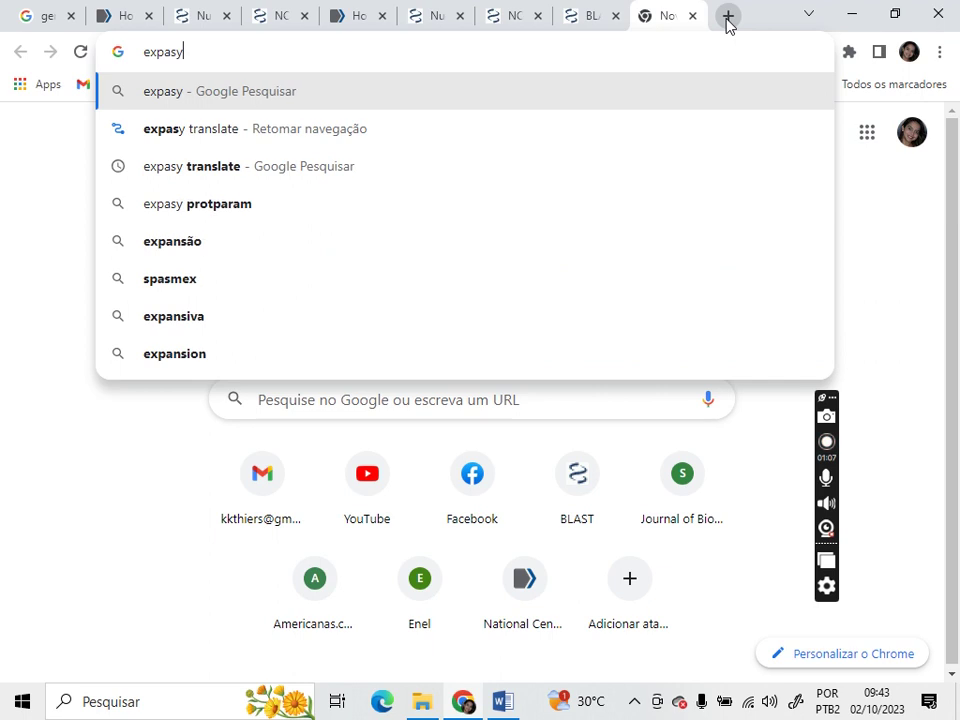
pyautogui.write(' tool')
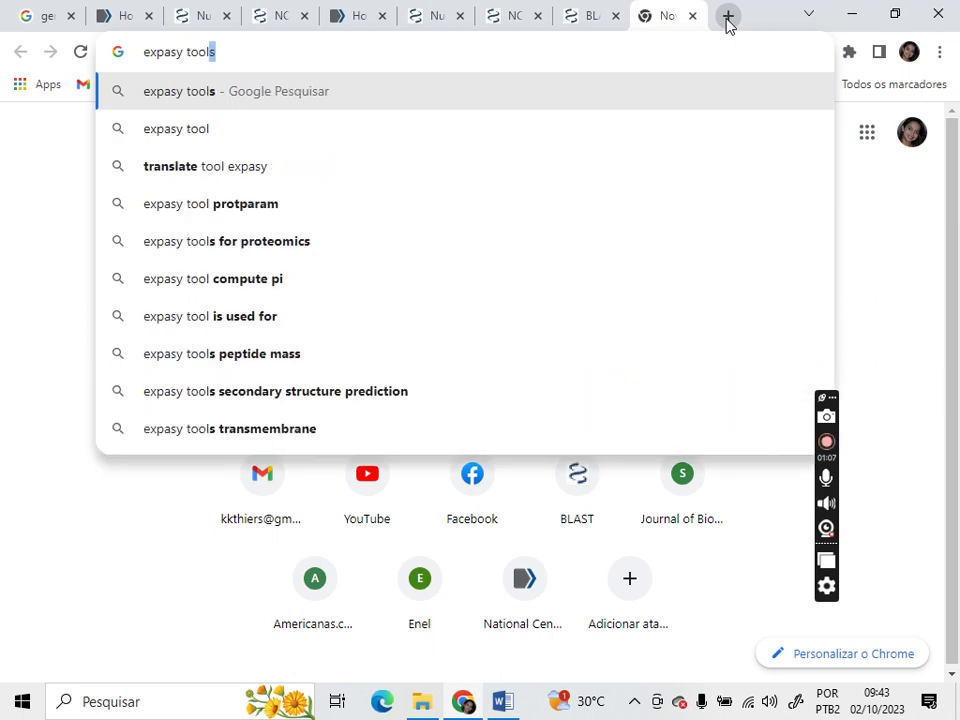
pyautogui.press('Return')
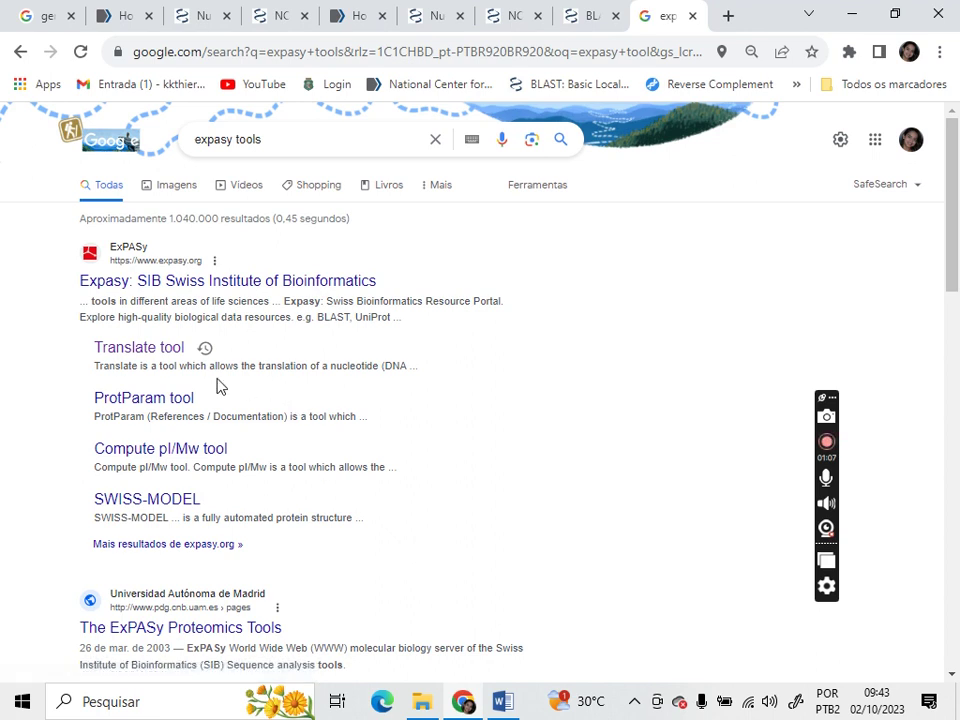
# - Open Expasy's Translate tool and translate the copied cDNA with compact output, both DNA strands and the Standard genetic code
pyautogui.click(131, 351)
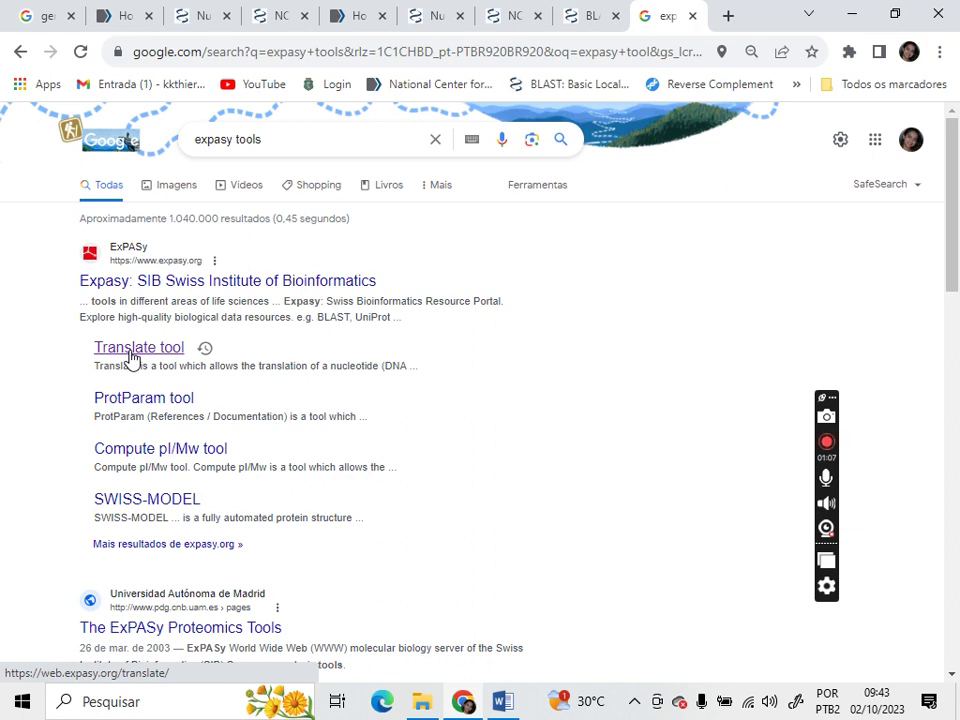
pyautogui.click(131, 357)
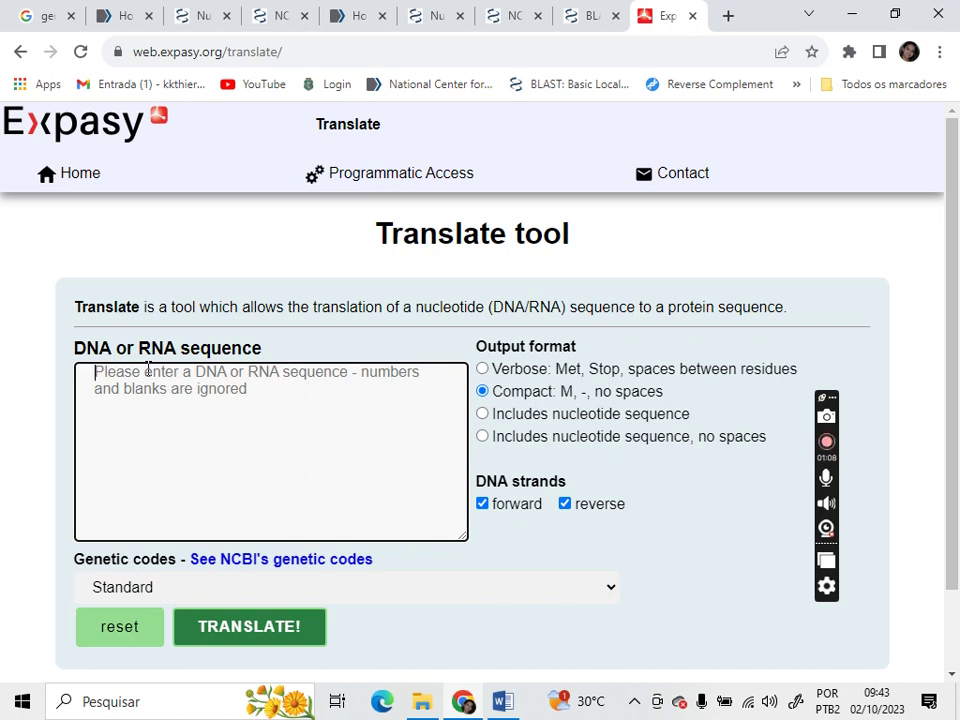
pyautogui.hotkey('ctrl', 'v')
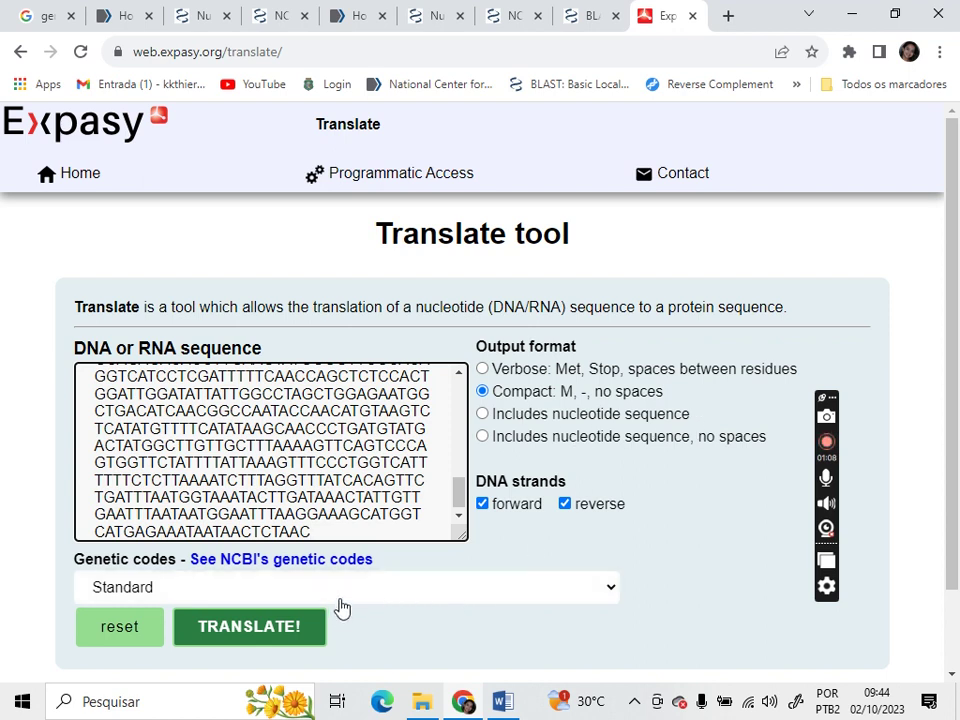
pyautogui.click(228, 628)
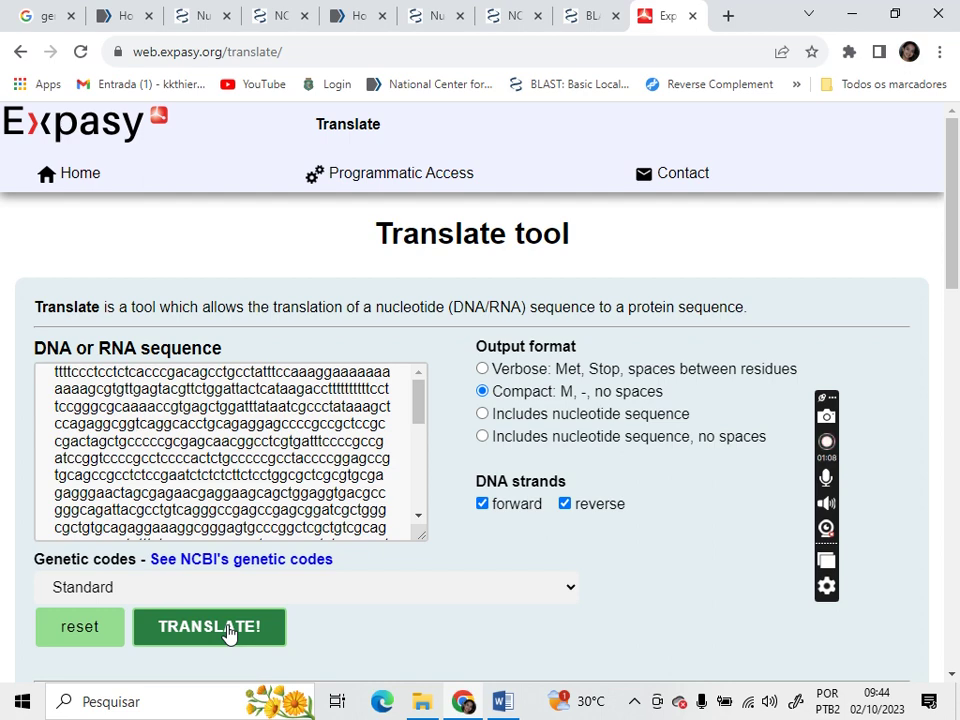
# - Review the translated frames and copy the long open reading frame starting MTCANPILQG from 3'5' Frame 3, through VARGGS-
pyautogui.scroll(-5, 392, 634)
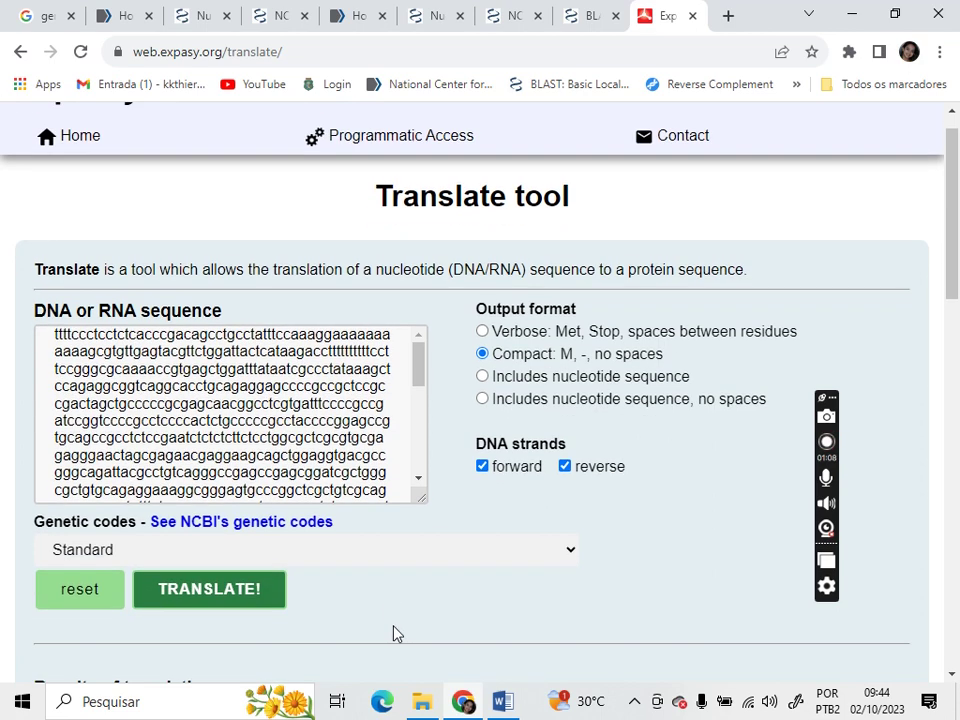
pyautogui.scroll(-2, 395, 633)
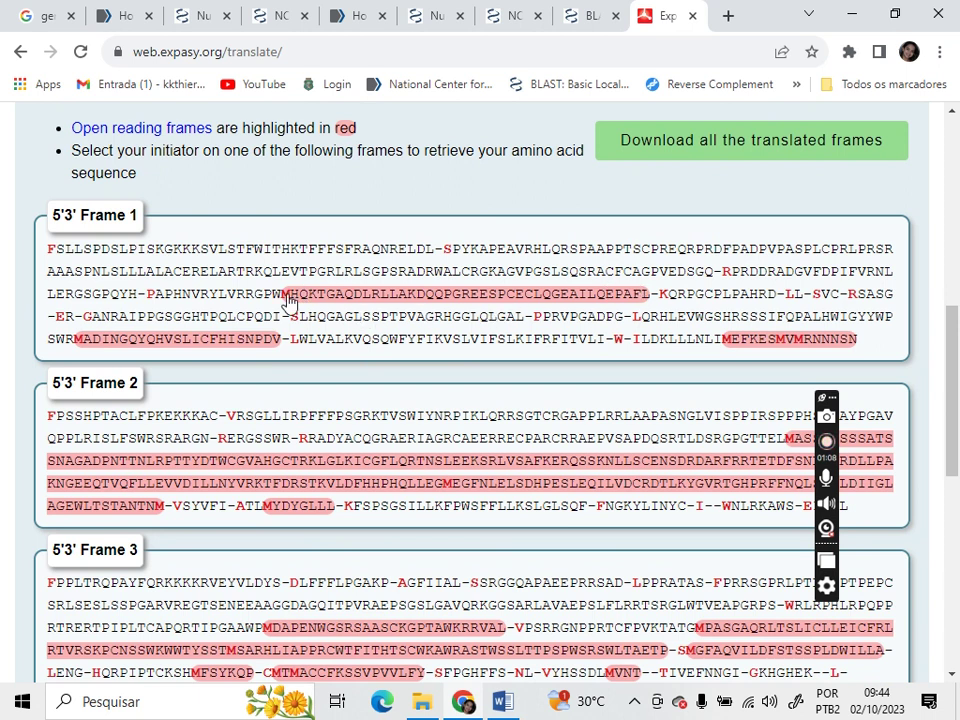
pyautogui.scroll(-1, 424, 392)
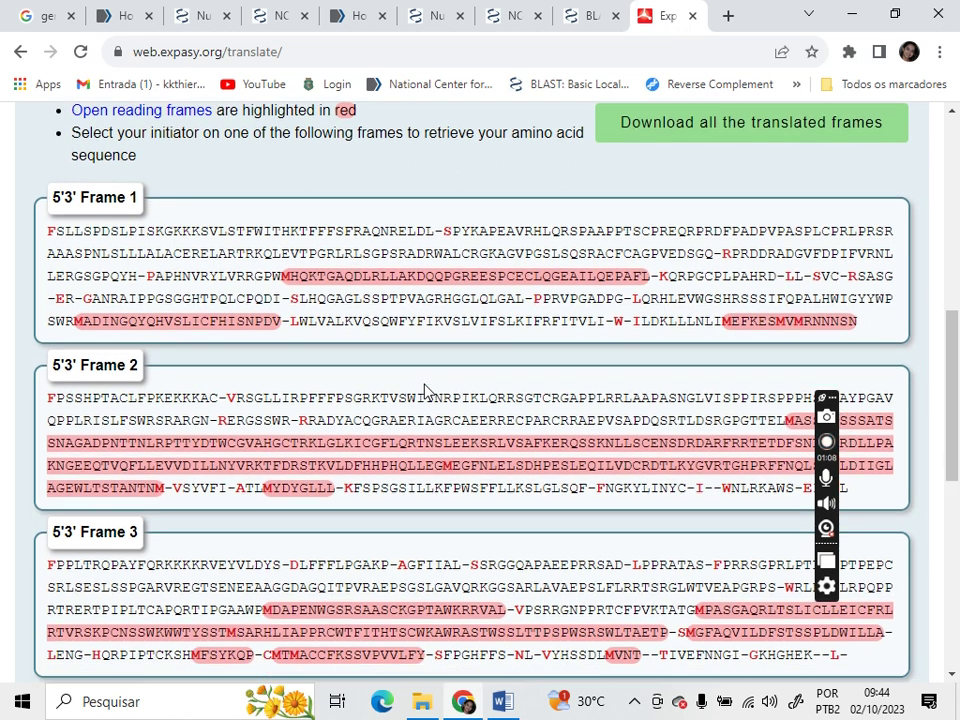
pyautogui.scroll(-1, 424, 392)
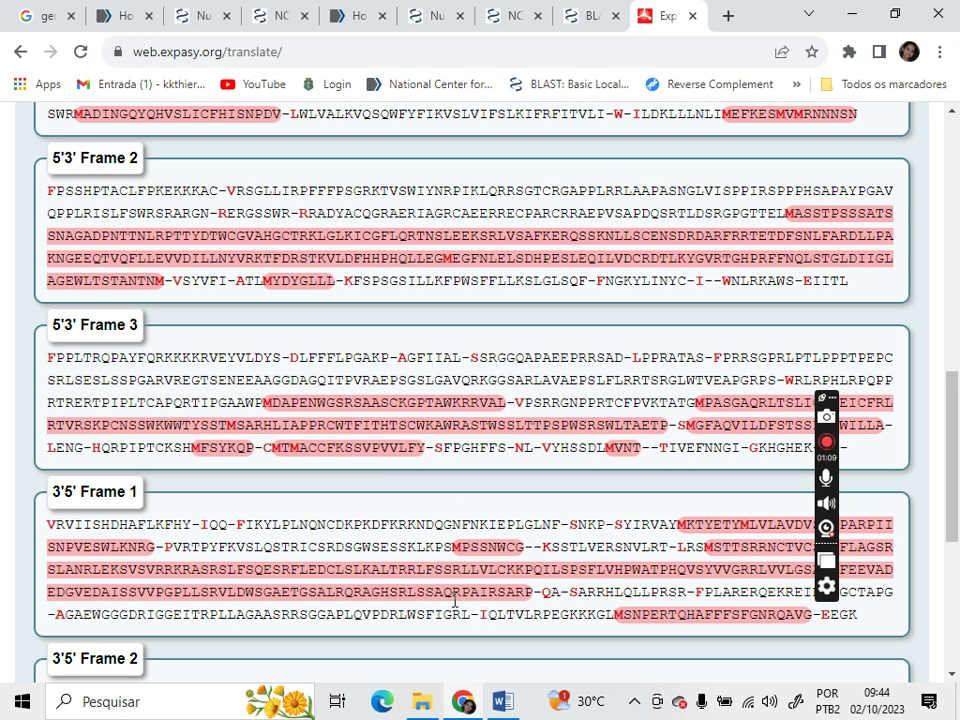
pyautogui.scroll(-3, 455, 605)
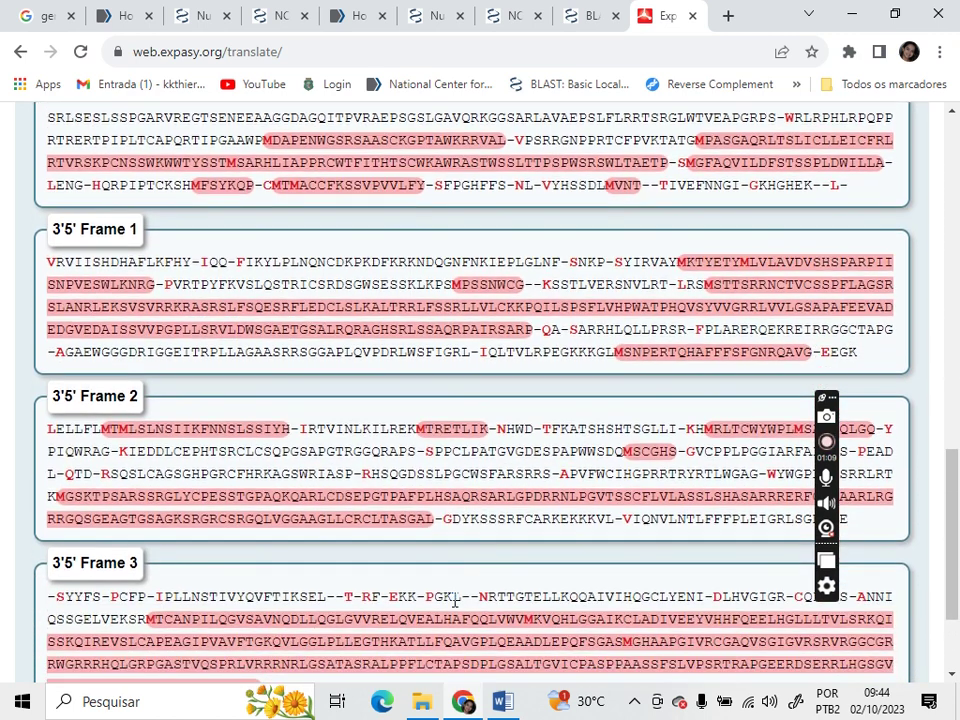
pyautogui.scroll(-3, 454, 603)
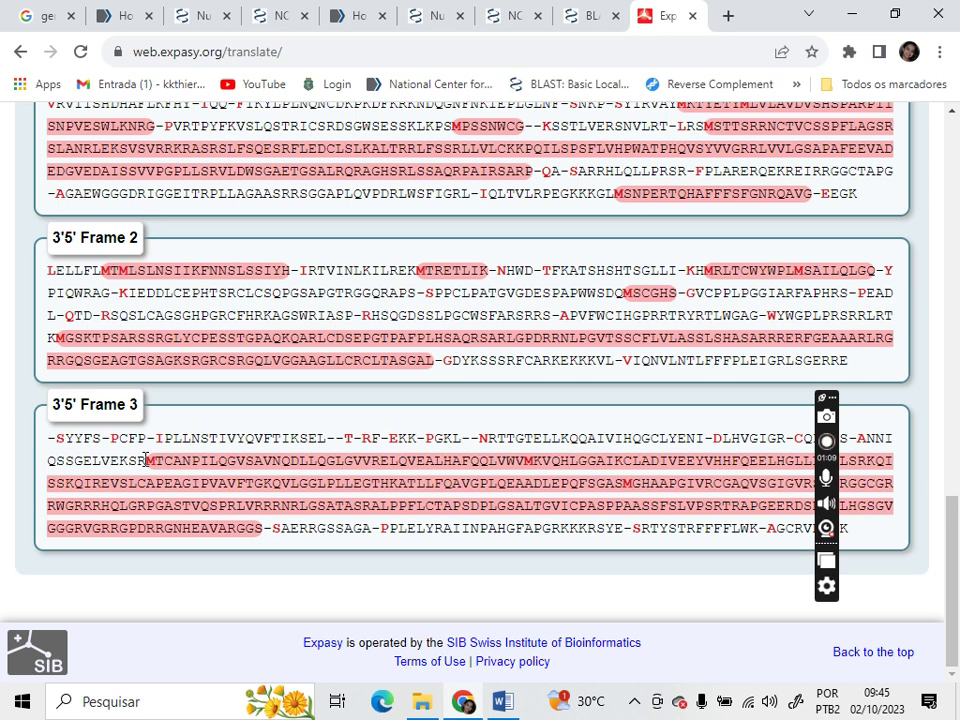
pyautogui.moveTo(146, 459); pyautogui.dragTo(271, 533)
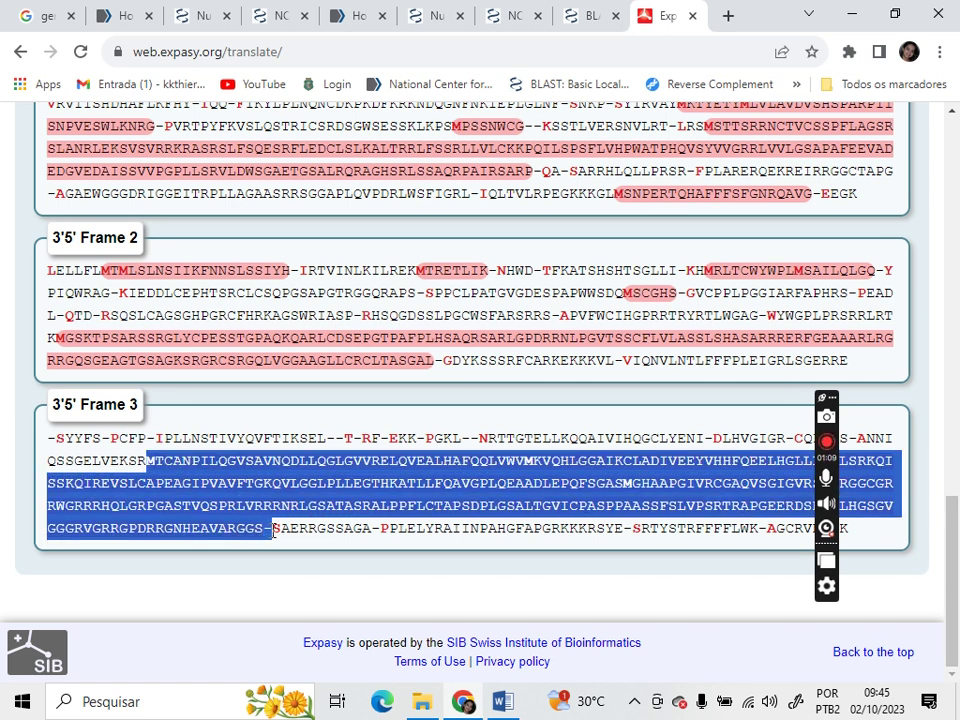
# - Switch to Word and add the heading >AAsequence_GAD1_homosapiens below the end of the cDNA sequence
pyautogui.click(502, 703)
pyautogui.click(244, 549)
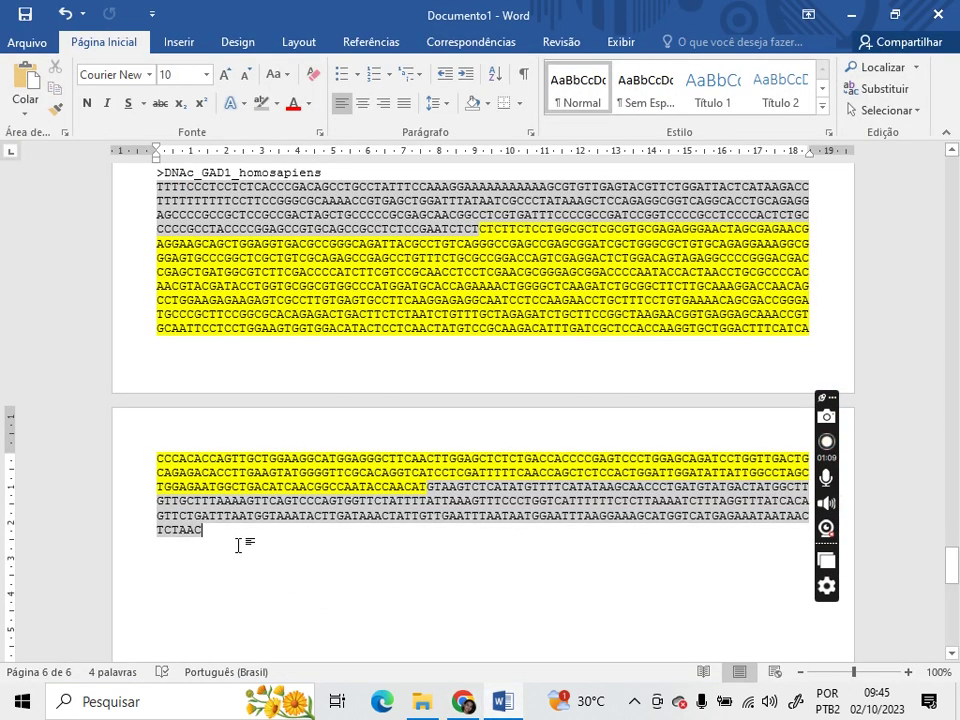
pyautogui.write('>')
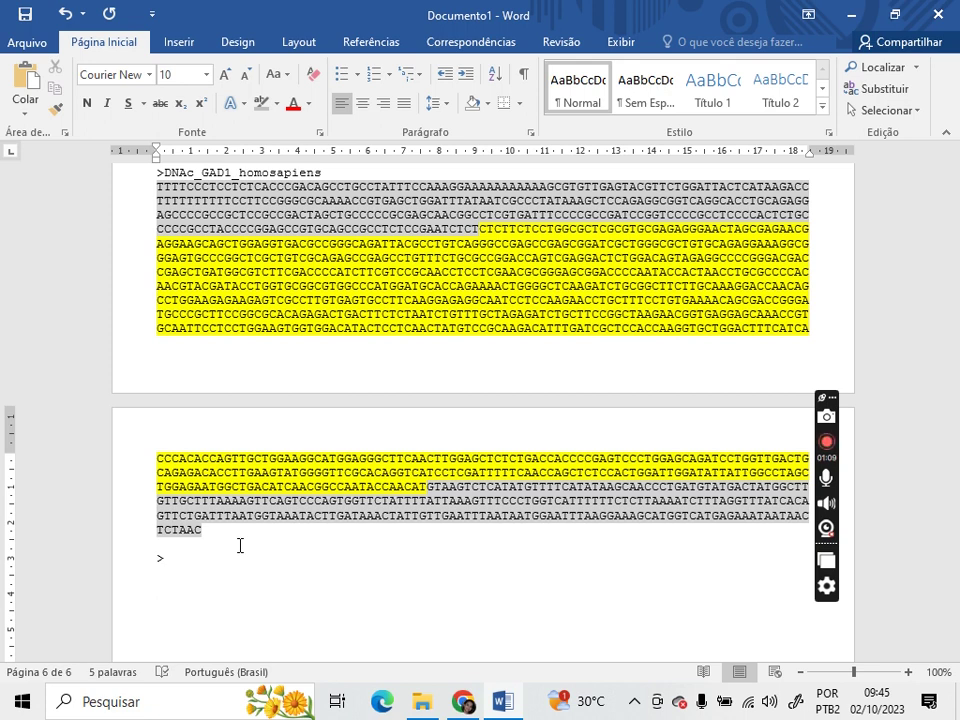
pyautogui.write('s')
pyautogui.press('BackSpace')
pyautogui.write('AAsequence_GA')
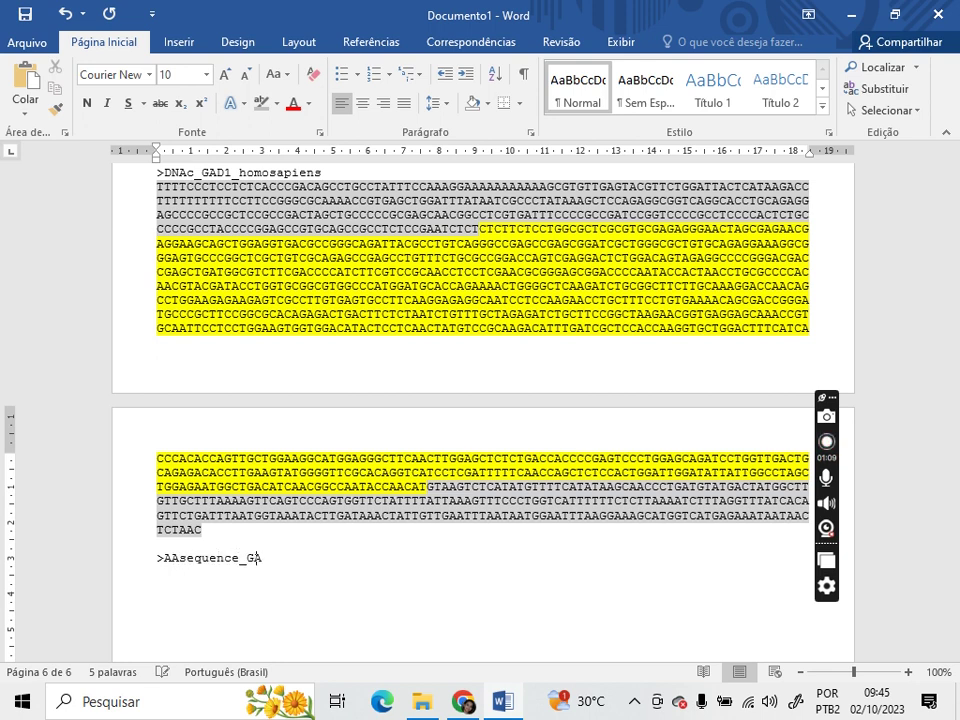
pyautogui.write('D1_homosapines')
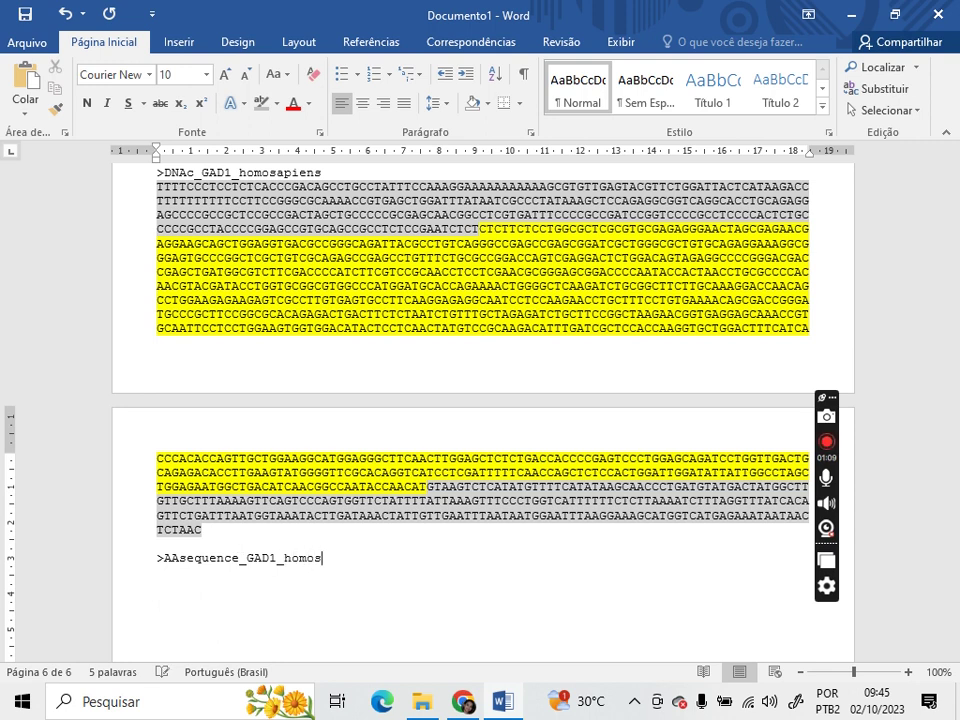
pyautogui.press('BackSpace')
pyautogui.press('BackSpace')
pyautogui.press('BackSpace')
pyautogui.write('ens')
# - Paste the copied protein sequence on a new line under the >AAsequence_GAD1_homosapiens heading
pyautogui.press('Return')
pyautogui.click(24, 104)
pyautogui.click(80, 158)
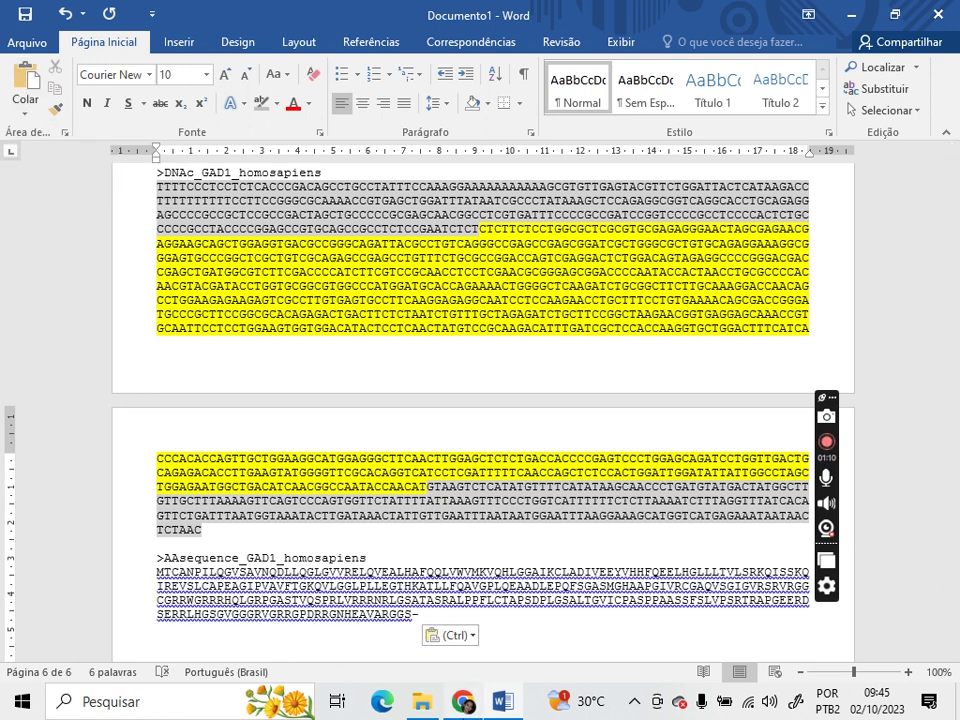
# - Review Expasy's translation settings and reading frames alongside the protein sequence pasted in the Word document
pyautogui.hotkey('alt', 'Tab')
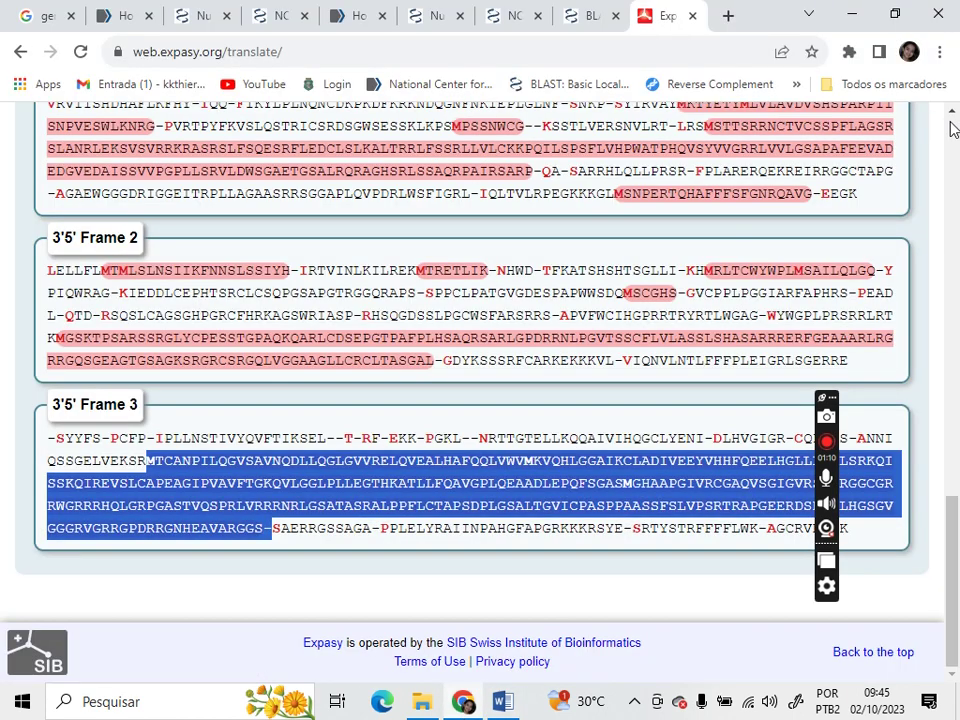
pyautogui.scroll(20, 950, 140)
pyautogui.scroll(1, 950, 140)
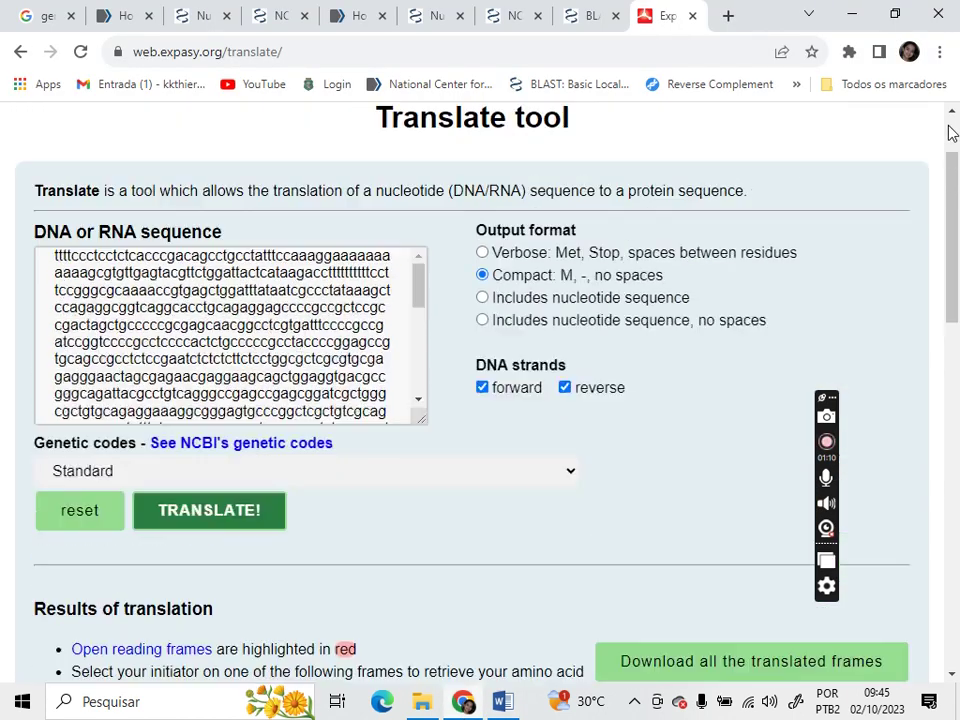
pyautogui.scroll(1, 950, 133)
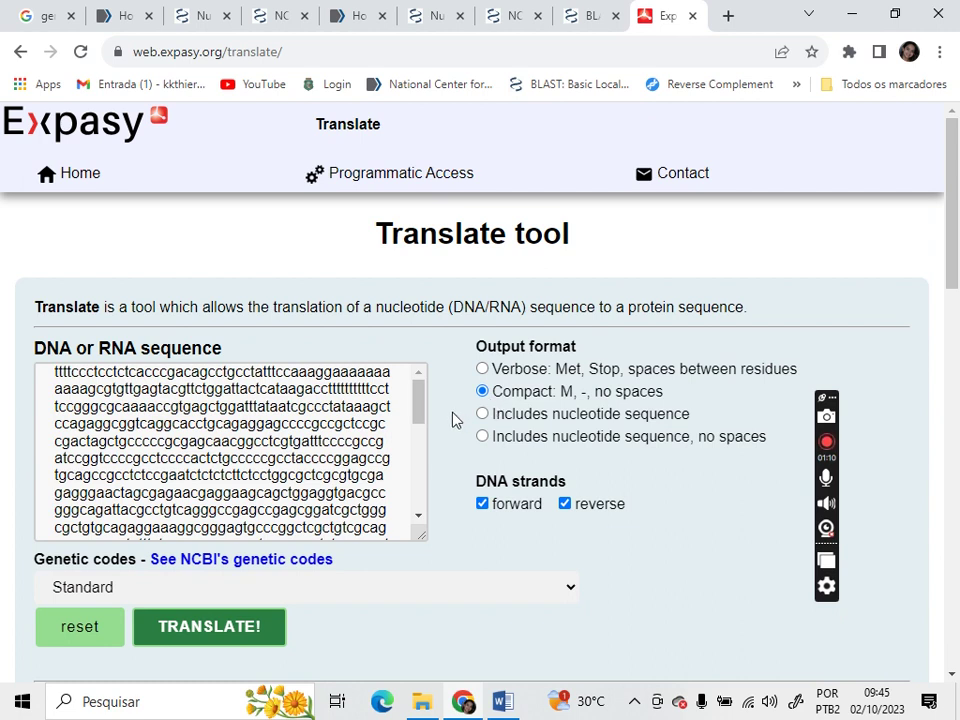
pyautogui.scroll(-15, 950, 645)
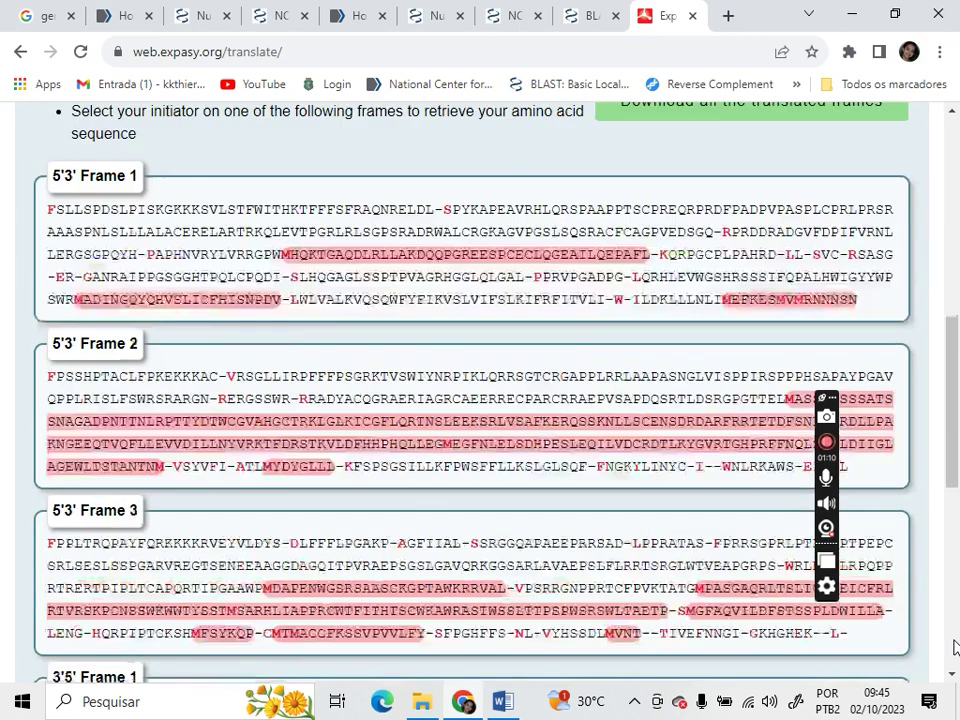
pyautogui.scroll(-5, 955, 648)
pyautogui.doubleClick(405, 520)
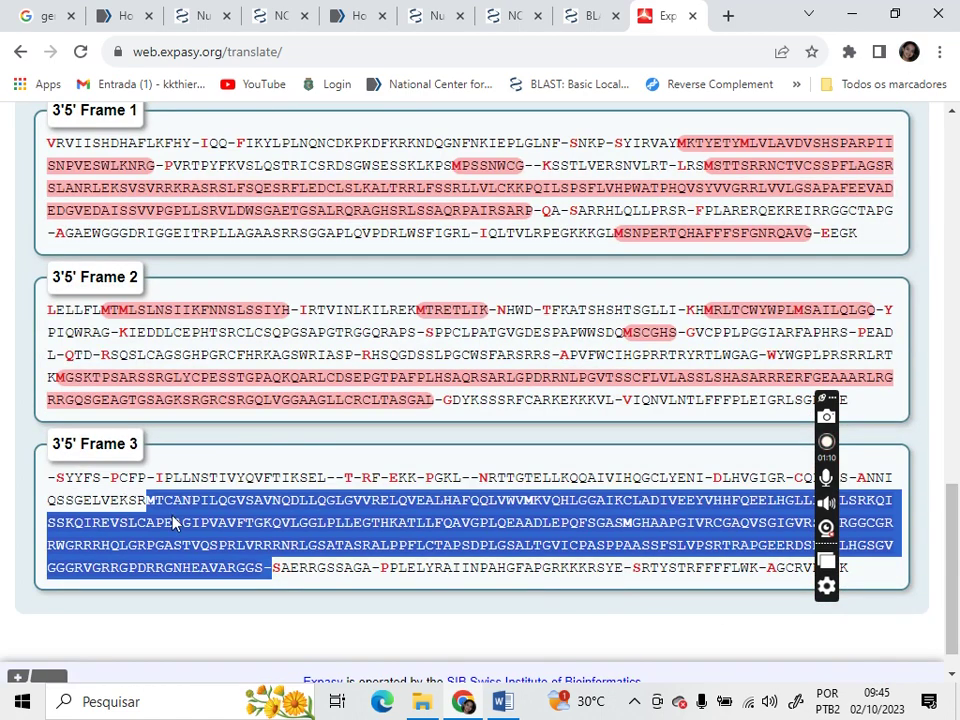
pyautogui.click(953, 140)
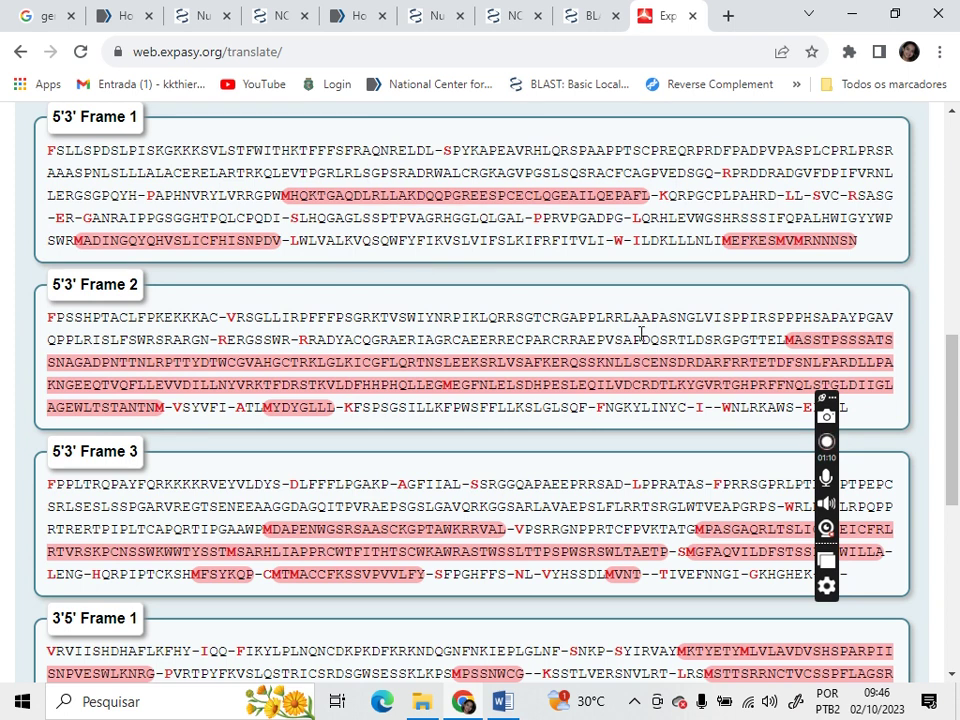
pyautogui.click(494, 705)
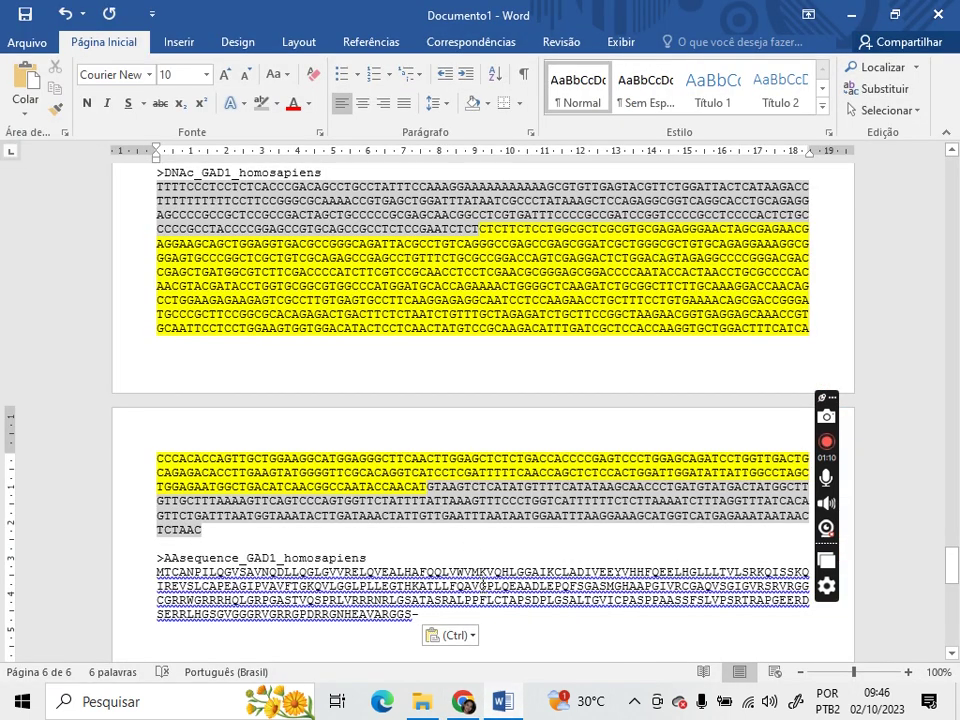
pyautogui.click(461, 700)
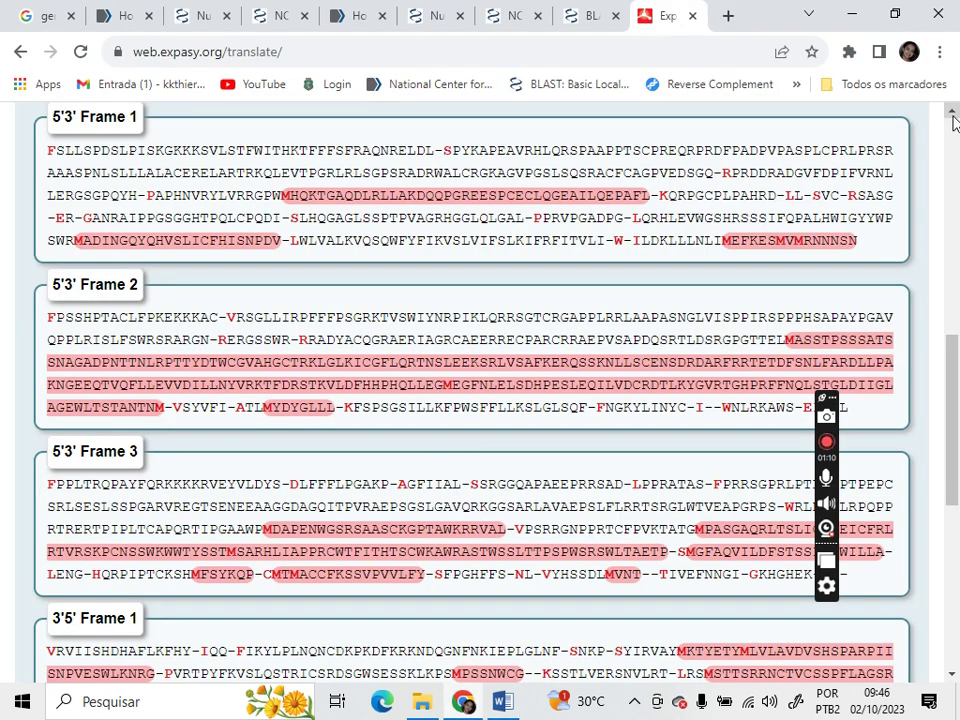
pyautogui.hotkey('alt', 'Left')
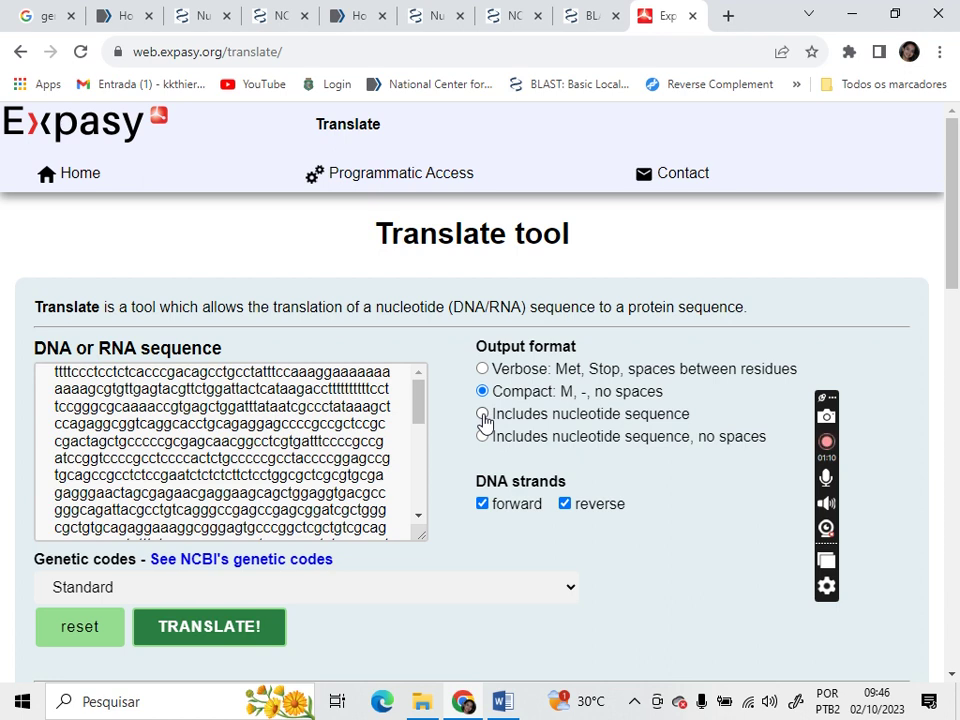
pyautogui.click(503, 701)
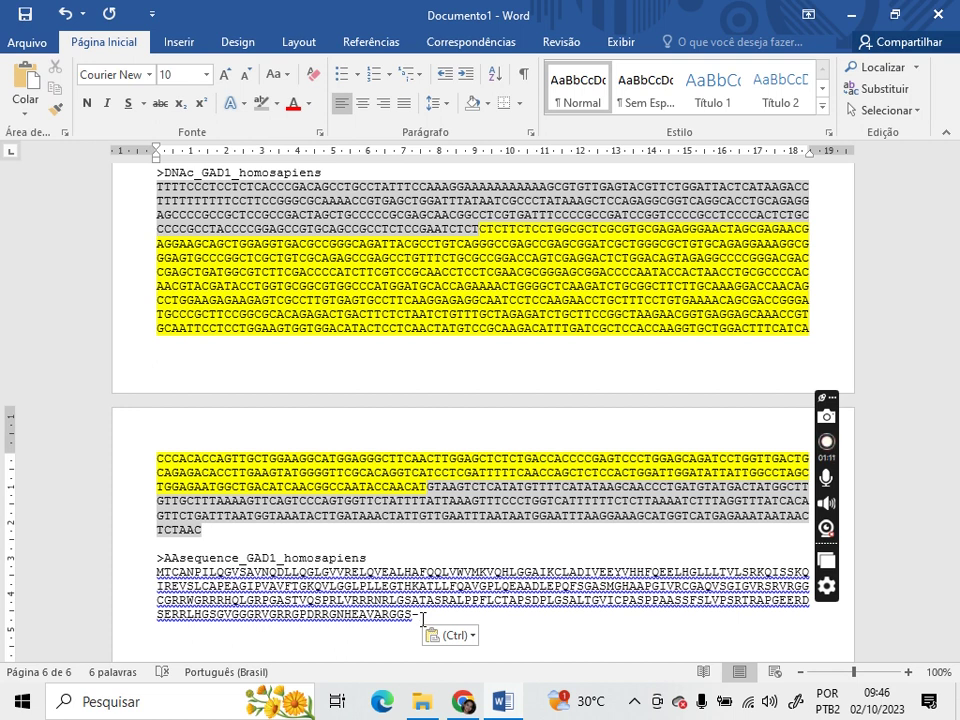
# - Return to Expasy and translate the same cDNA again with the output format "Includes nucleotide sequence"
pyautogui.click(464, 702)
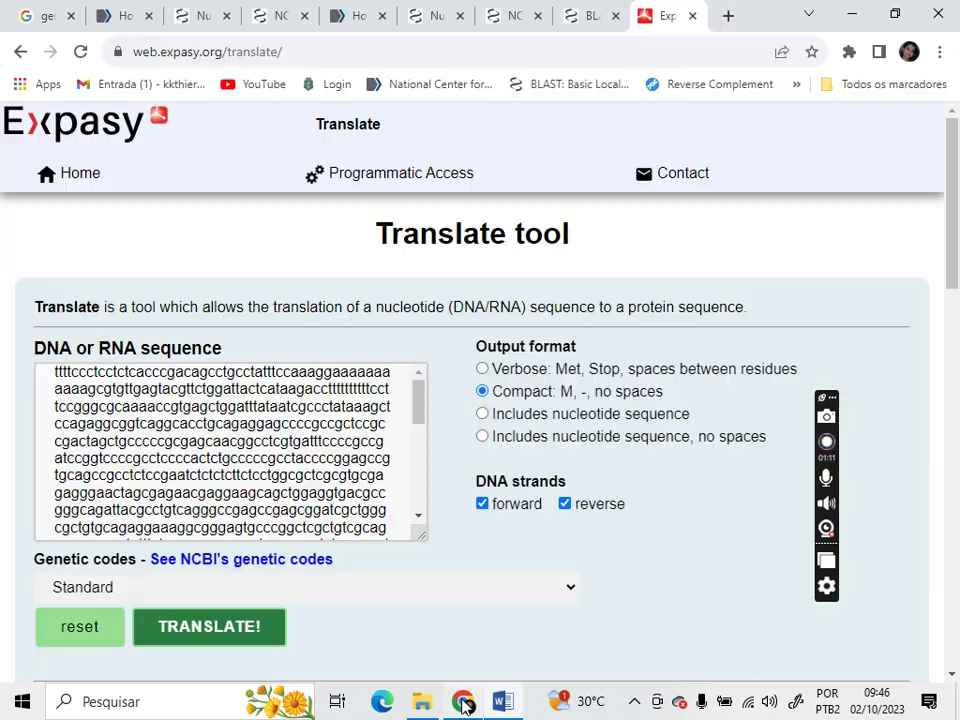
pyautogui.click(483, 416)
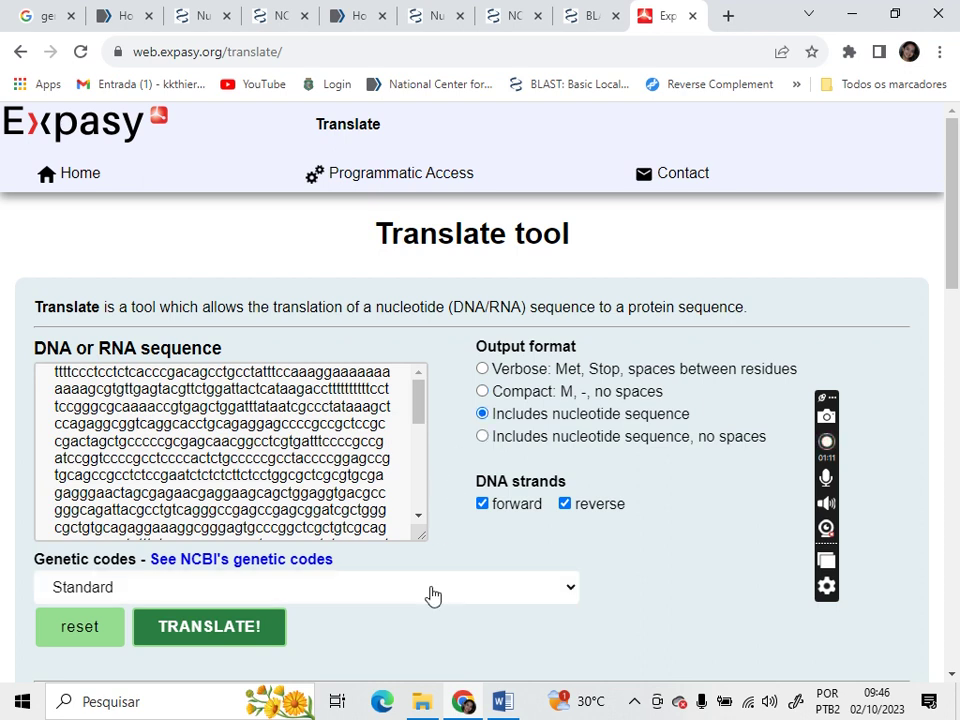
pyautogui.click(200, 630)
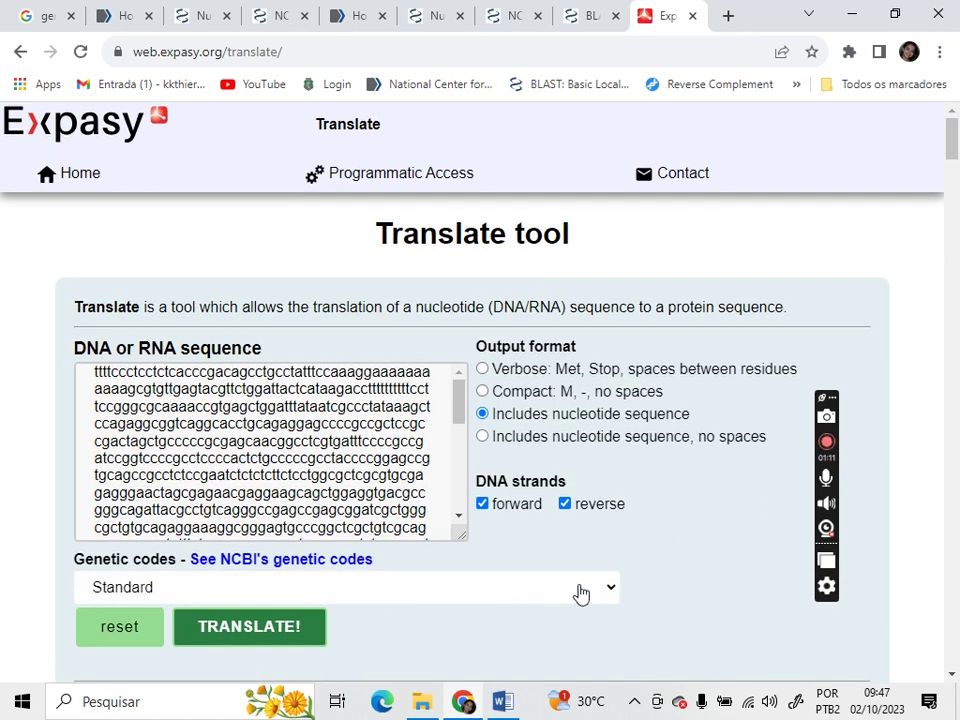
# - Examine the codon-by-codon translation of all six frames, down to the open reading frame starting MTCANPILQG in 3'5' Frame 3
pyautogui.scroll(-5, 743, 594)
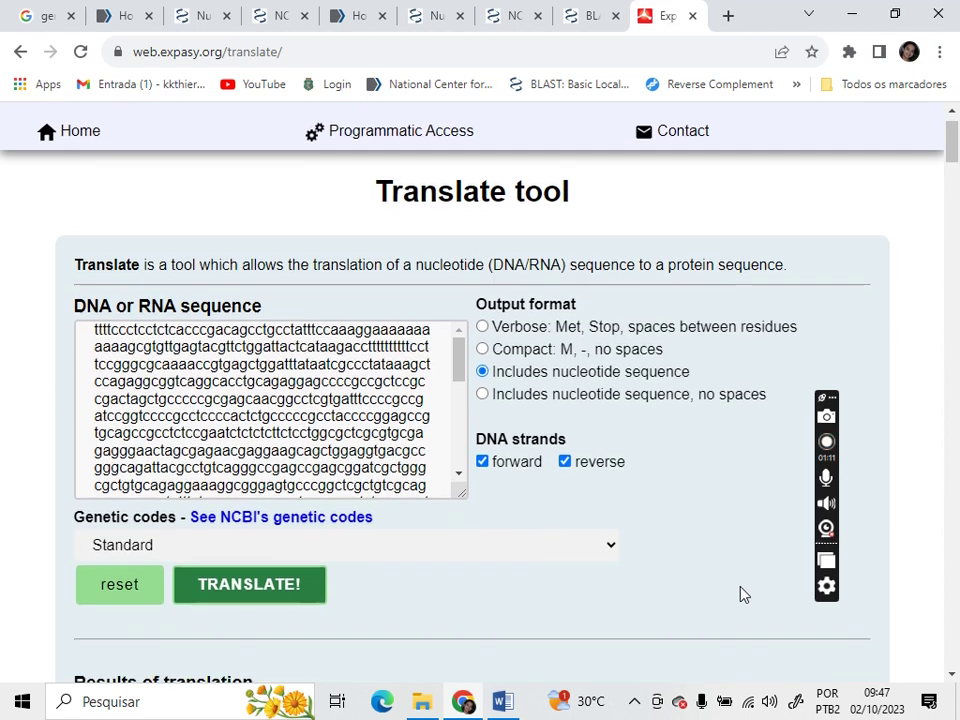
pyautogui.scroll(-4, 743, 588)
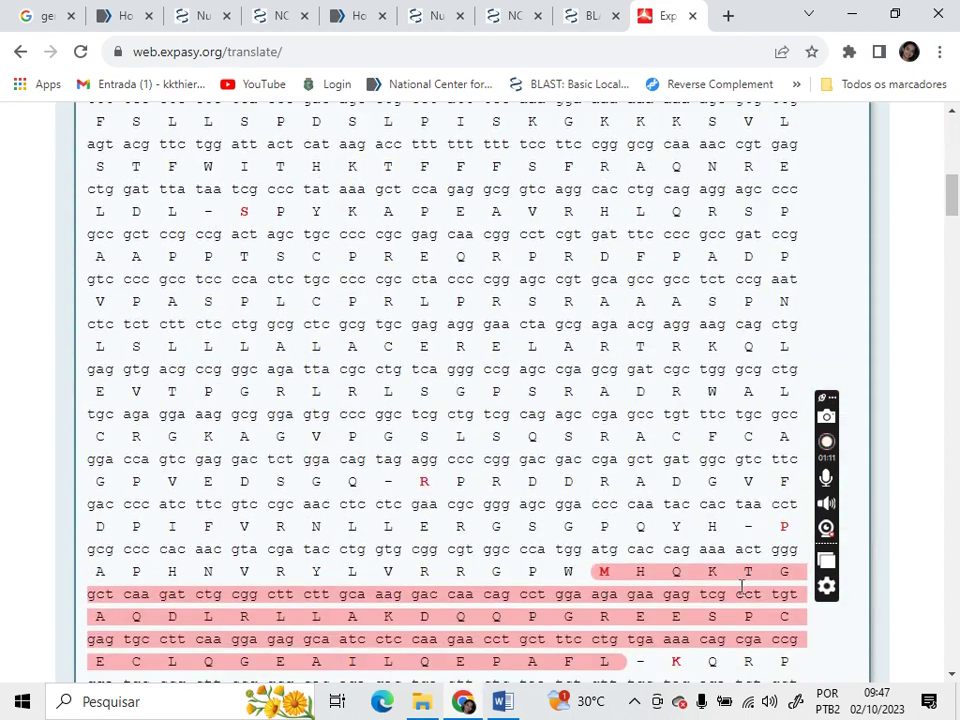
pyautogui.scroll(-5, 743, 588)
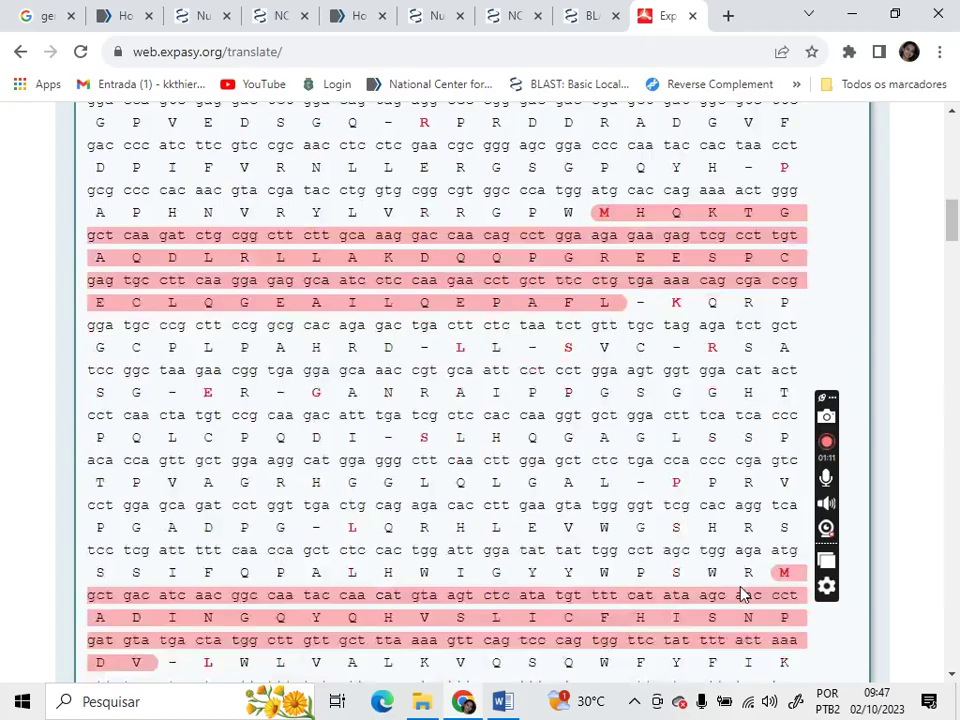
pyautogui.scroll(-10, 743, 588)
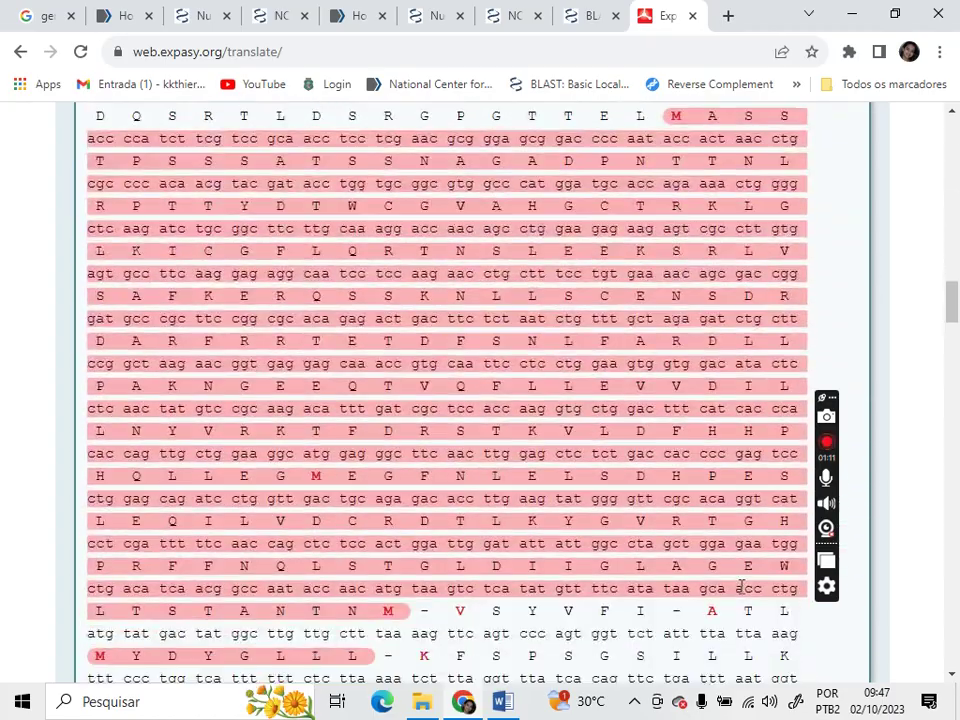
pyautogui.scroll(-8, 743, 594)
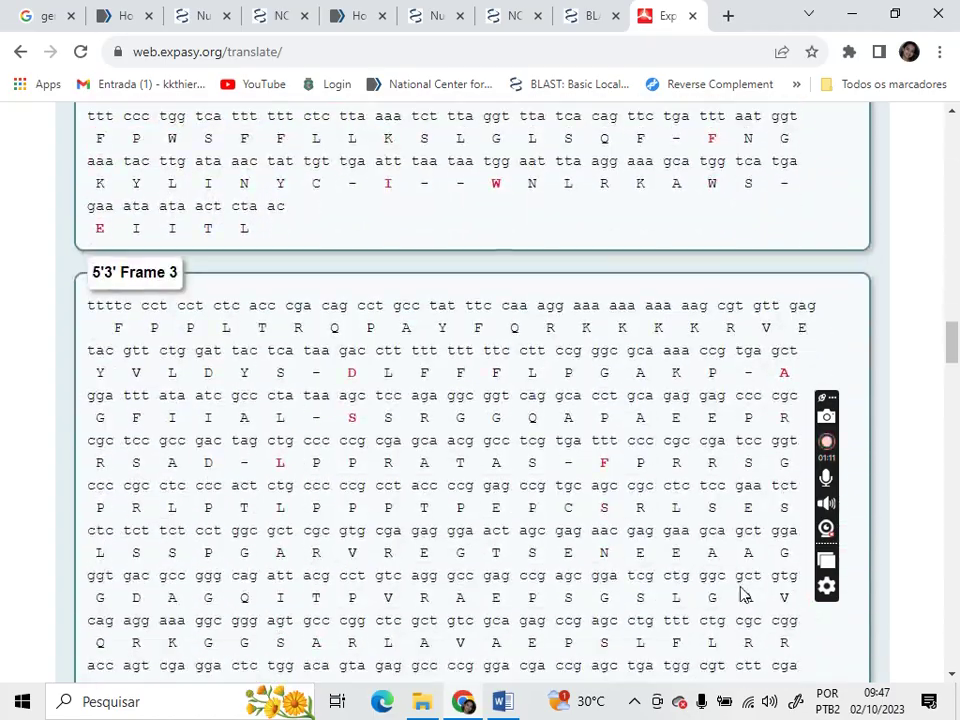
pyautogui.scroll(-9, 743, 588)
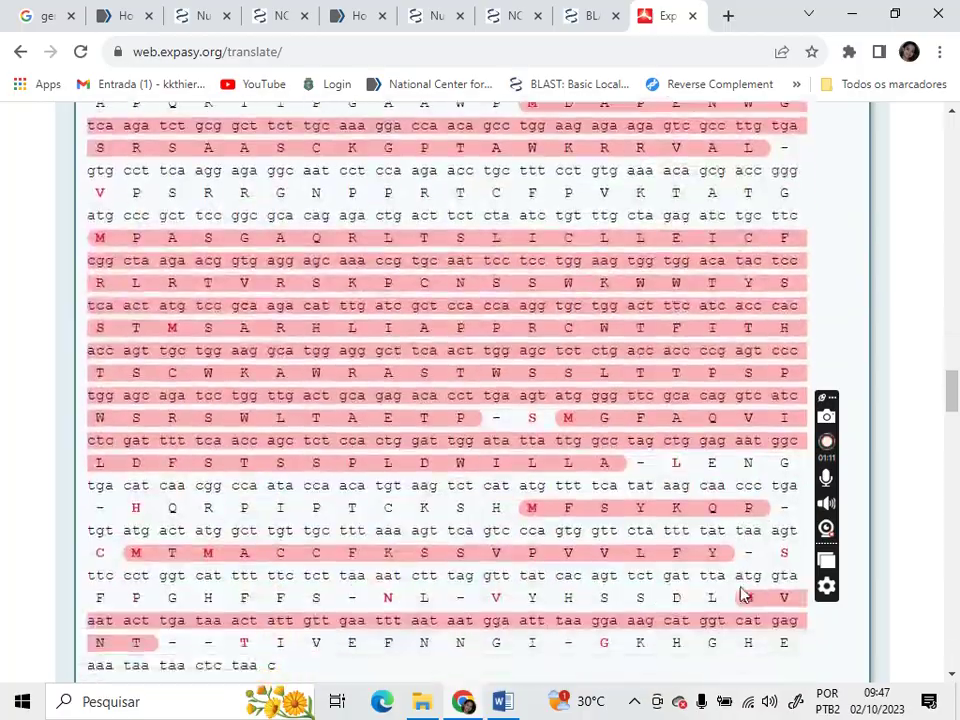
pyautogui.scroll(-10, 743, 588)
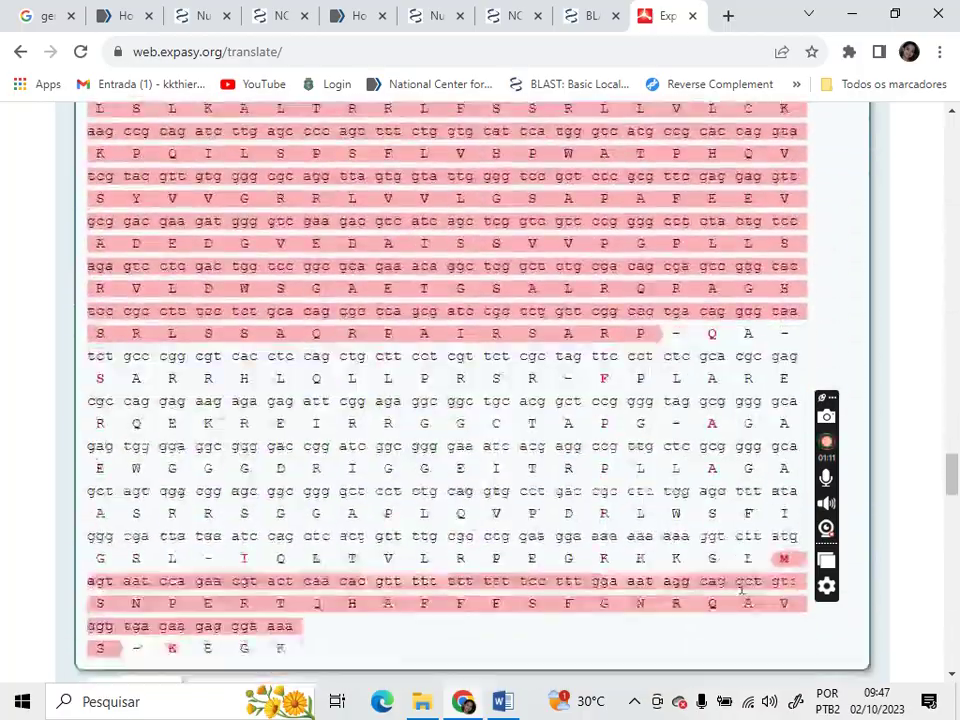
pyautogui.scroll(-10, 743, 588)
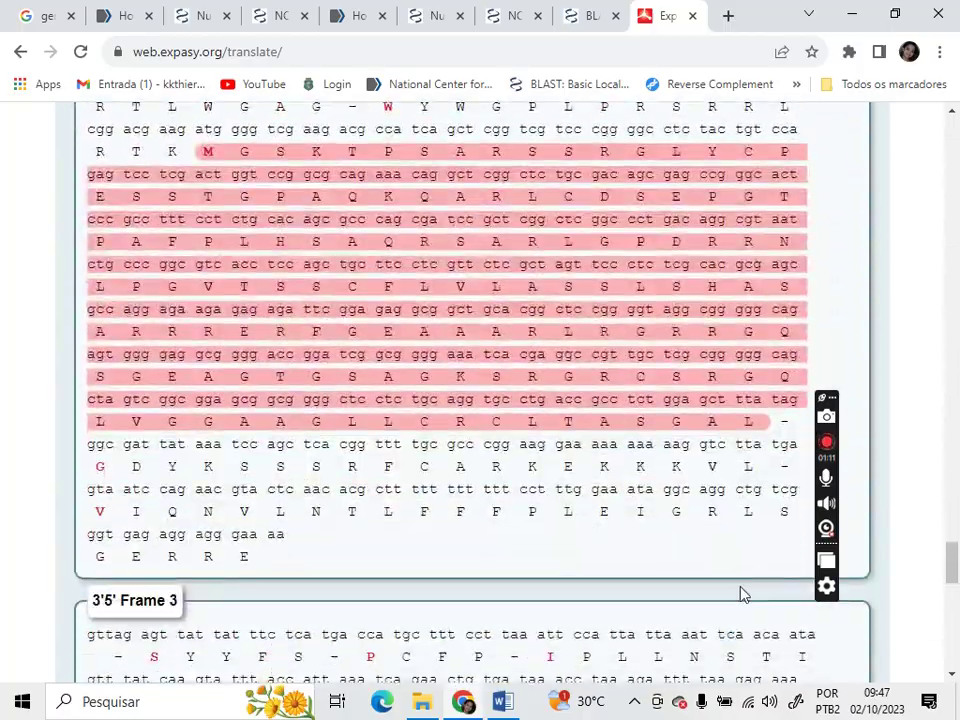
pyautogui.scroll(-10, 743, 588)
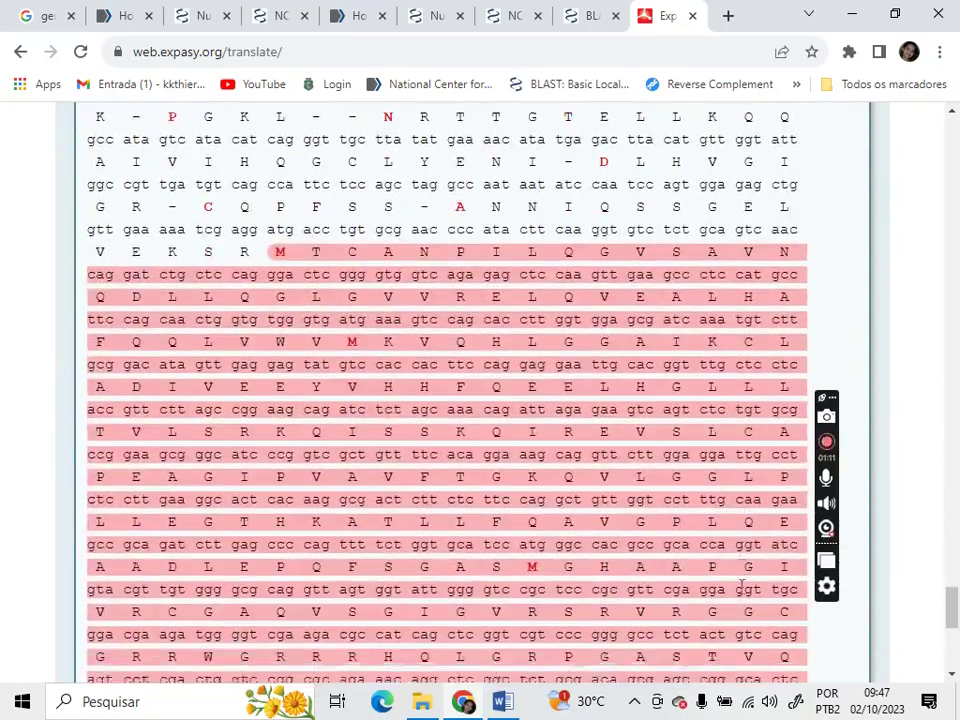
pyautogui.scroll(5, 743, 588)
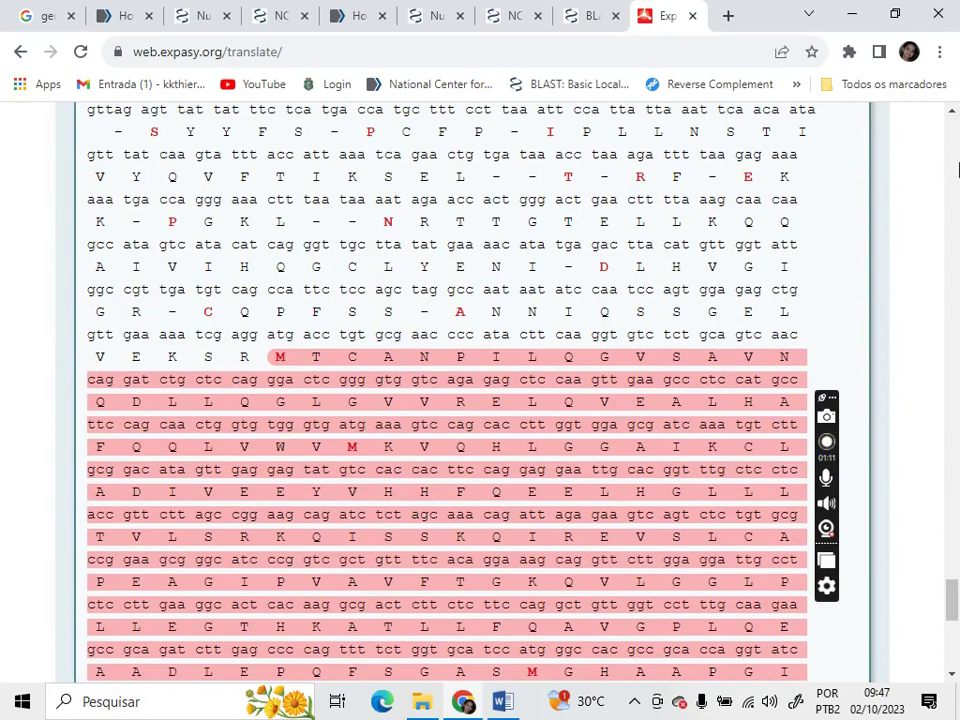
pyautogui.click(951, 128)
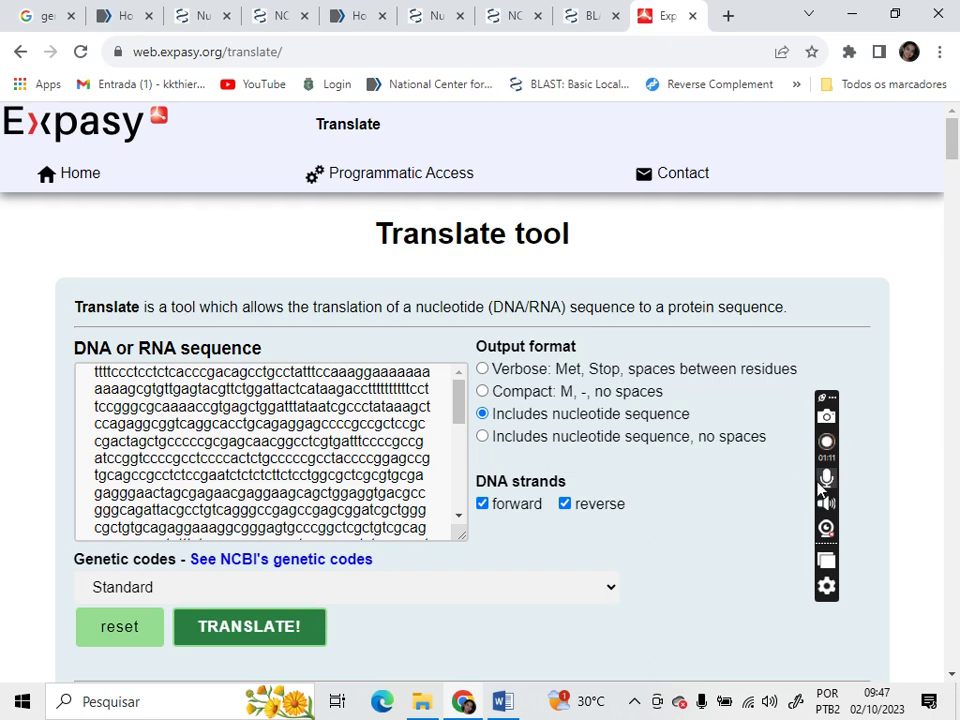
# - Copy the codons atg acc tgt gcg aac ccc that start the long open reading frame in 3'5' Frame 3, checking the cDNA in Word
pyautogui.scroll(-20, 955, 660)
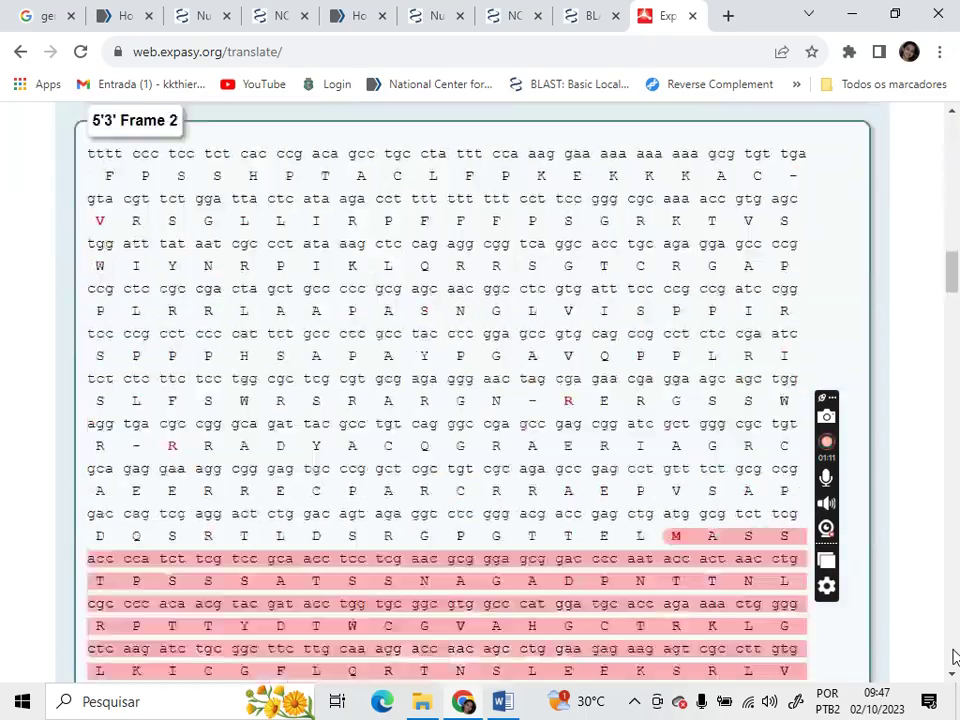
pyautogui.scroll(-8, 955, 657)
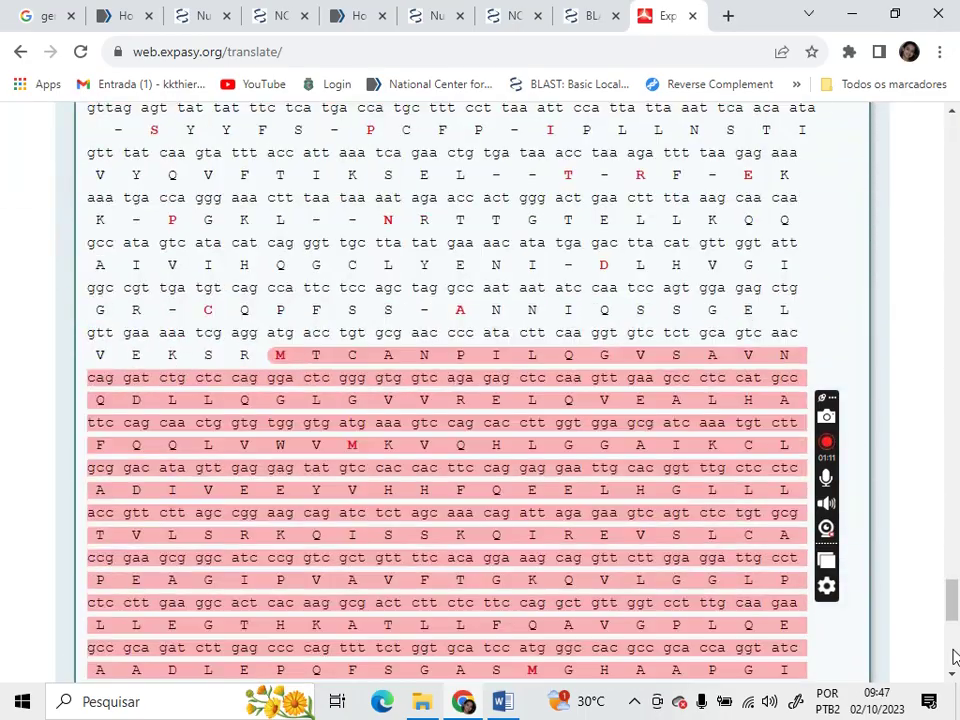
pyautogui.scroll(-4, 911, 452)
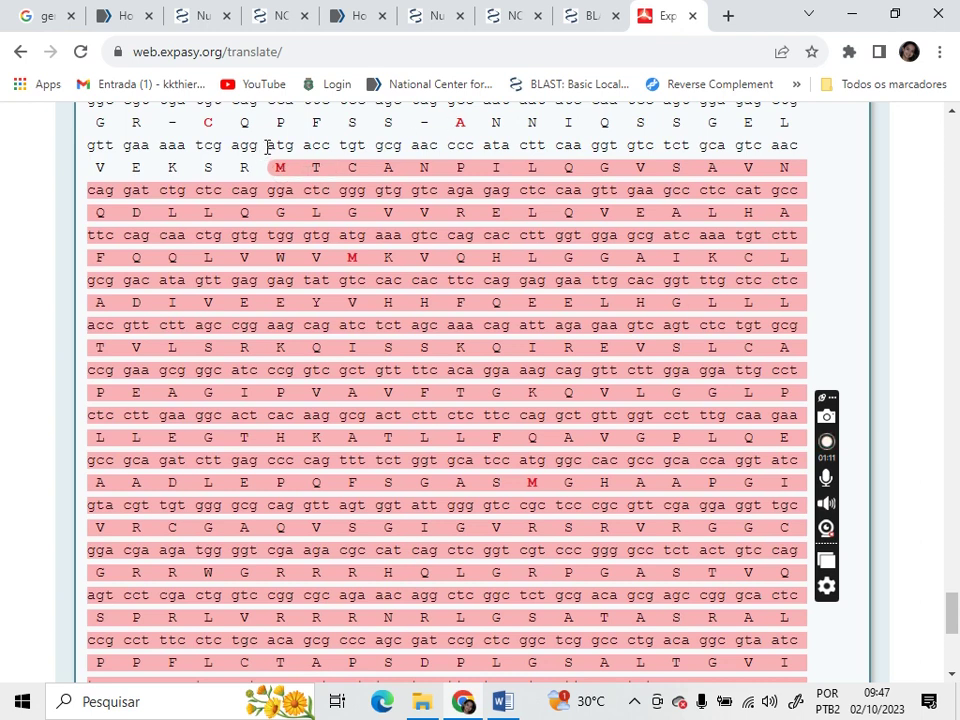
pyautogui.moveTo(268, 147); pyautogui.dragTo(475, 149)
pyautogui.hotkey('ctrl', 'c')
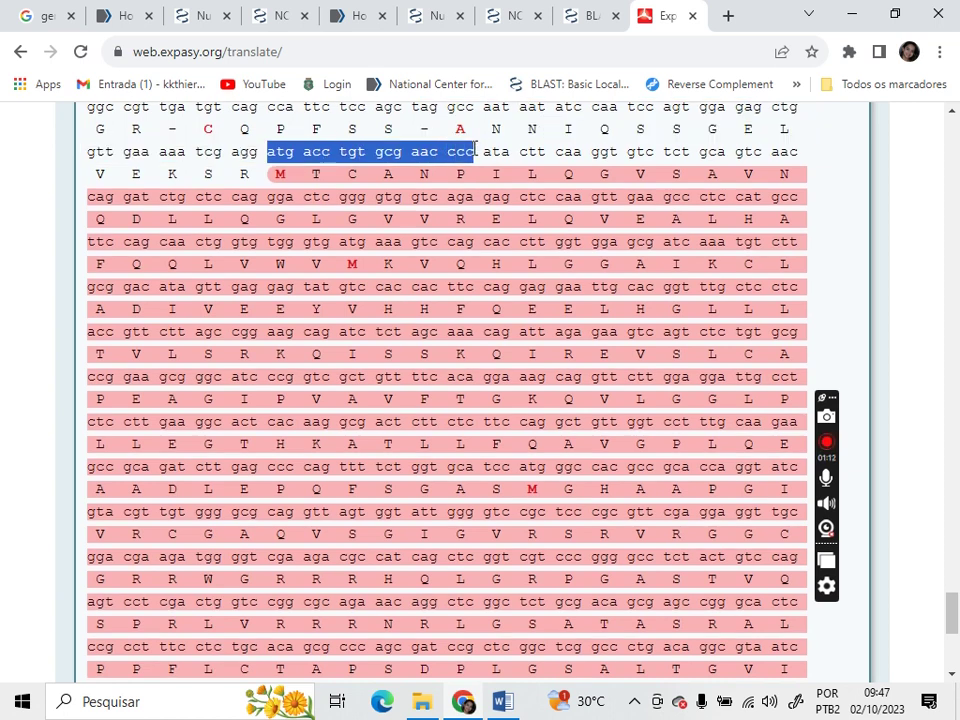
pyautogui.click(502, 701)
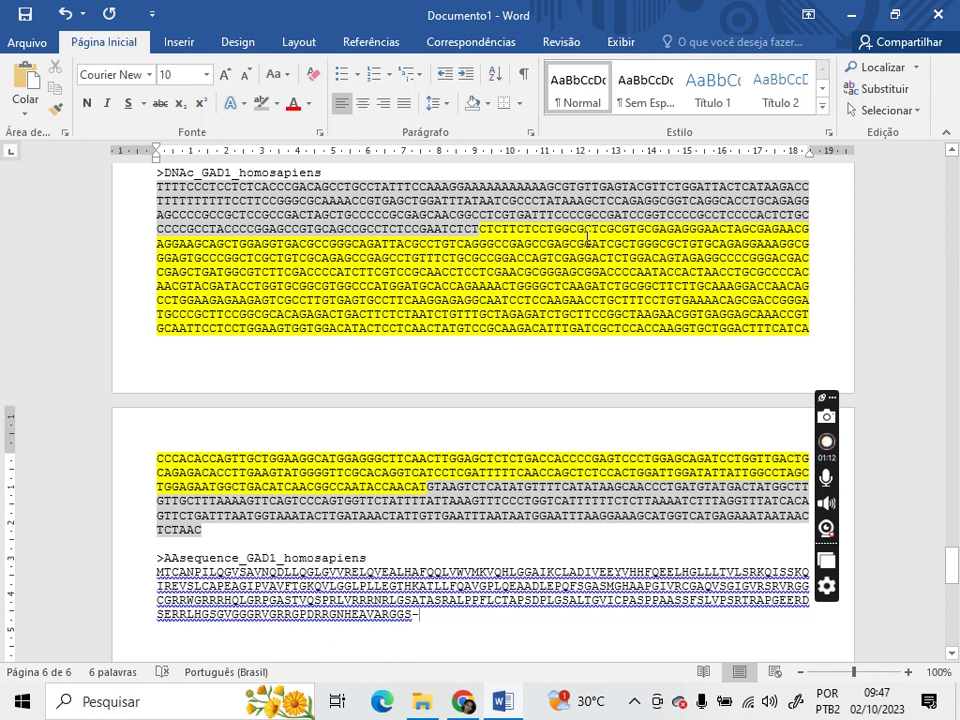
pyautogui.click(463, 701)
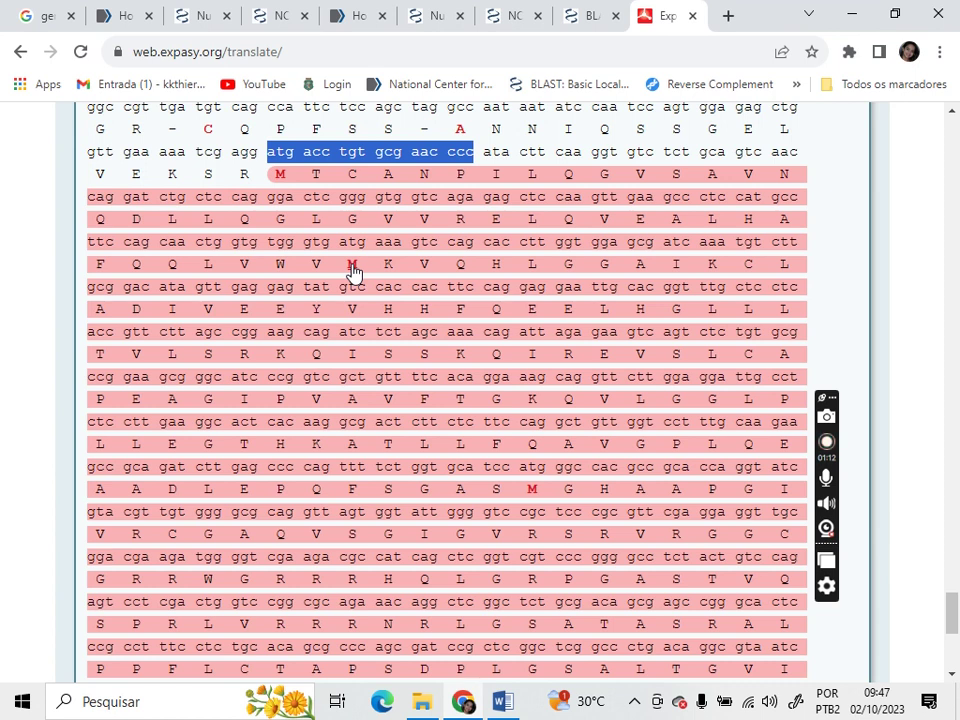
# - Switch to the Word document and search it for the copied codons atg acc tgt gcg aac ccc
pyautogui.click(500, 703)
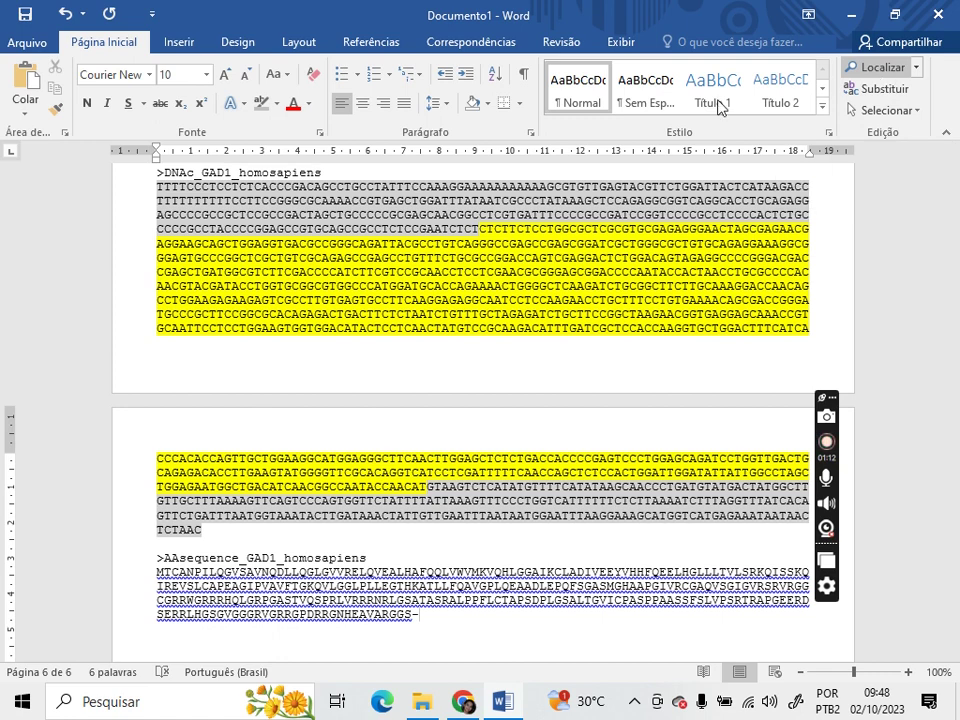
pyautogui.click(883, 71)
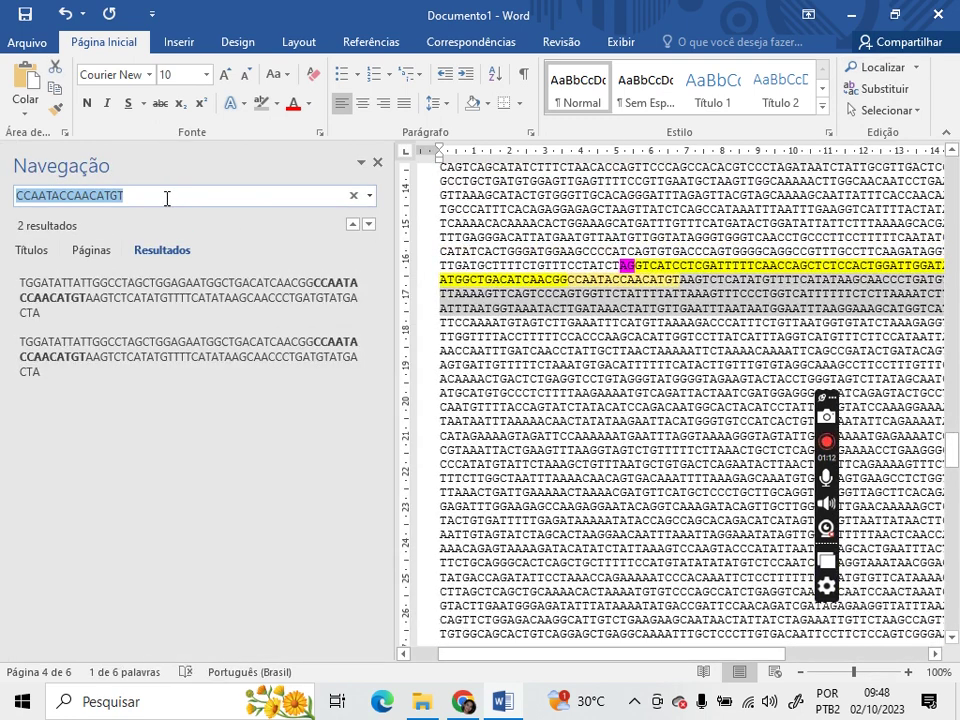
pyautogui.press('BackSpace')
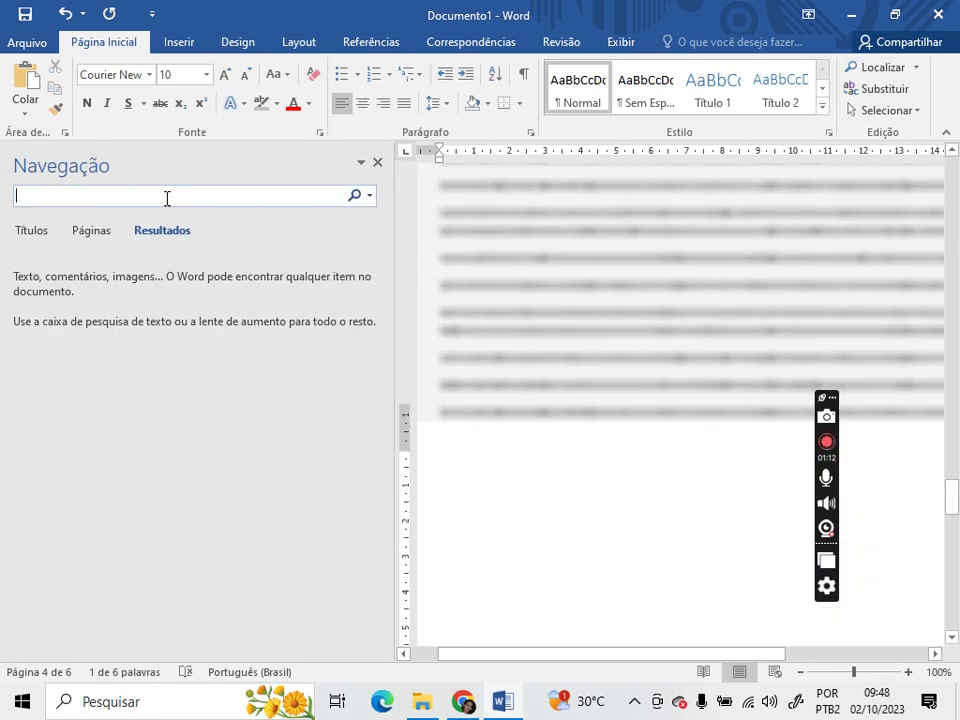
pyautogui.hotkey('ctrl', 'v')
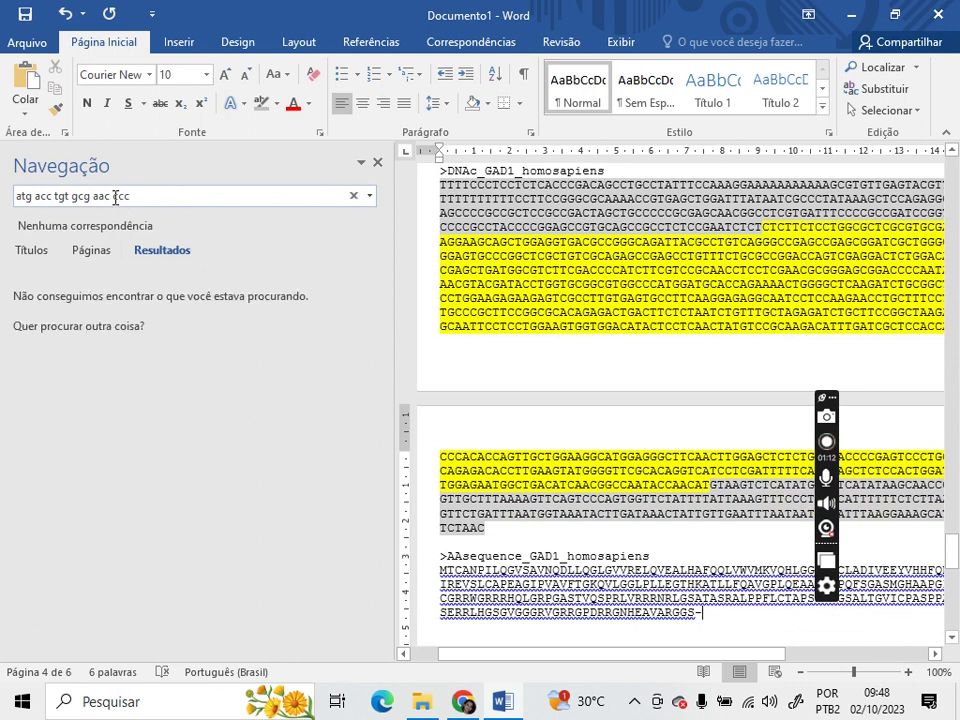
# - Remove the spaces between the codons in the search term so that it reads atgacctgtgcgaacccc
pyautogui.click(115, 197)
pyautogui.press('BackSpace')
pyautogui.press('Left')
pyautogui.press('Left')
pyautogui.press('Left')
pyautogui.press('BackSpace')
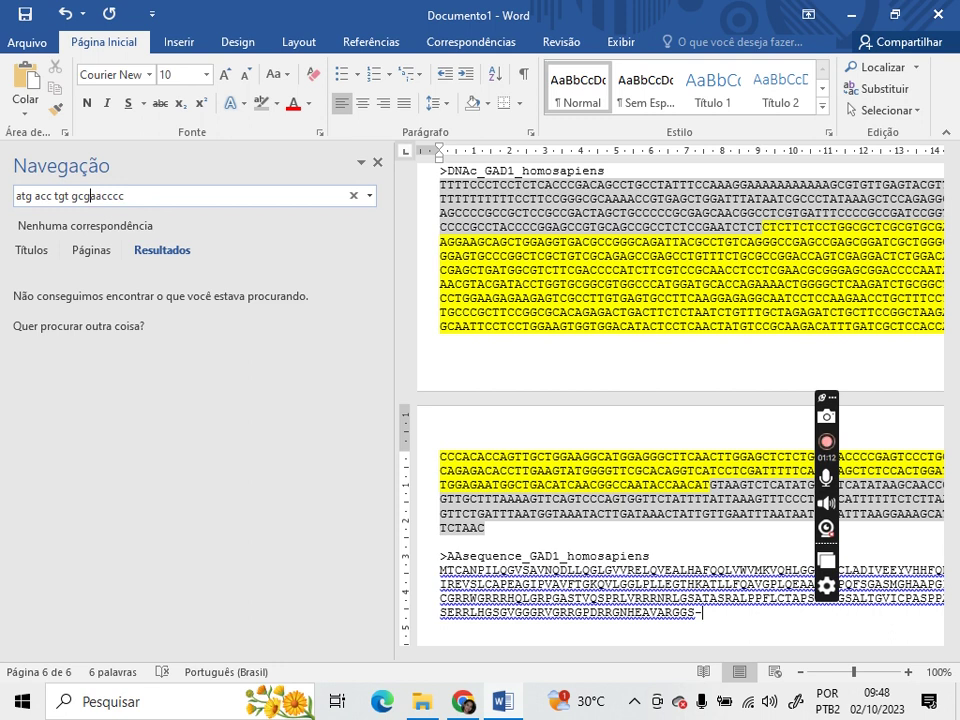
pyautogui.press('Left')
pyautogui.press('Left')
pyautogui.press('Left')
pyautogui.press('BackSpace')
pyautogui.press('Left')
pyautogui.press('Left')
pyautogui.press('Left')
pyautogui.press('BackSpace')
pyautogui.press('Left')
pyautogui.press('Left')
pyautogui.press('Left')
pyautogui.press('BackSpace')
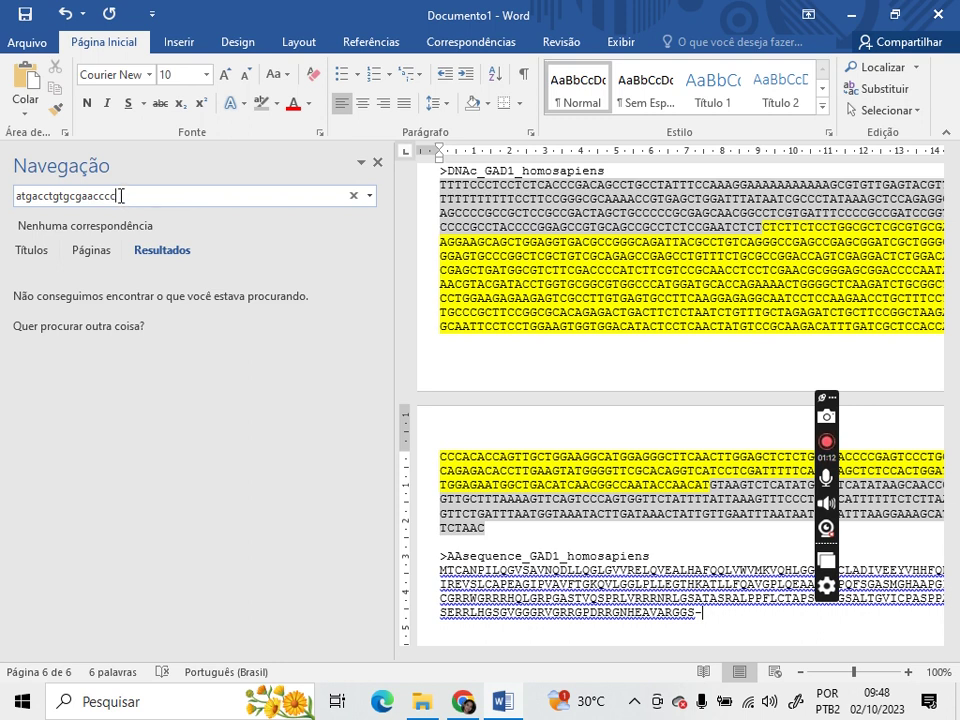
# - Shorten the document search term from its end to atgacctgtgc
pyautogui.moveTo(113, 195); pyautogui.dragTo(17, 197)
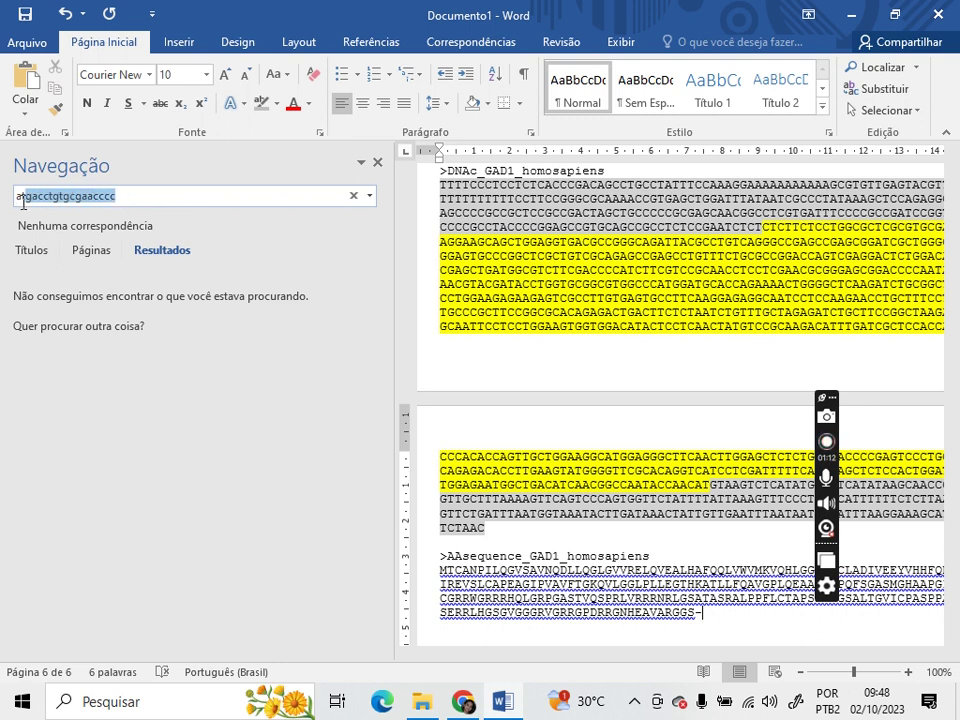
pyautogui.click(160, 197)
pyautogui.press('BackSpace')
pyautogui.press('BackSpace')
pyautogui.press('BackSpace')
pyautogui.press('BackSpace')
pyautogui.press('BackSpace')
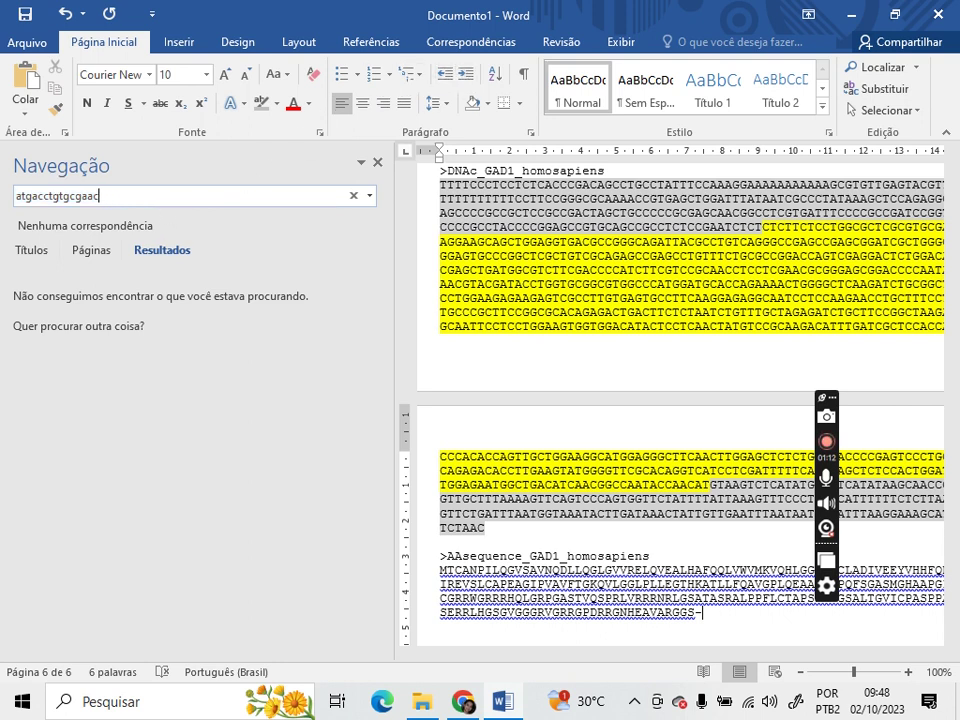
pyautogui.press('BackSpace')
pyautogui.press('BackSpace')
# - Return to Expasy in Chrome and copy only the first four codons, atg acc tgt gcg, of the open reading frame
pyautogui.moveTo(497, 712)
pyautogui.click(462, 701)
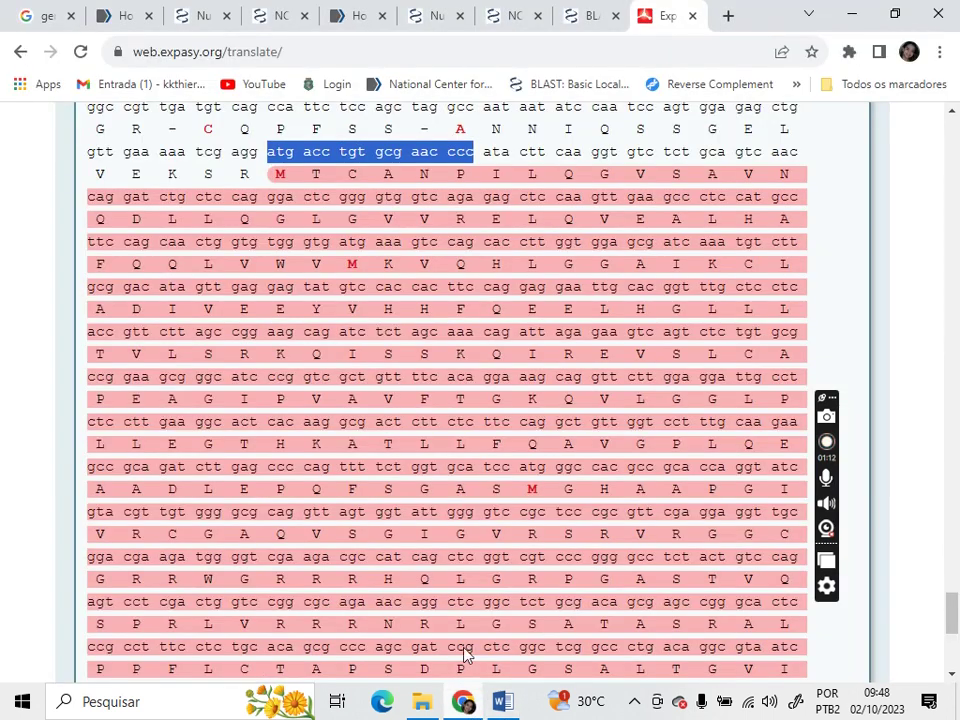
pyautogui.click(268, 152)
pyautogui.moveTo(268, 152); pyautogui.dragTo(409, 152)
pyautogui.hotkey('ctrl', 'c')
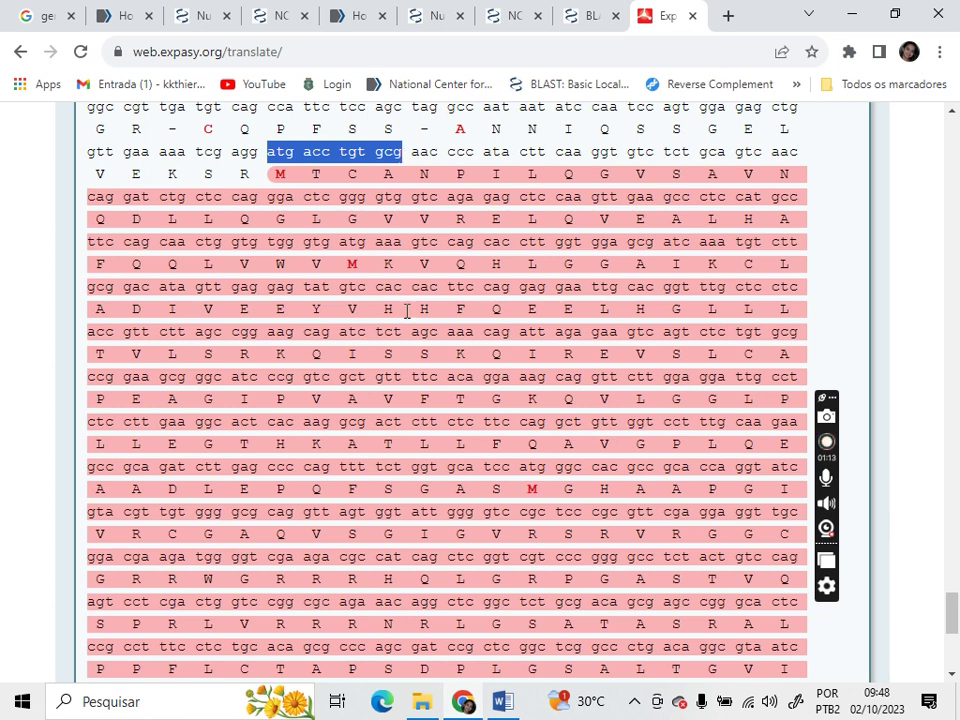
# - Search the Word document for the four copied codons without spaces, as atgacctgtgcg
pyautogui.click(461, 703)
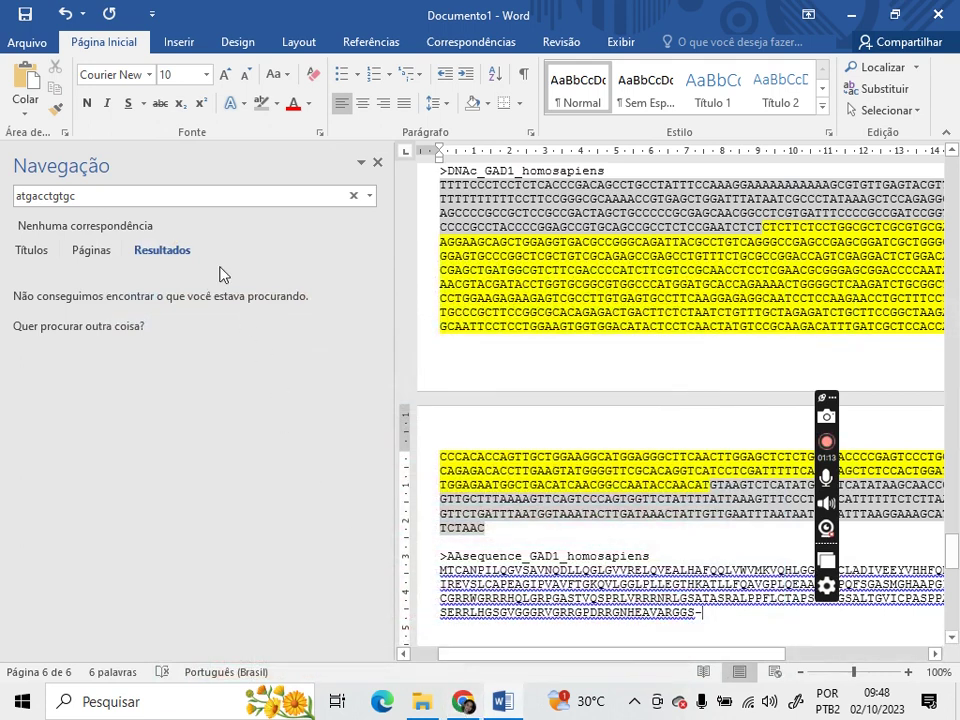
pyautogui.click(172, 204)
pyautogui.hotkey('ctrl', 'v')
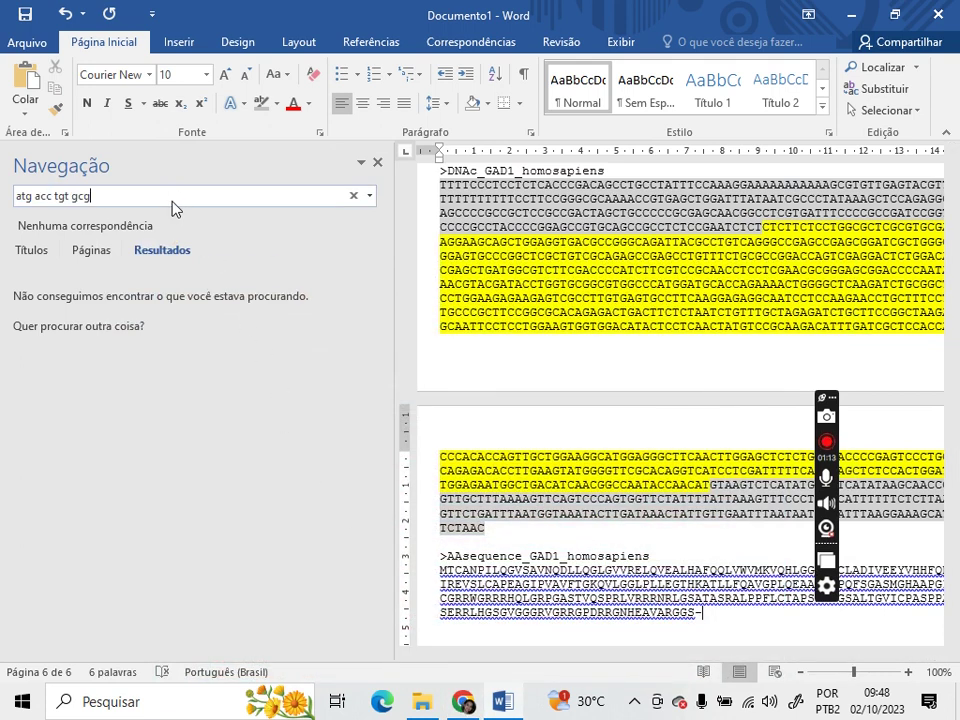
pyautogui.click(75, 197)
pyautogui.press('BackSpace')
pyautogui.click(54, 197)
pyautogui.press('BackSpace')
pyautogui.click(35, 196)
pyautogui.press('BackSpace')
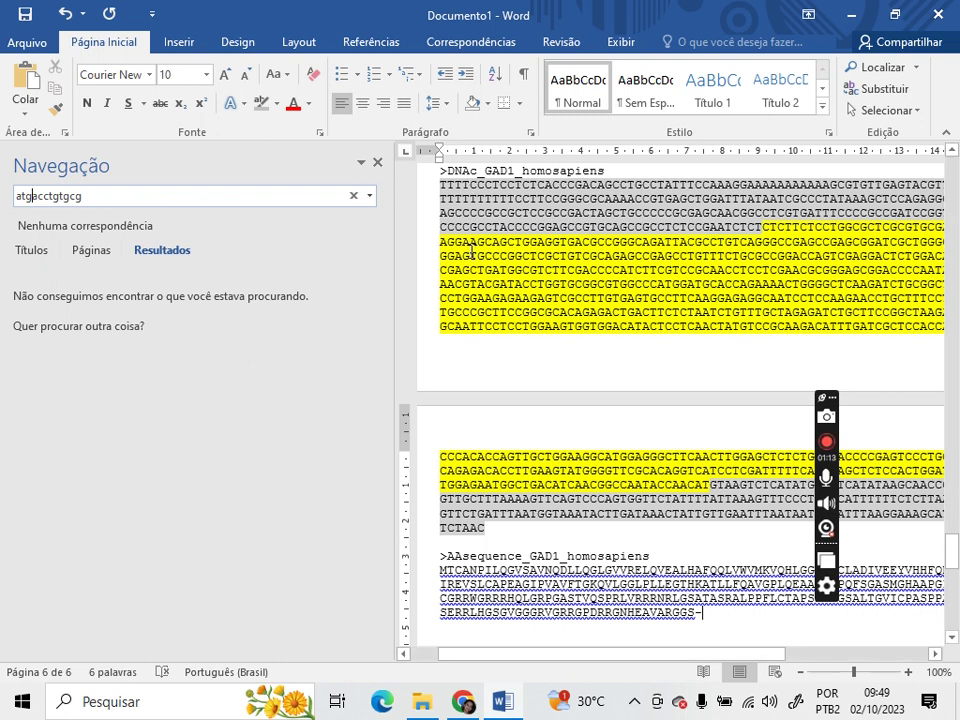
# - Place the text cursor at the start of the DNAc_GAD1_homosapiens sequence and return to the search term atgacctgtgcg
pyautogui.click(205, 198)
pyautogui.click(438, 185)
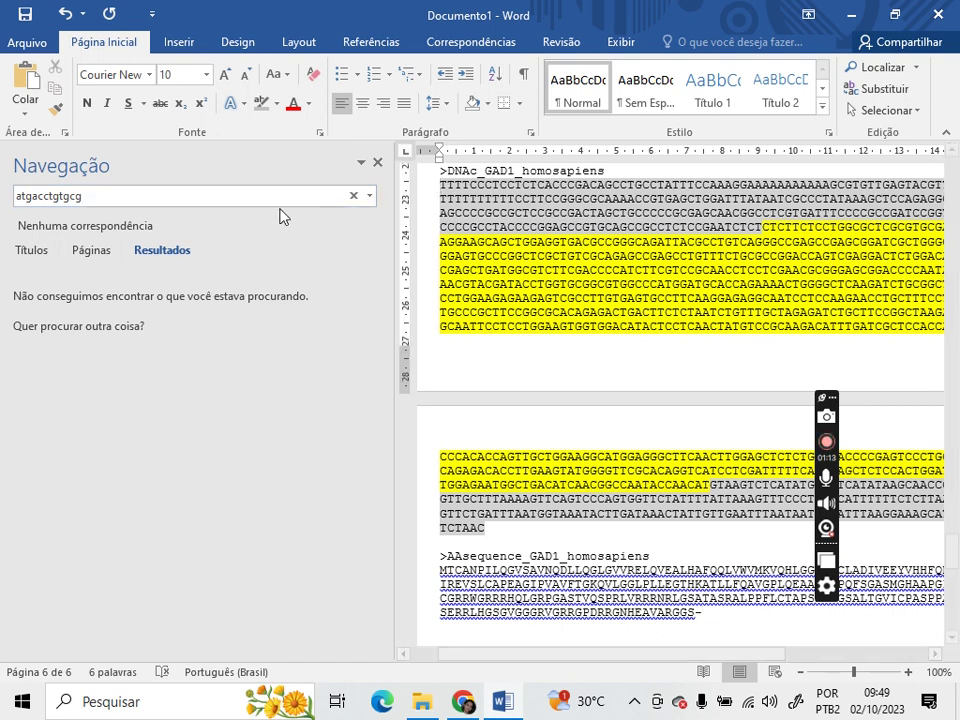
pyautogui.click(192, 197)
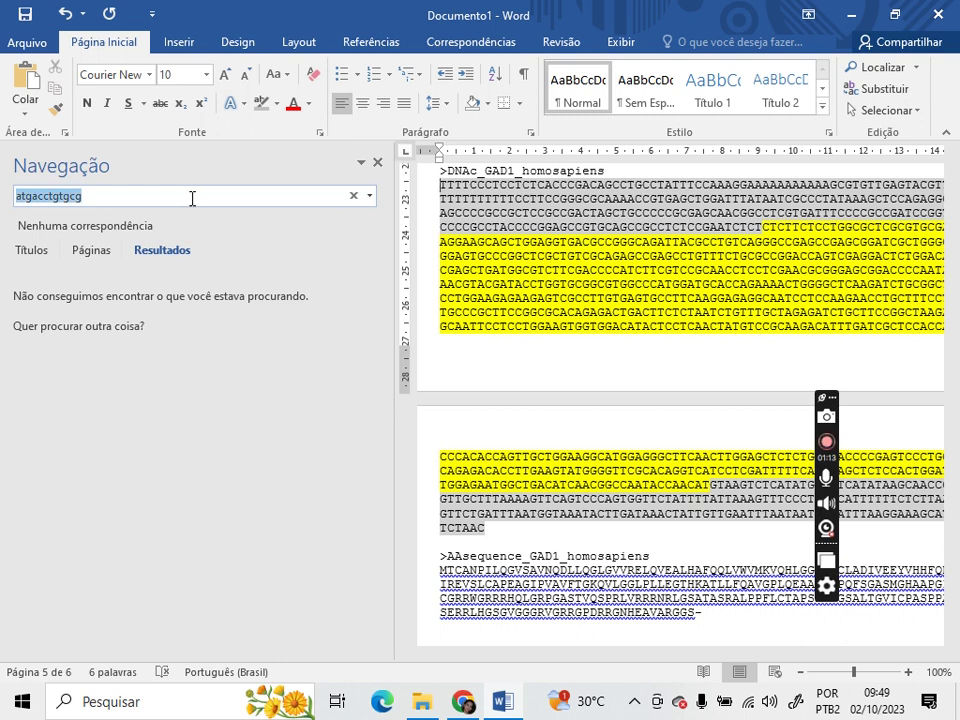